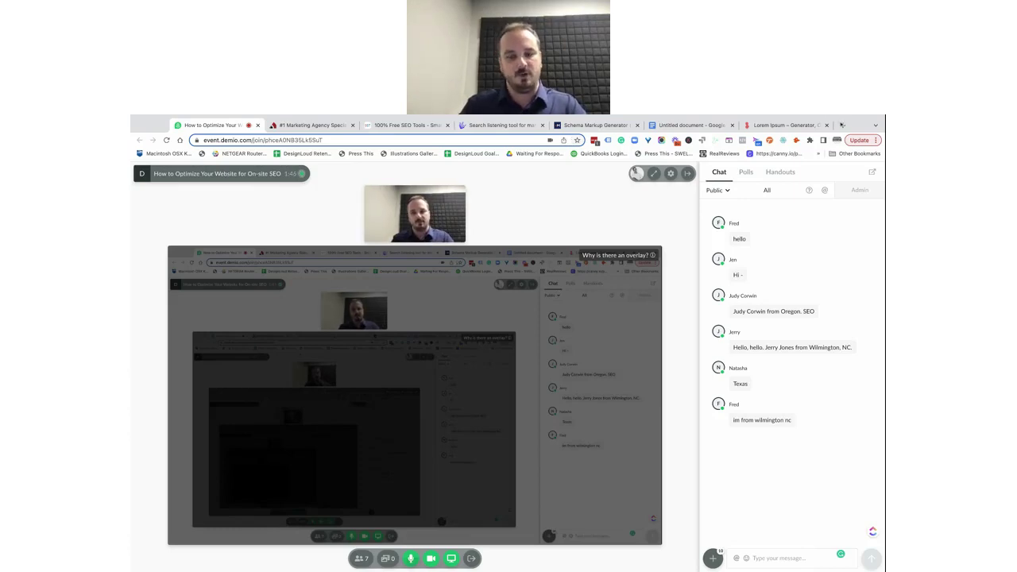
- Open designloud.com/seo-agency/seo-packages/ in a new browser tab
click(842, 125)
text(designloud.com)
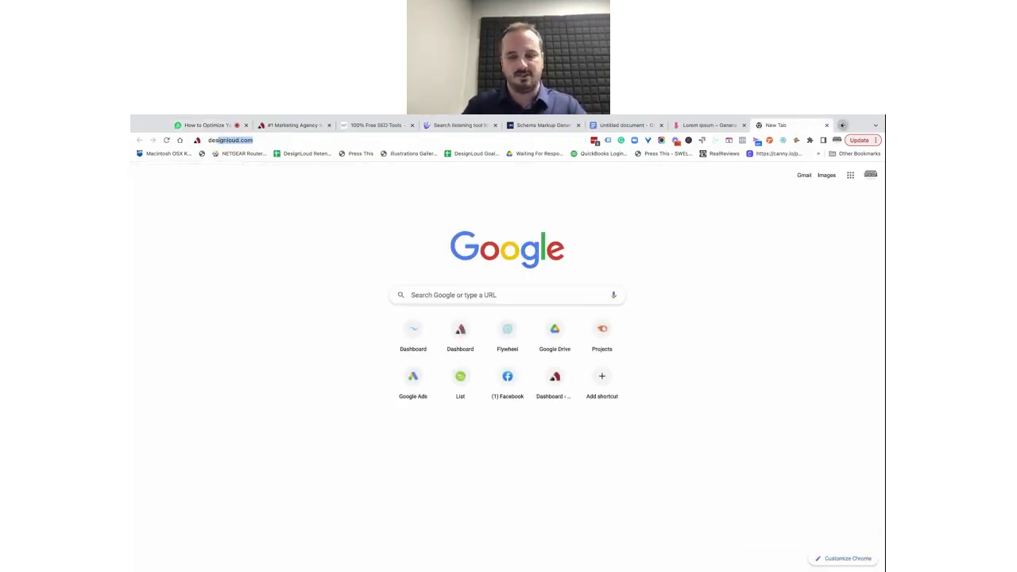
text(/seo)
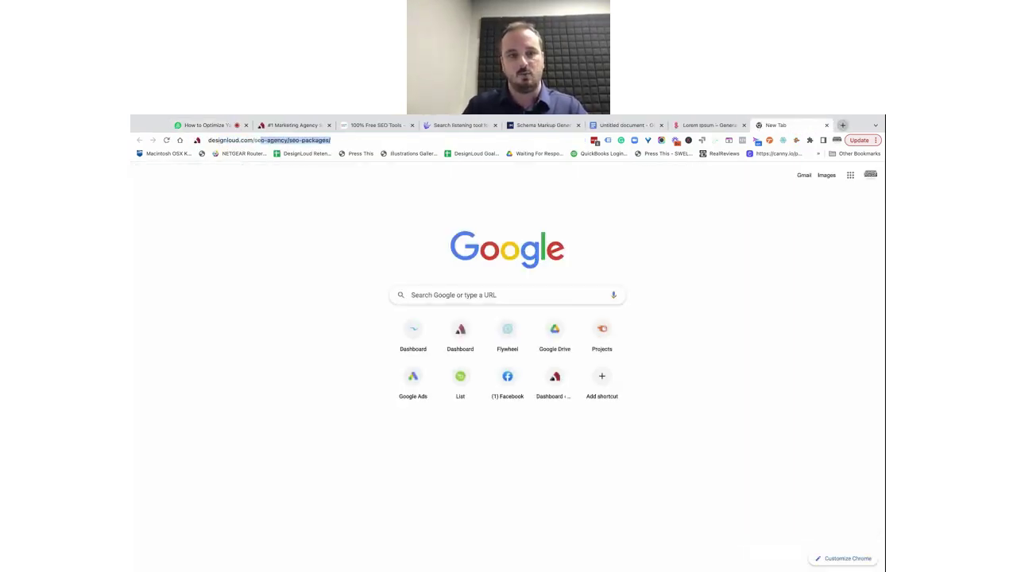
key(Return)
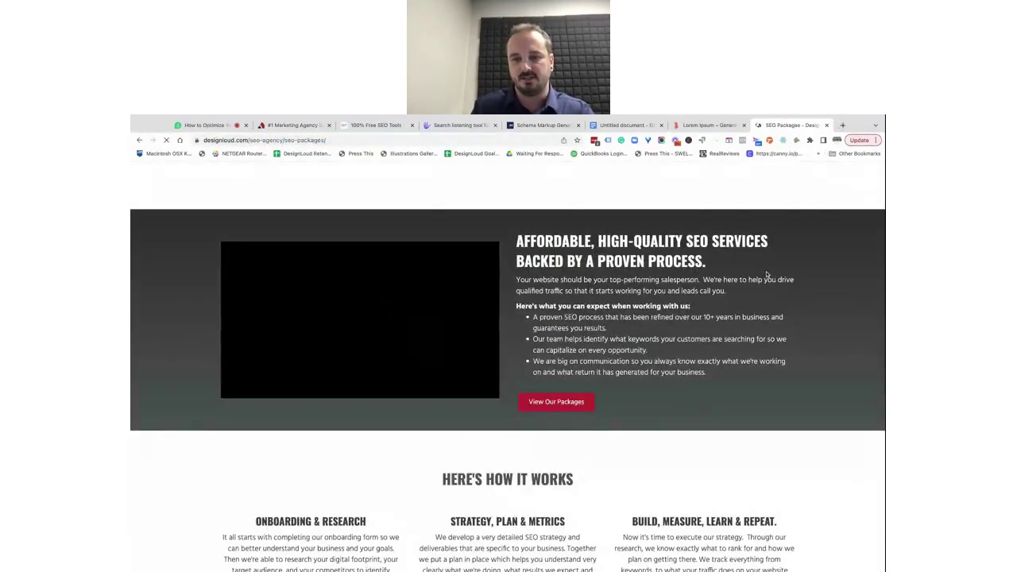
- Find the Frequently Asked Questions on the SEO Packages page and expand "What is On-site SEO?" to show its list
scroll(767, 274, down, 10)
scroll(767, 274, down, 10)
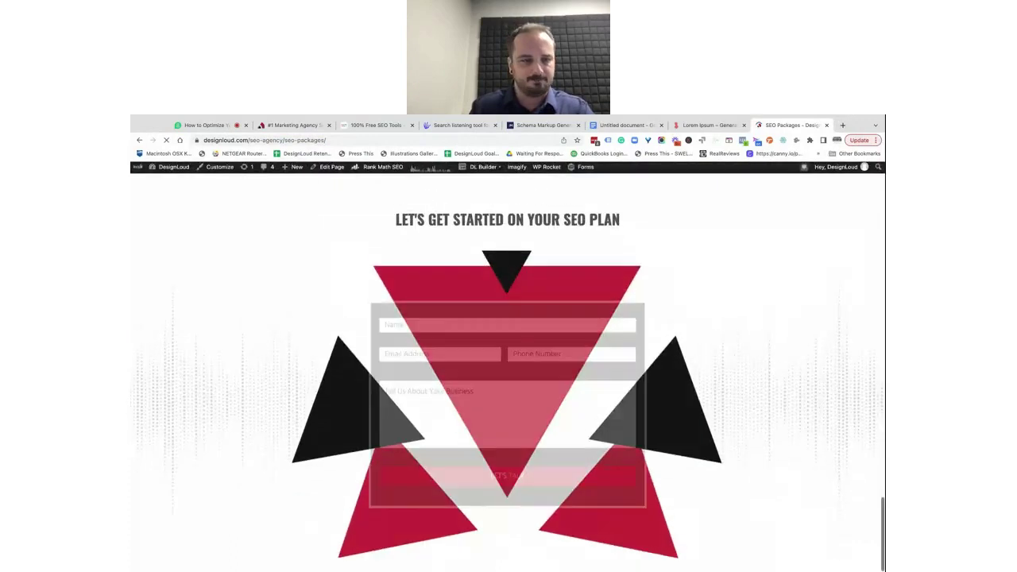
scroll(767, 274, up, 3)
scroll(731, 240, up, 2)
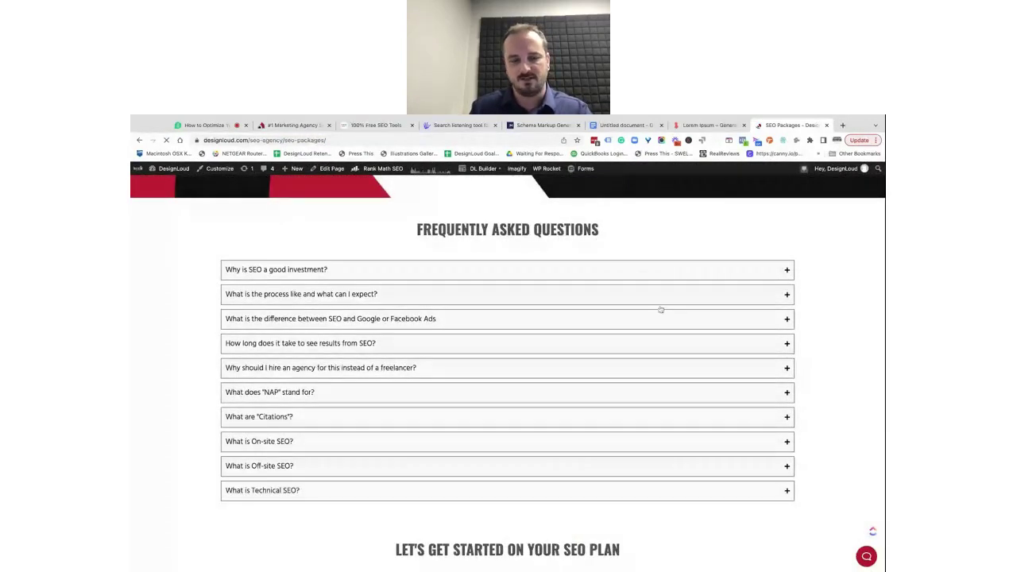
click(577, 441)
scroll(573, 438, down, 2)
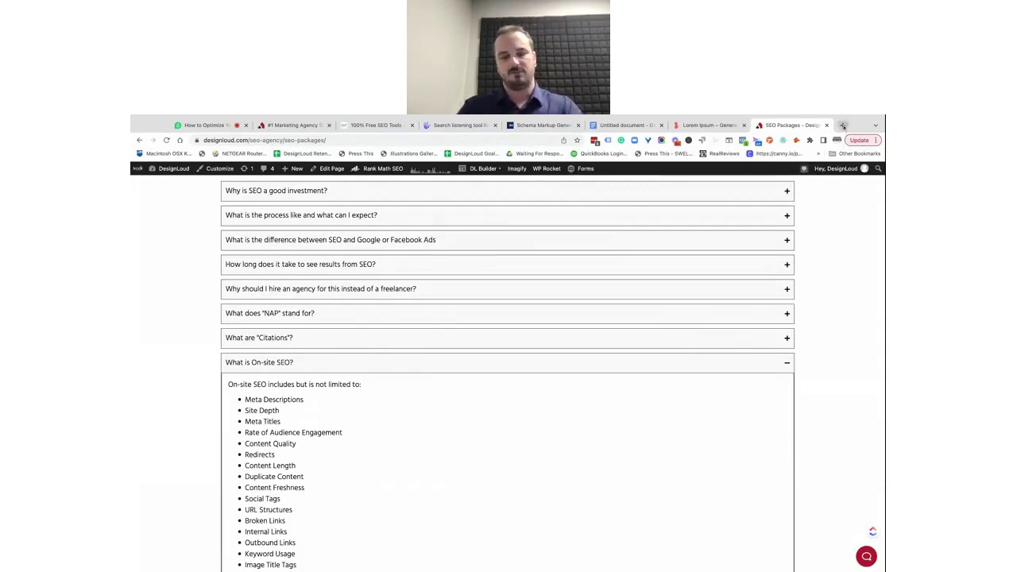
- Search Google for "plumbers in wilmington nc" in a new browser tab
click(844, 124)
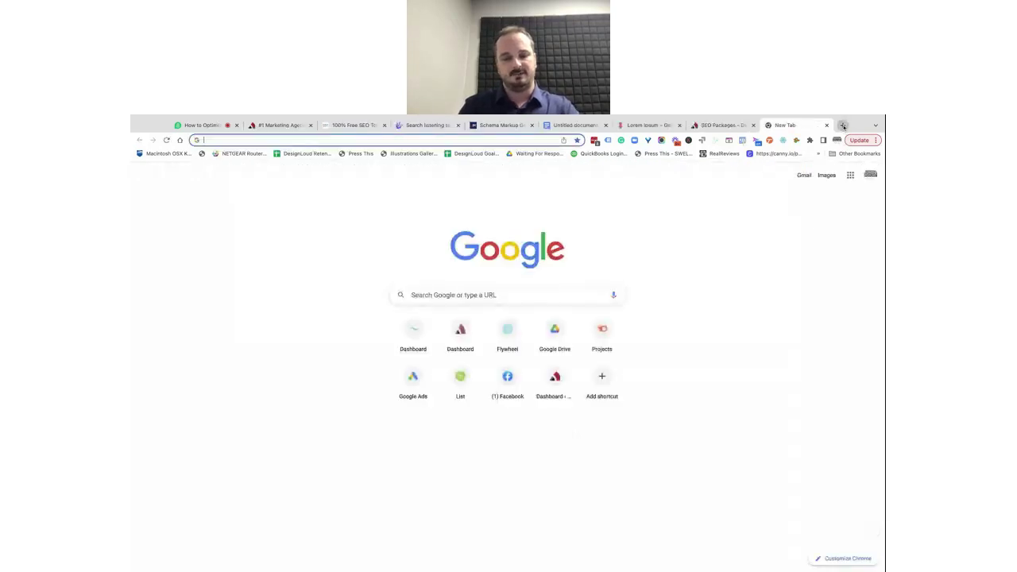
text(plu)
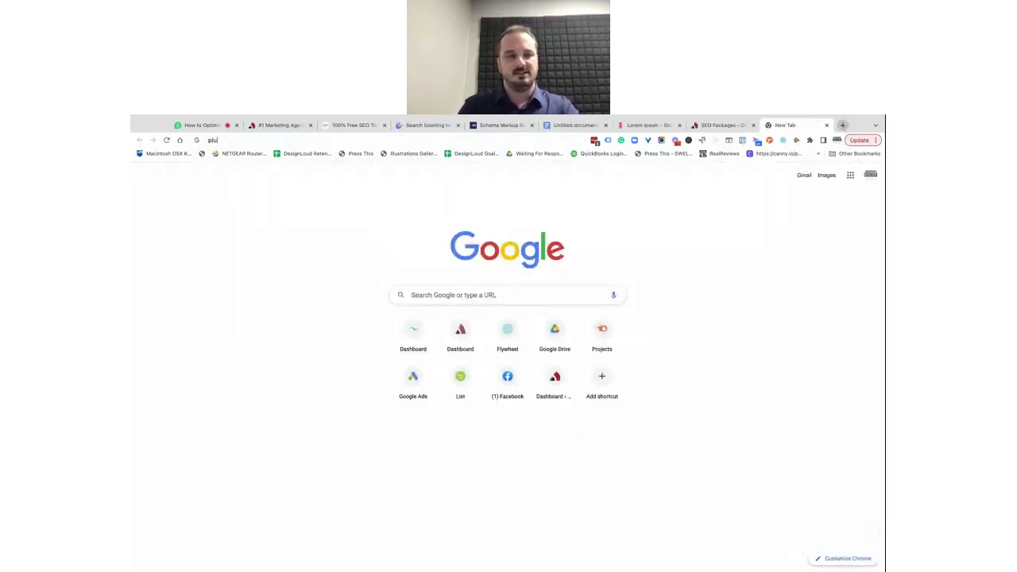
text(mbers in wilmington nc)
key(Return)
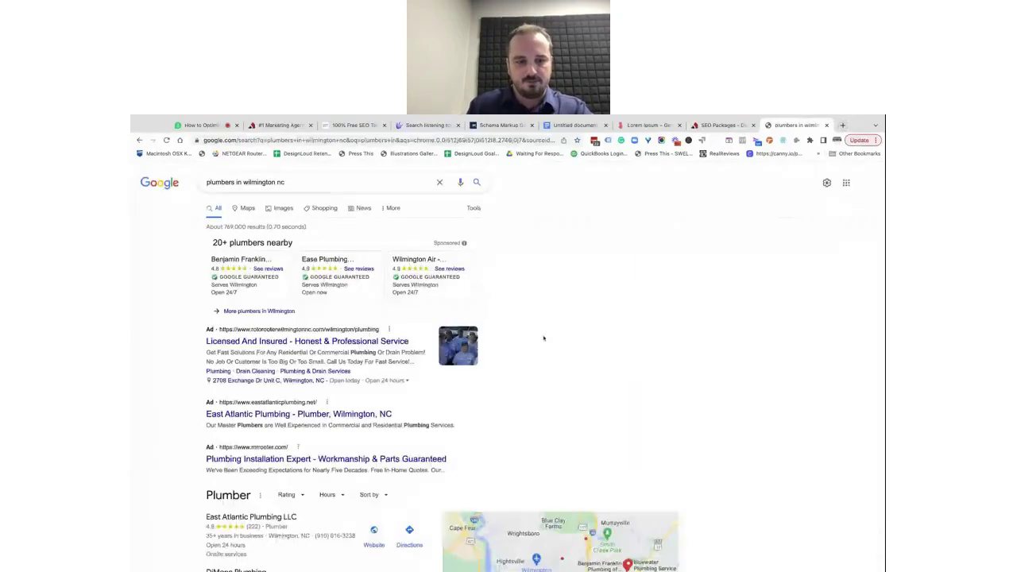
- Highlight the title and the meta description of the Angie's List entry in the organic search results
scroll(544, 339, down, 5)
scroll(543, 339, down, 1)
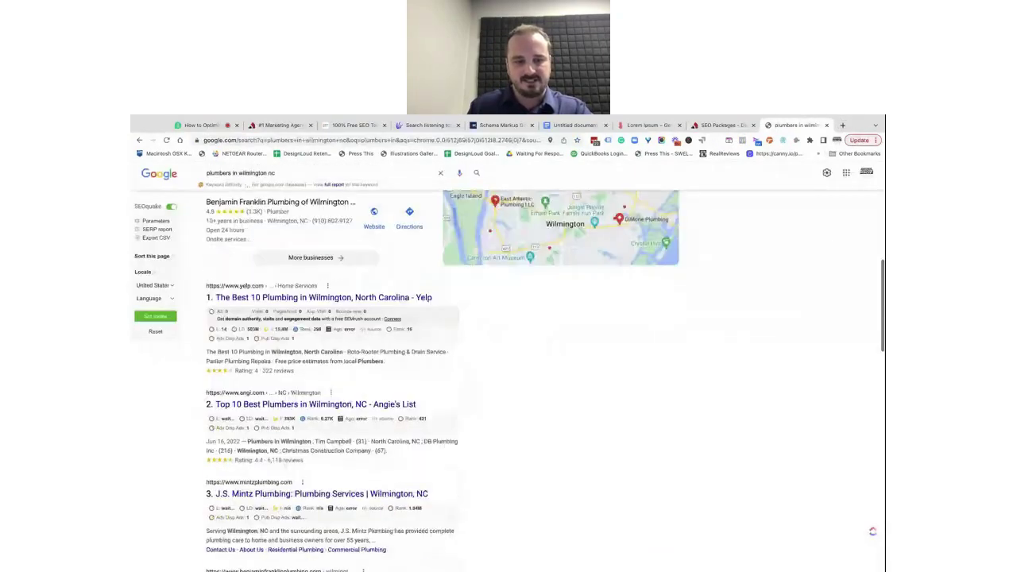
triple_click(433, 407)
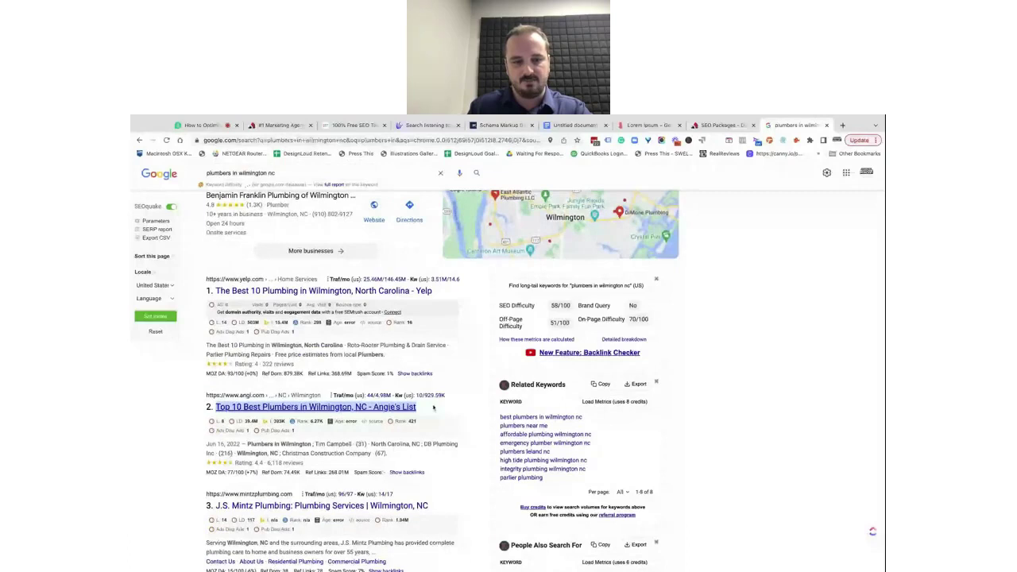
triple_click(395, 456)
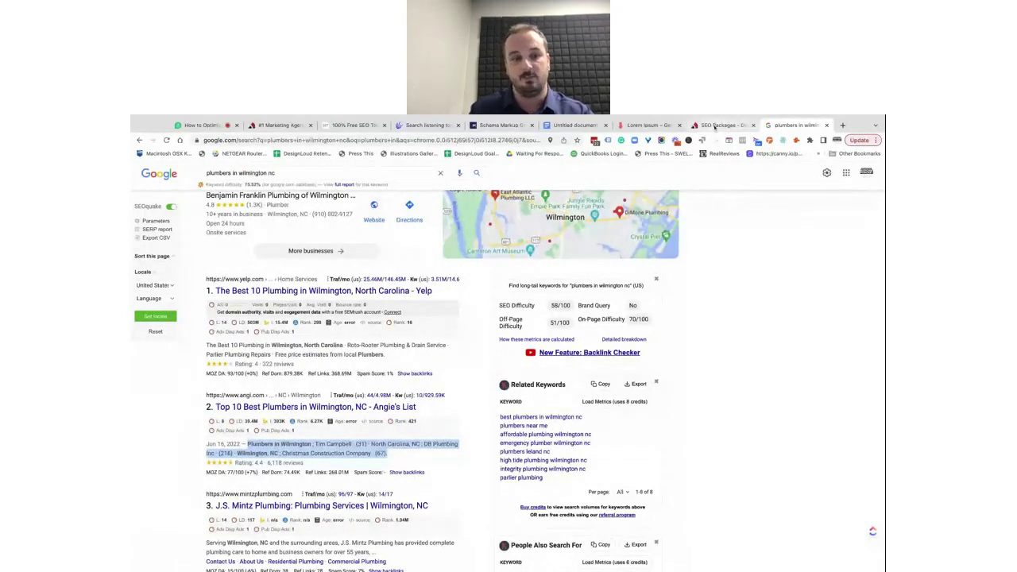
- Return to the SEO Packages page, review the on-site SEO list and expand "What is Off-site SEO?"
key(ctrl+shift+Tab)
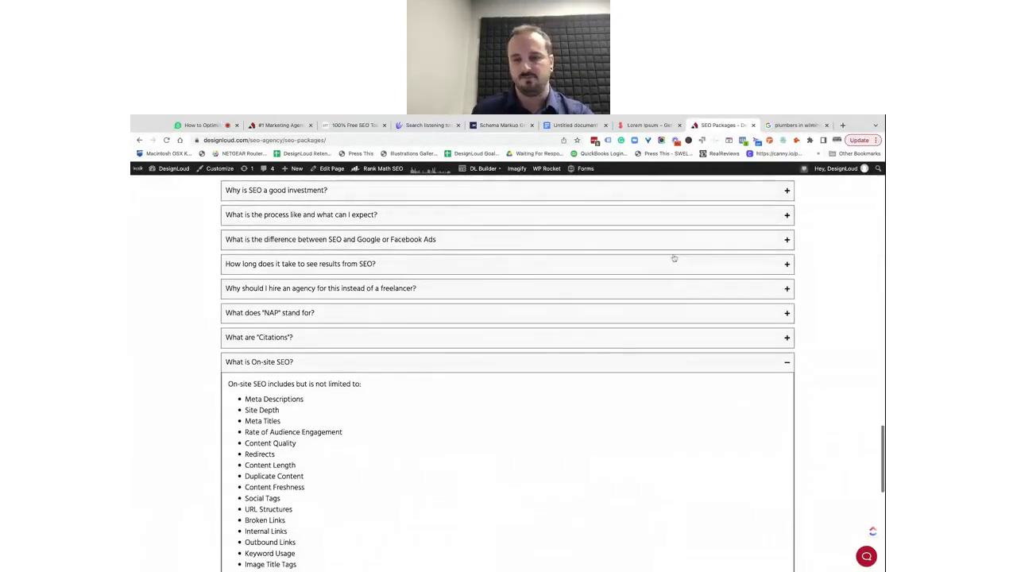
scroll(674, 258, down, 1)
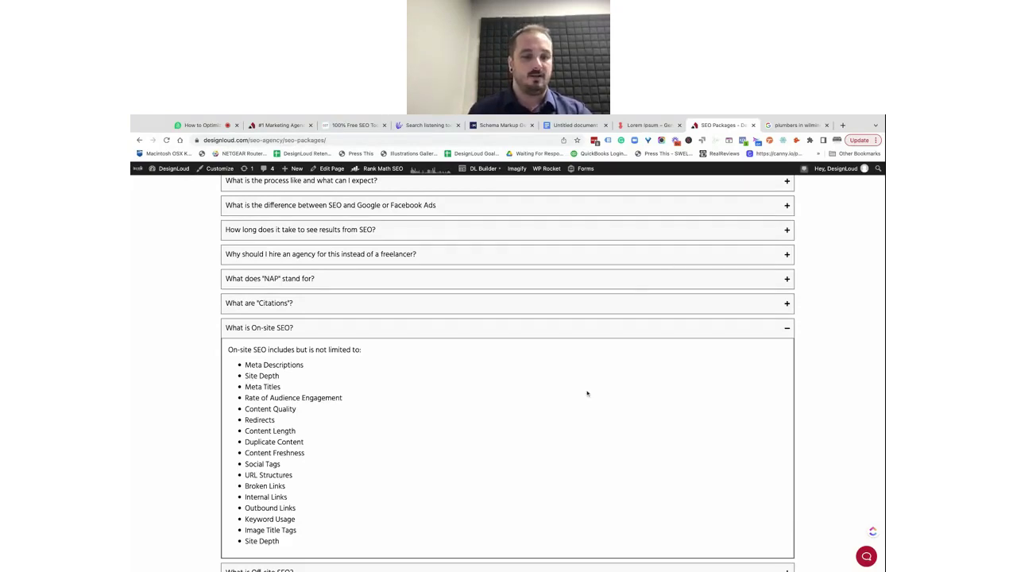
scroll(585, 393, down, 3)
click(515, 457)
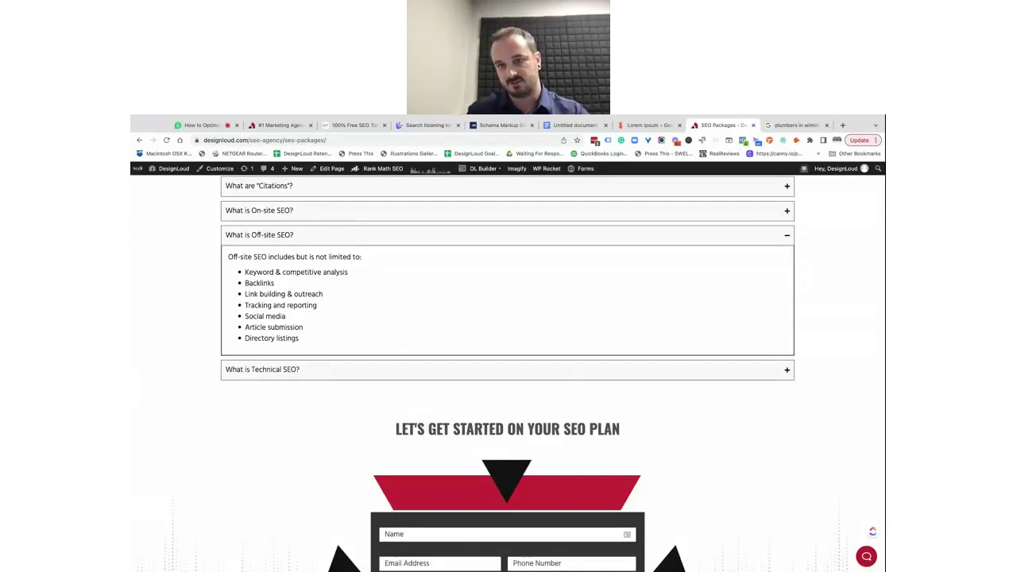
- Open Yelp's Wilmington plumbing result from the Google results, view the Wrightsville Beach Plumbing listing and dismiss the Google sign-in prompt
click(779, 125)
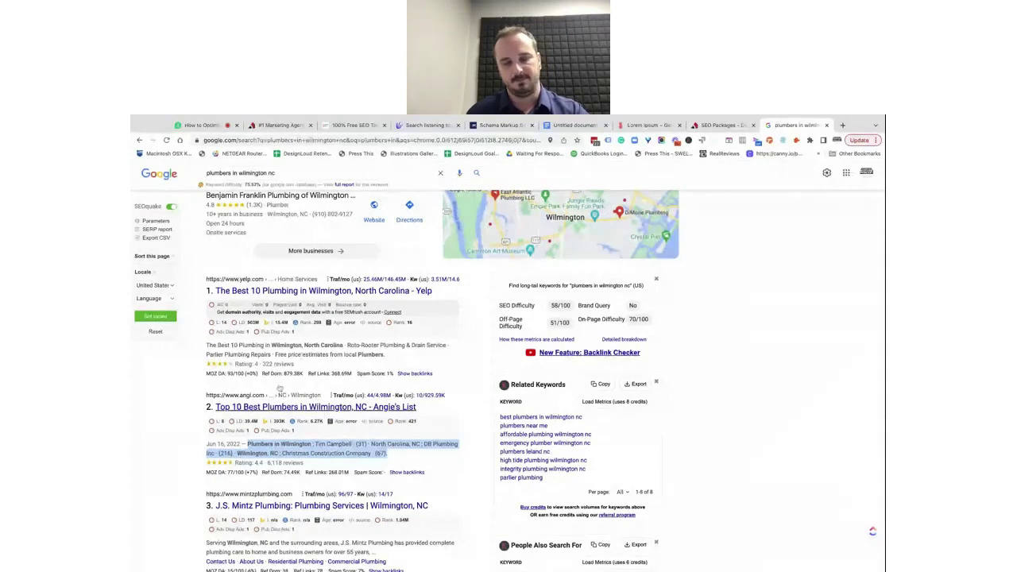
click(336, 291)
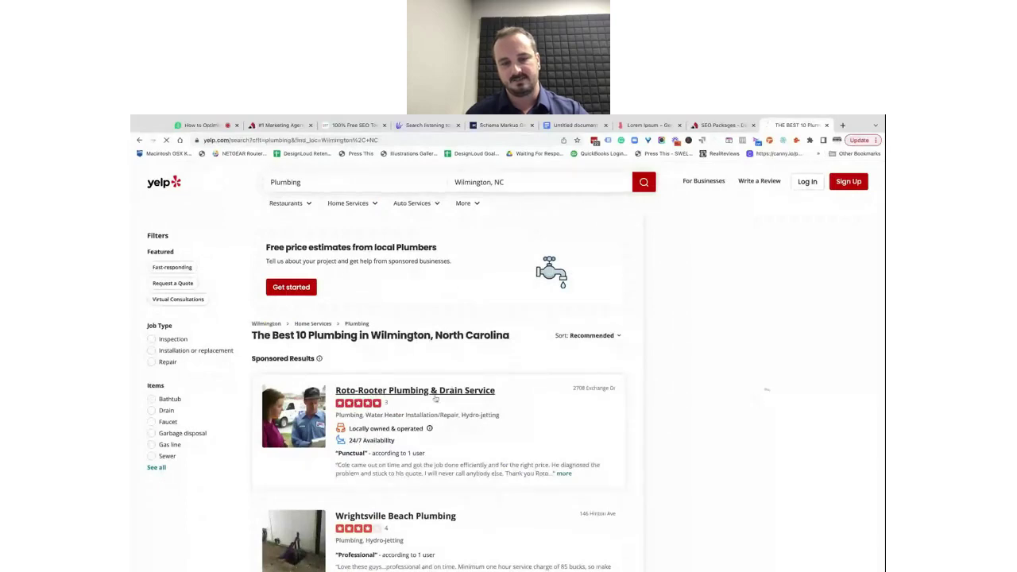
scroll(434, 396, down, 1)
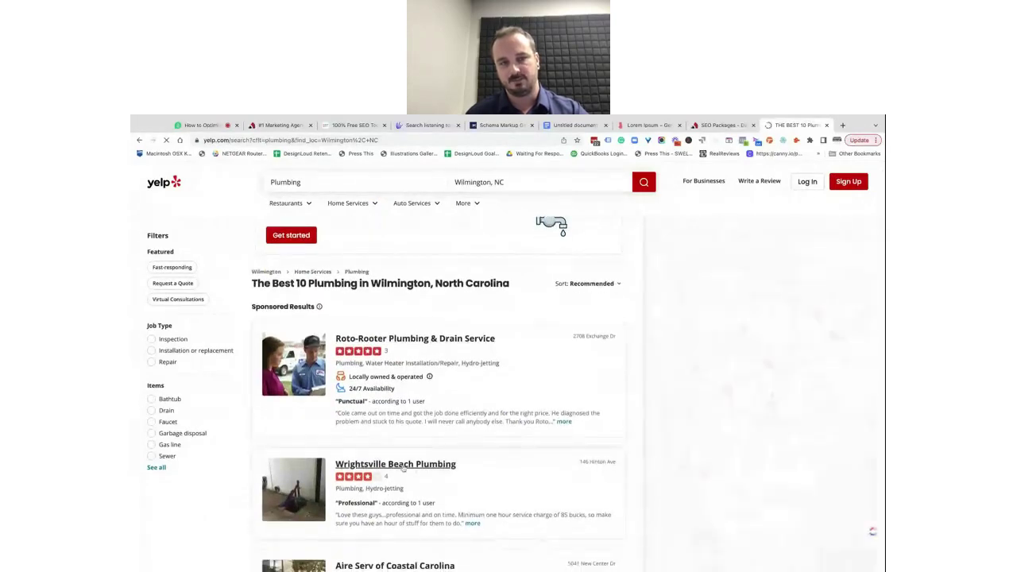
click(403, 468)
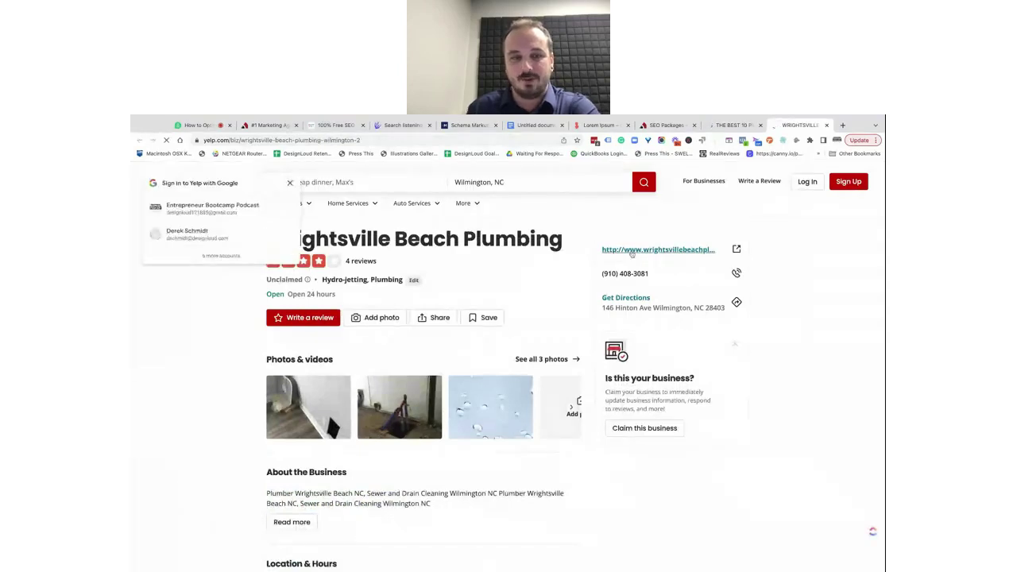
click(291, 183)
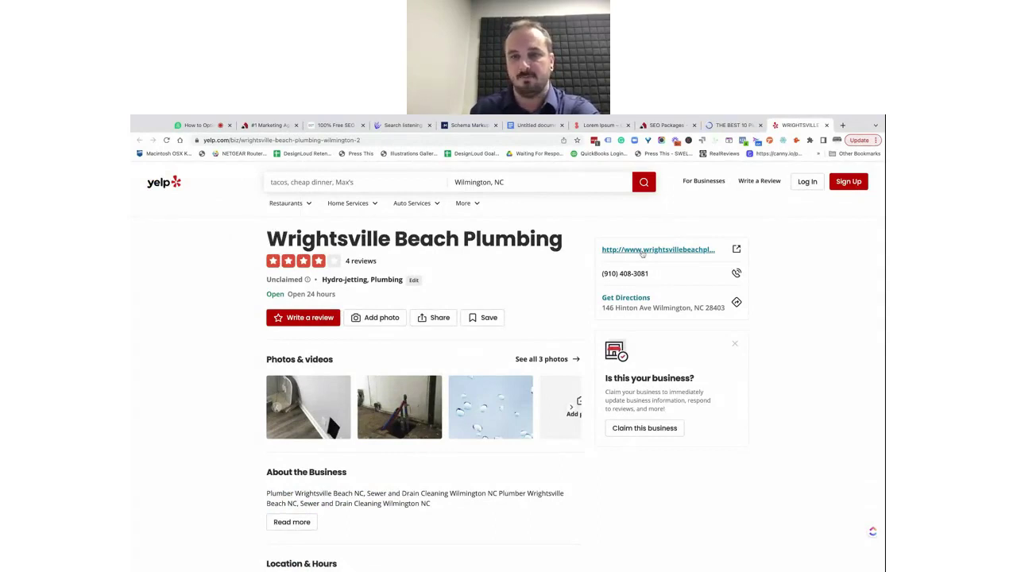
- Return to the SEO Packages page and expand the "What is Technical SEO?" question
click(673, 126)
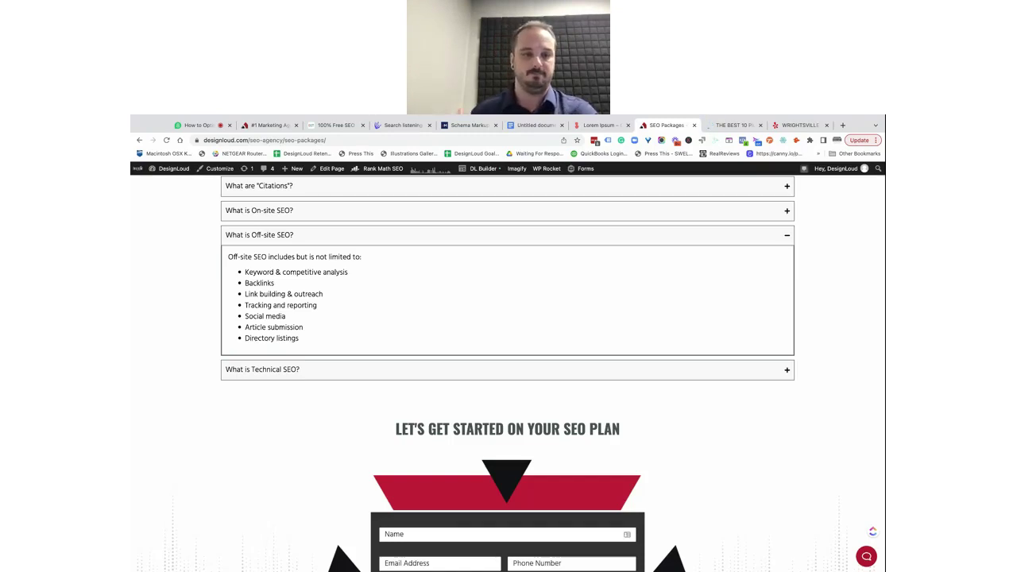
click(543, 370)
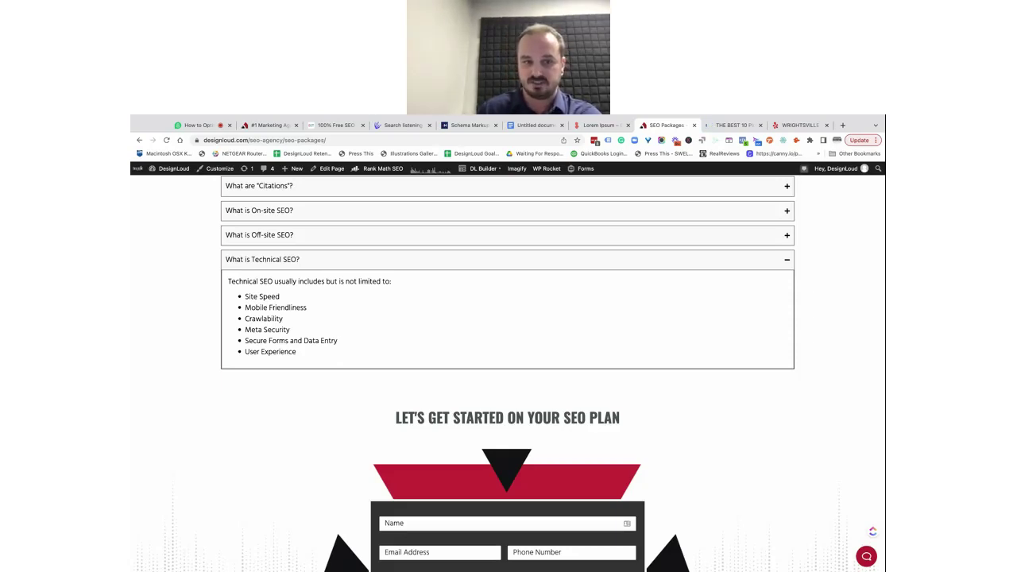
scroll(278, 305, up, 2)
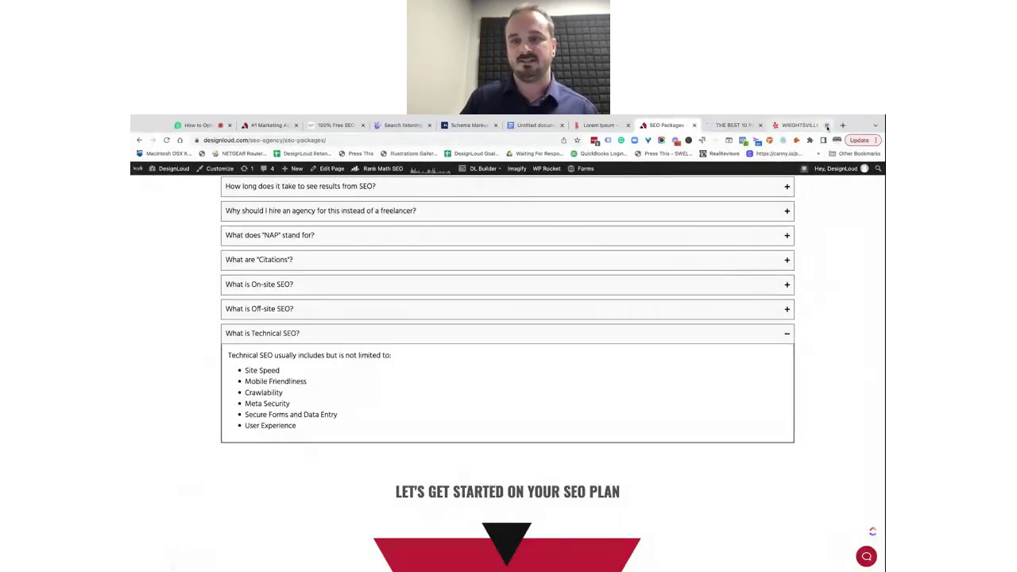
- Close the Wrightsville Beach Plumbing listing and go back from Yelp to the Google results
click(827, 124)
click(772, 125)
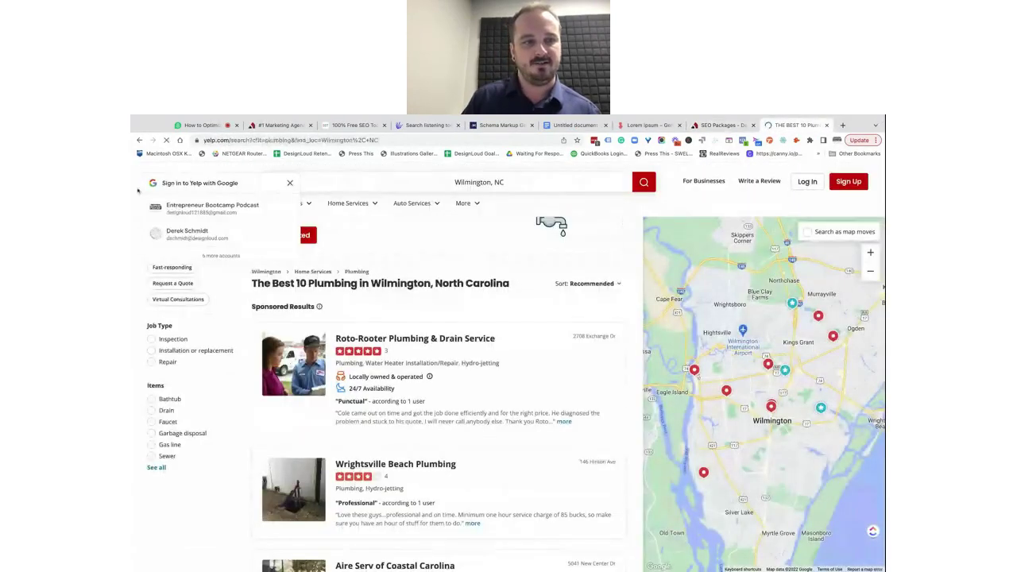
click(139, 140)
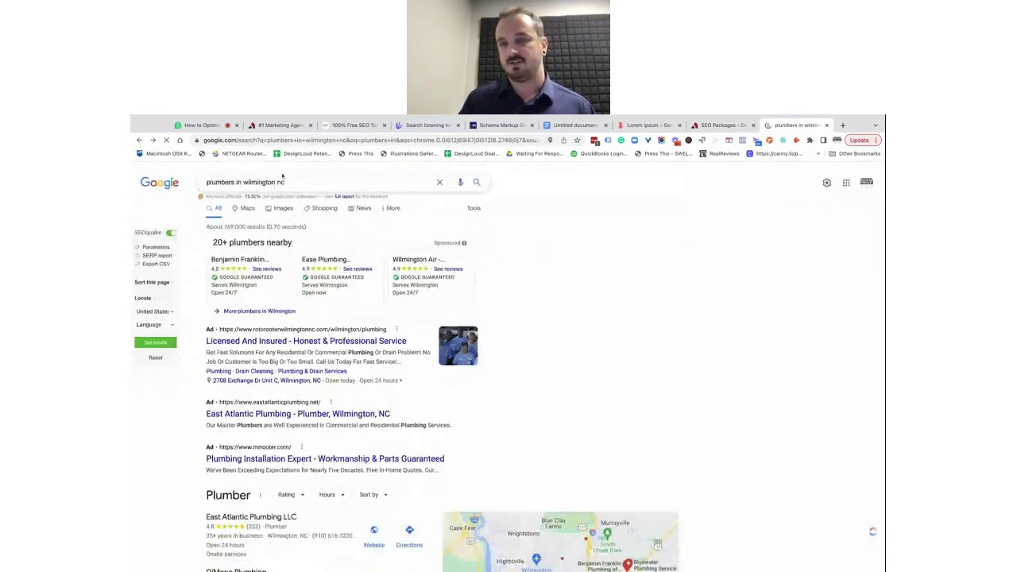
- Highlight the query "plumbers in wilmington nc" in the search box, view its suggestions and dismiss them
triple_click(289, 182)
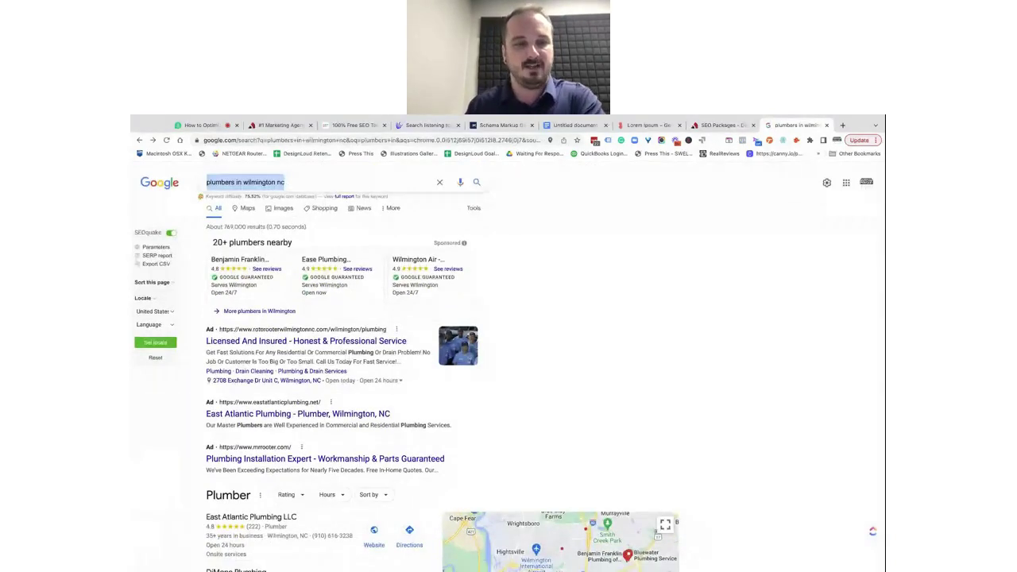
click(291, 182)
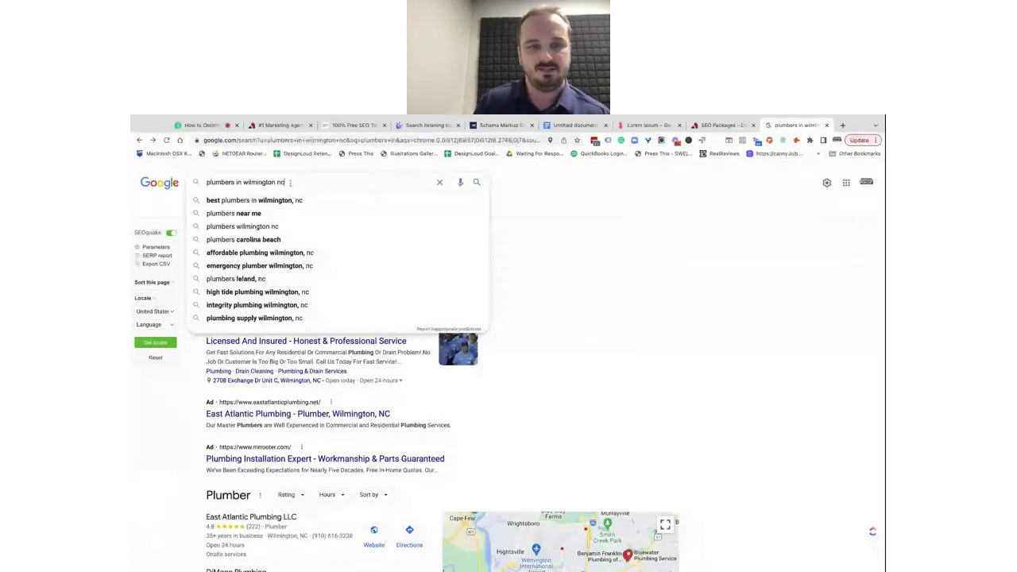
key(super+a)
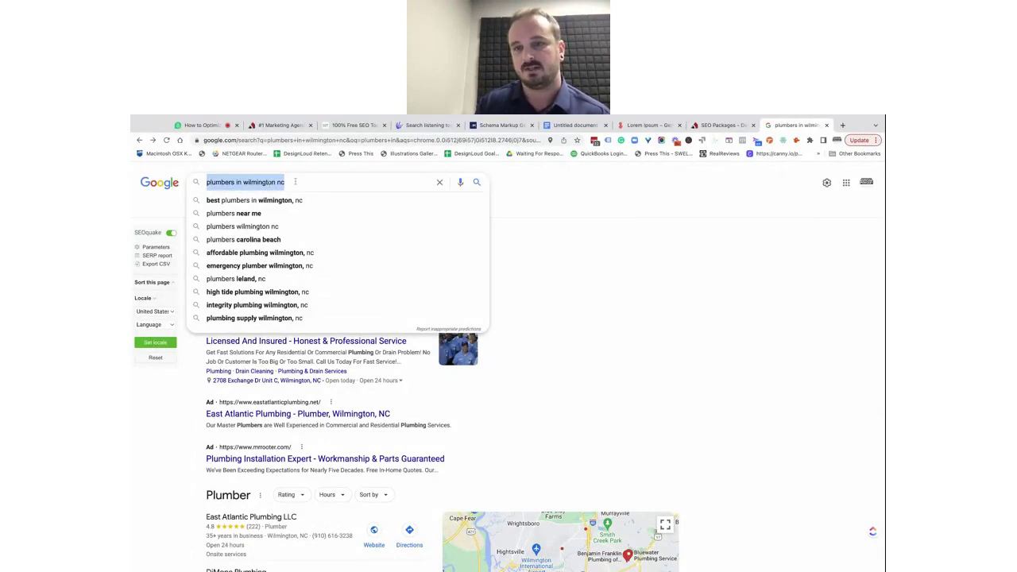
click(287, 182)
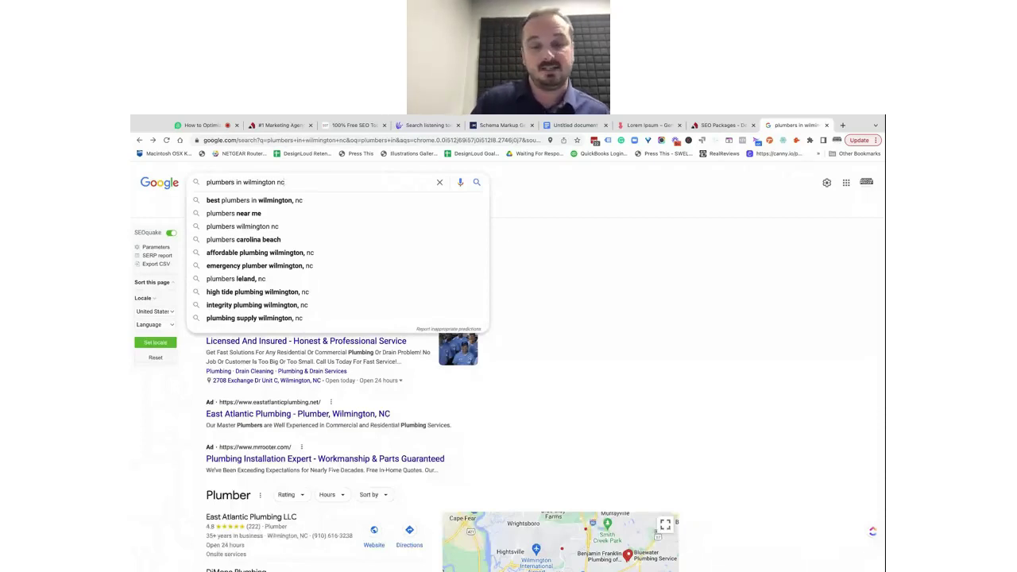
click(515, 228)
- Replace the whole search query with "Plumbers wilmin" to display Google's autocomplete suggestions without running the search
click(335, 182)
key(alt+shift+Left)
key(alt+shift+Left)
key(alt+shift+Left)
key(alt+shift+Left)
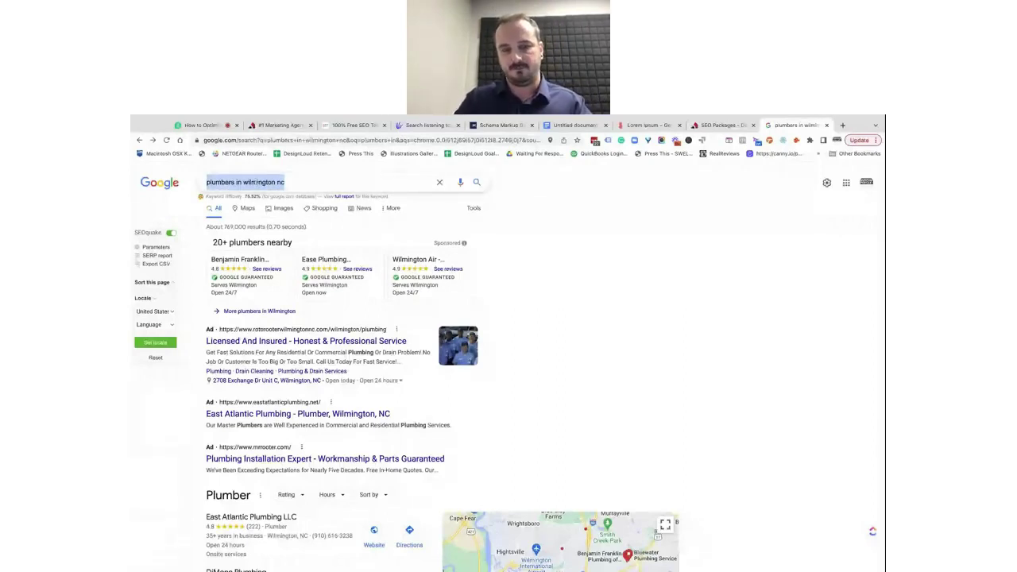
text(Pl)
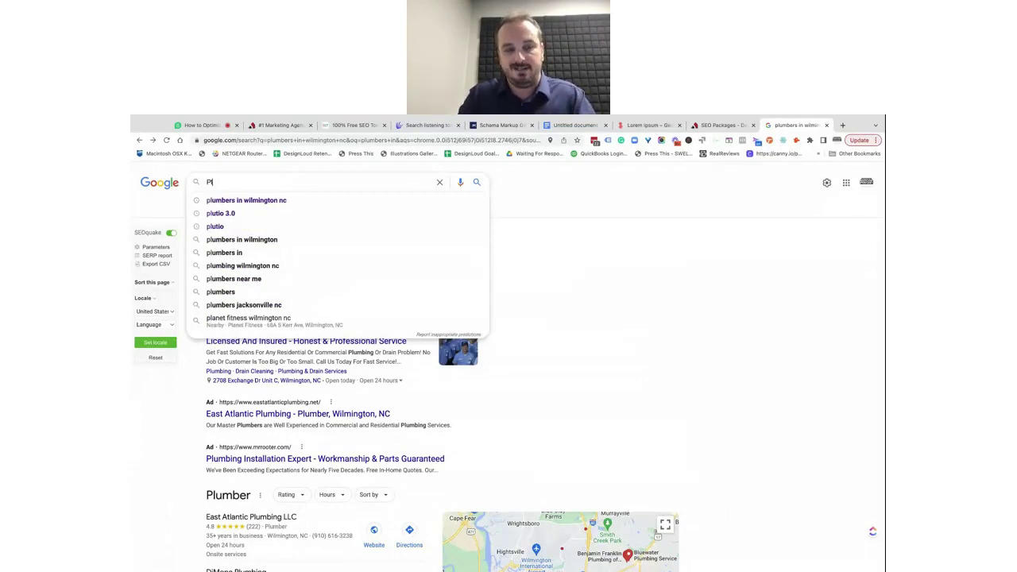
text(umbers)
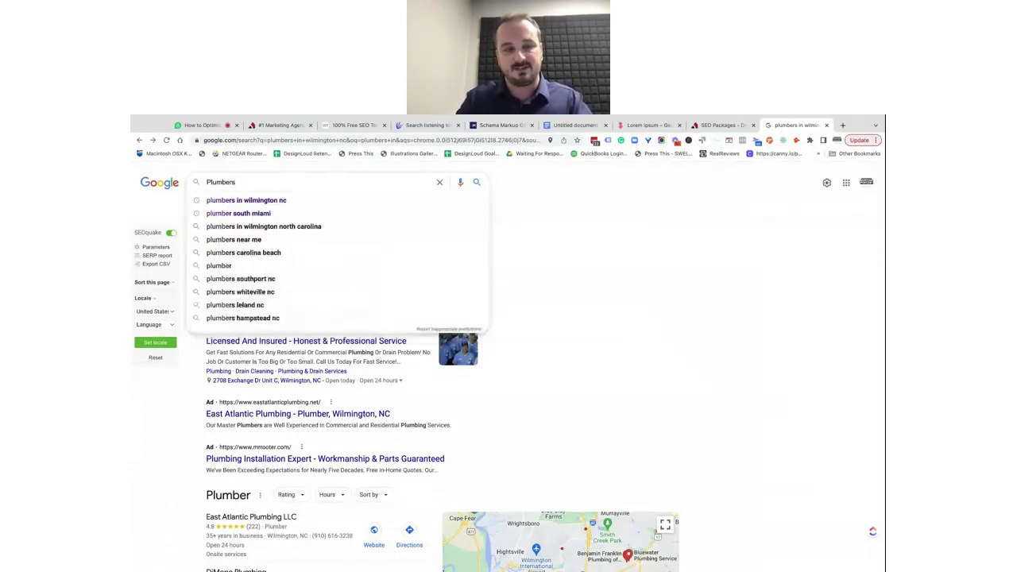
text( wilmin)
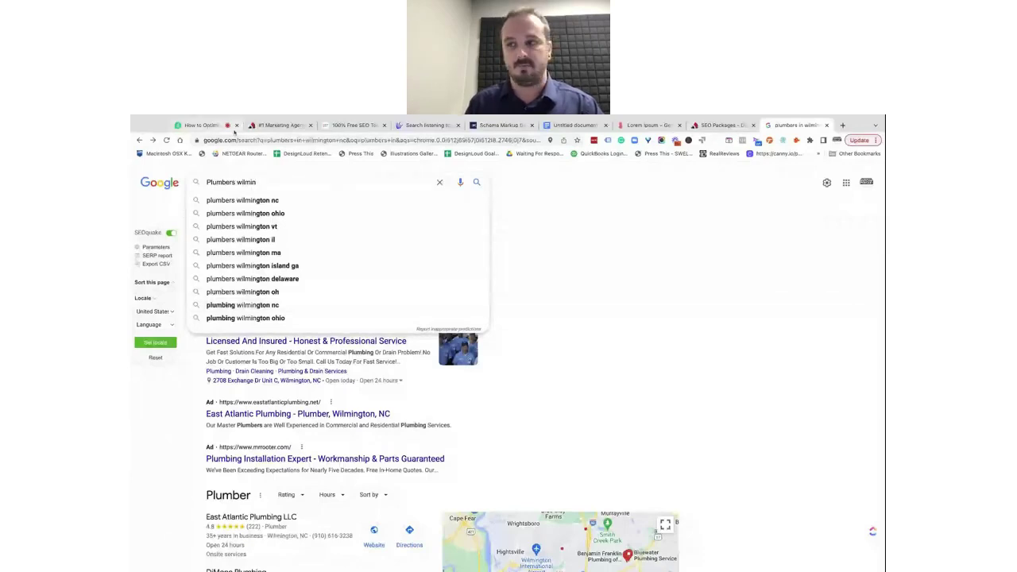
- Switch to the Demio webinar "How to Optimize Your Website for On-site SEO" and close its tab
click(203, 127)
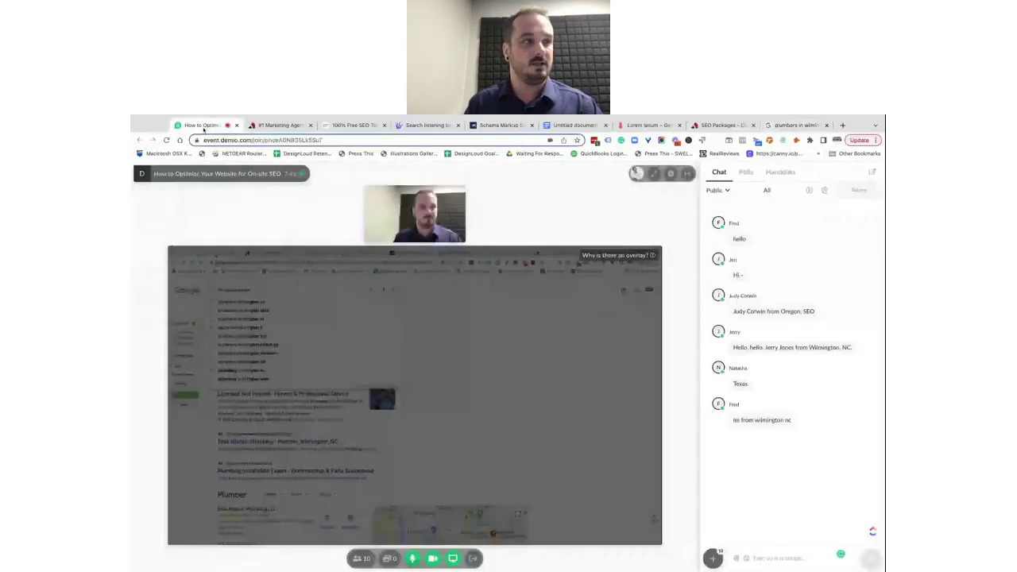
key(ctrl+w)
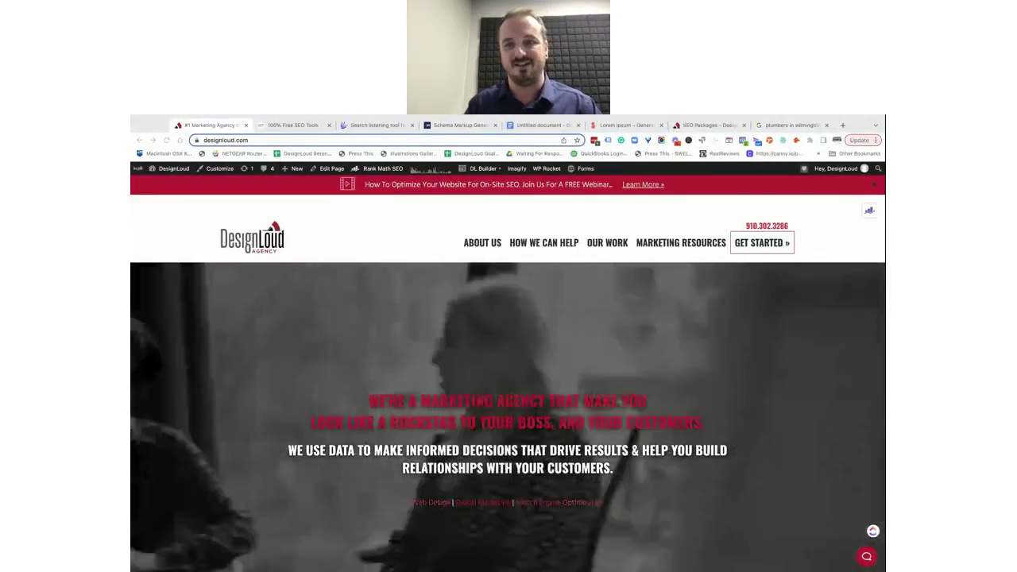
- Return to the Google plumber results, dismiss the suggestions and highlight the "People also search for" terms under the Yelp result, clearing the highlight when done
key(super+9)
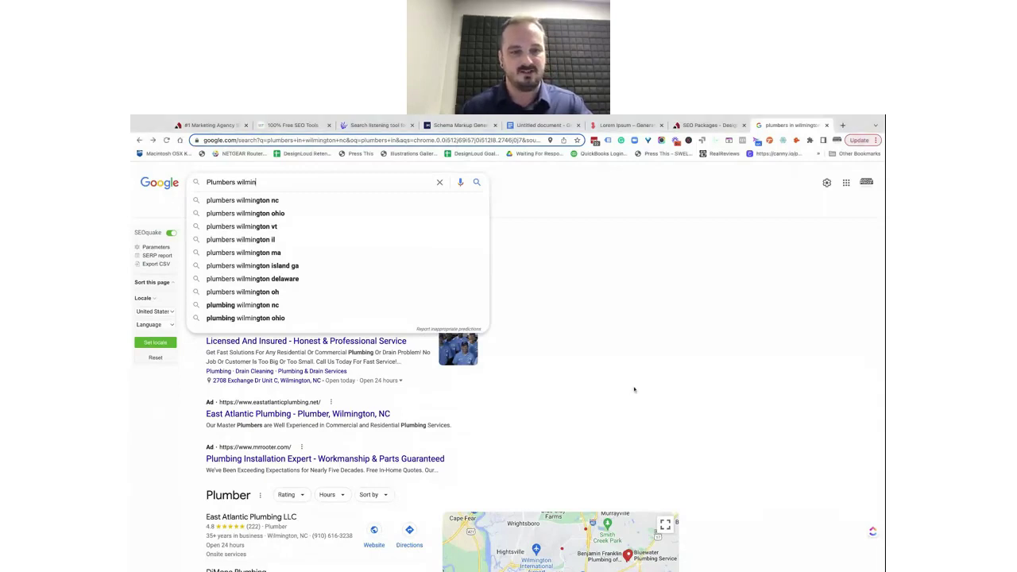
click(568, 343)
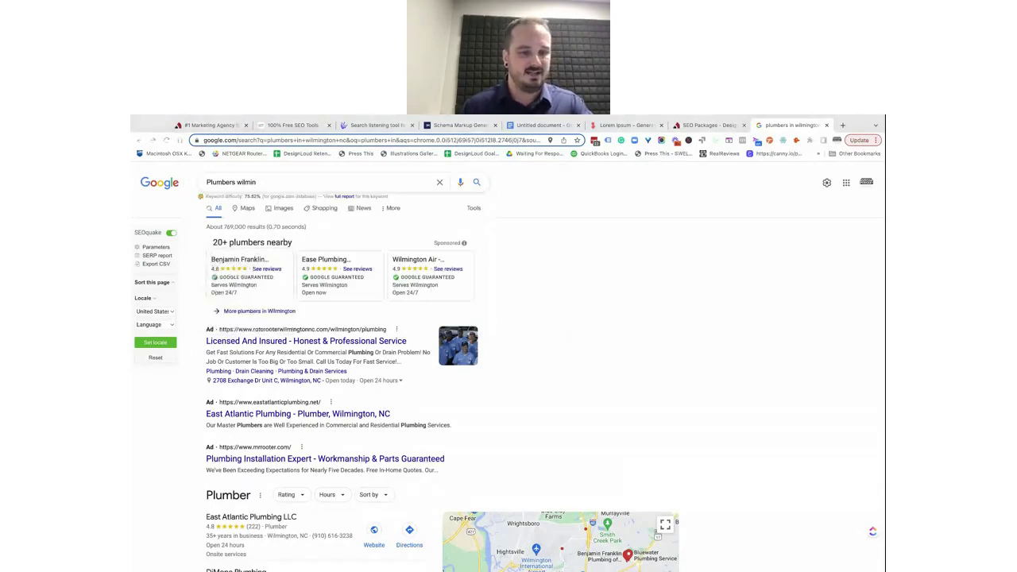
scroll(487, 442, down, 3)
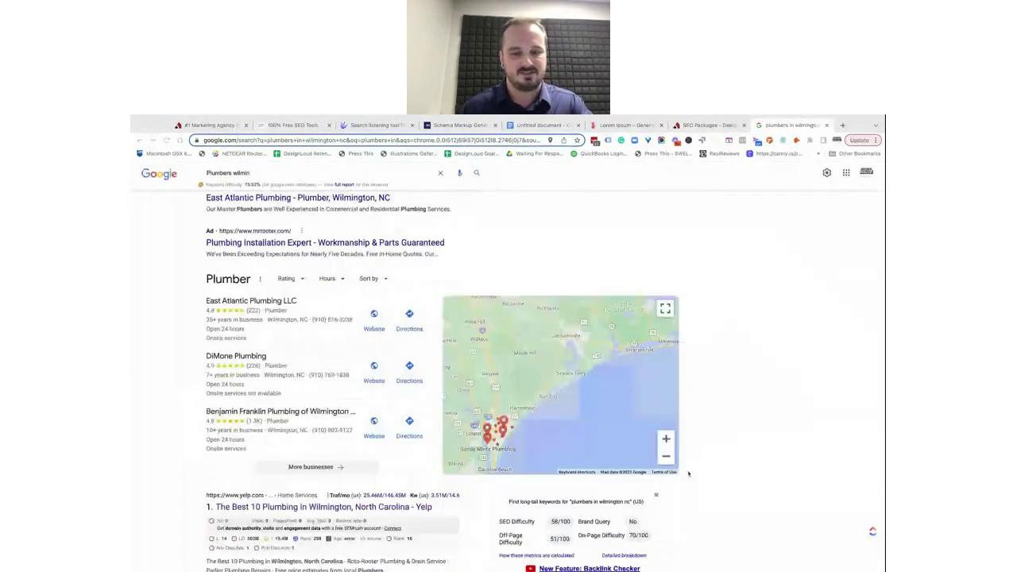
scroll(540, 411, down, 2)
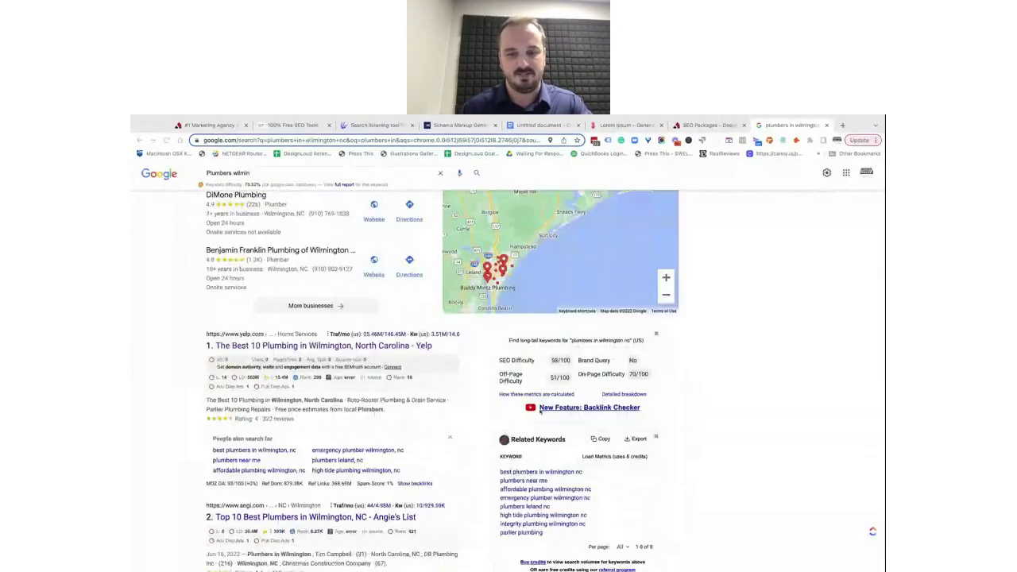
scroll(540, 411, down, 2)
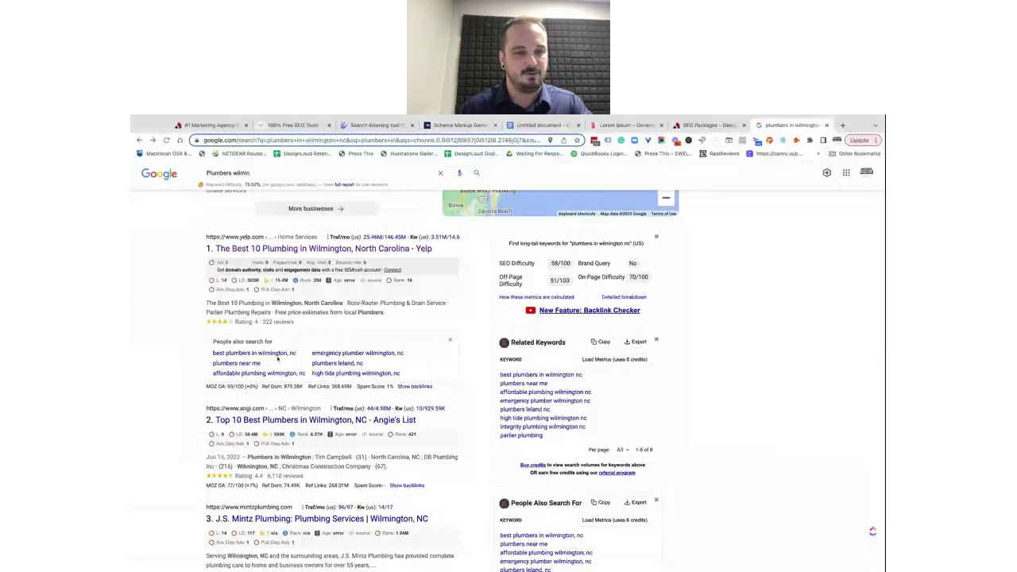
drag(212, 341, 401, 373)
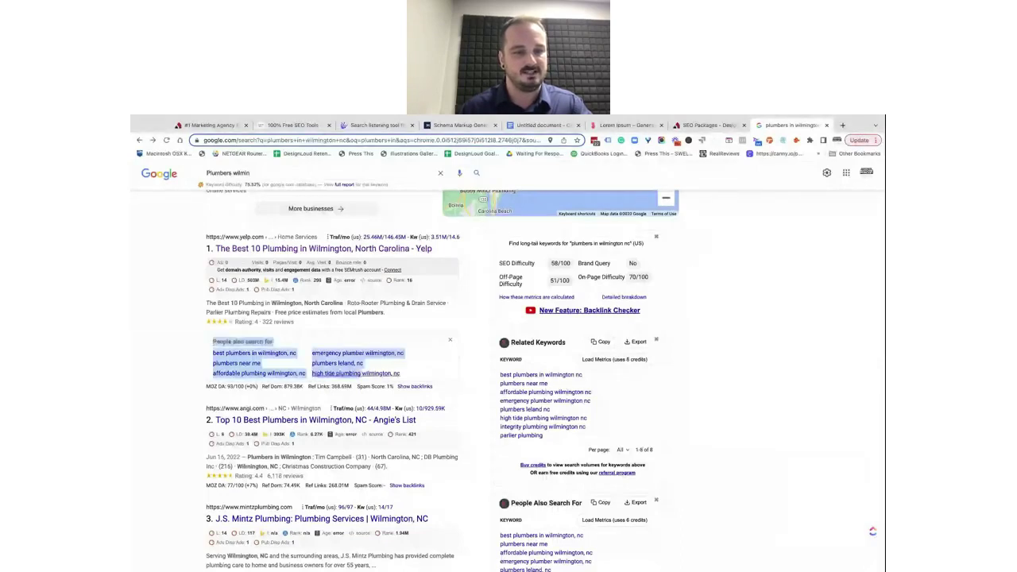
mouse_move(225, 387)
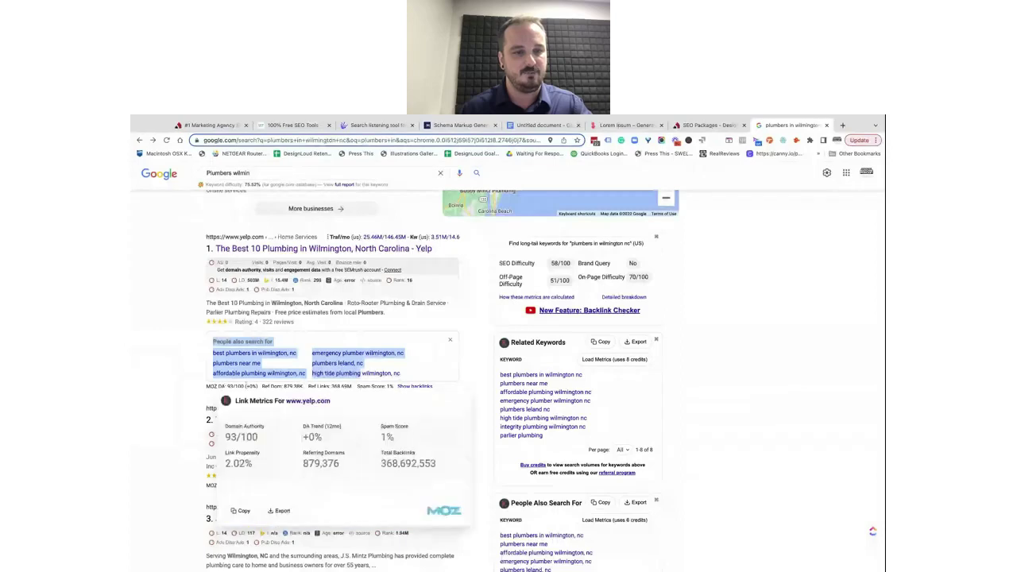
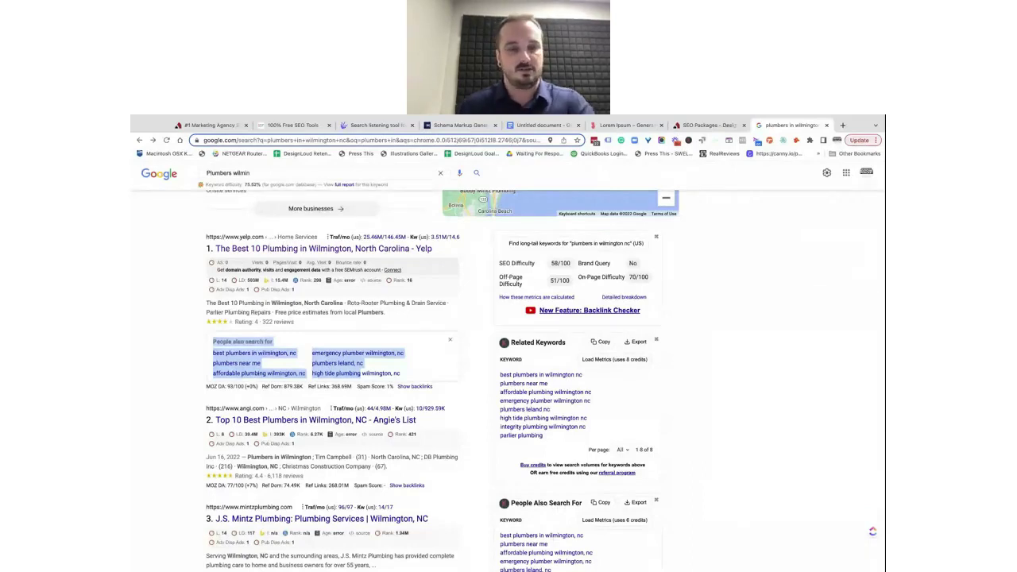
click(164, 303)
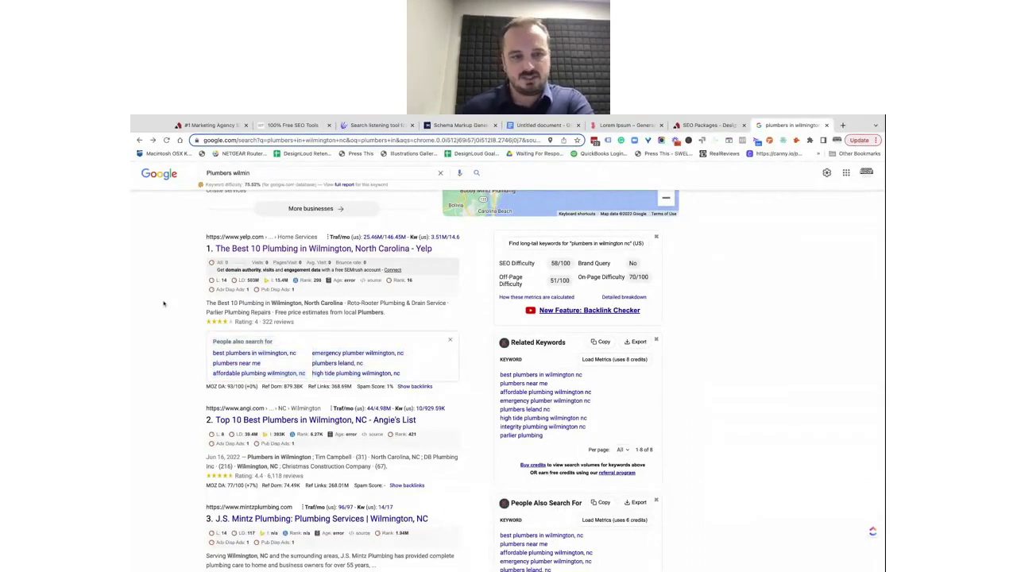
- Highlight the entire keyword list in the Related Keywords box beside the search results
scroll(164, 303, up, 2)
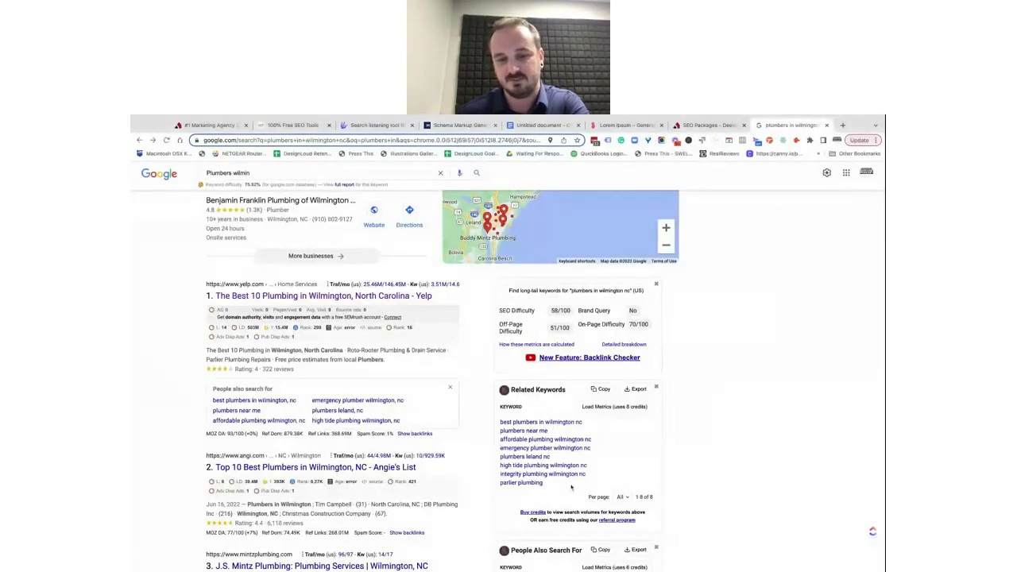
drag(538, 481, 505, 457)
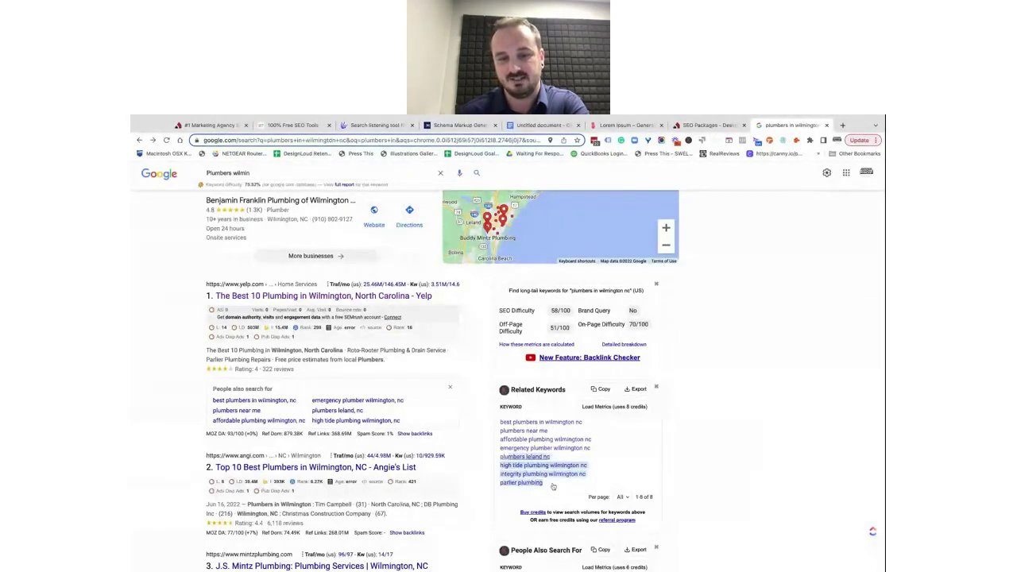
key(ctrl+a)
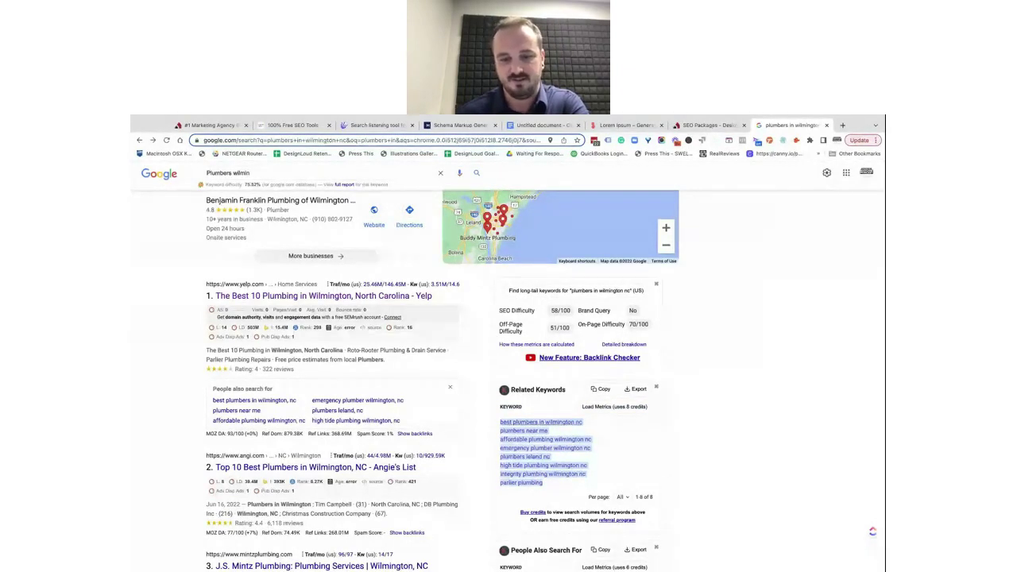
- Examine the Related Keywords, People Also Search For and Long-Tail Keywords lists, and clear the keyword highlight
scroll(694, 463, down, 5)
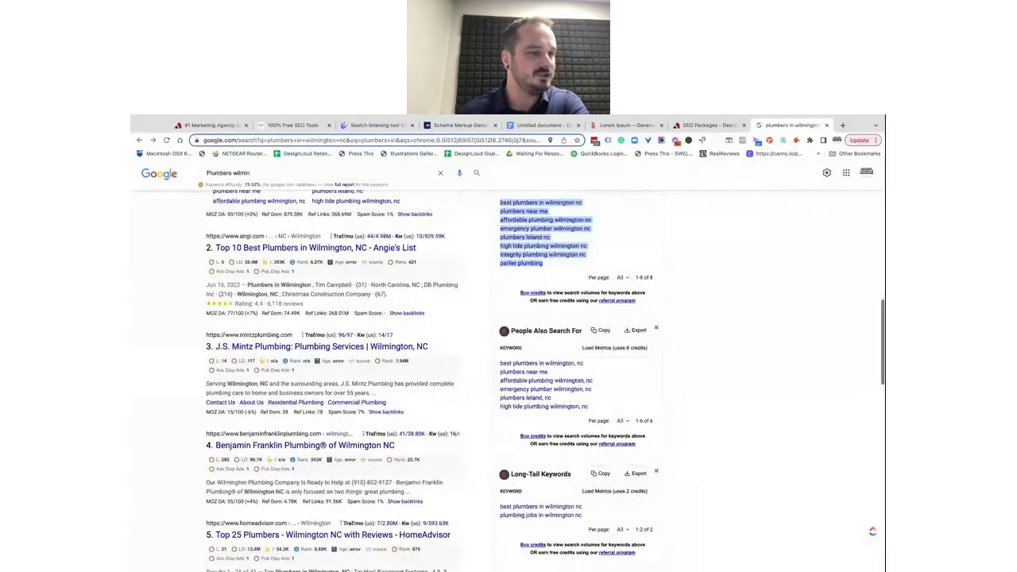
scroll(509, 381, down, 1)
scroll(434, 381, down, 2)
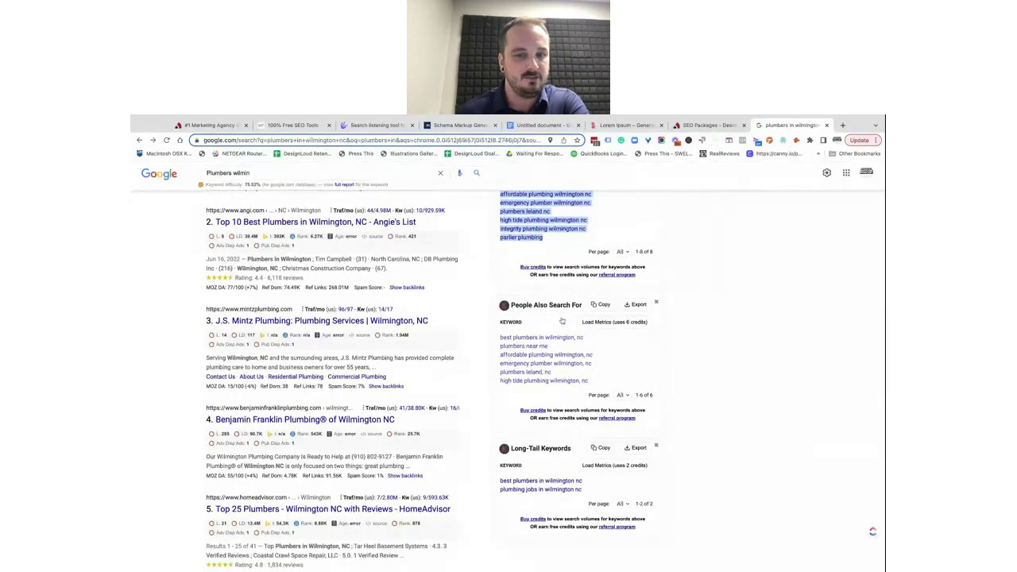
scroll(528, 307, up, 5)
scroll(528, 307, down, 1)
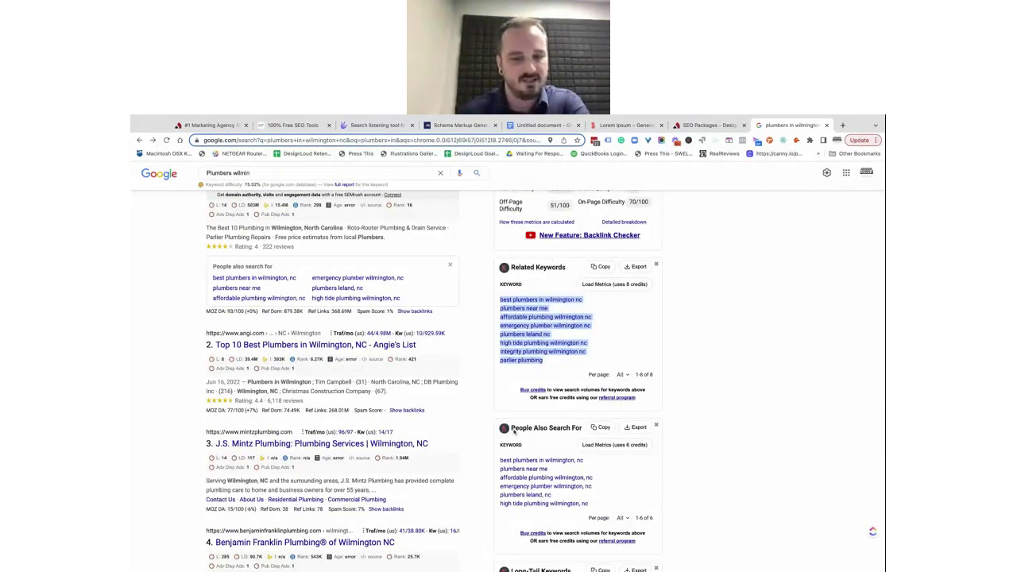
scroll(554, 430, down, 1)
scroll(554, 430, down, 3)
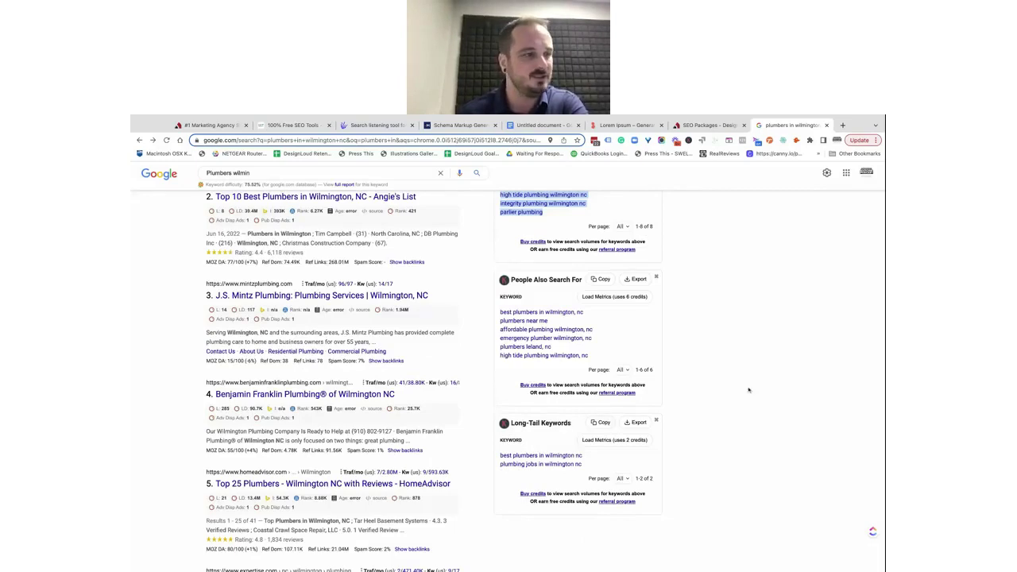
scroll(749, 391, up, 1)
scroll(750, 390, up, 2)
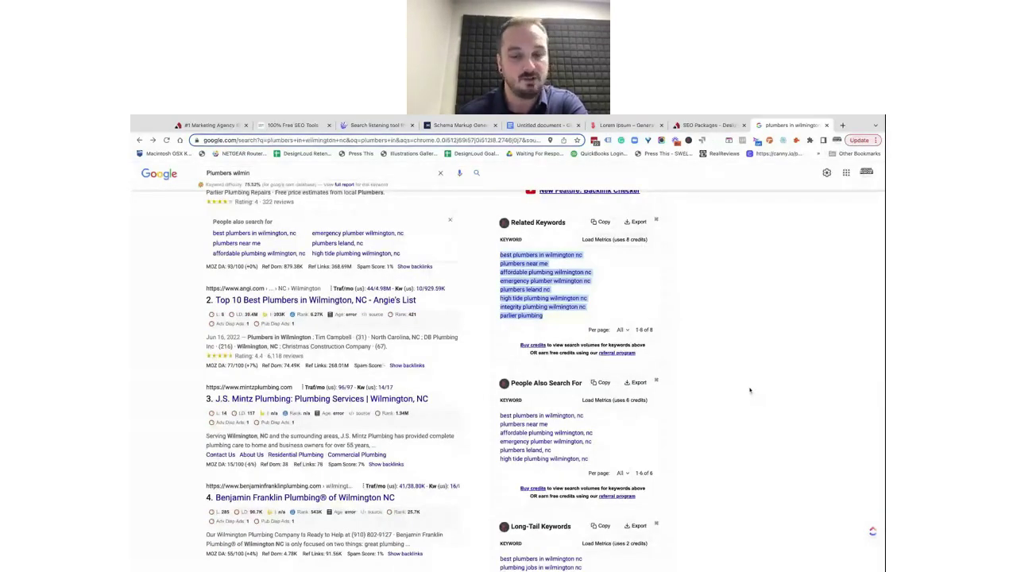
click(749, 390)
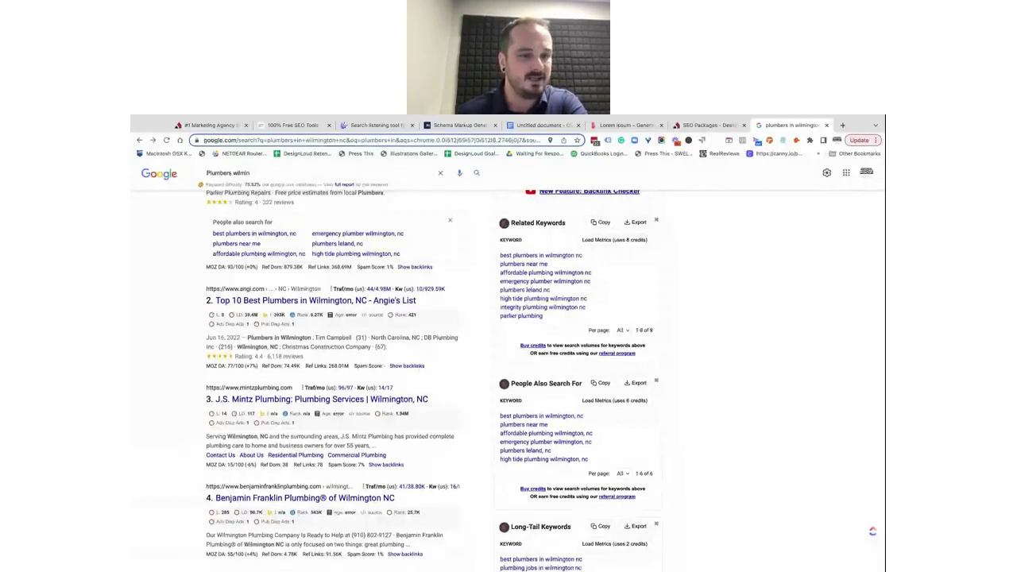
- Review the metrics under the organic results and show the backlinks for the J.S. Mintz Plumbing result
scroll(702, 419, up, 1)
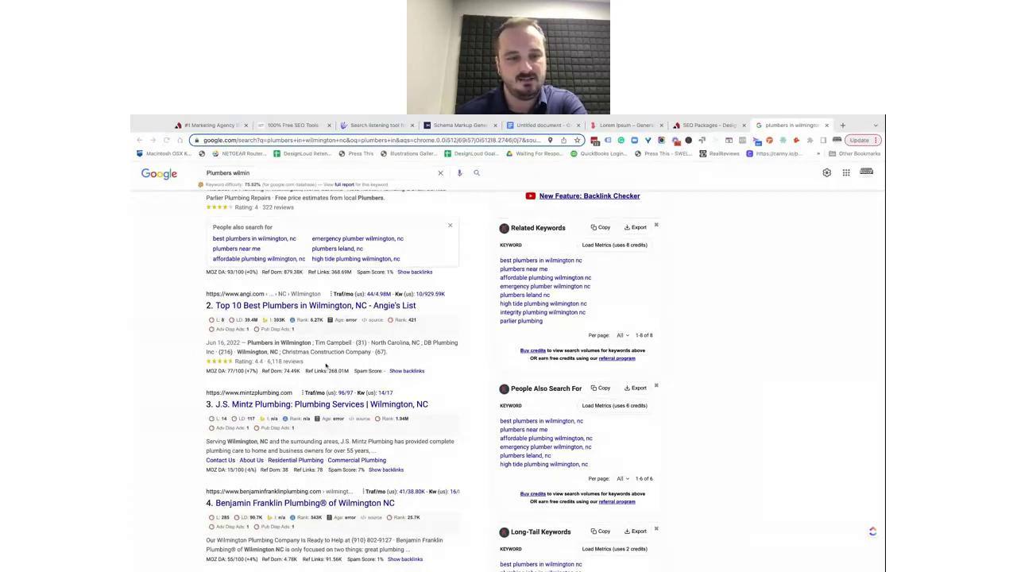
scroll(326, 366, up, 2)
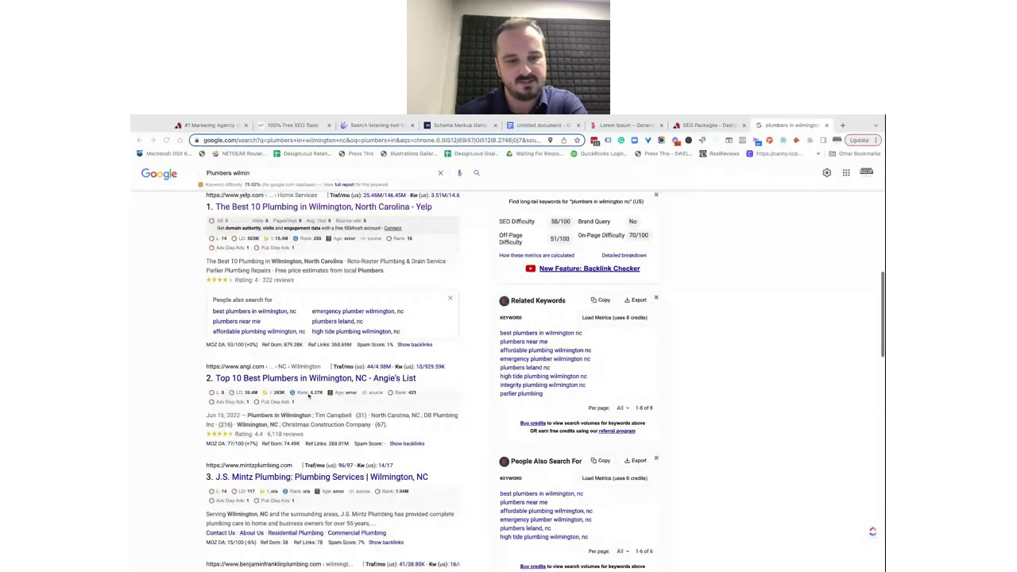
scroll(309, 395, down, 2)
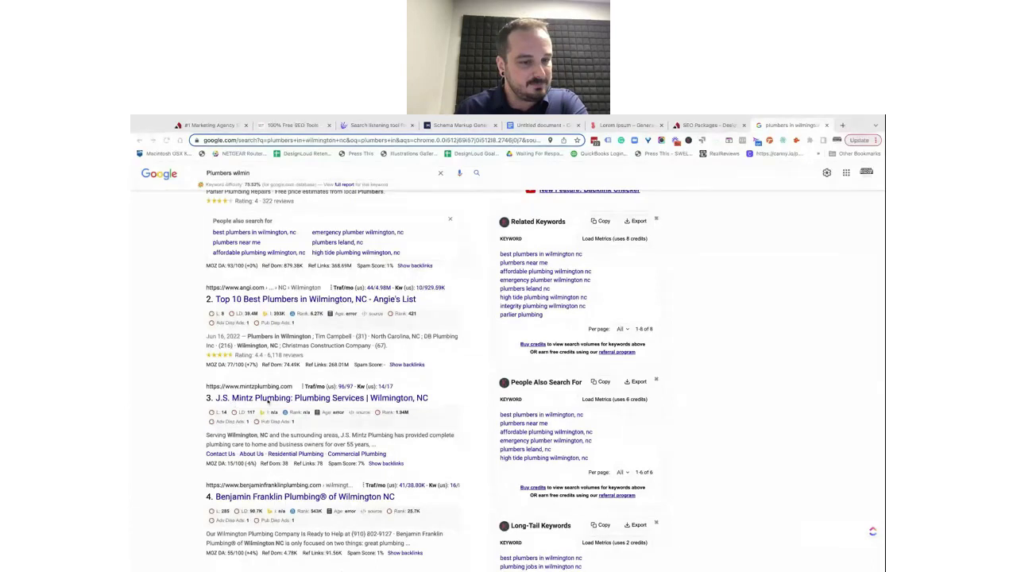
scroll(254, 413, down, 1)
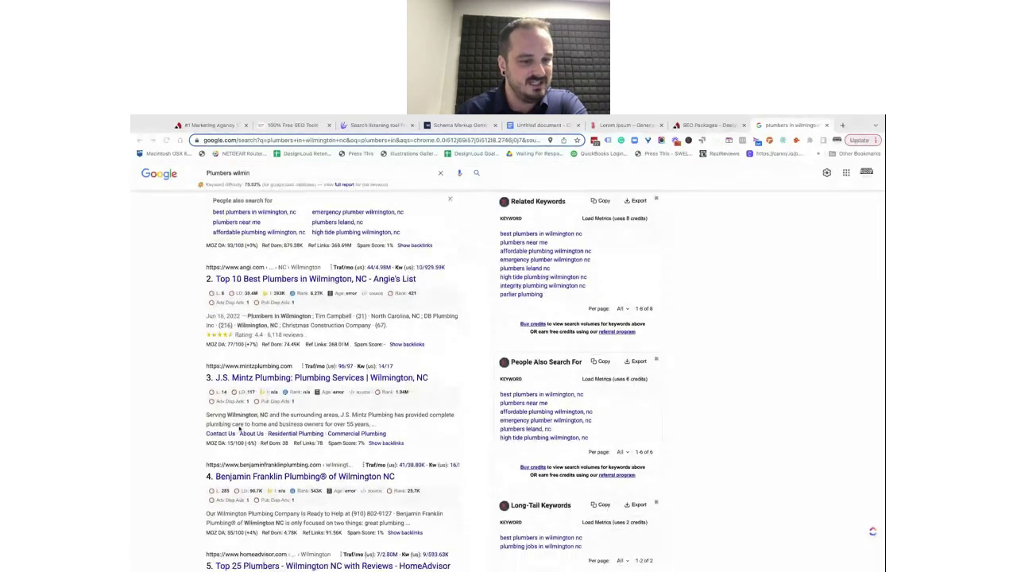
mouse_move(229, 447)
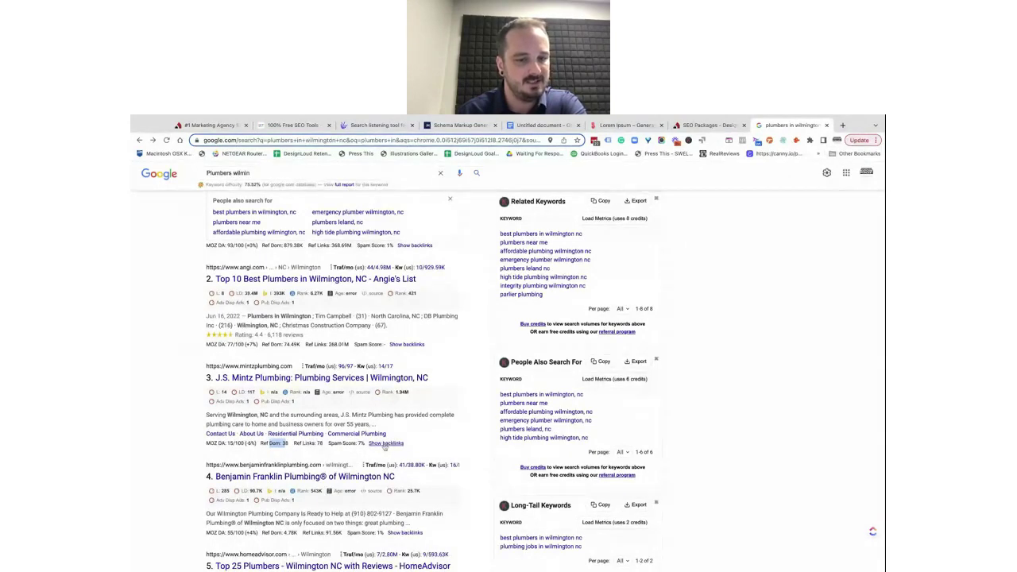
click(384, 444)
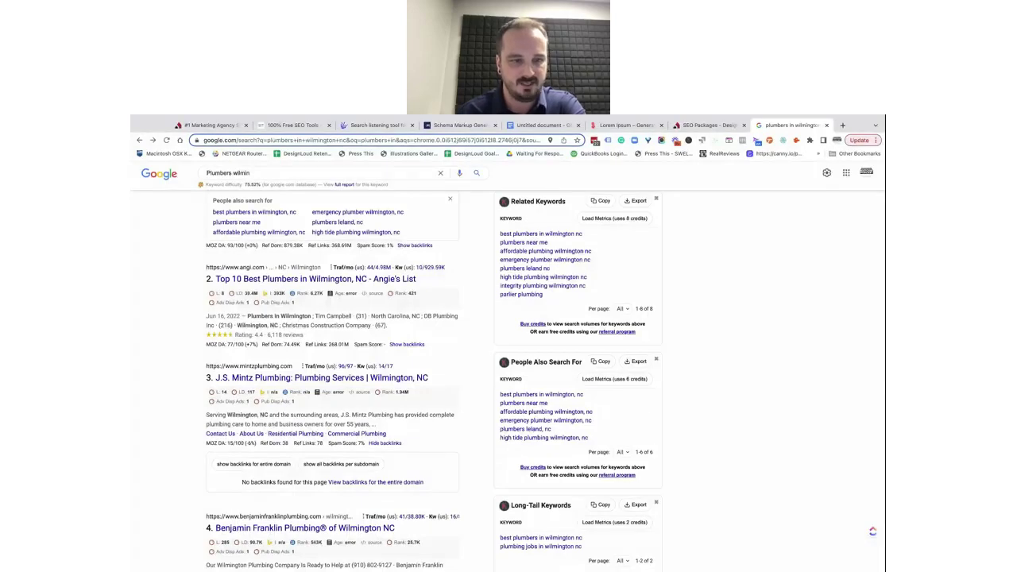
- Examine the MOZ link metrics of the J.S. Mintz Plumbing result, highlighting its Ref Dom and Ref Links figures
scroll(545, 381, up, 1)
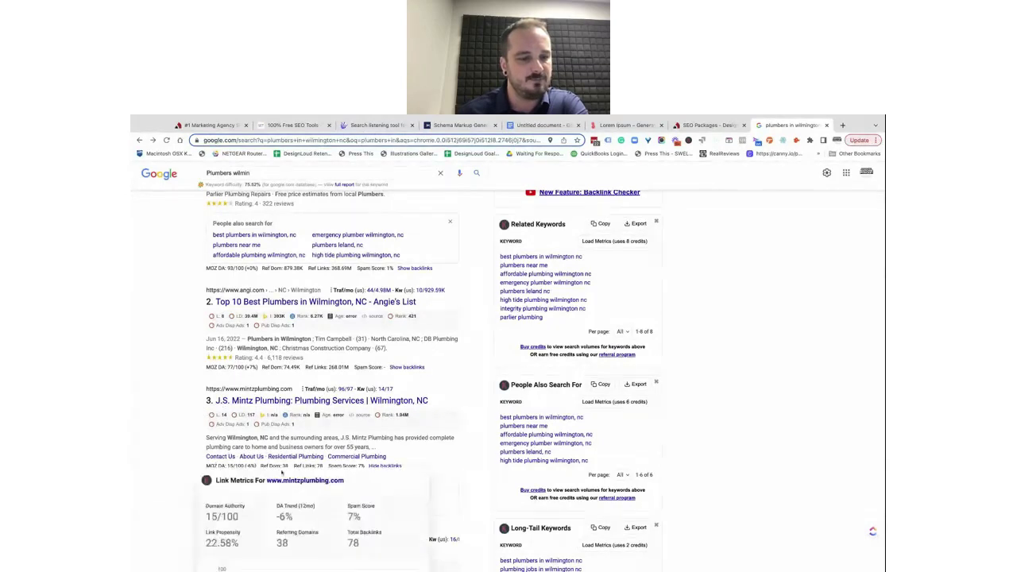
mouse_move(275, 466)
drag(262, 466, 289, 466)
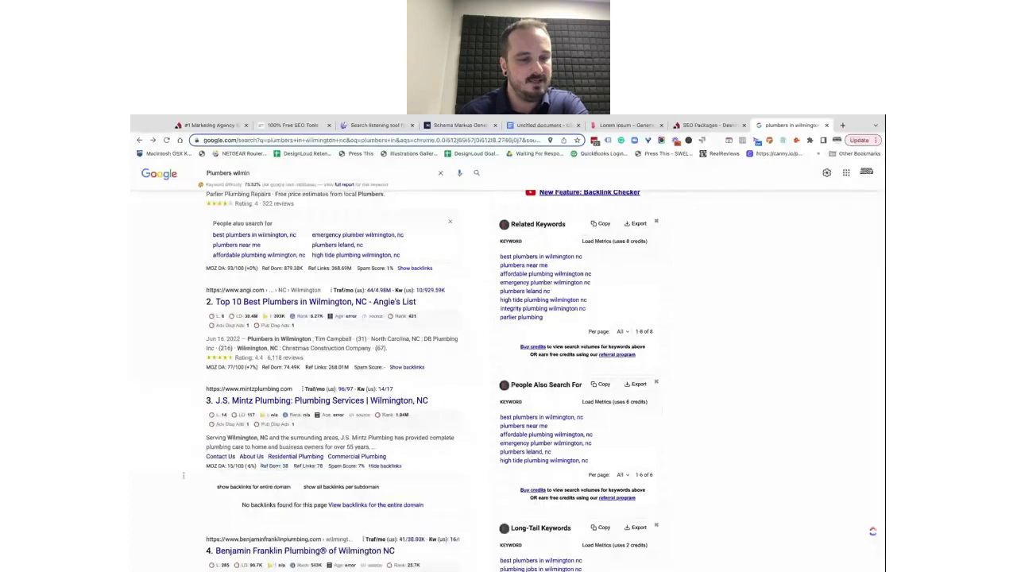
mouse_move(293, 466)
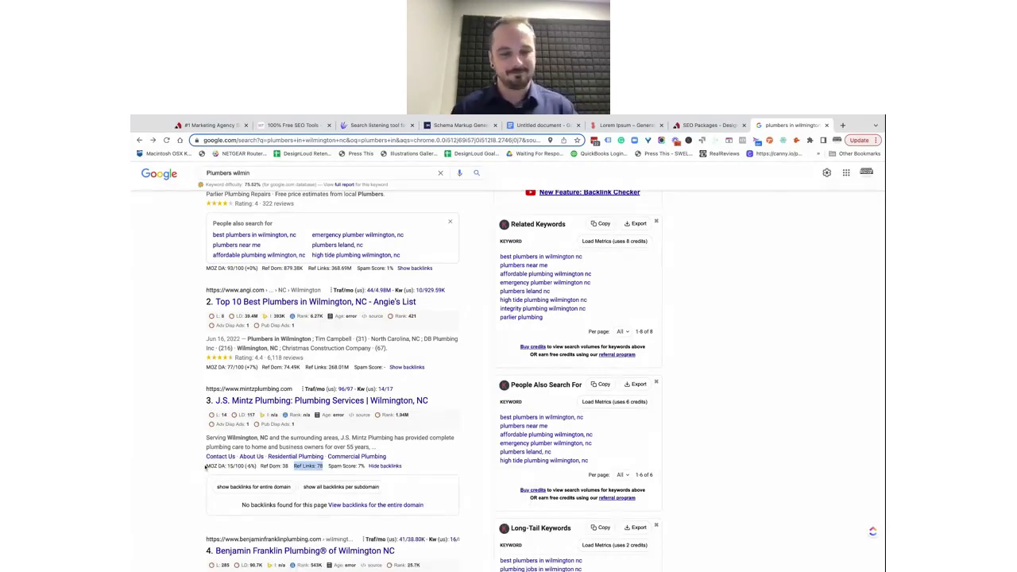
mouse_move(219, 470)
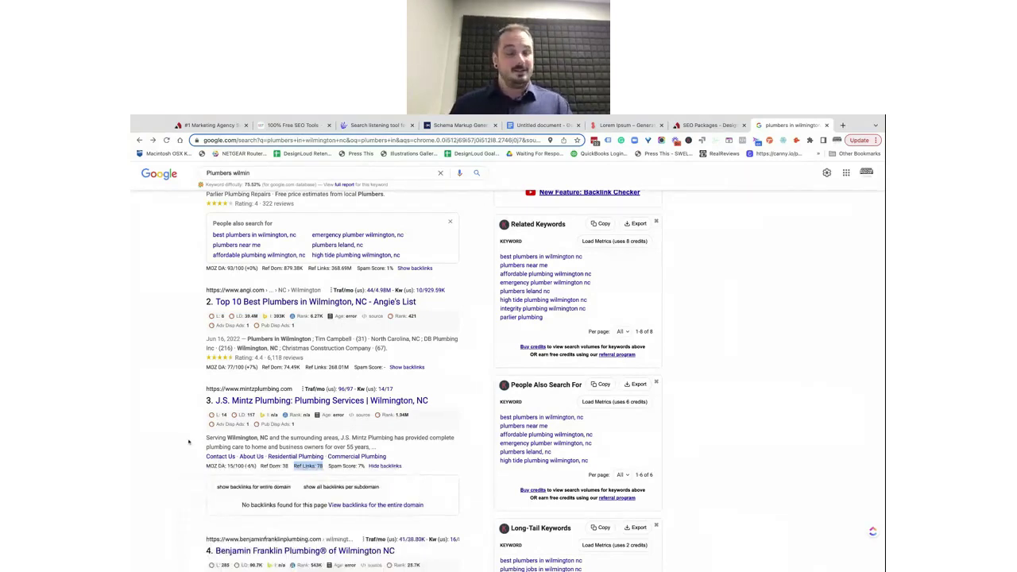
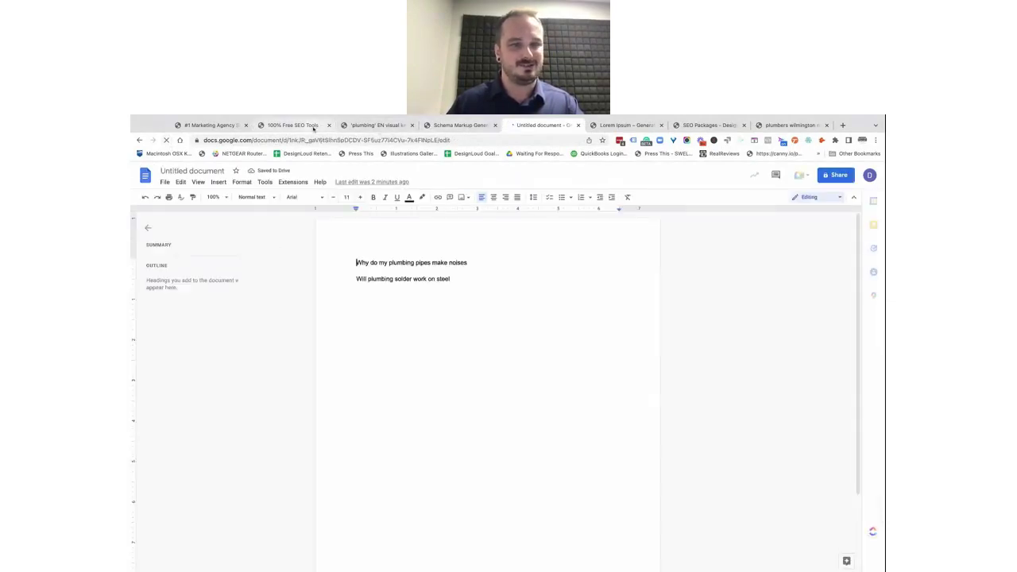
- Switch to the AnswerThePublic report, check the question wheel for "plumbing", and return to the untitled Google document
click(398, 127)
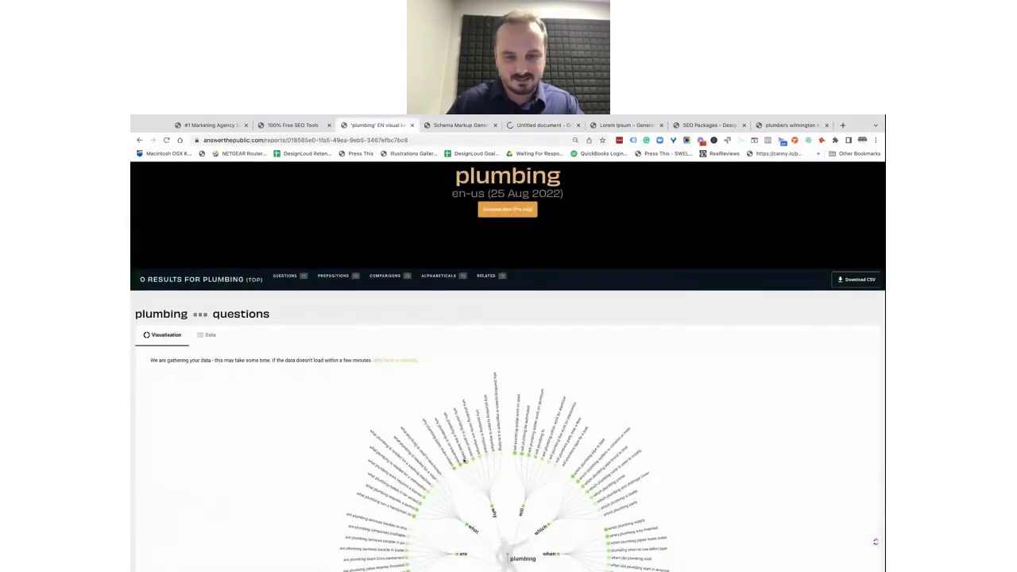
scroll(463, 460, down, 2)
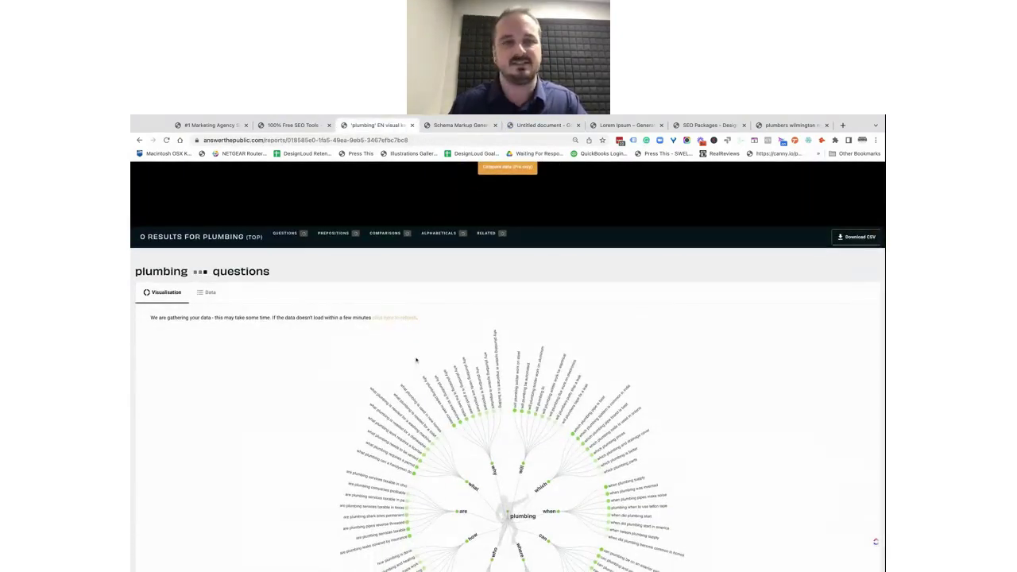
click(545, 126)
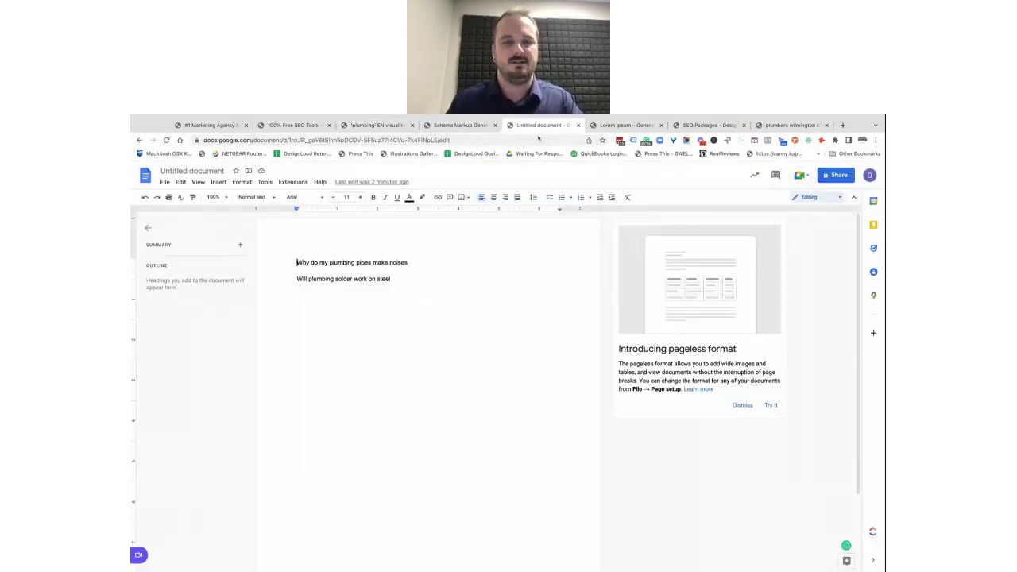
- Add the question "Why plumbing is so expensive" on a new line below "Will plumbing solder work on steel"
click(438, 281)
key(Return)
text(Why p)
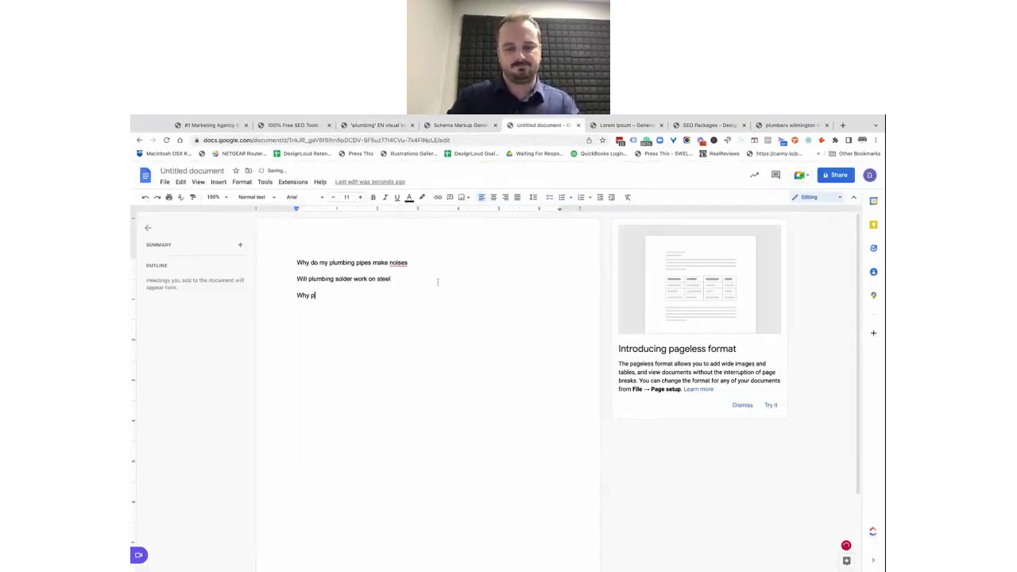
text(lumbing is so )
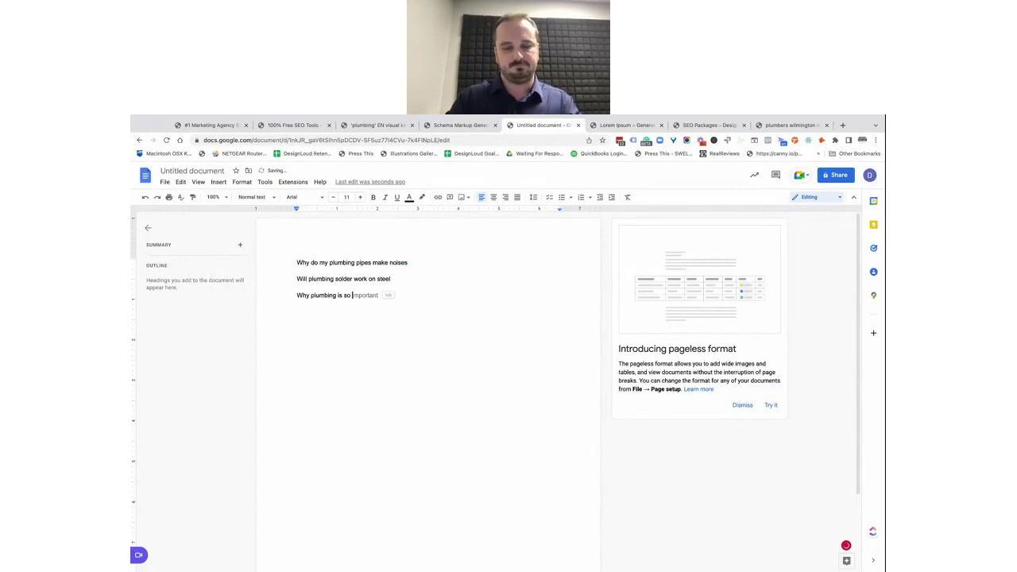
text(expensive)
key(Return)
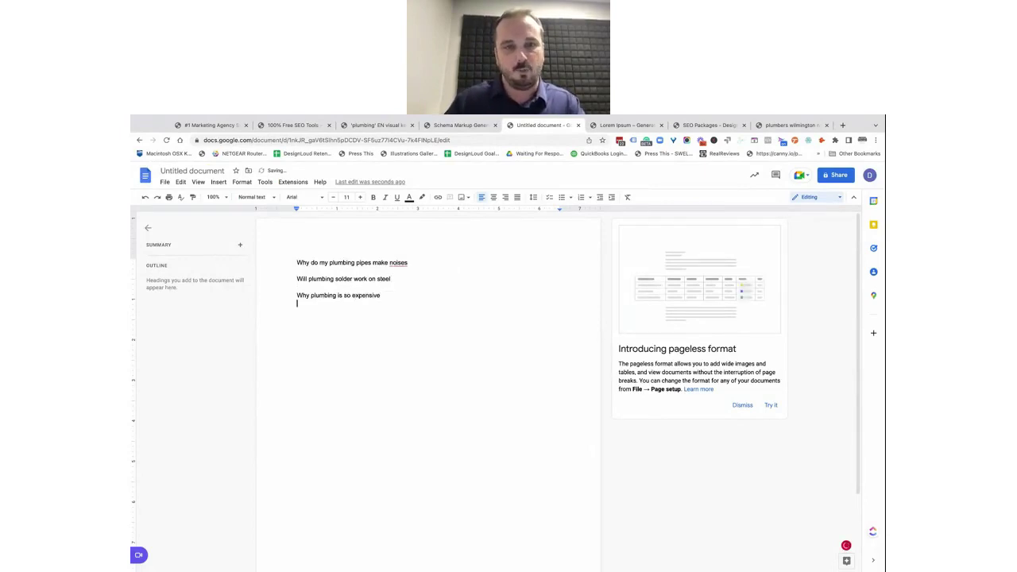
- Check the AnswerThePublic question wheel again and add "Why plumbing vents are important" as the fourth question in the Google document
click(465, 125)
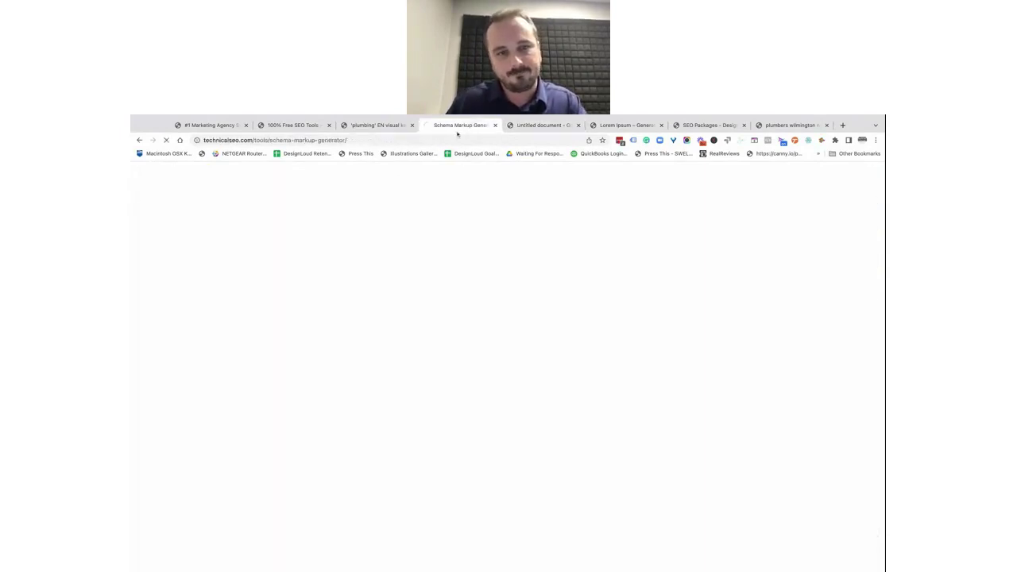
click(377, 125)
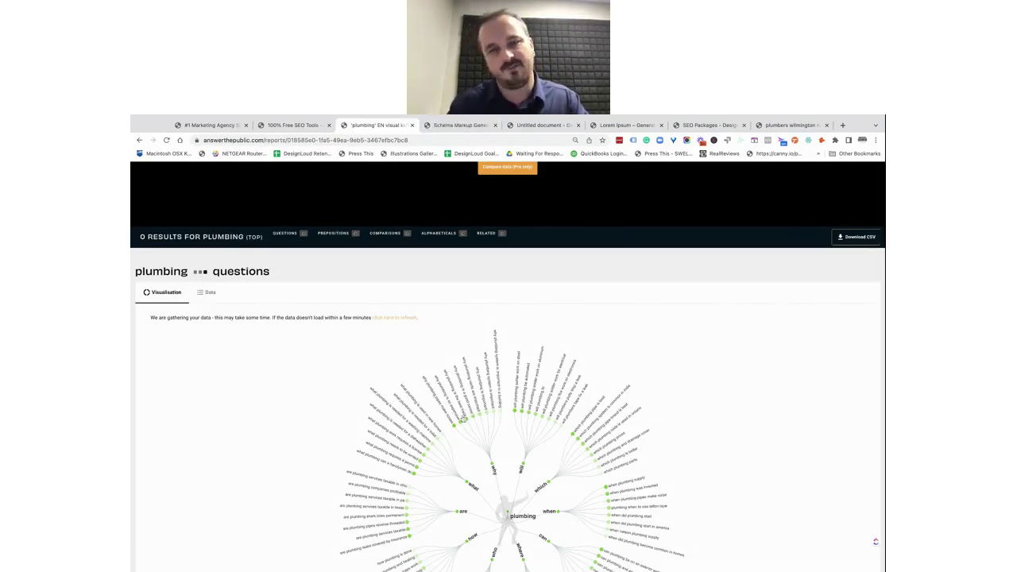
click(543, 125)
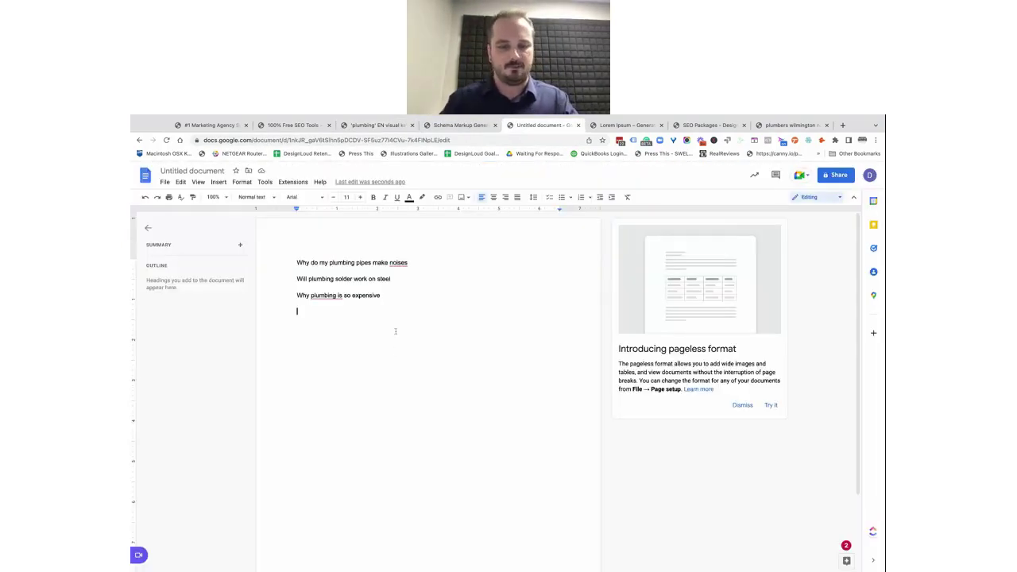
text(Why p)
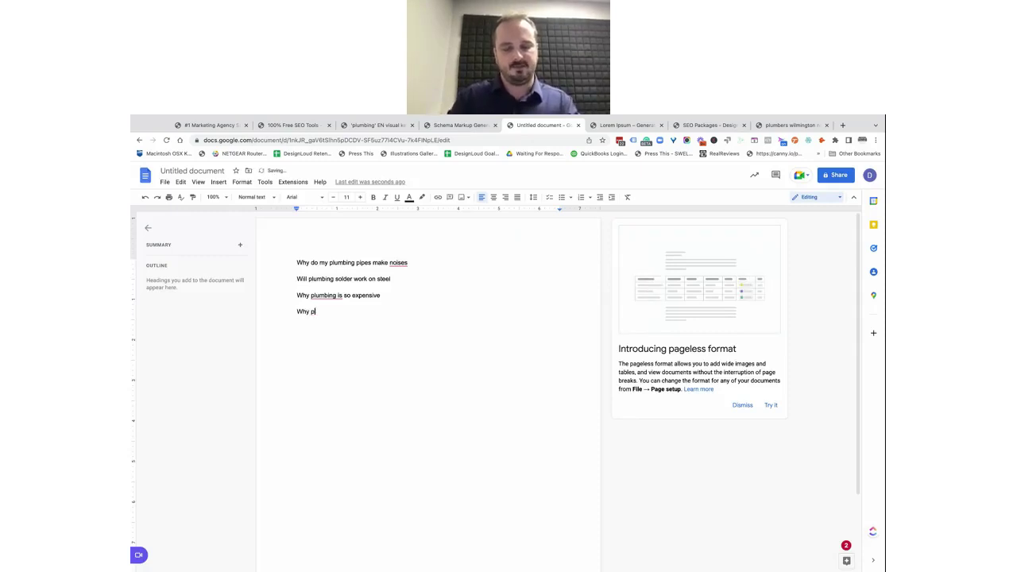
text(lumbing ven)
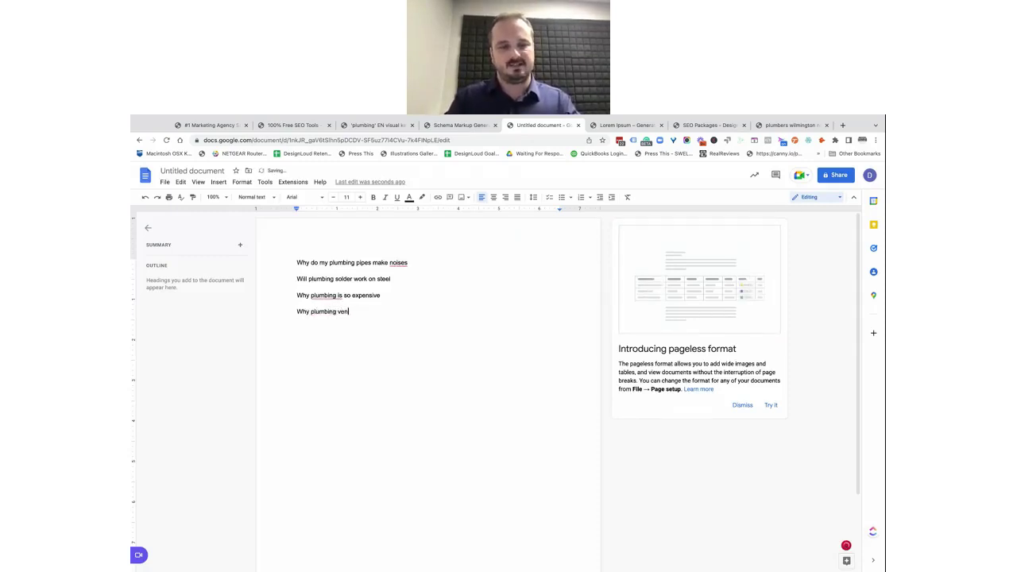
text(ts are importan)
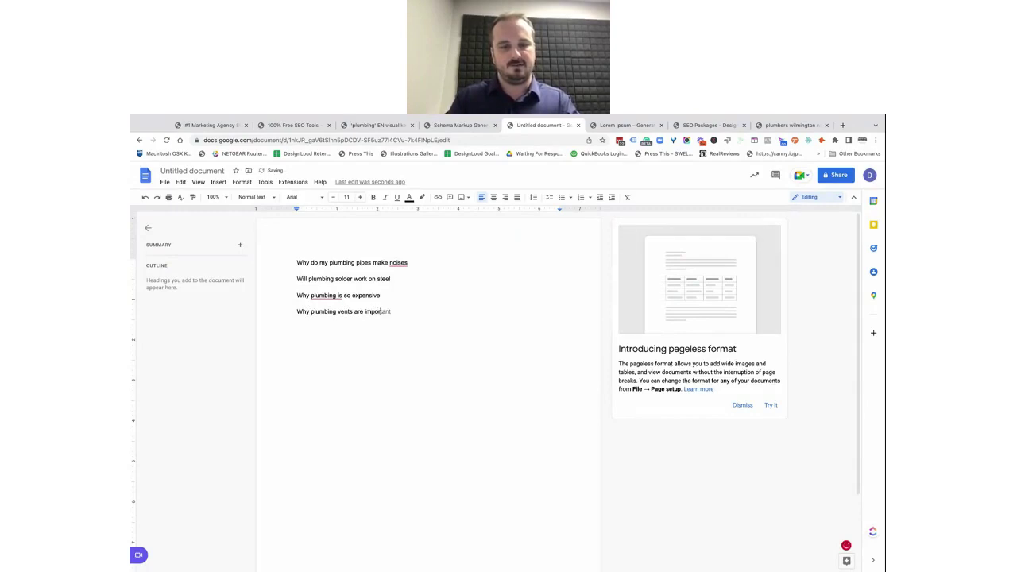
text(t)
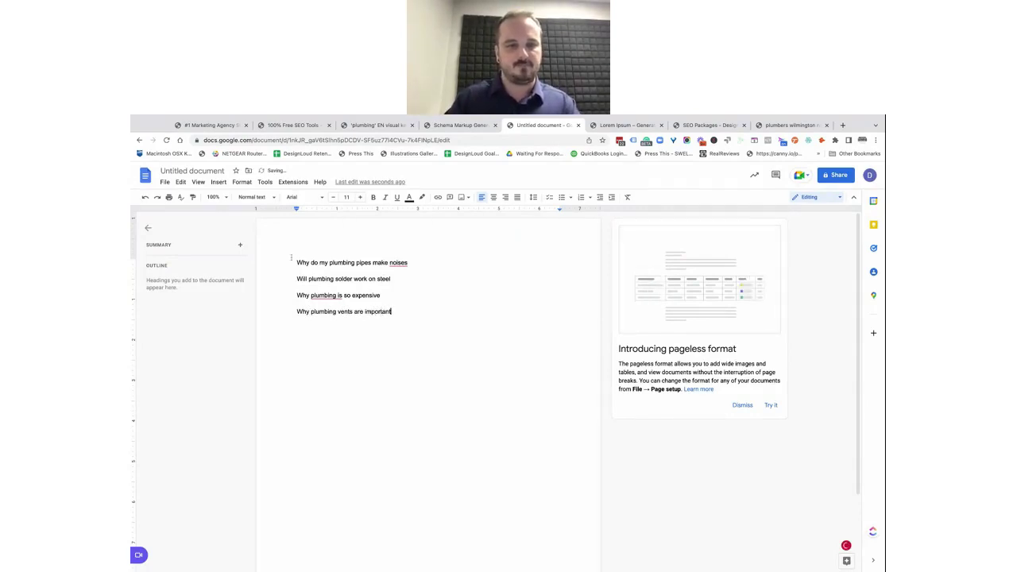
- Insert a blank line above the first question and end each of the four plumbing questions with a question mark
key(Return)
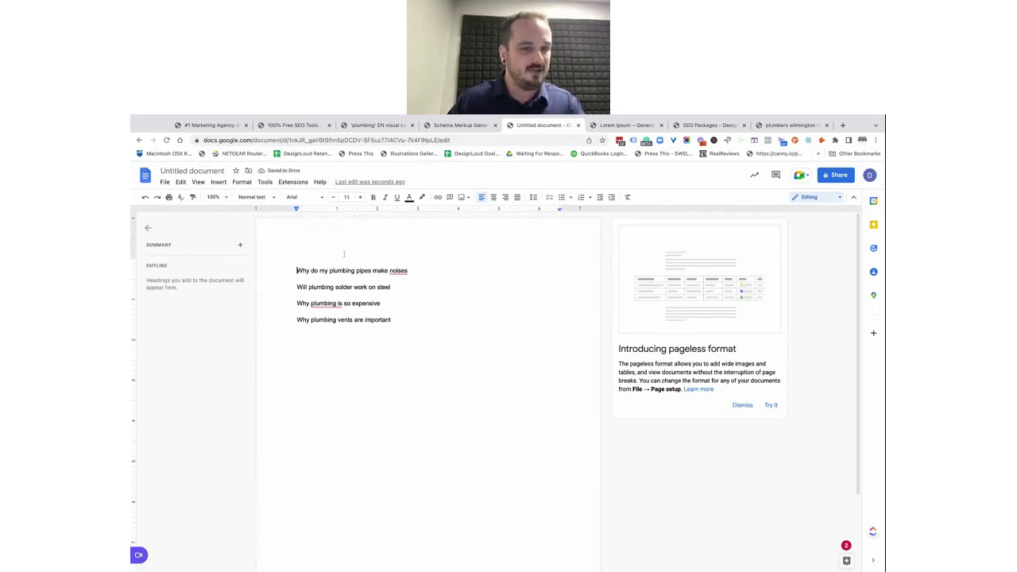
click(413, 270)
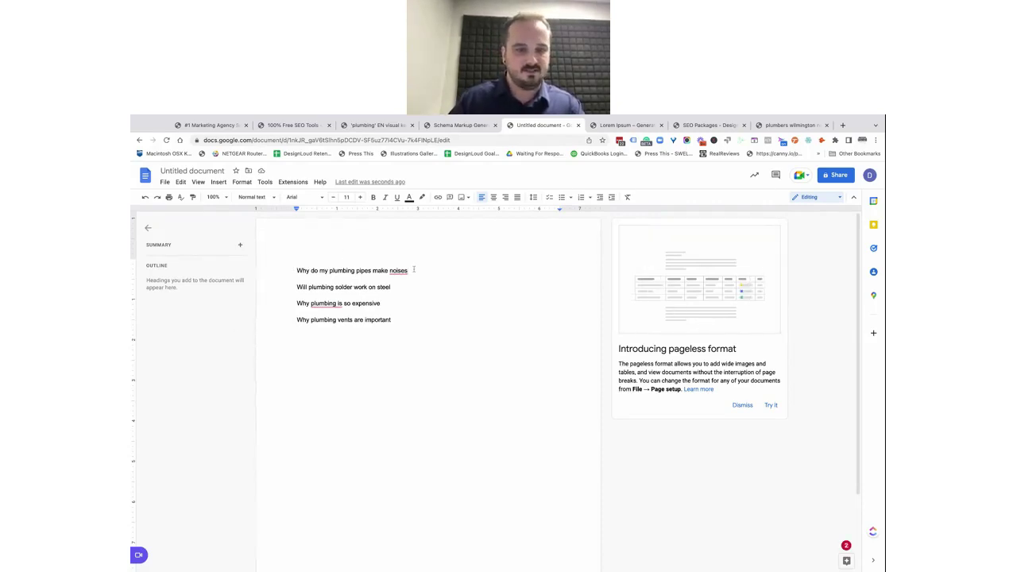
text(?)
click(415, 290)
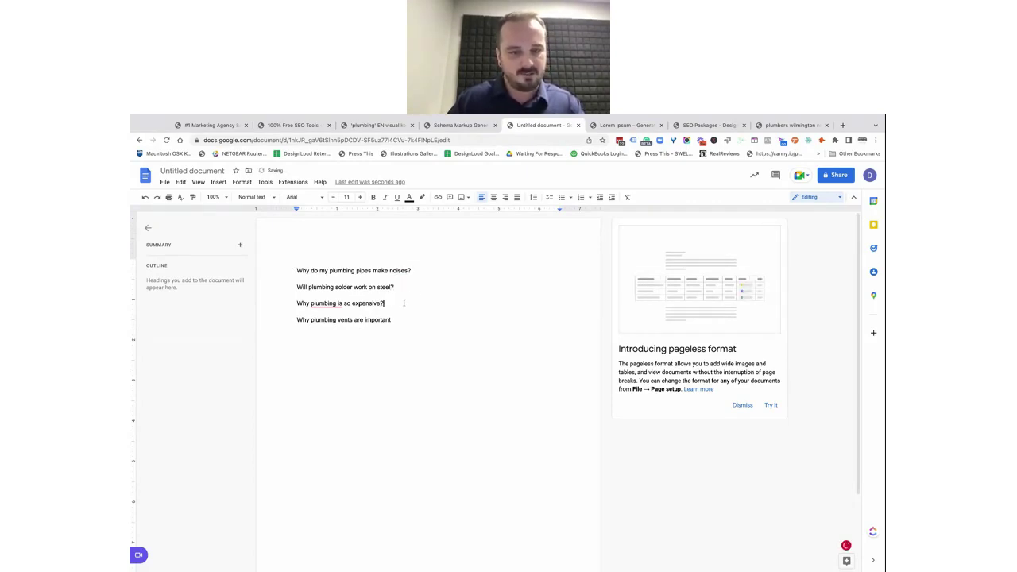
click(404, 318)
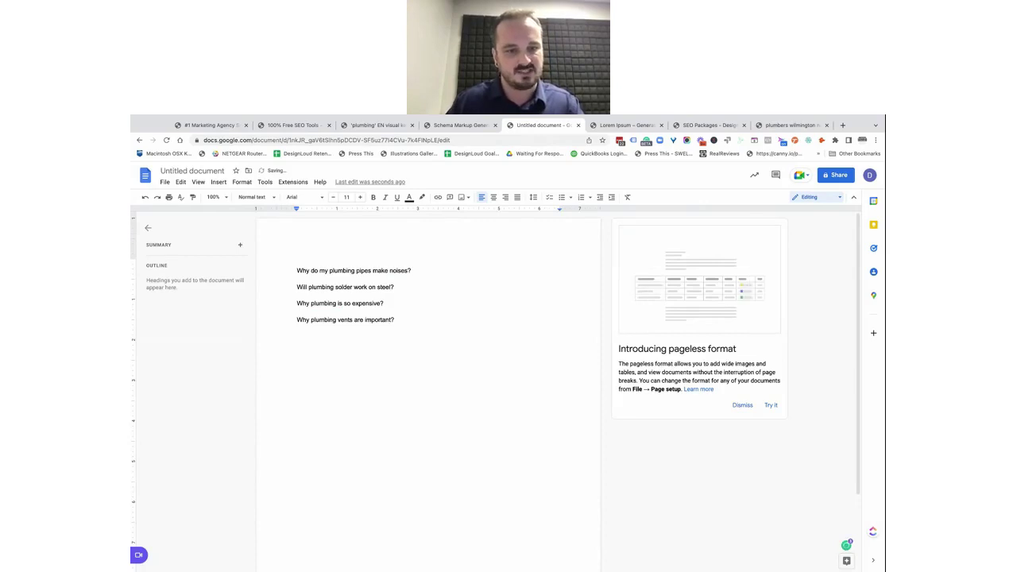
- Add the line "Heading One (1)" below the four questions, separated from them by a blank line
key(Return)
key(Return)
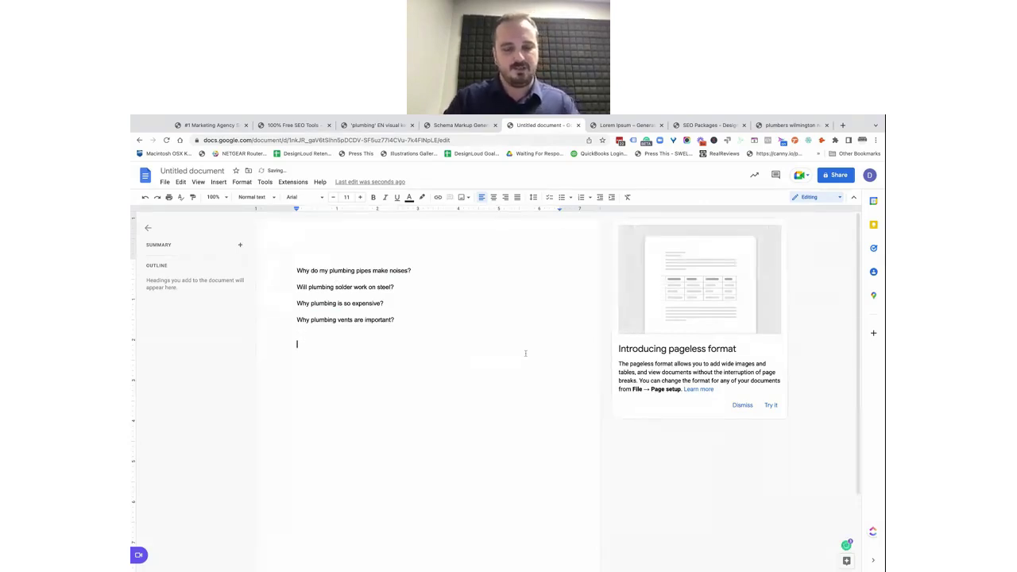
text(Heading One (1)
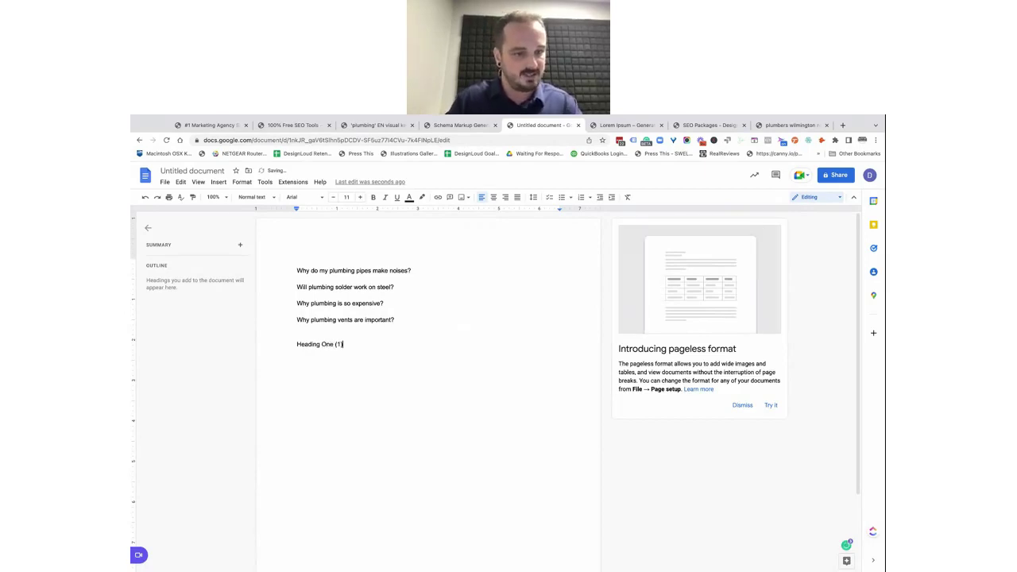
key(Return)
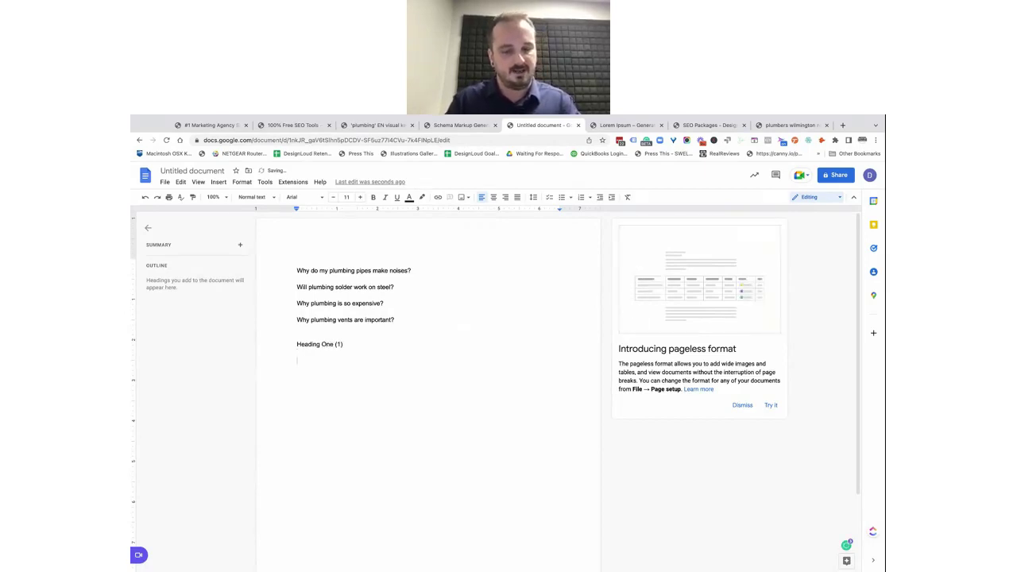
- Write "Heading Two (2 - 4)" on the line below "Heading One (1)"
text(Heading )
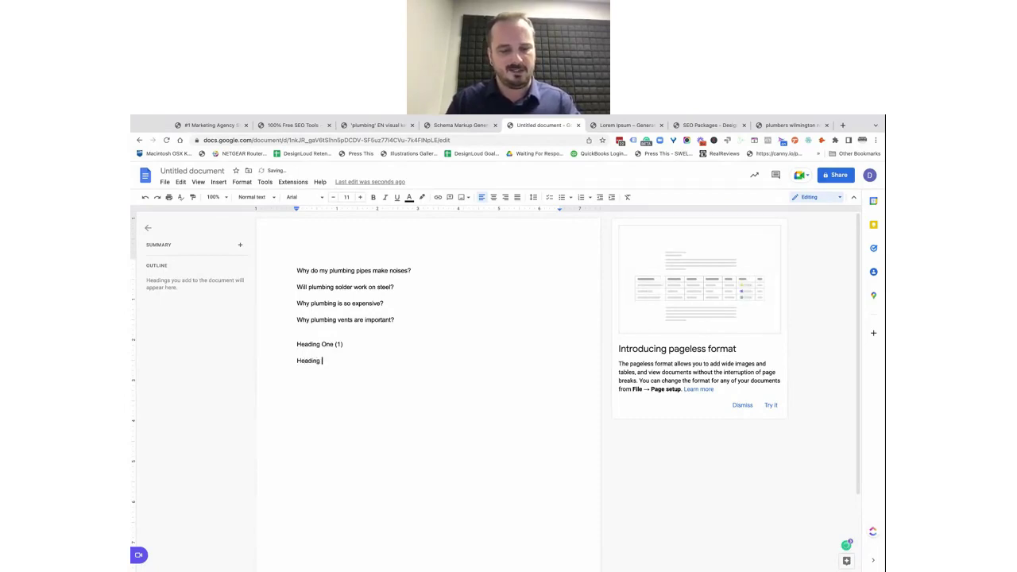
text(2 - 4)
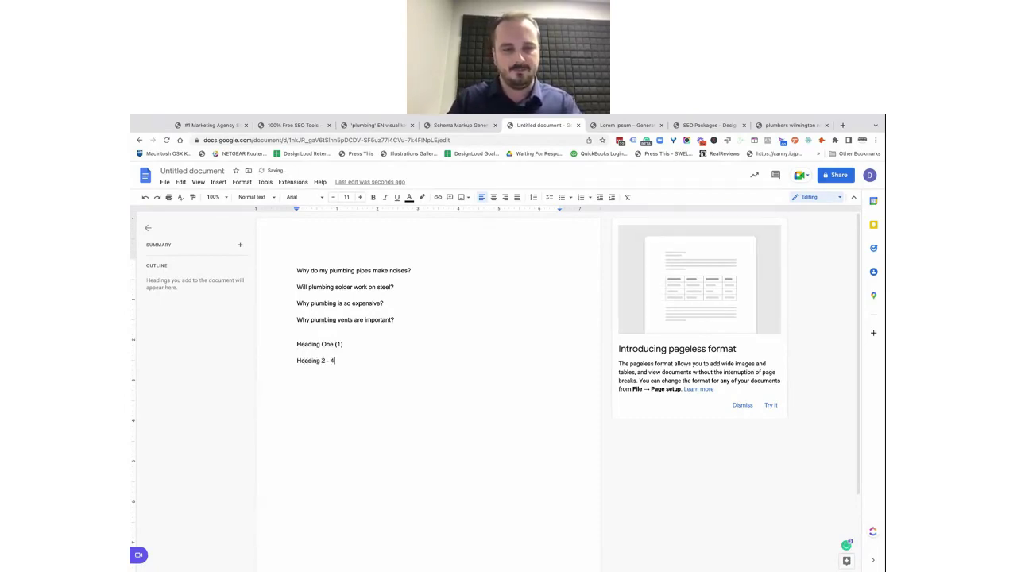
key(BackSpace)
key(BackSpace)
key(BackSpace)
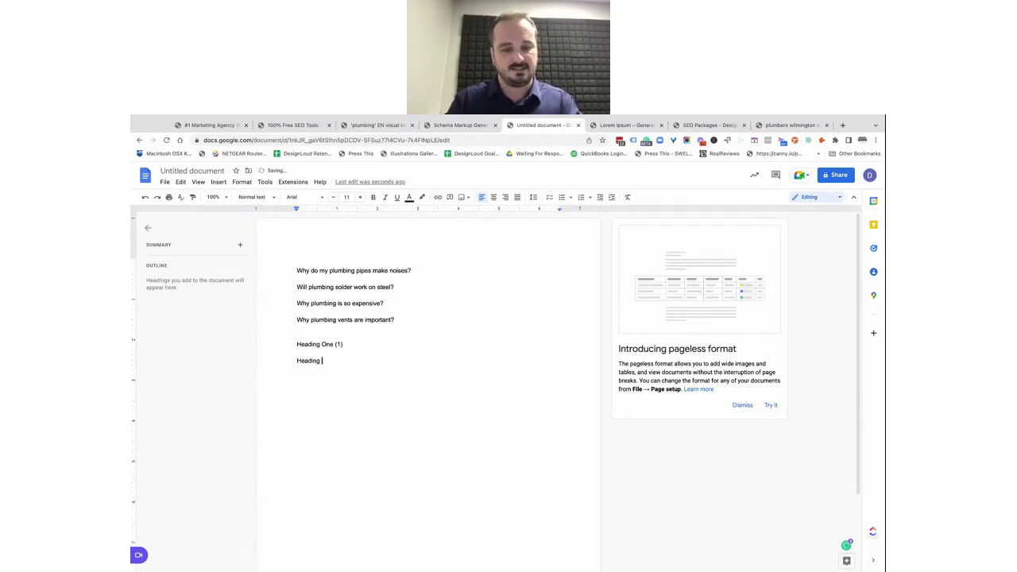
text(Two ()
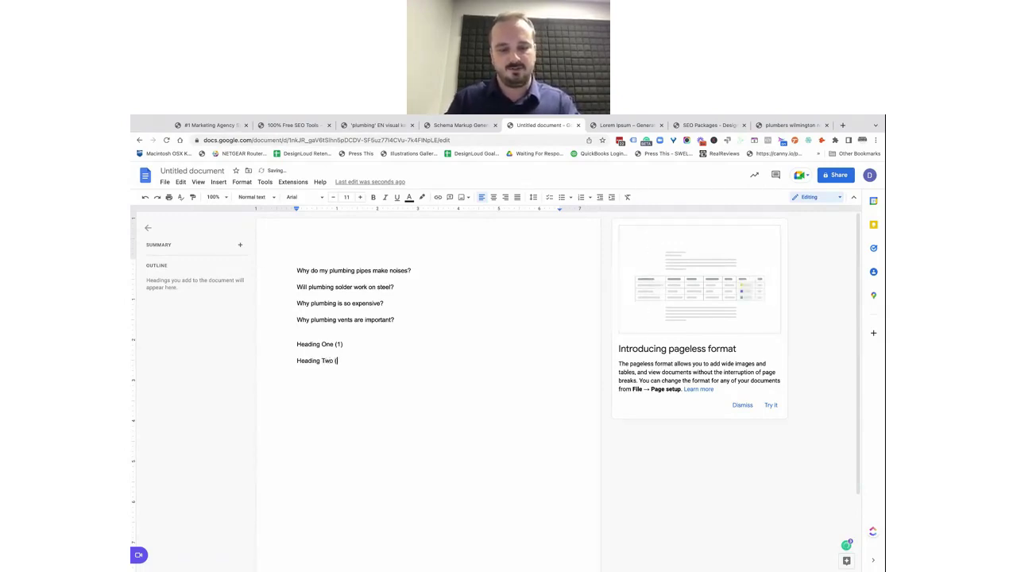
text(2 - 4))
key(Return)
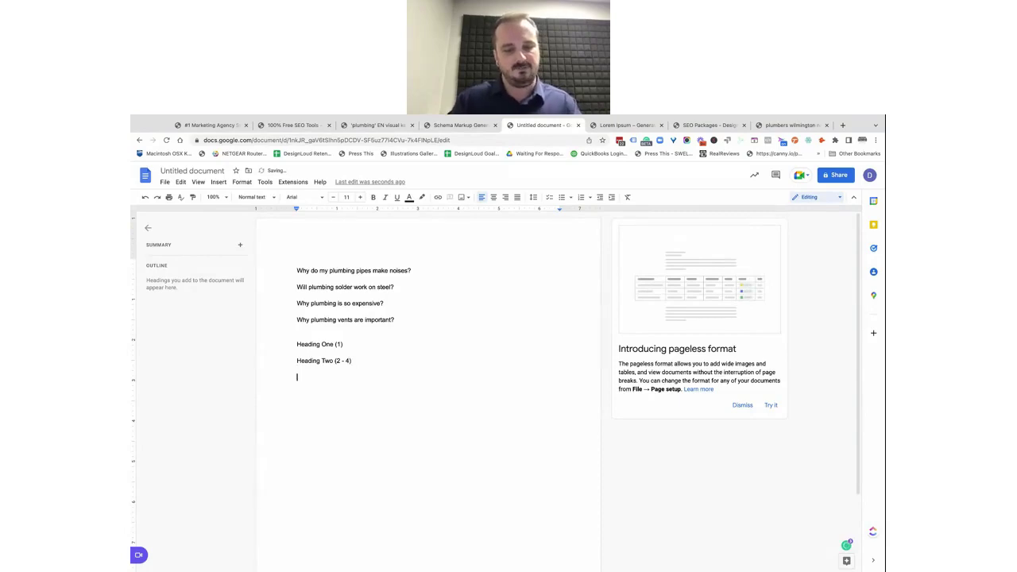
- Write "Heading 3 - 6 (1-6)" on the line below "Heading Two (2 - 4)"
text(Head)
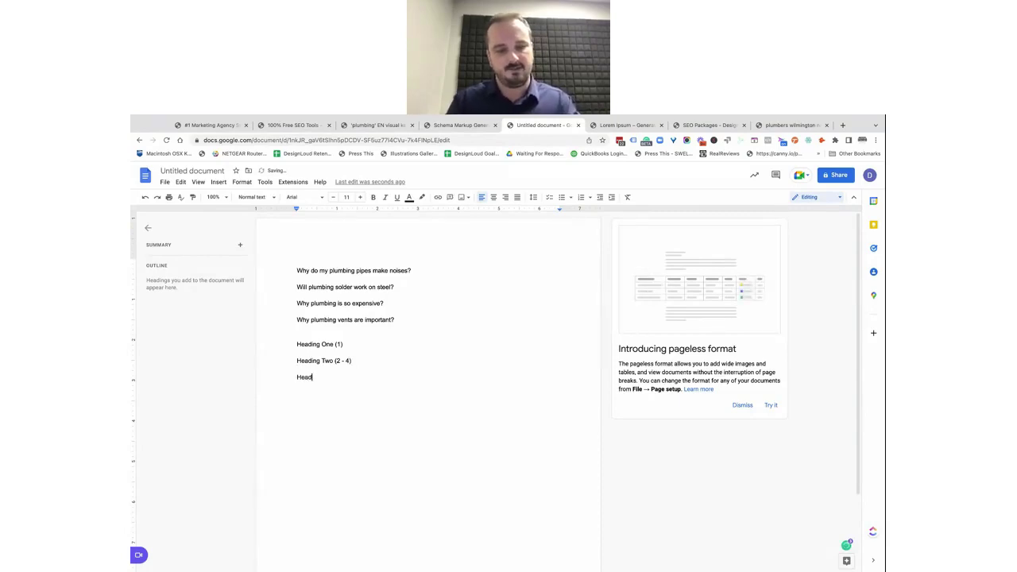
text(ing 3 - )
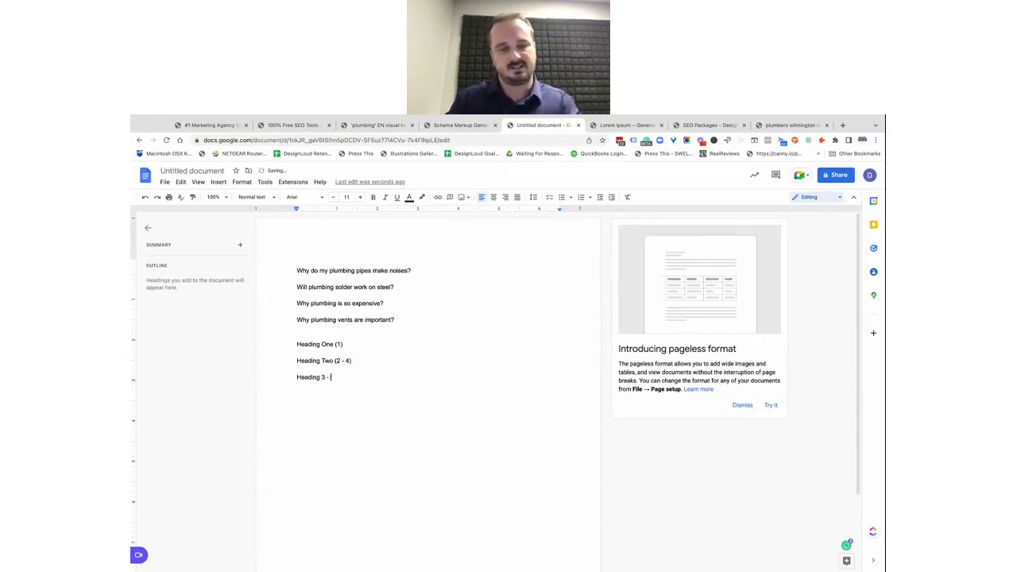
text(6 (1-6)
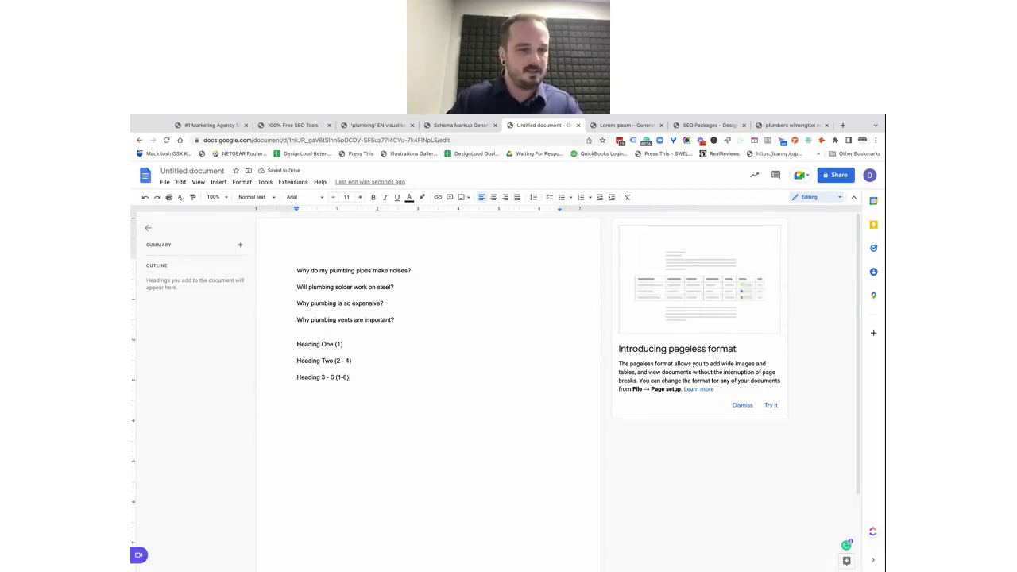
key(Return)
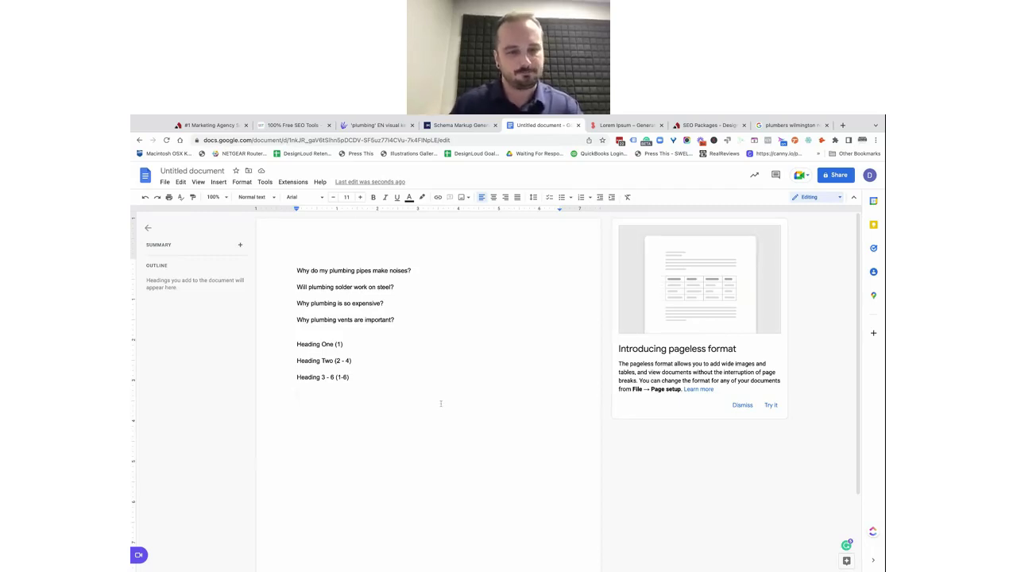
- Point out the Heading One, Heading Two and Heading 3 - 6 lines in turn by highlighting them, and clear the selection
click(393, 347)
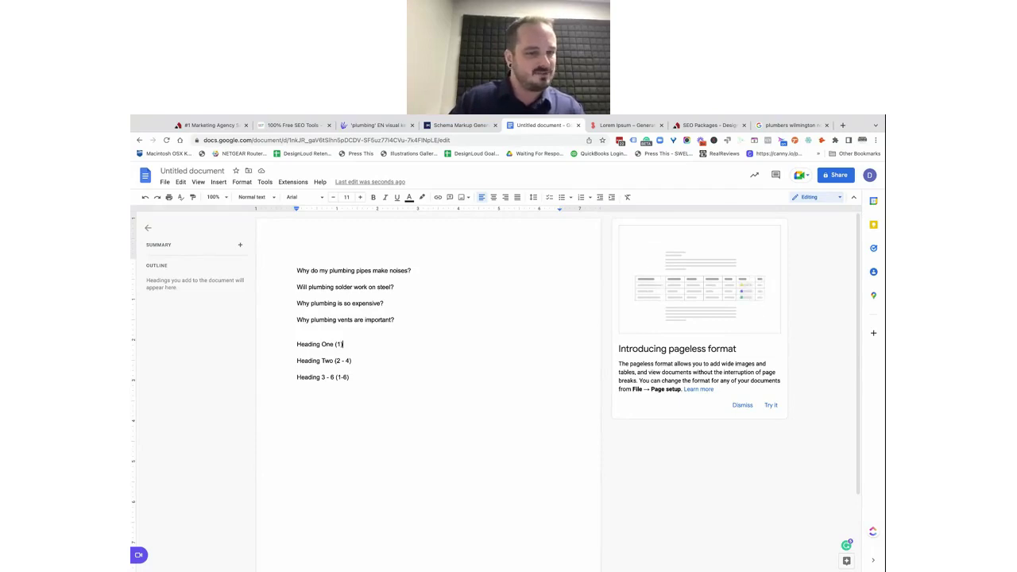
triple_click(366, 347)
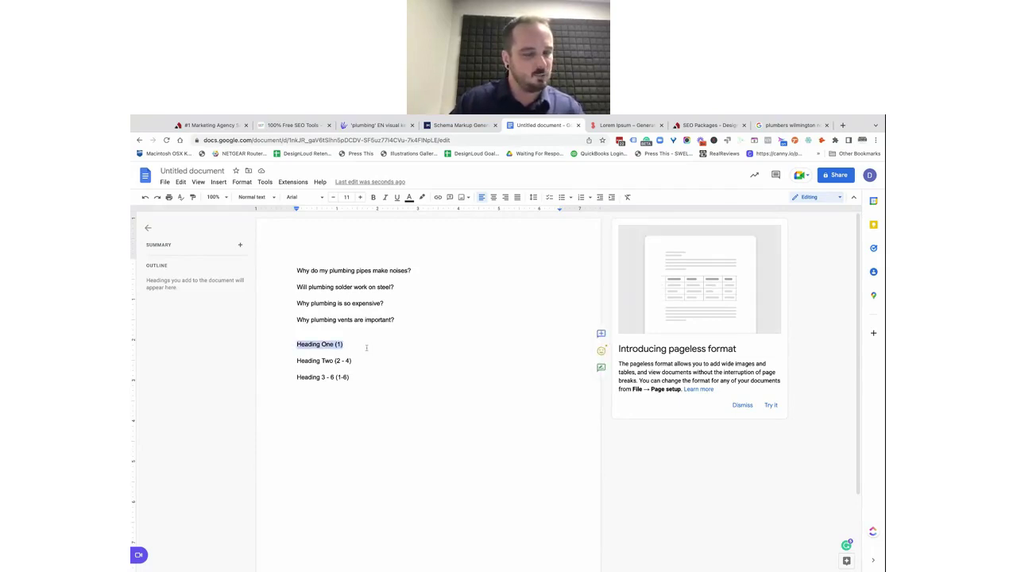
triple_click(364, 363)
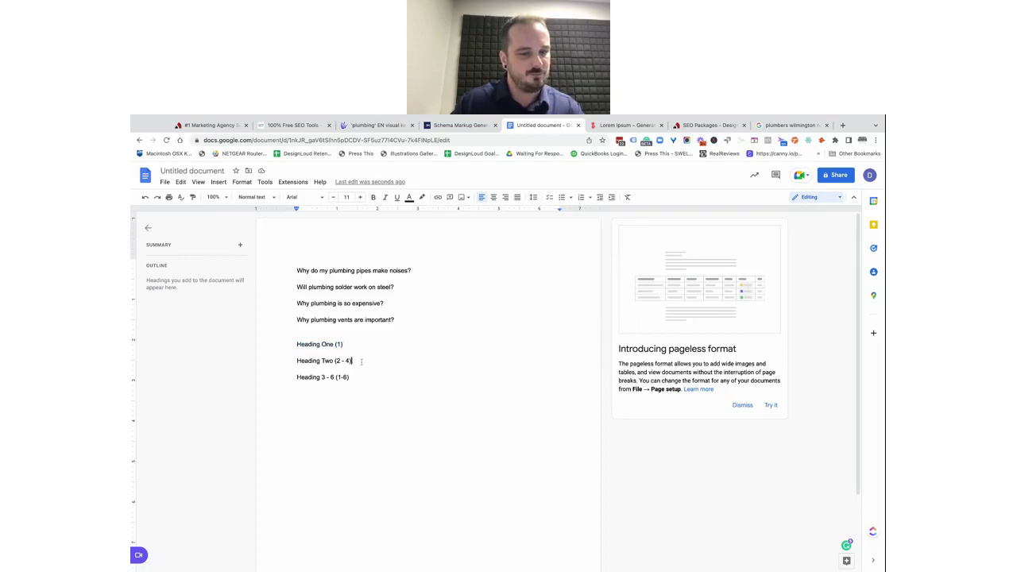
click(361, 380)
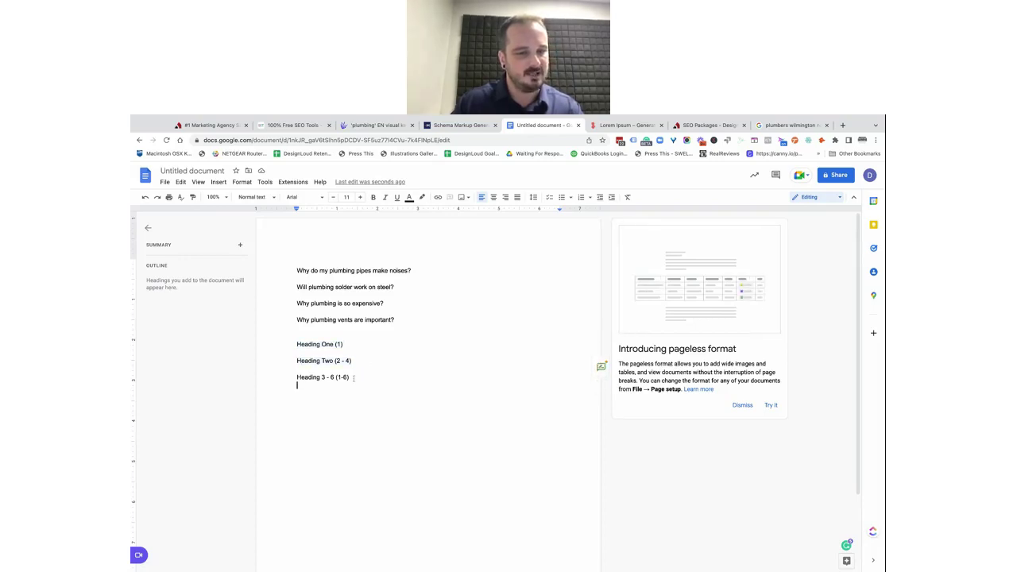
drag(355, 378, 294, 377)
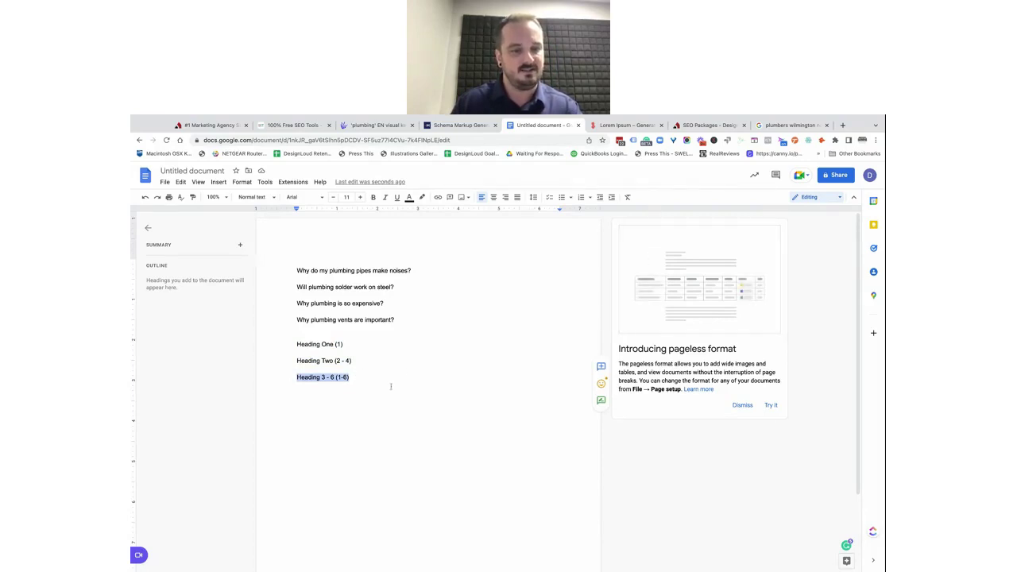
click(390, 388)
- Format the question "Why do my plumbing pipes make noises?" as Heading 2
drag(419, 271, 296, 271)
click(274, 198)
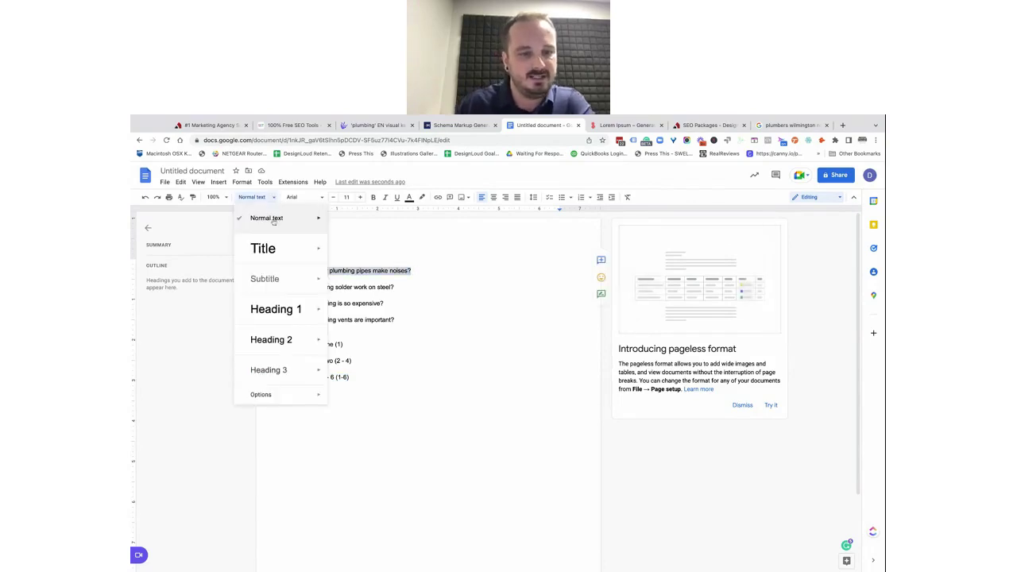
mouse_move(260, 336)
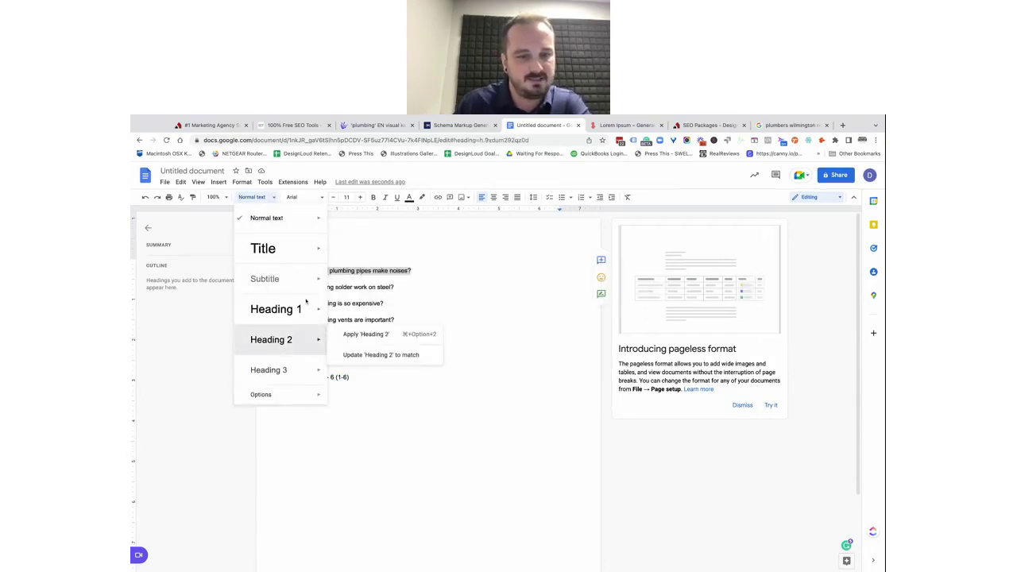
click(365, 334)
- Format the question "Will plumbing solder work on steel?" as Heading 2
drag(397, 305, 296, 304)
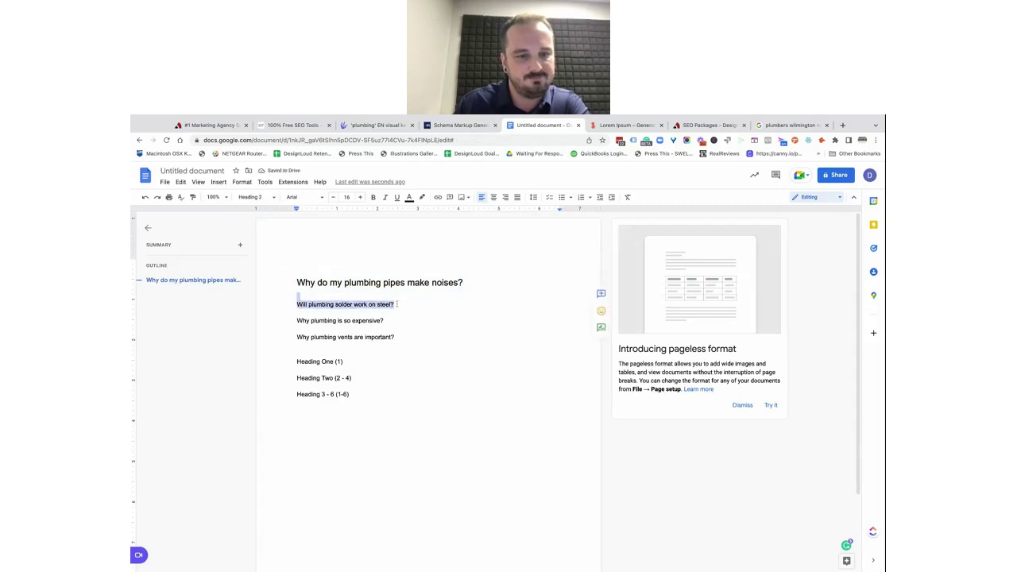
click(254, 197)
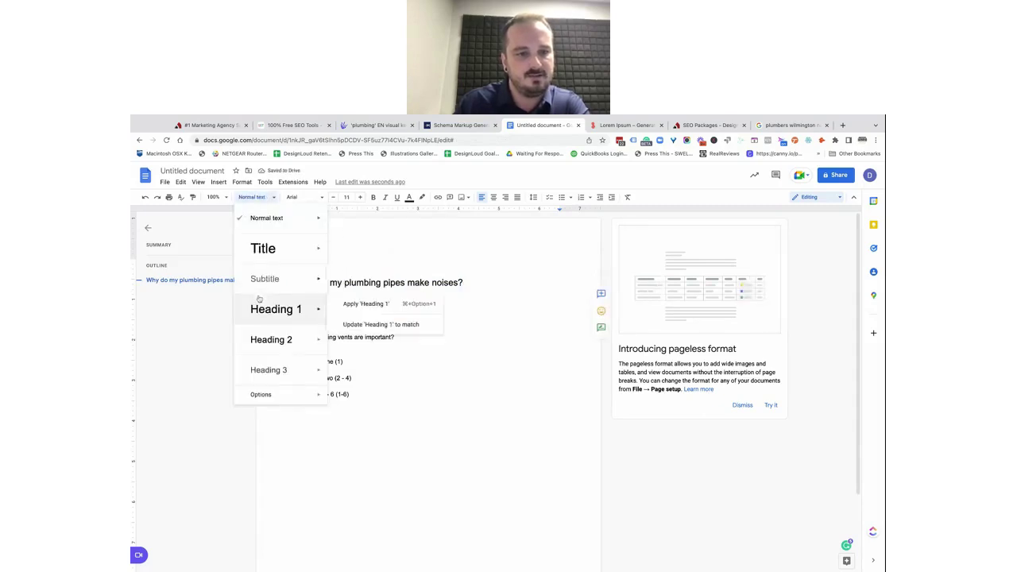
mouse_move(260, 338)
click(373, 337)
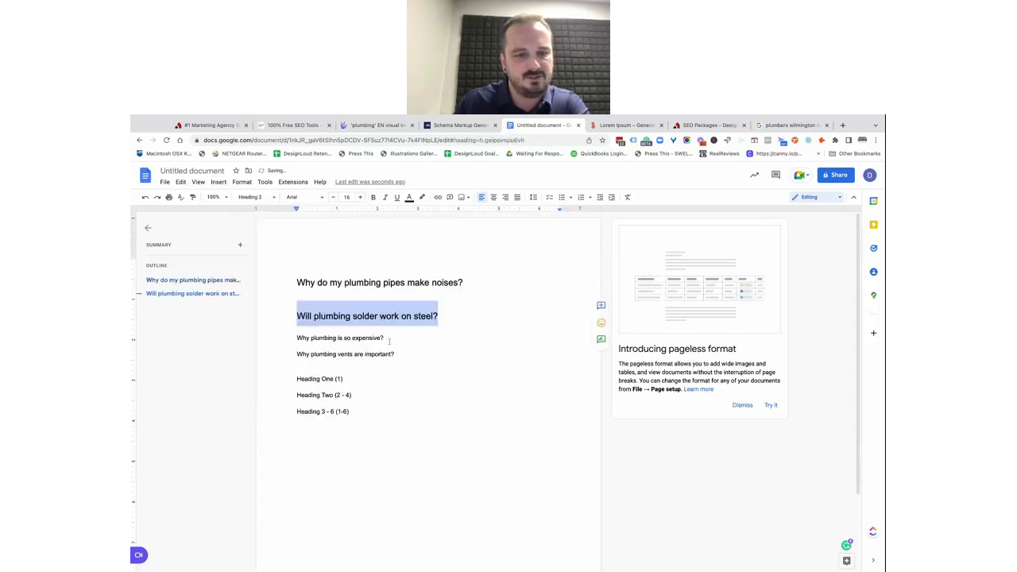
- Format the question "Why plumbing is so expensive?" as Heading 2
triple_click(388, 340)
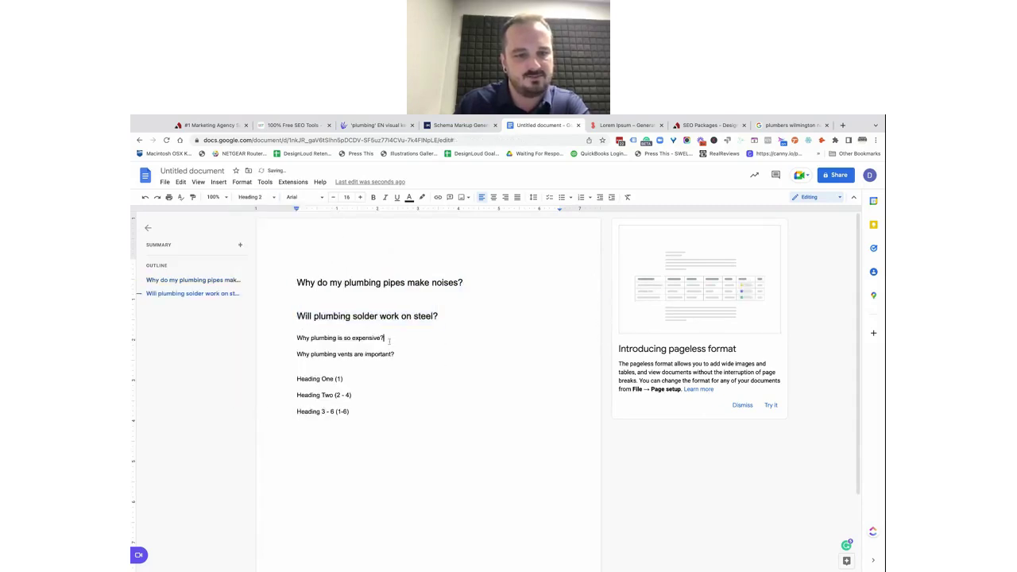
click(253, 197)
mouse_move(263, 339)
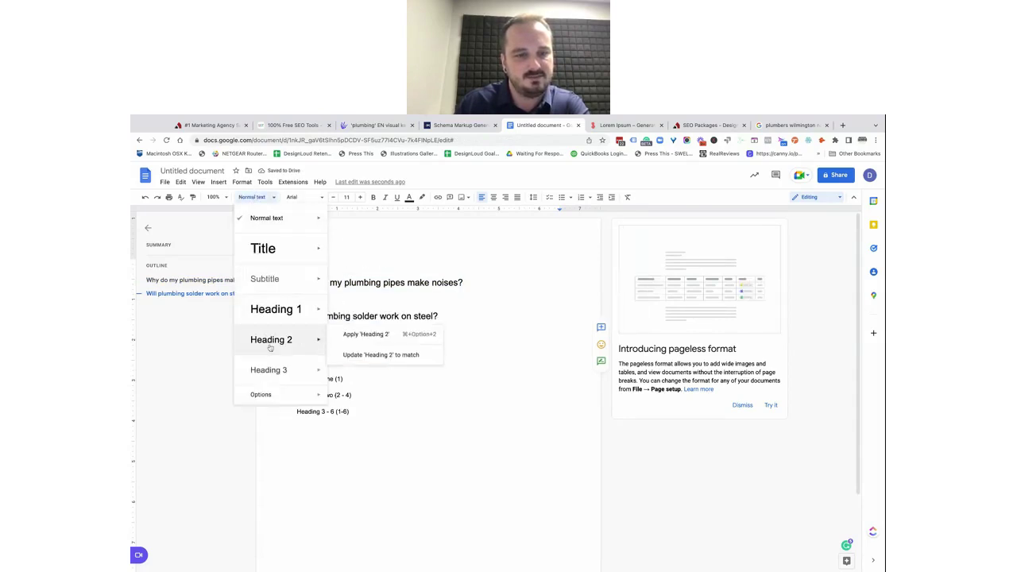
click(361, 334)
- Format the question "Why plumbing vents are important?" as Heading 2 and add an empty line below it
triple_click(403, 371)
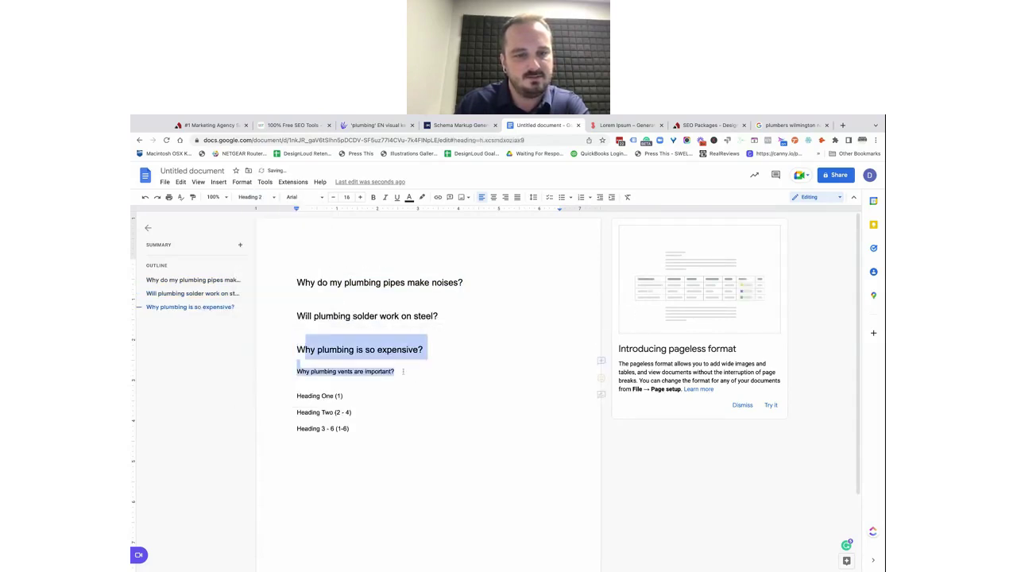
click(269, 197)
mouse_move(271, 339)
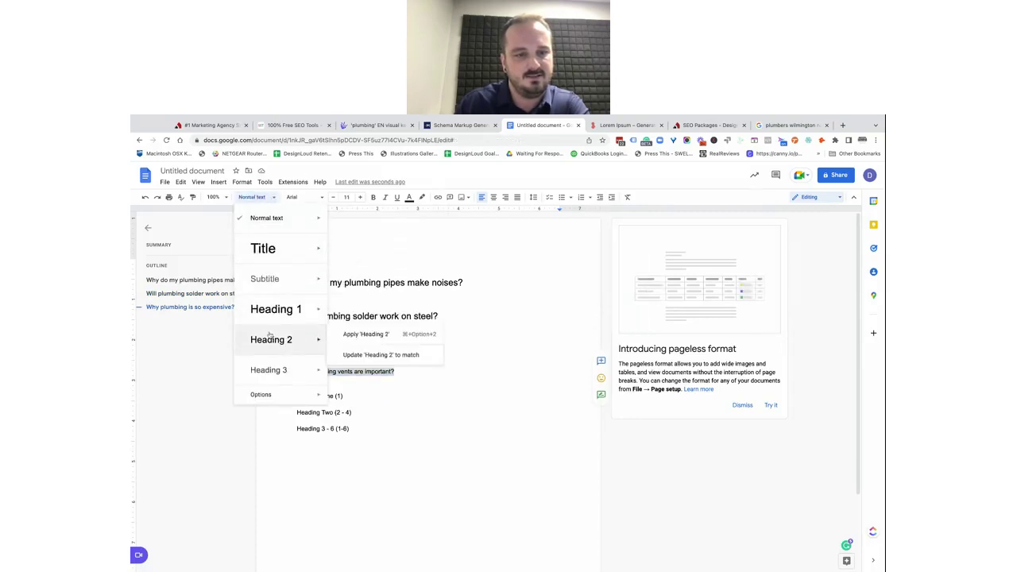
click(367, 334)
click(513, 384)
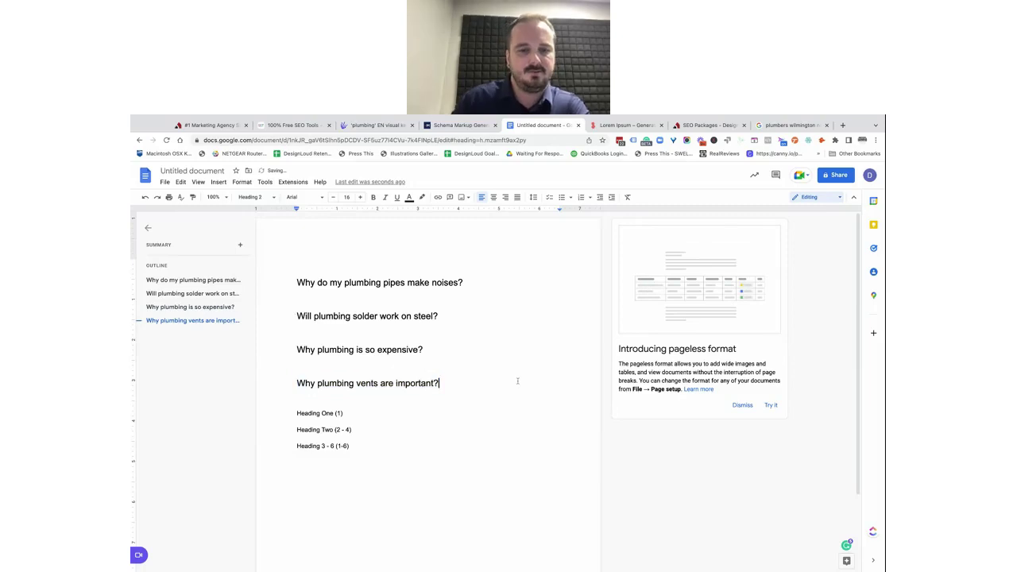
key(Return)
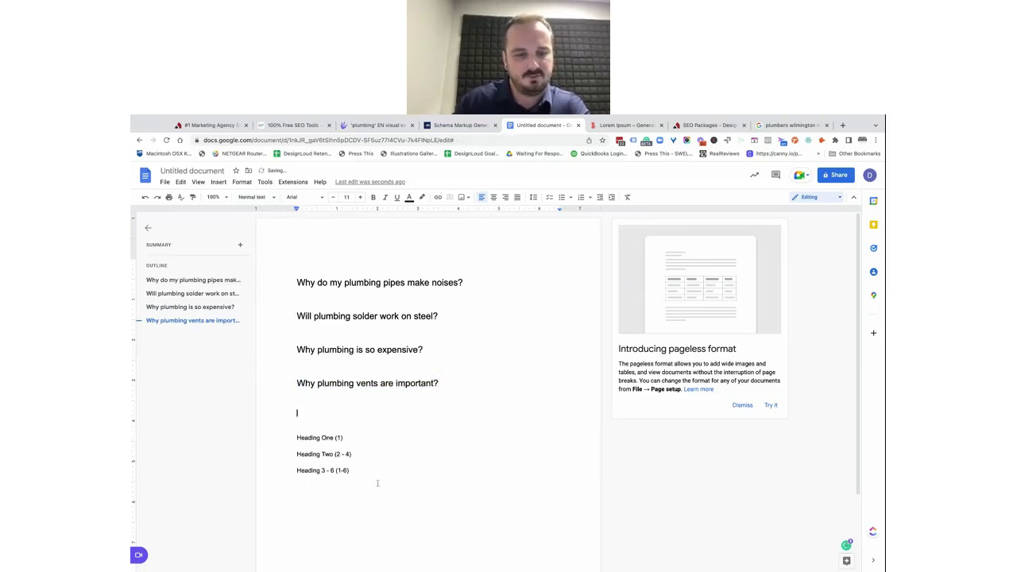
- Write the title "4 Important Plumbing Questions a Homeowner Should Know" on the empty line above the first question
triple_click(378, 467)
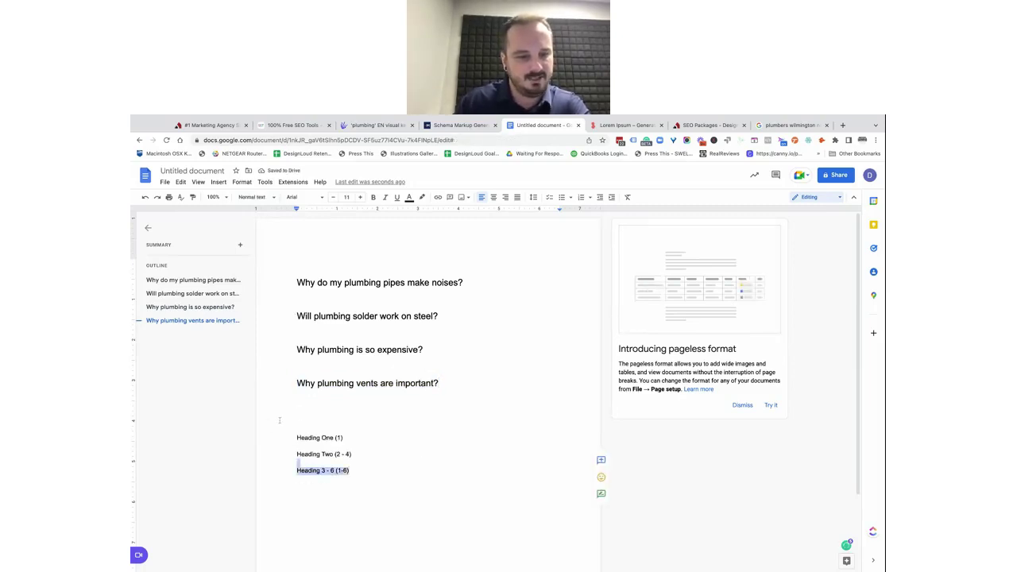
click(361, 420)
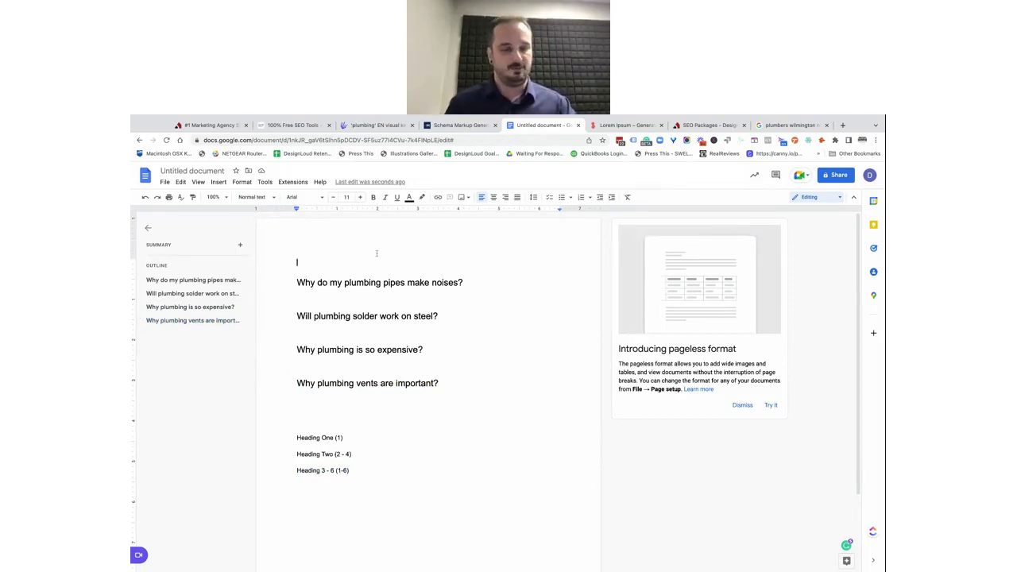
text(Pl)
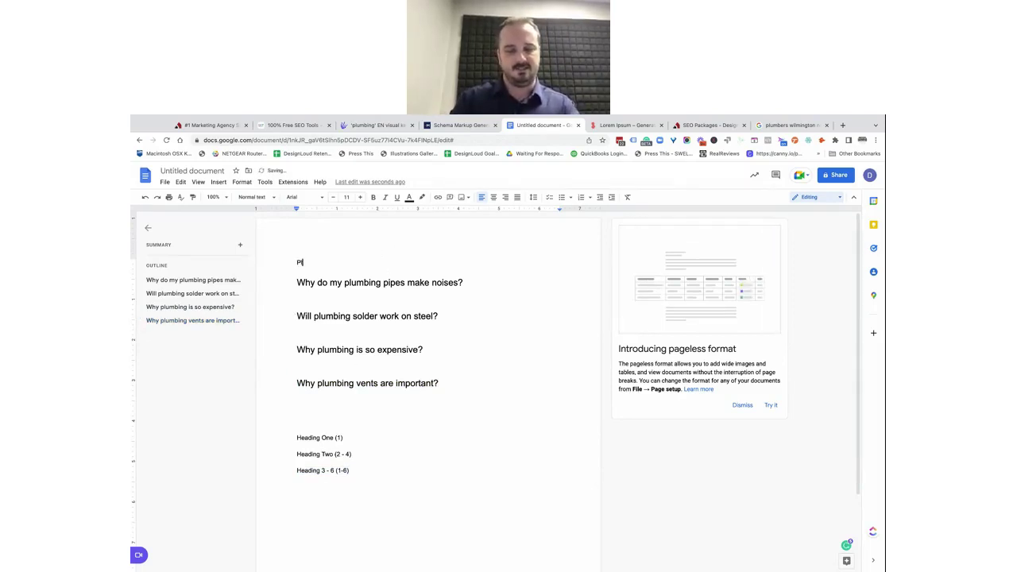
text(umbing )
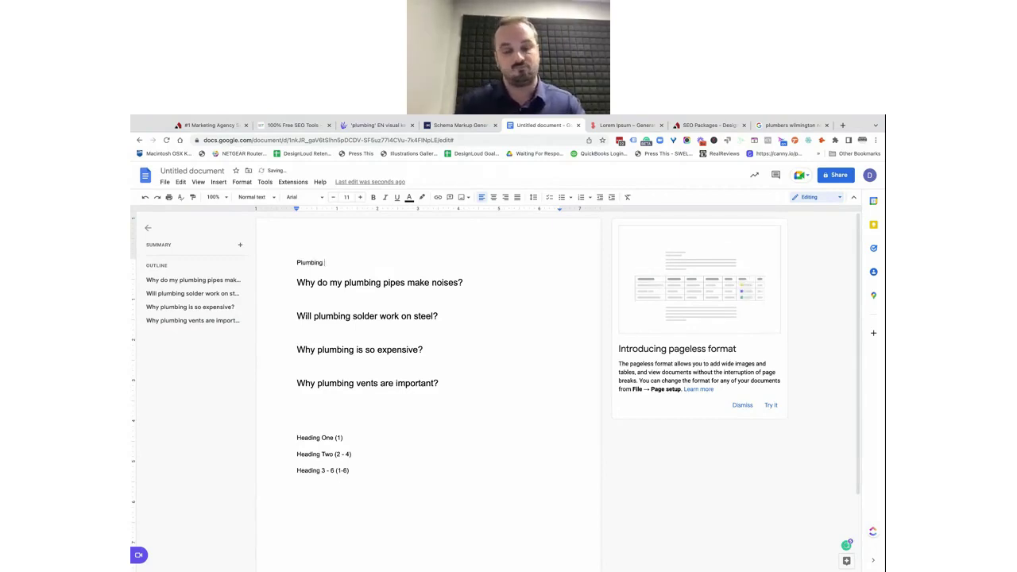
text(Questi)
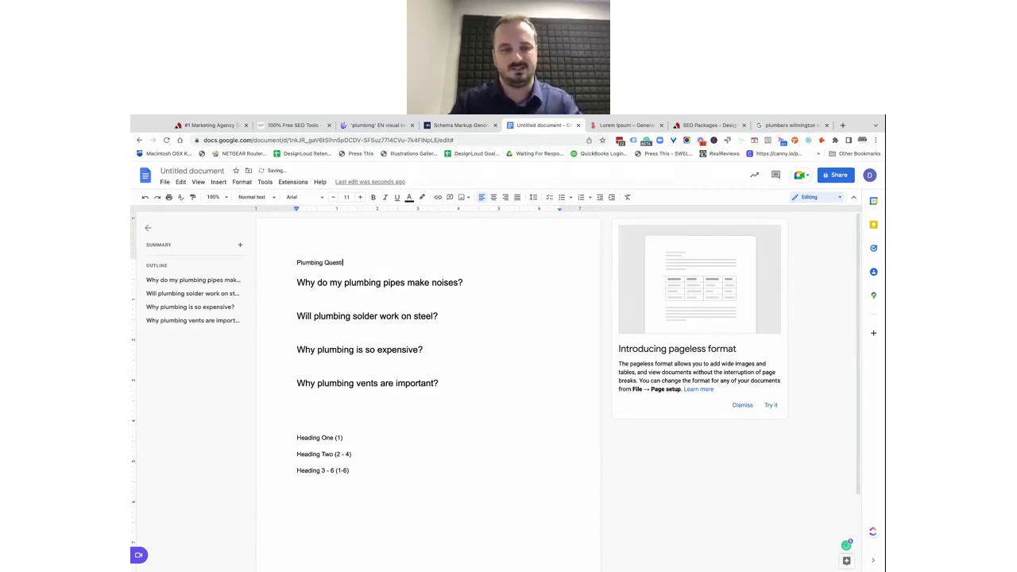
text(ons a Homeow)
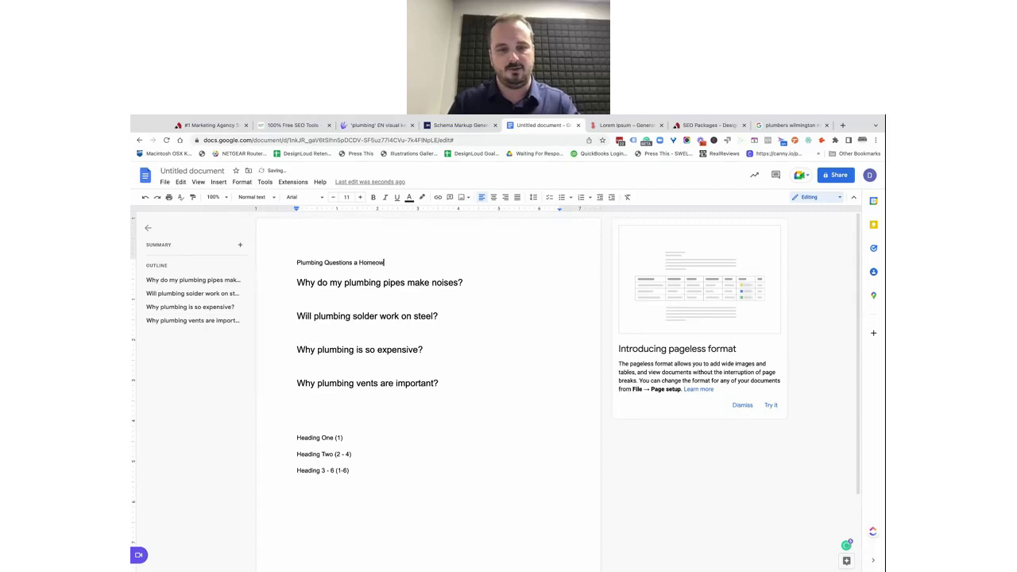
text(ner Should K)
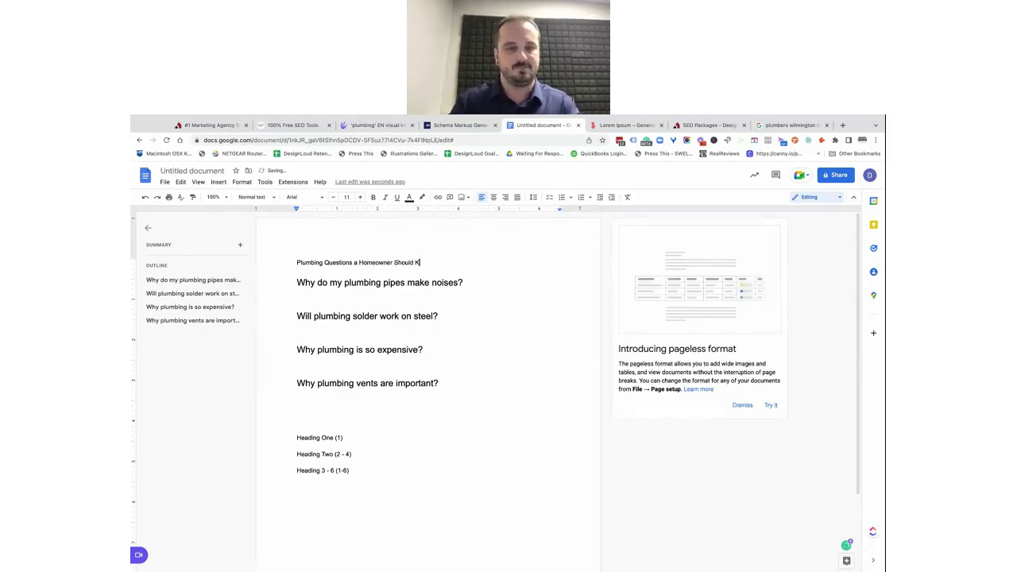
text(now)
click(297, 262)
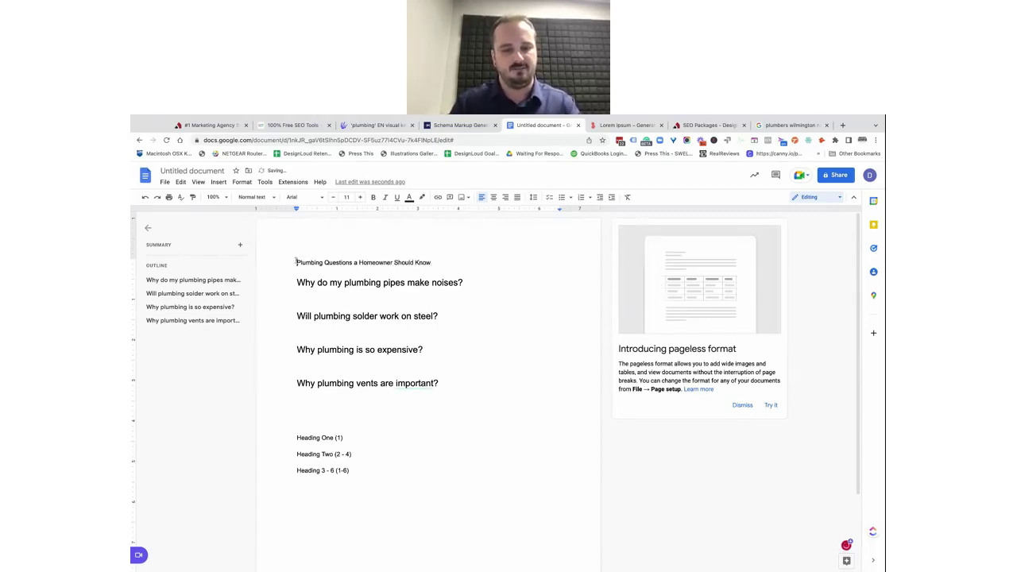
text(4 Important)
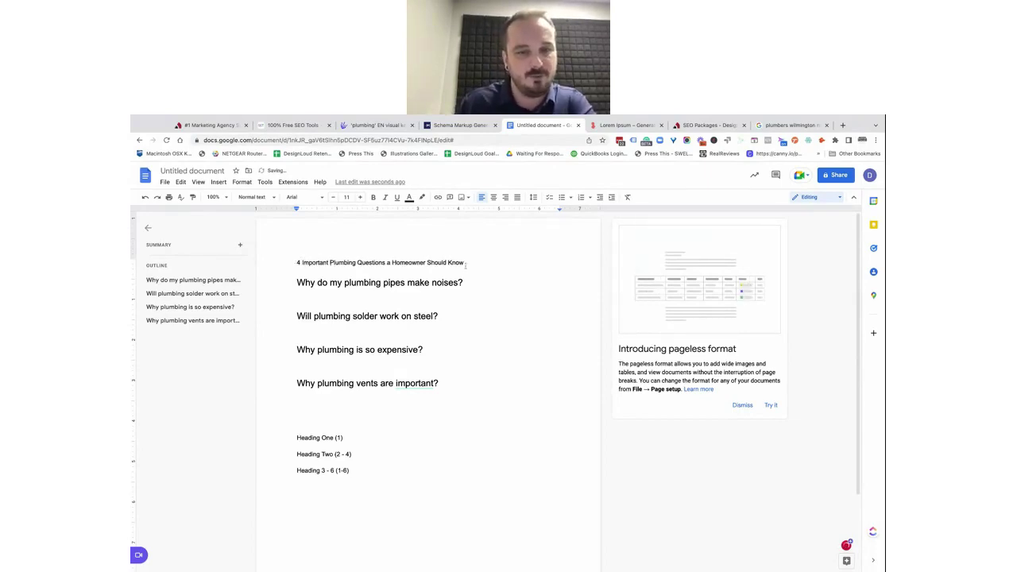
- Format the title line as Heading 1 and add an empty line below it
triple_click(298, 263)
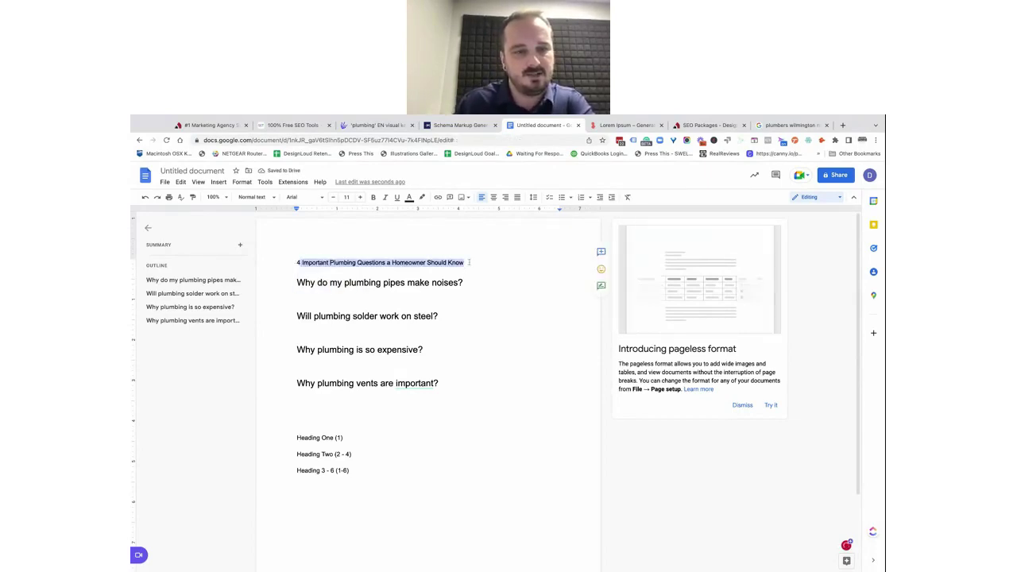
click(272, 200)
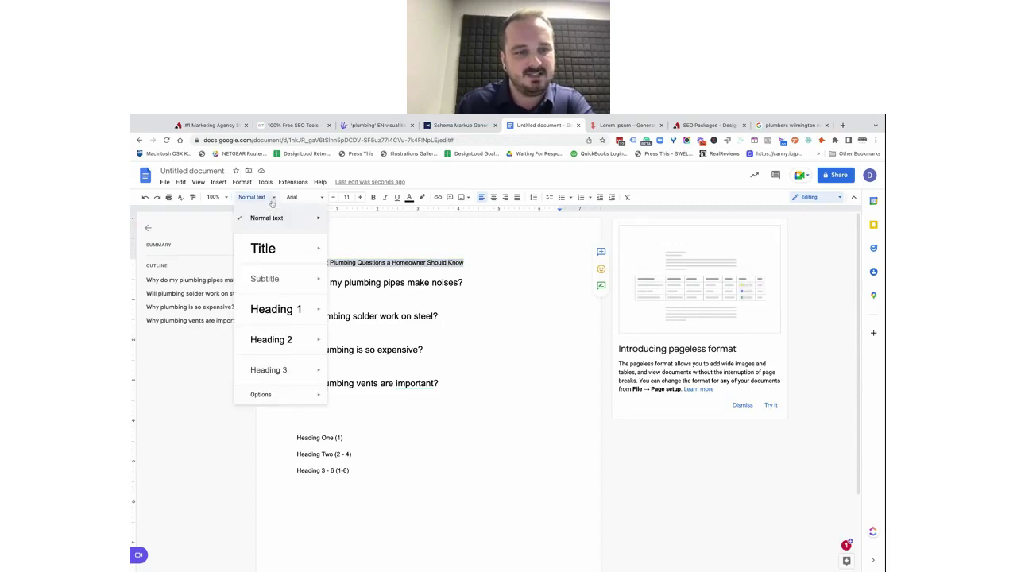
click(275, 309)
click(443, 294)
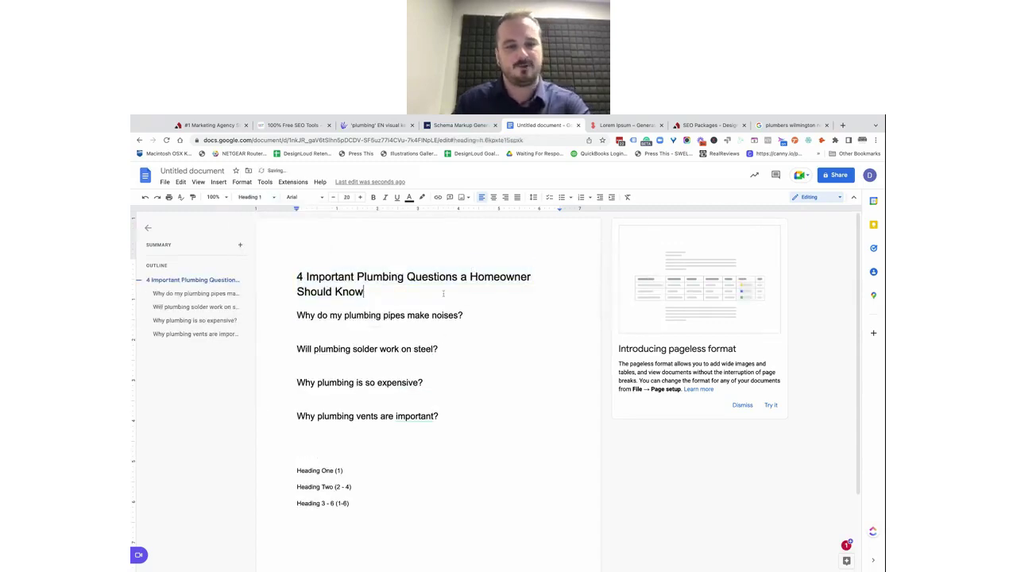
key(Return)
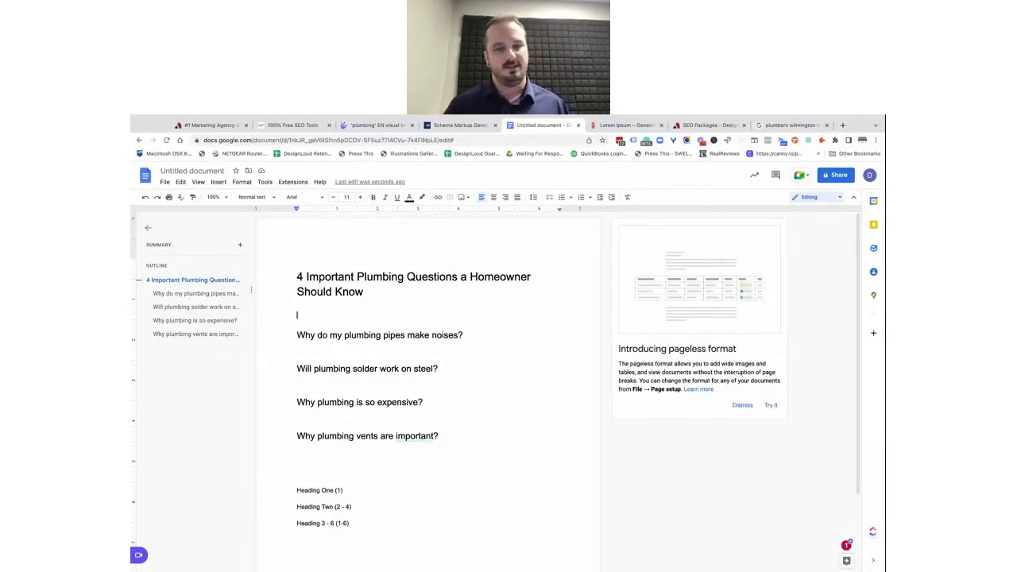
- Copy the placeholder paragraph from the Lorem Ipsum site and paste it below the title in the Google document
click(469, 335)
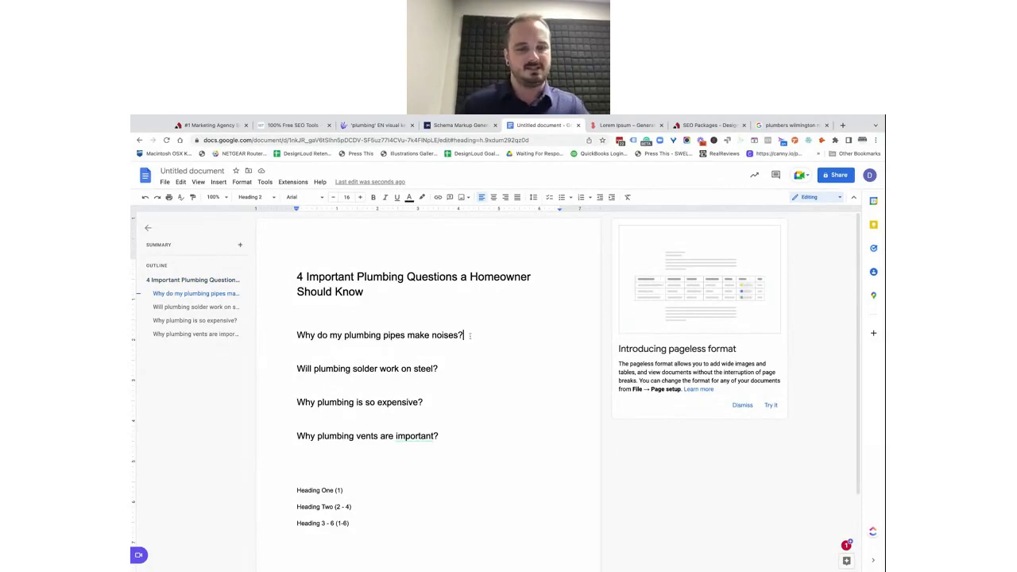
click(628, 125)
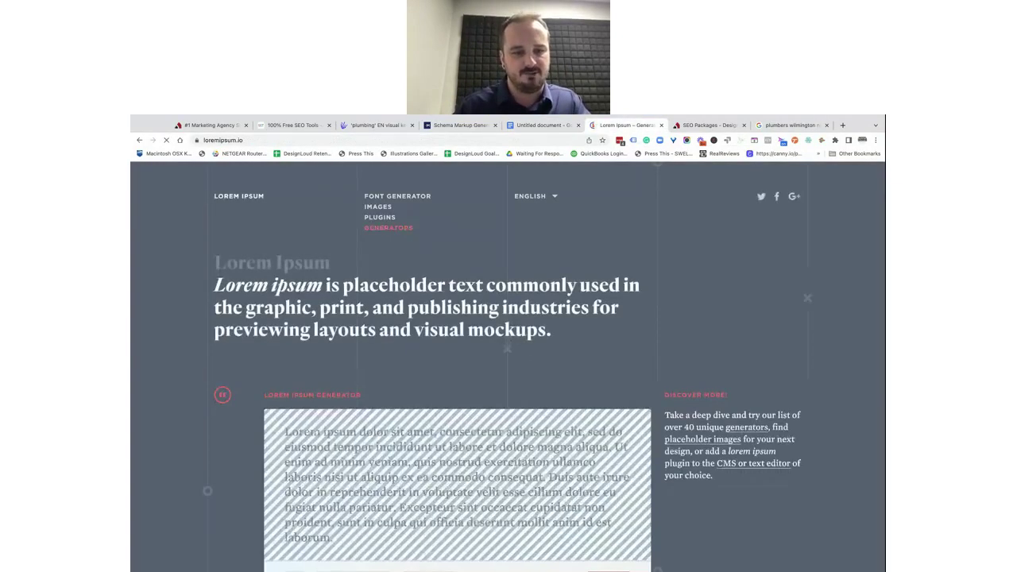
scroll(271, 334, down, 1)
drag(284, 390, 333, 496)
click(542, 125)
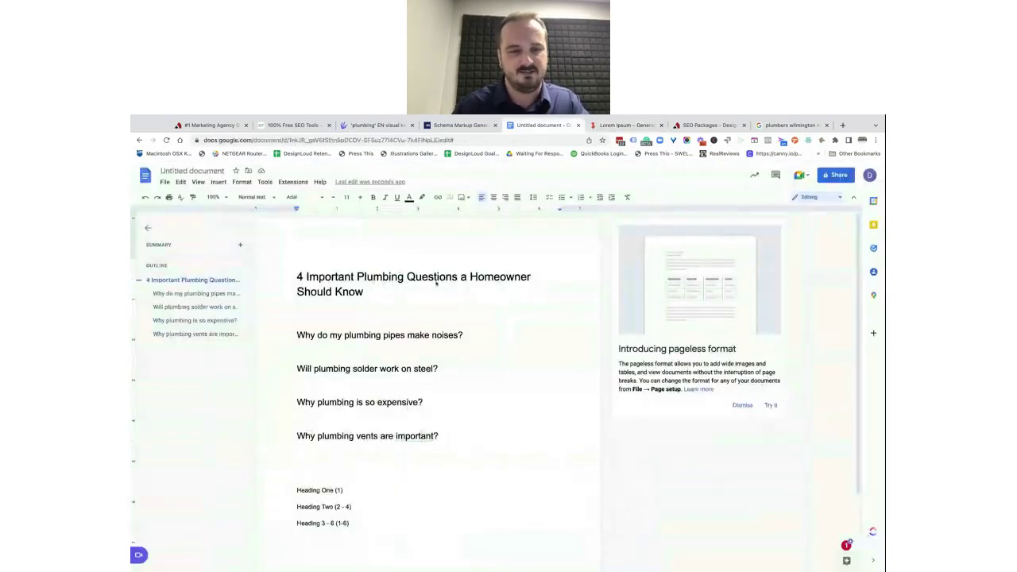
key(ctrl+v)
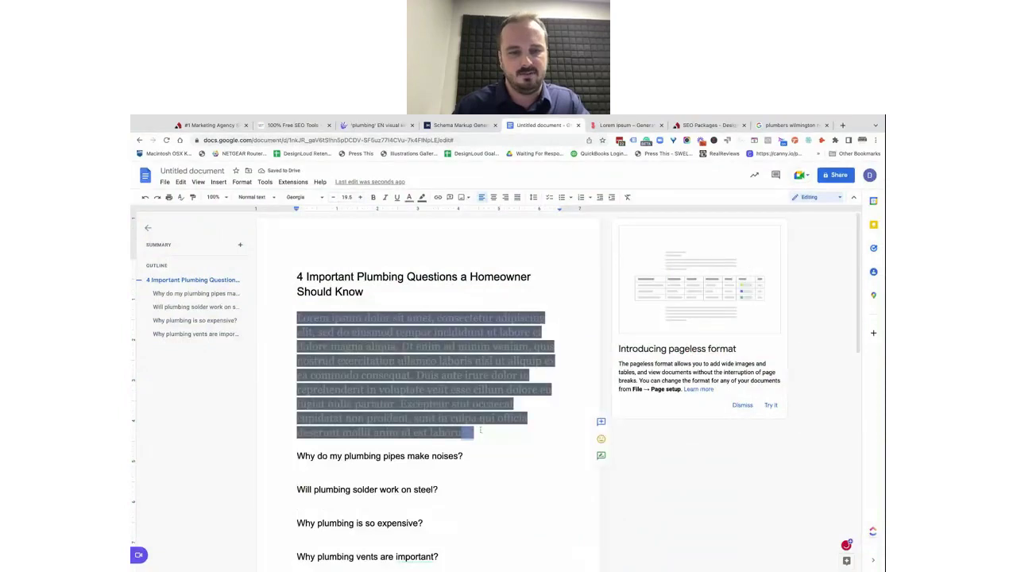
- Copy the pasted lorem ipsum paragraph and clear its formatting
triple_click(480, 430)
key(super+c)
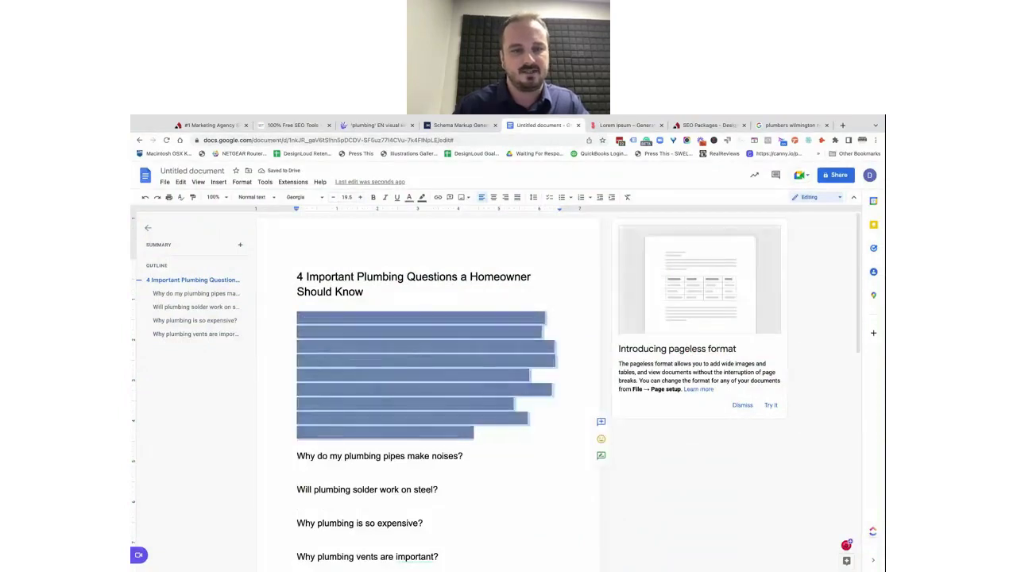
click(627, 197)
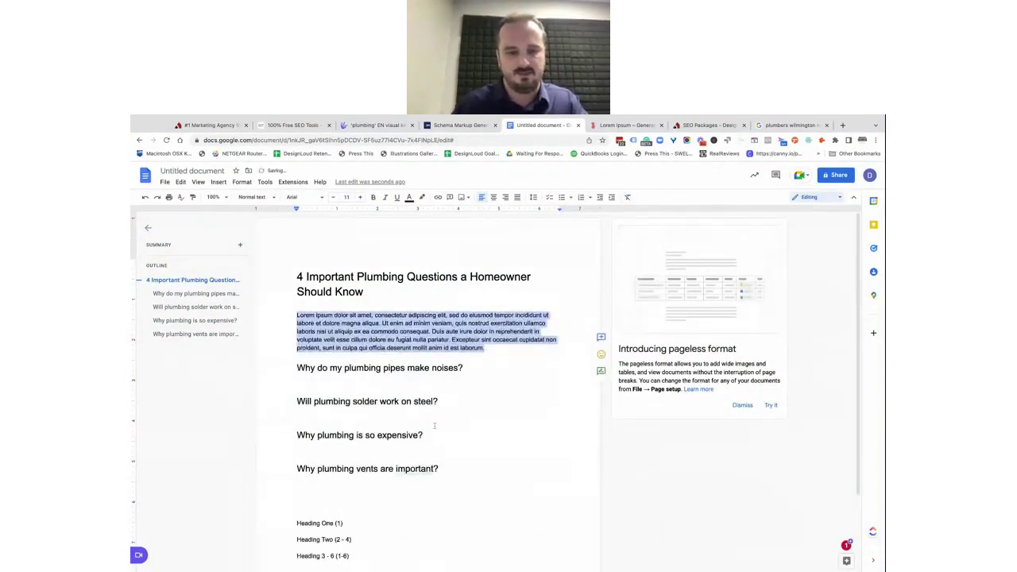
- Add a lettered list A to C below "Why do my plumbing pipes make noises?", filling each item with the lorem ipsum paragraph
click(480, 371)
key(Return)
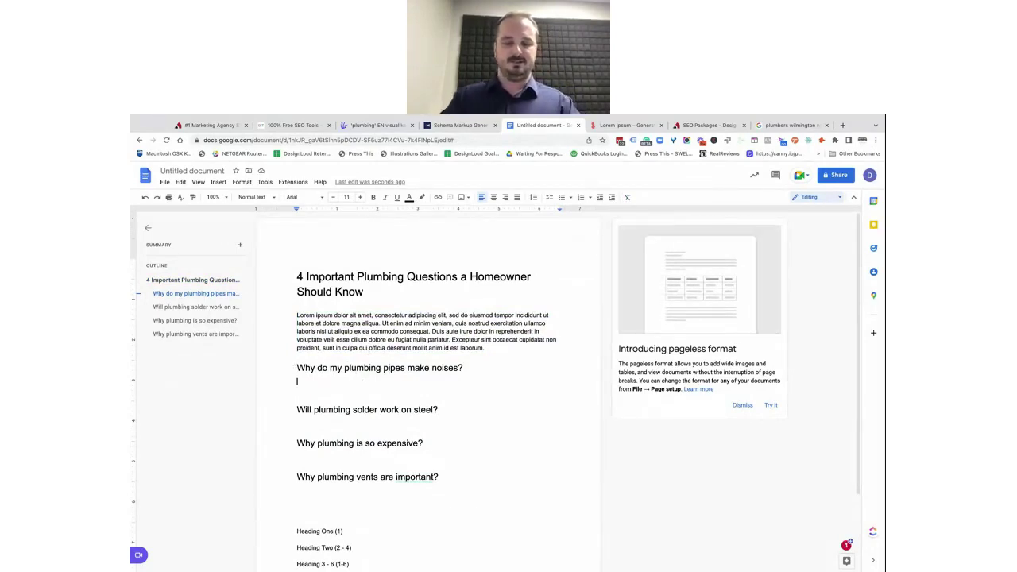
text(A.)
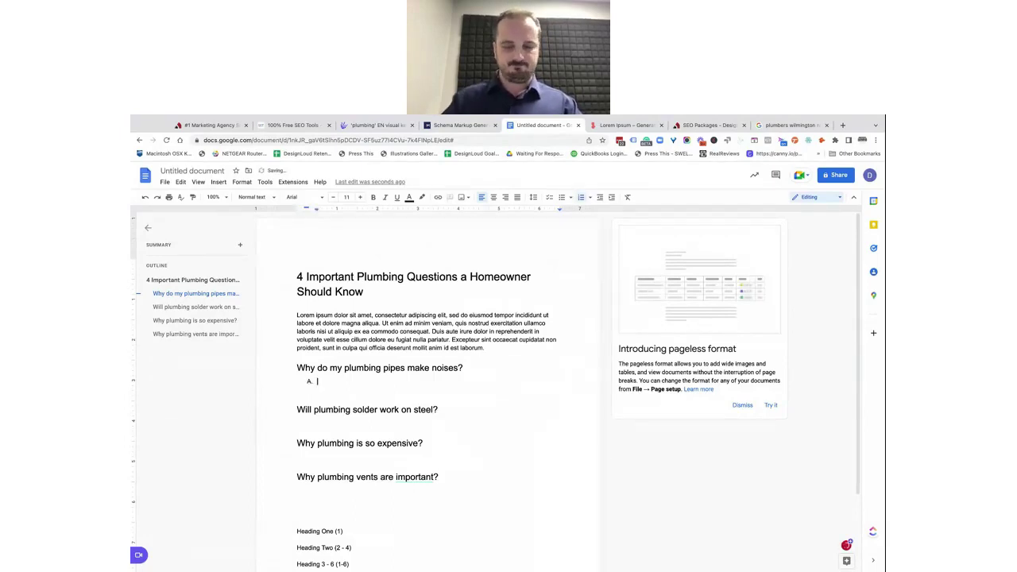
key(super+v)
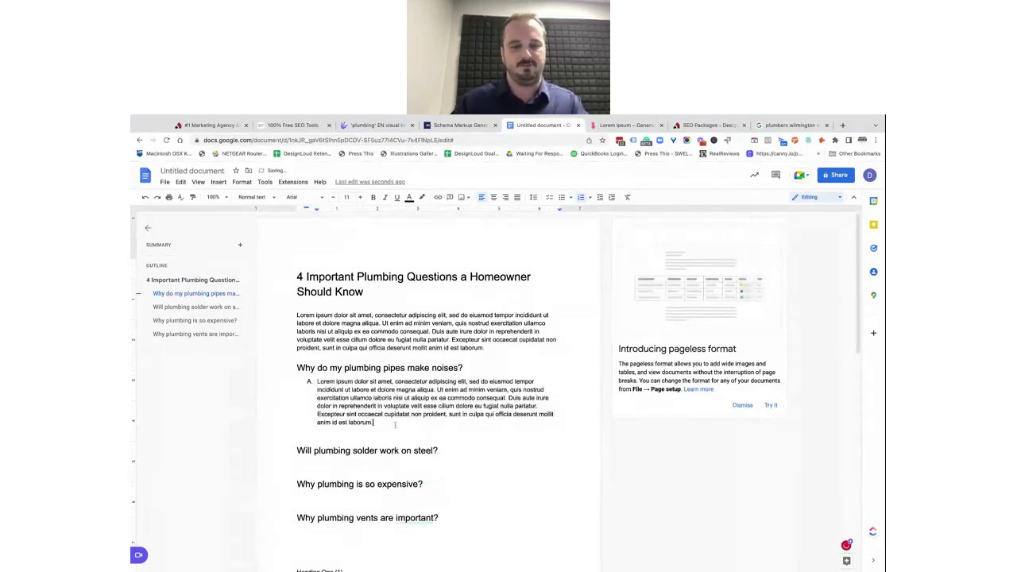
key(Return)
key(super+v)
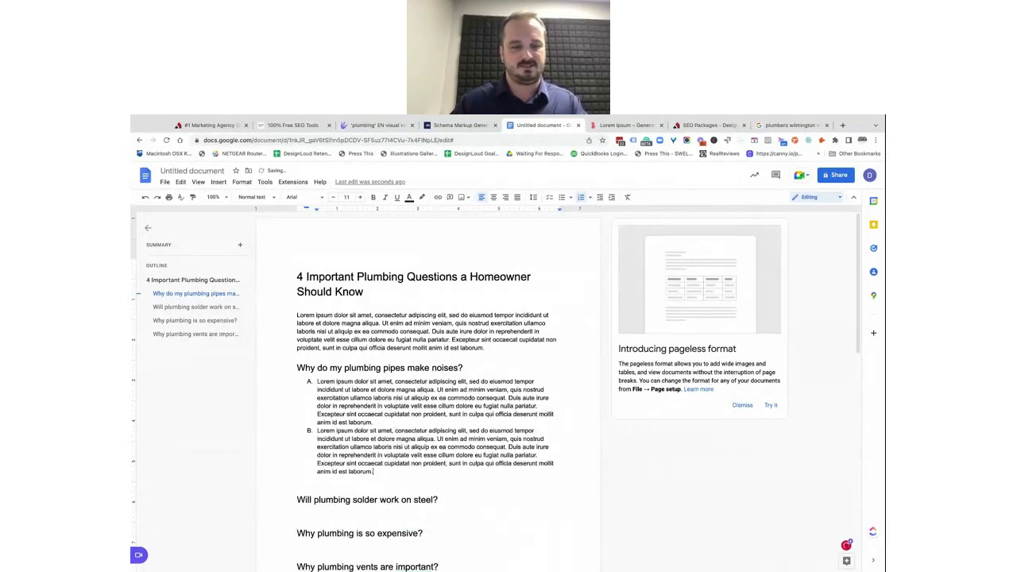
key(Return)
key(super+v)
scroll(384, 424, down, 1)
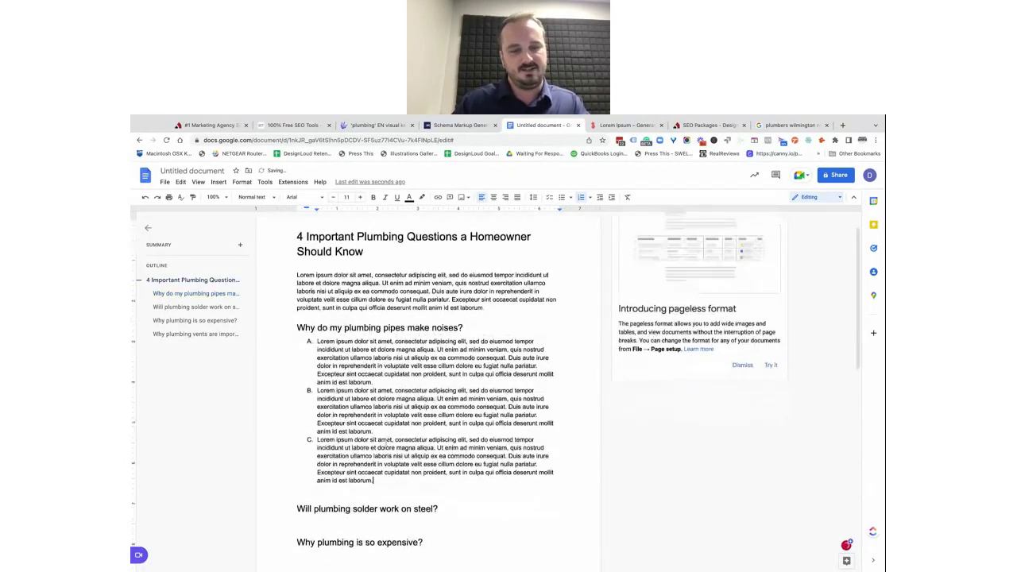
- Paste the lorem ipsum paragraph on a new line below "Will plumbing solder work on steel?"
click(452, 508)
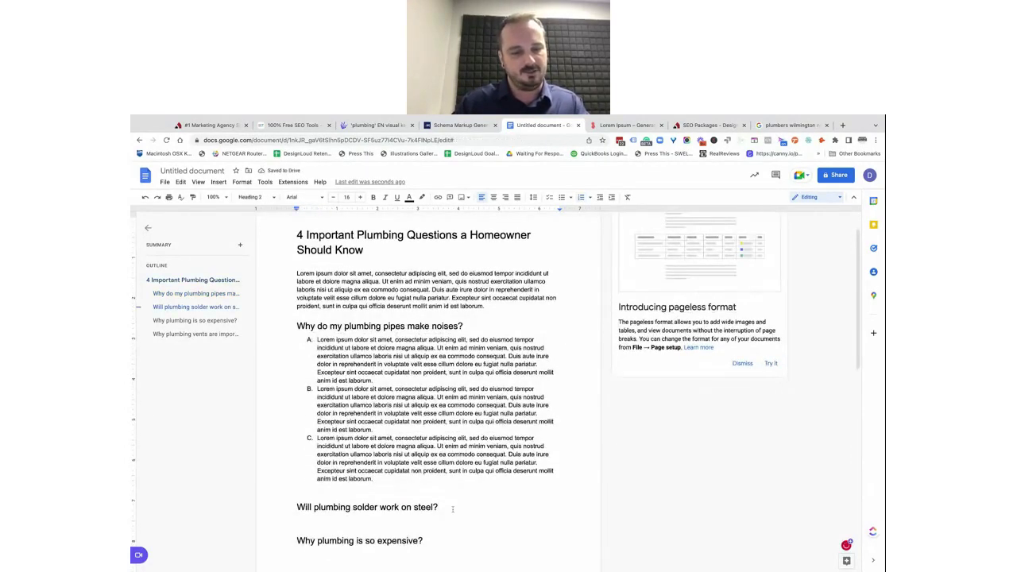
key(Return)
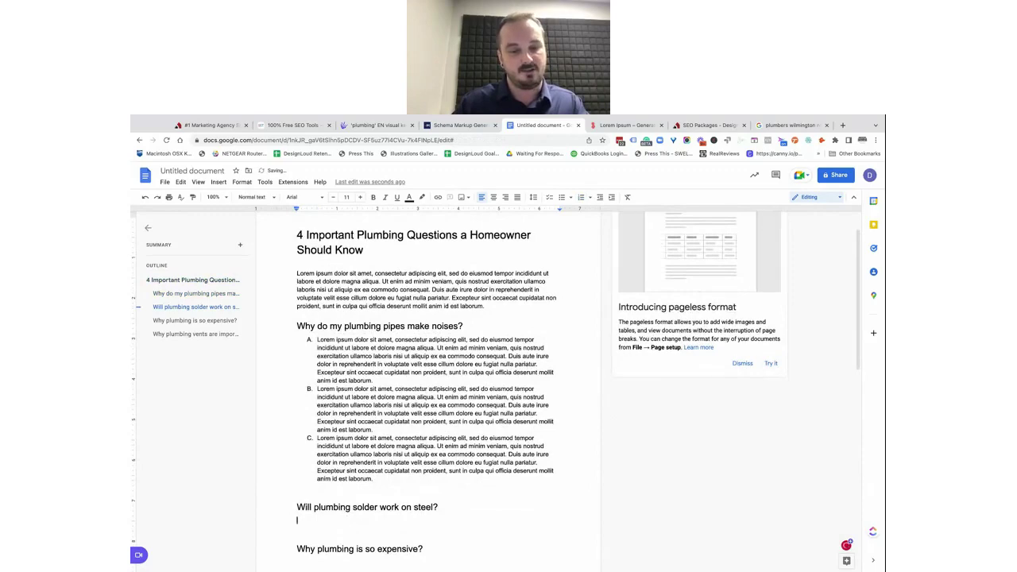
key(ctrl+v)
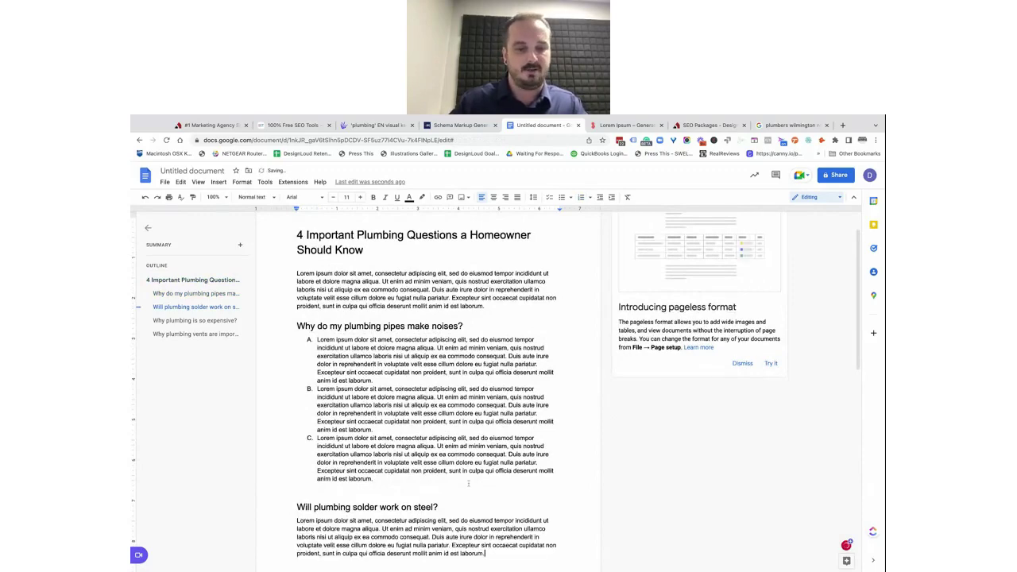
- Convert the lettered list below "Why do my plumbing pipes make noises?" into a bulleted list
scroll(469, 484, down, 3)
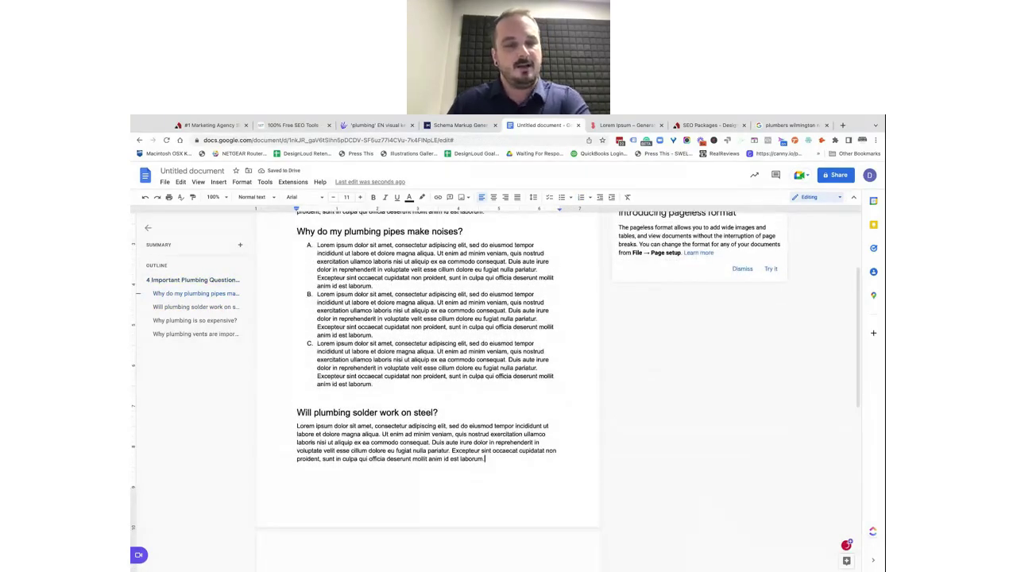
scroll(383, 443, up, 2)
drag(317, 401, 317, 303)
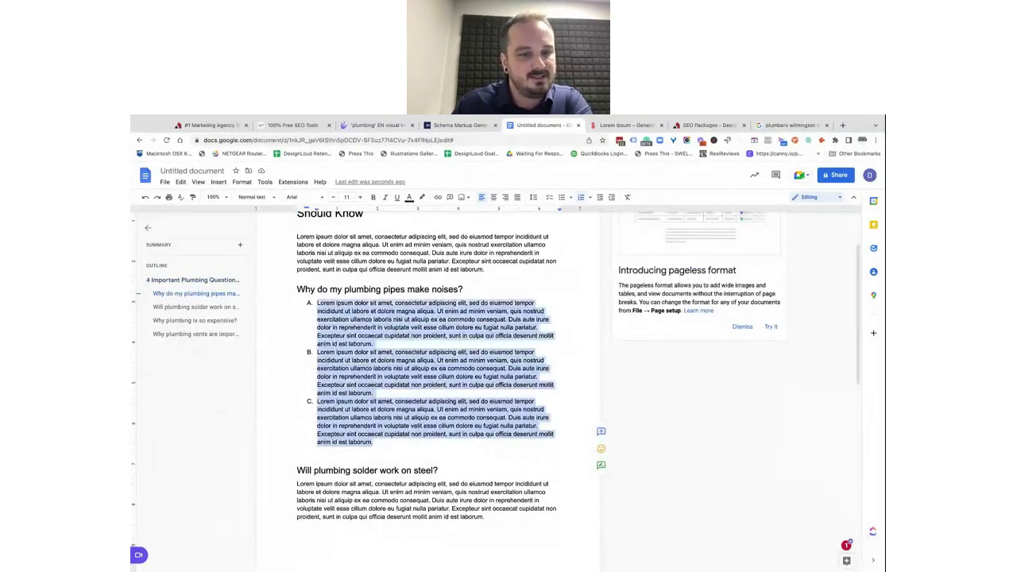
click(317, 303)
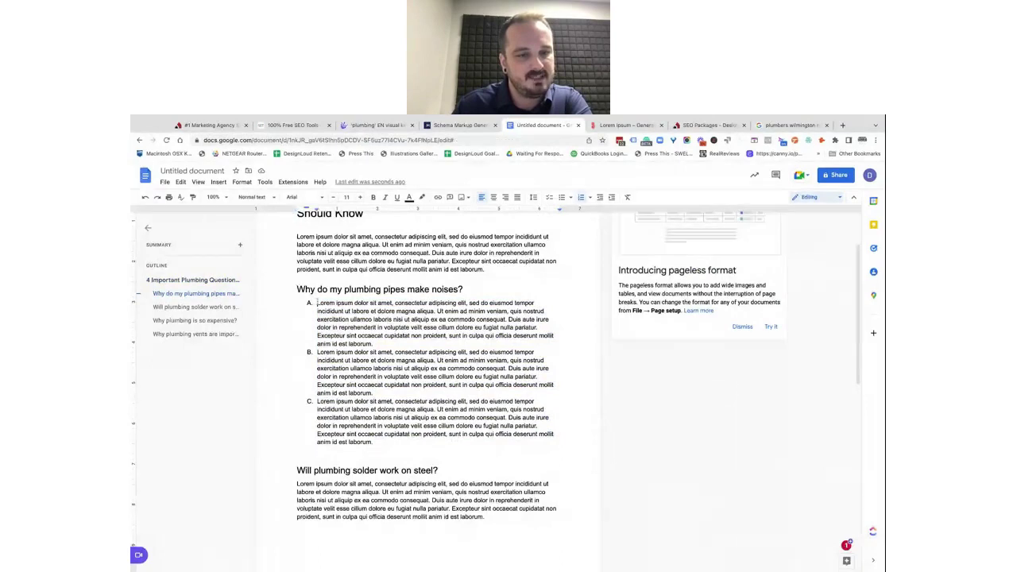
drag(317, 302, 374, 443)
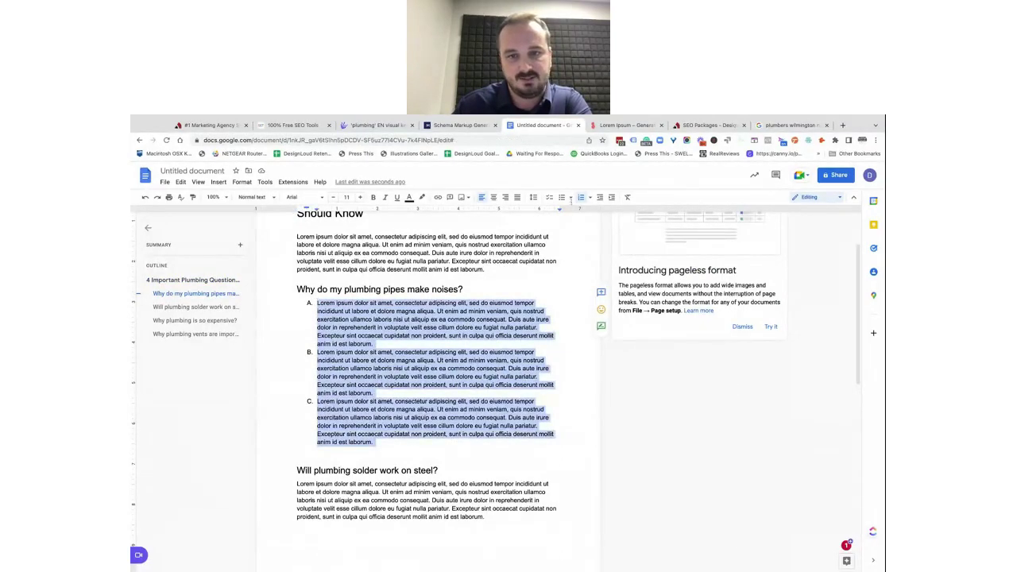
click(563, 199)
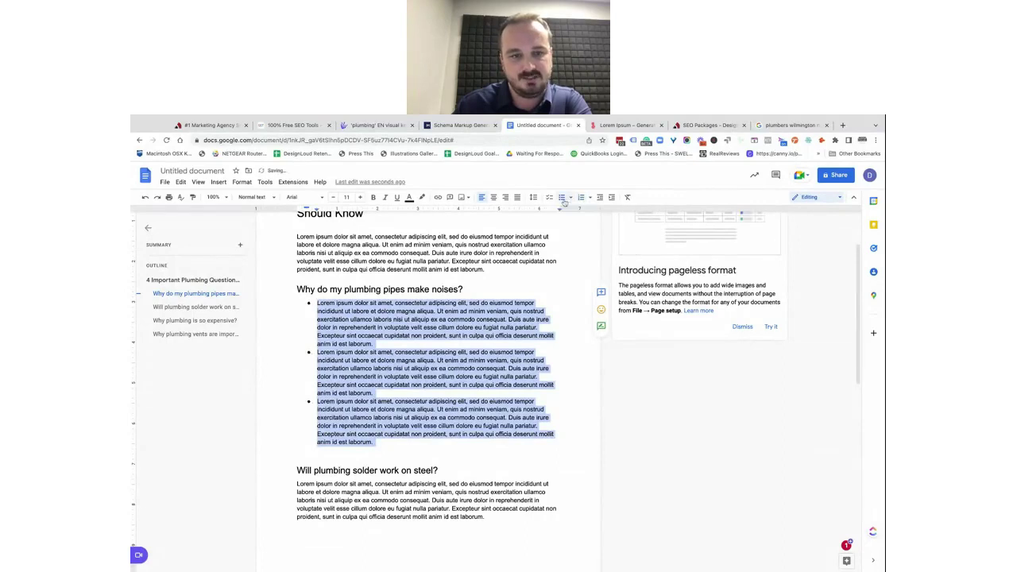
click(432, 436)
- Copy the lorem ipsum paragraph below "Will plumbing solder work on steel?"
scroll(432, 436, down, 1)
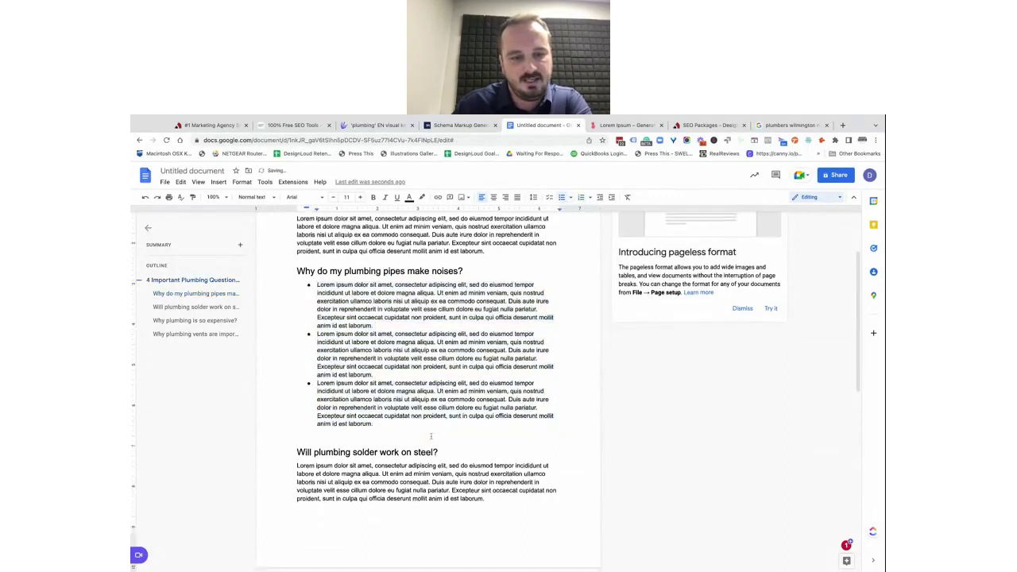
scroll(427, 453, down, 2)
triple_click(487, 459)
key(super+c)
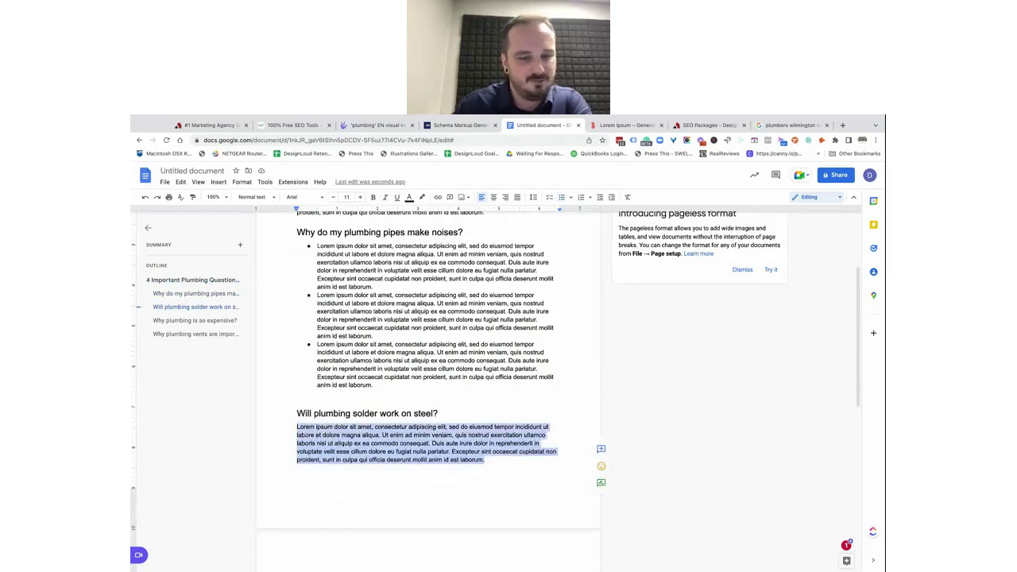
- Start a numbered list below "Why plumbing is so expensive?" with the item "Skilled trade" and the lorem ipsum paragraph beneath it
scroll(305, 432, down, 3)
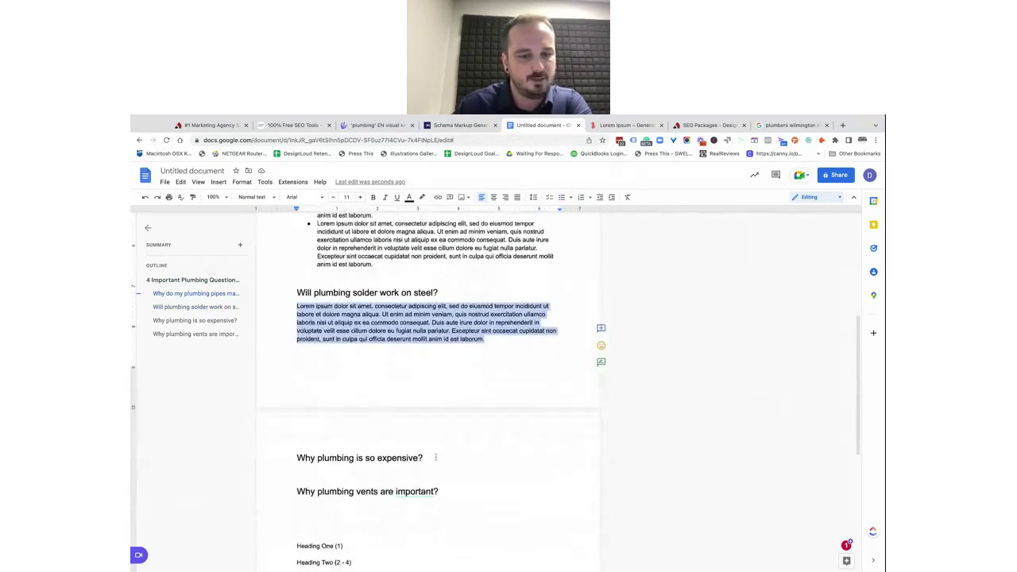
click(443, 459)
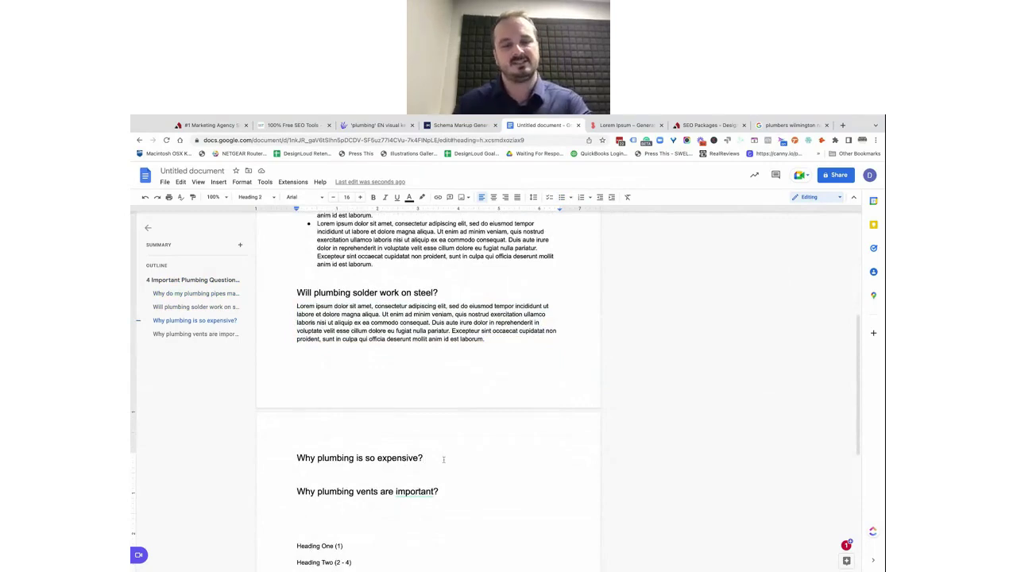
key(Return)
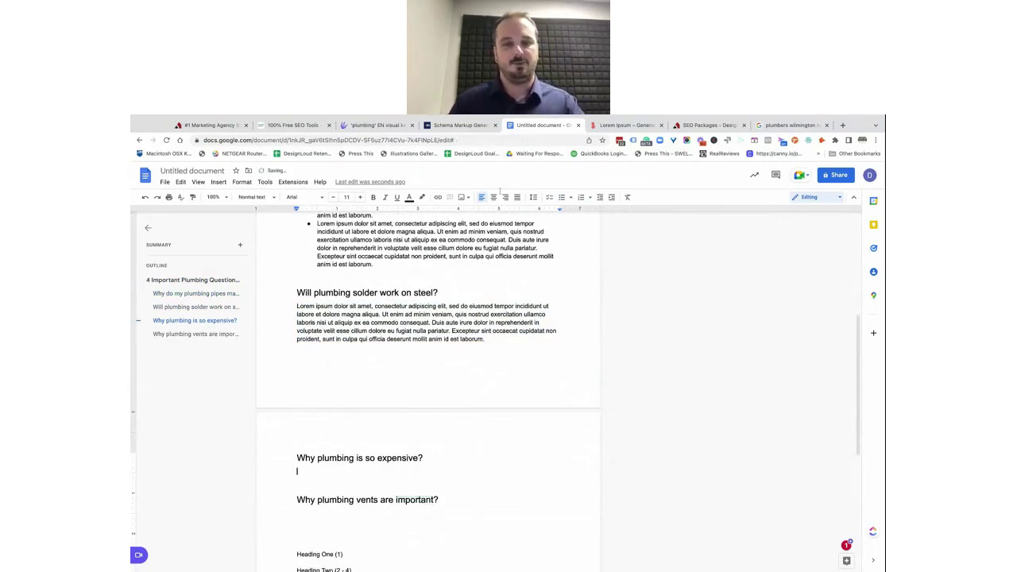
click(581, 197)
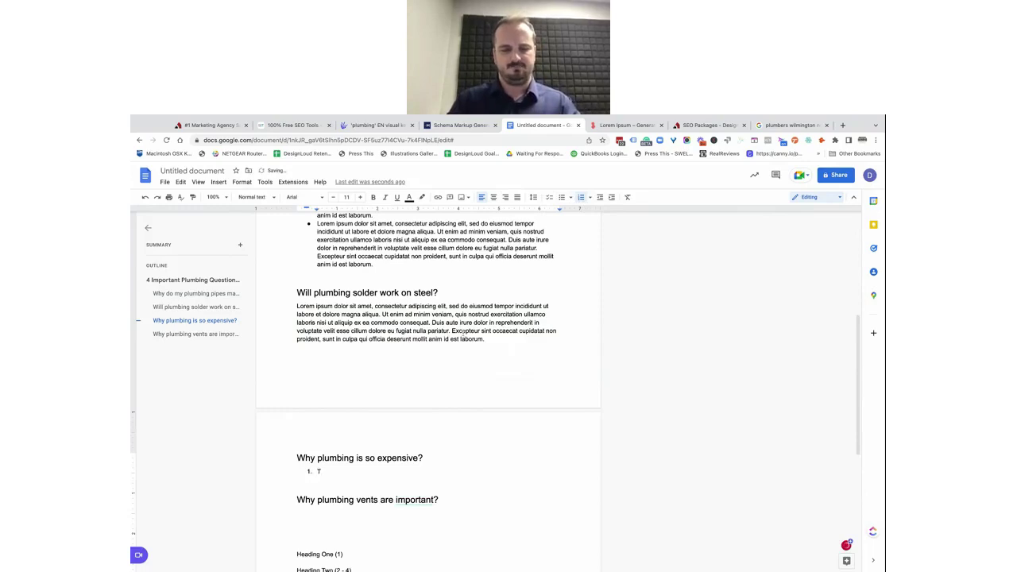
text(Skilled trade)
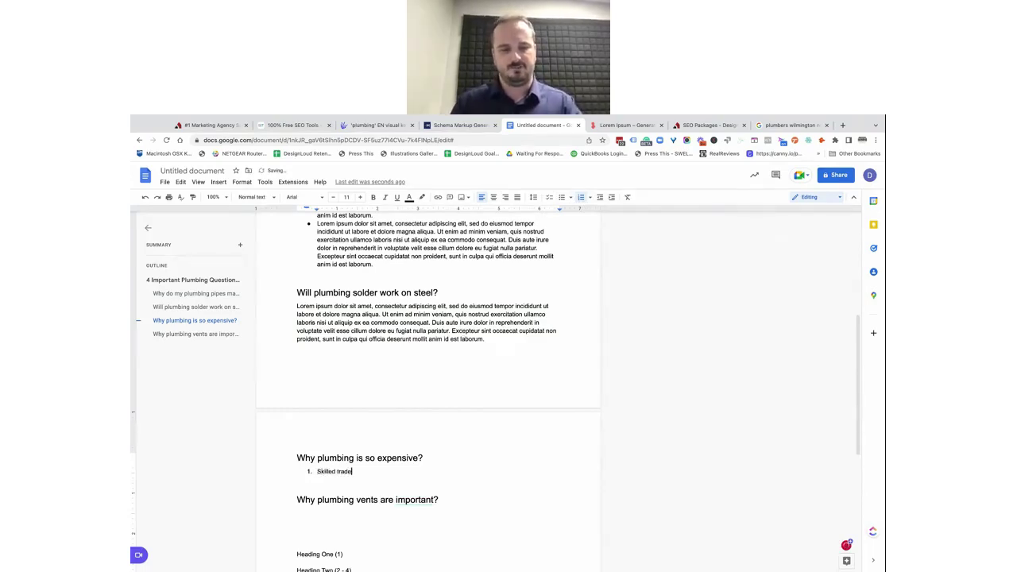
key(Return)
key(super+v)
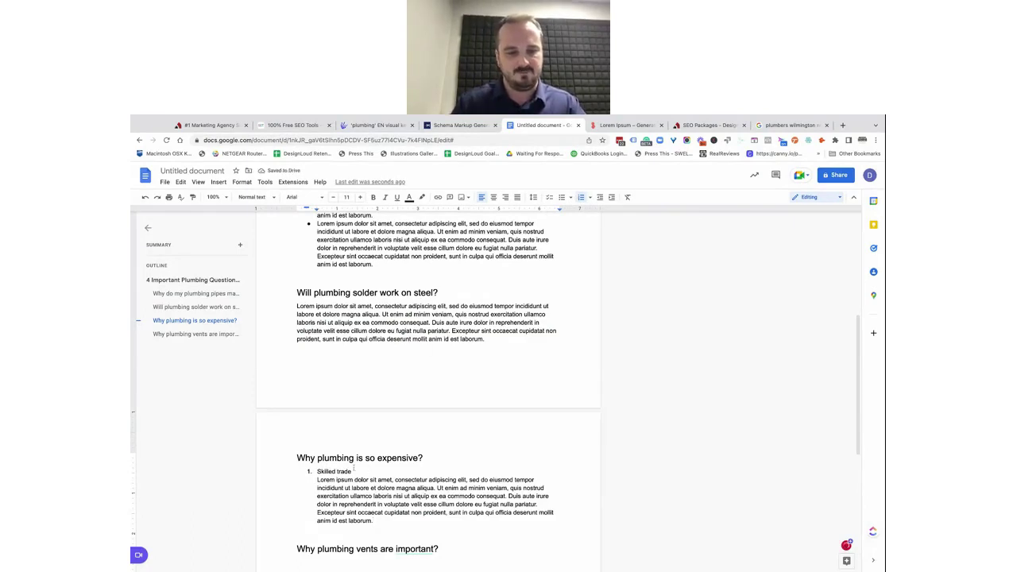
- Apply the Heading 3 style to the "Skilled trade" list item
drag(366, 458, 296, 459)
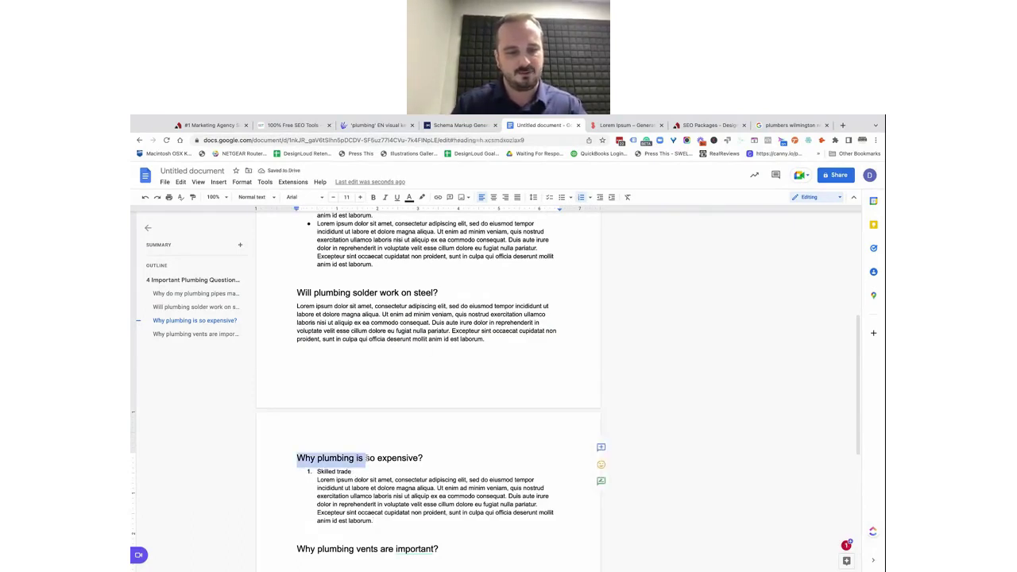
click(424, 458)
triple_click(425, 456)
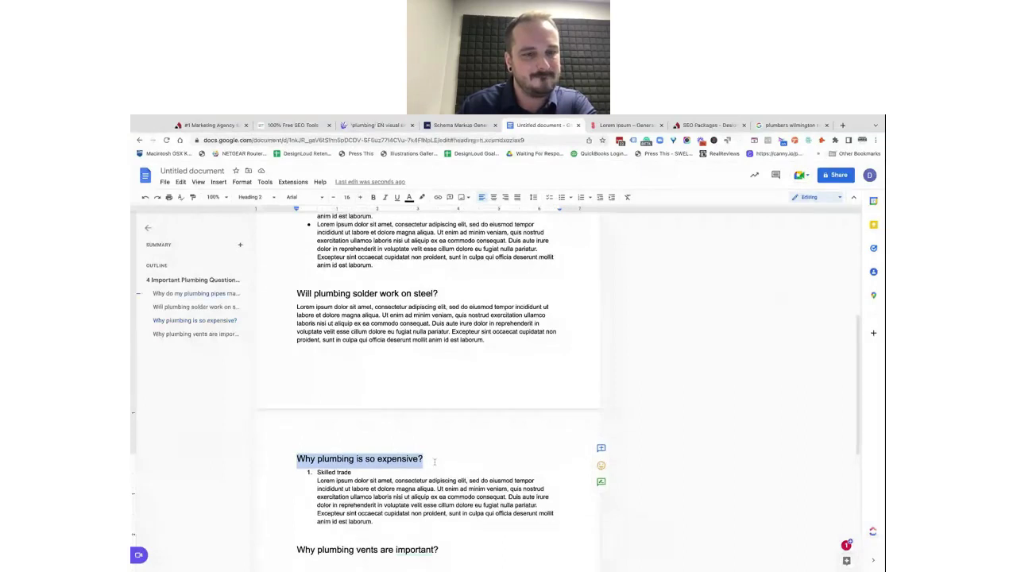
scroll(434, 462, up, 1)
scroll(435, 462, down, 1)
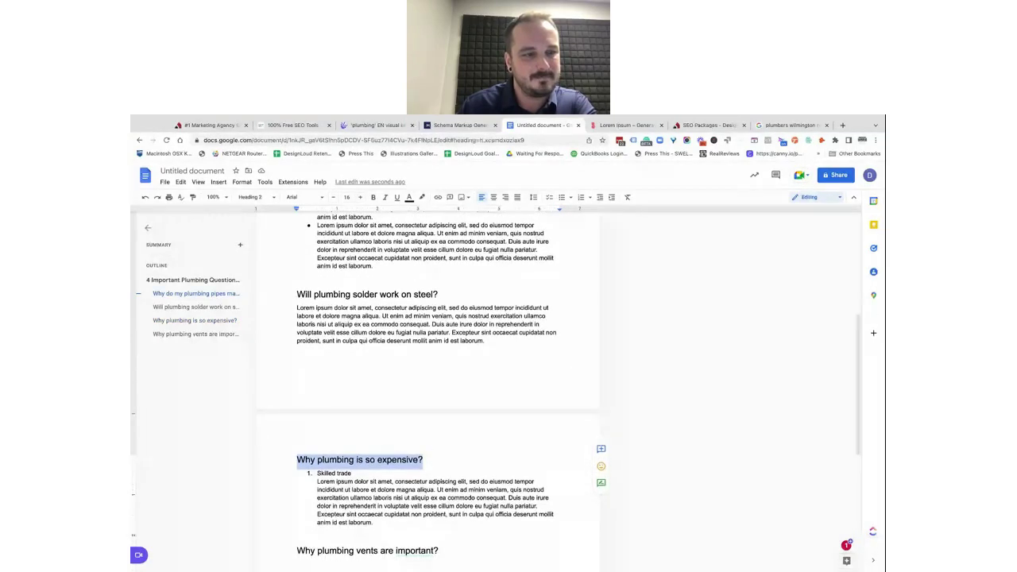
drag(318, 473, 357, 473)
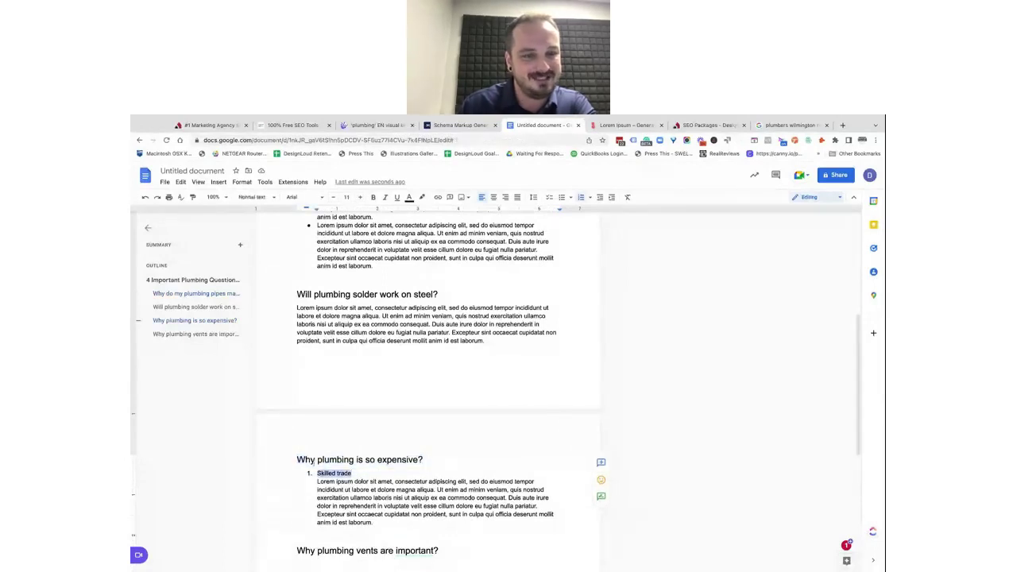
click(256, 197)
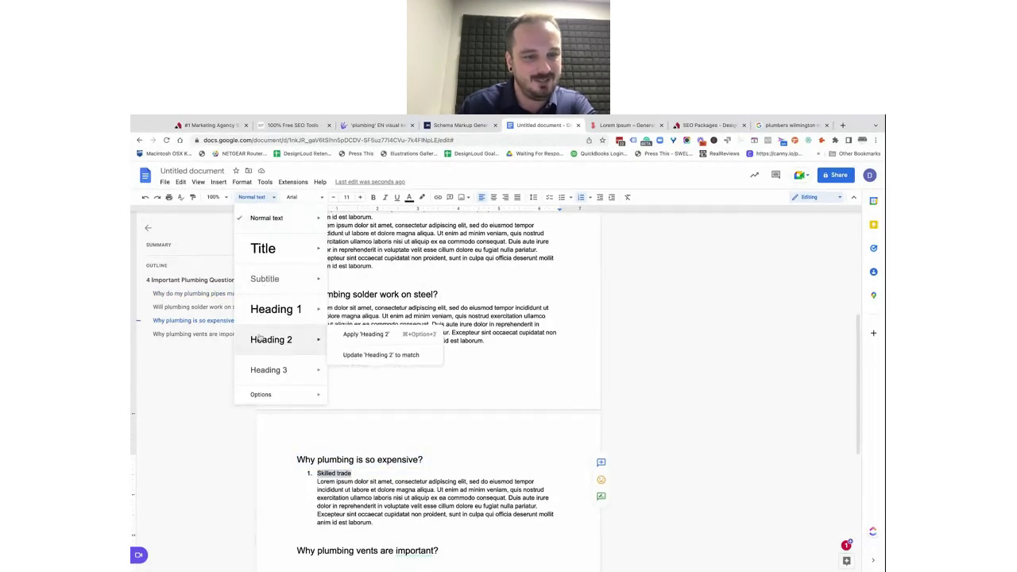
click(266, 372)
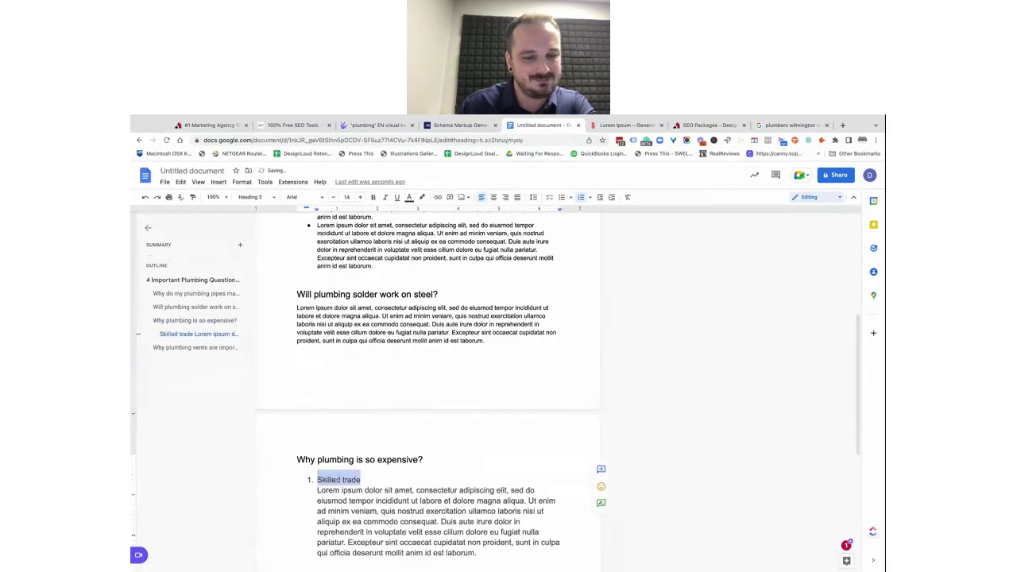
drag(377, 460, 342, 460)
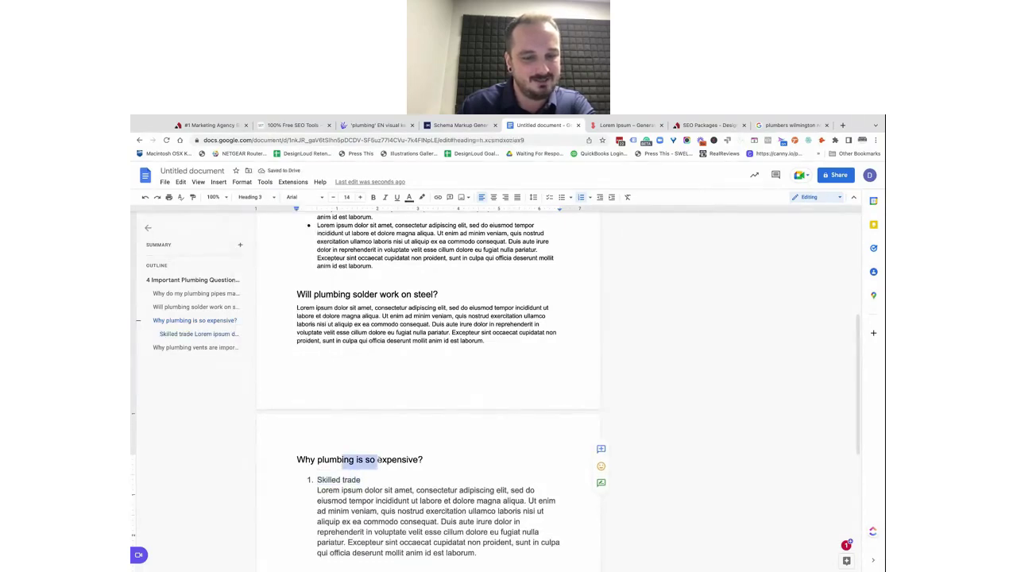
click(368, 480)
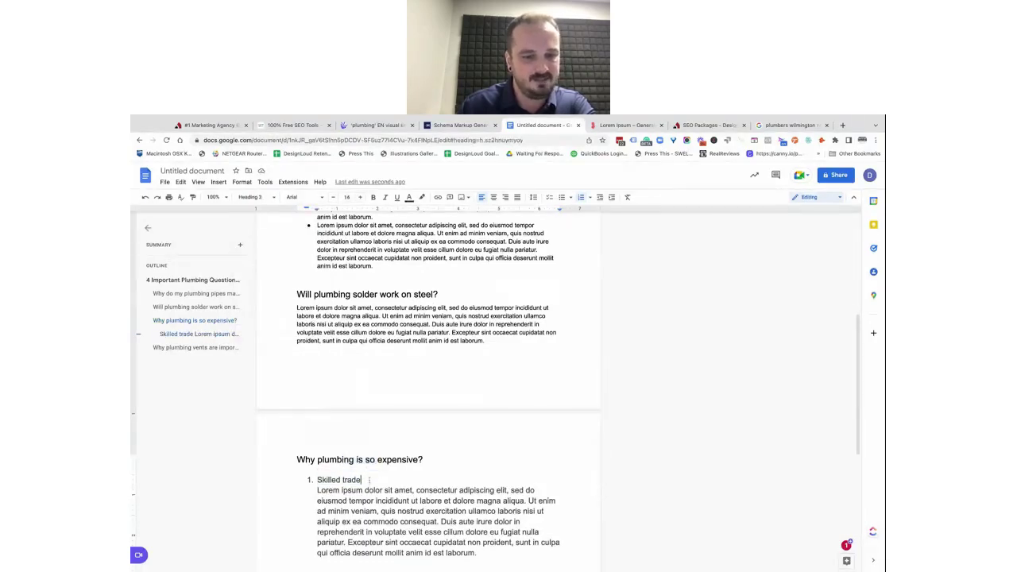
key(shift+Left)
key(shift+Left)
key(shift+Left)
key(shift+Left)
key(shift+Left)
key(shift+Left)
key(shift+Left)
key(shift+Left)
key(shift+Left)
key(shift+Left)
key(shift+Left)
key(shift+Left)
key(shift+Left)
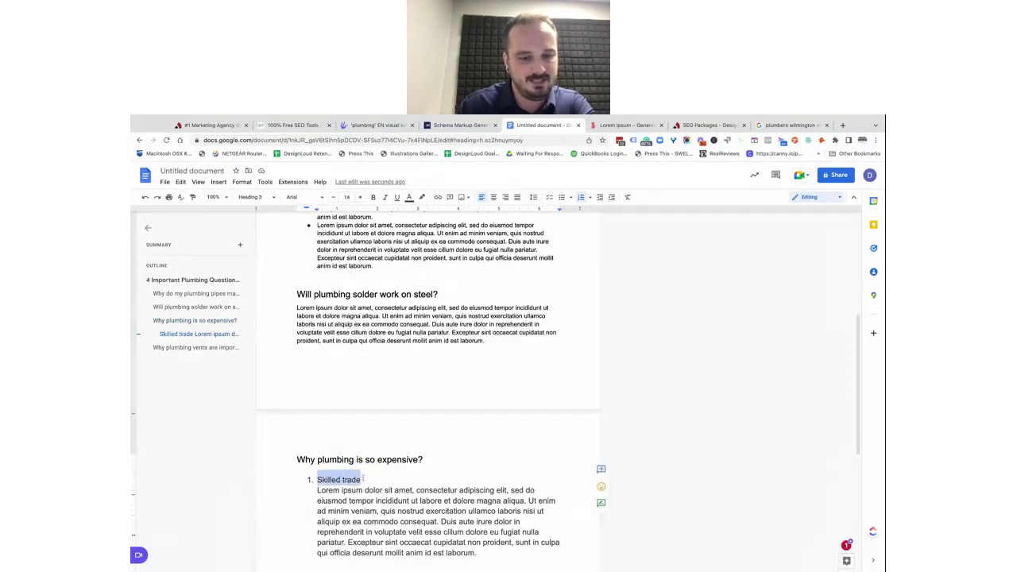
- Add "Labor Costs" and "Parts and Materials" as items 2 and 3 of the numbered list
scroll(842, 409, down, 3)
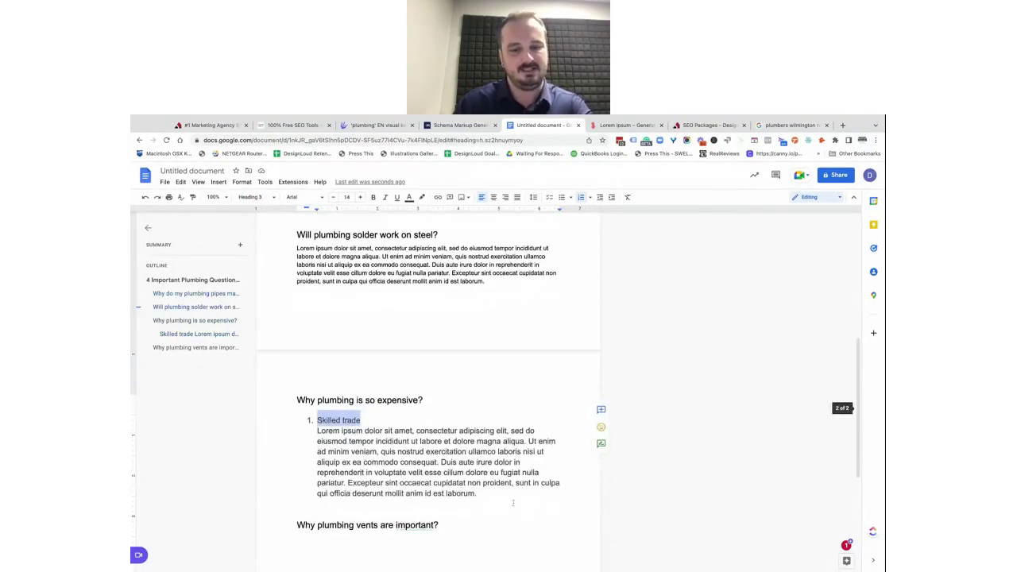
click(508, 499)
key(Return)
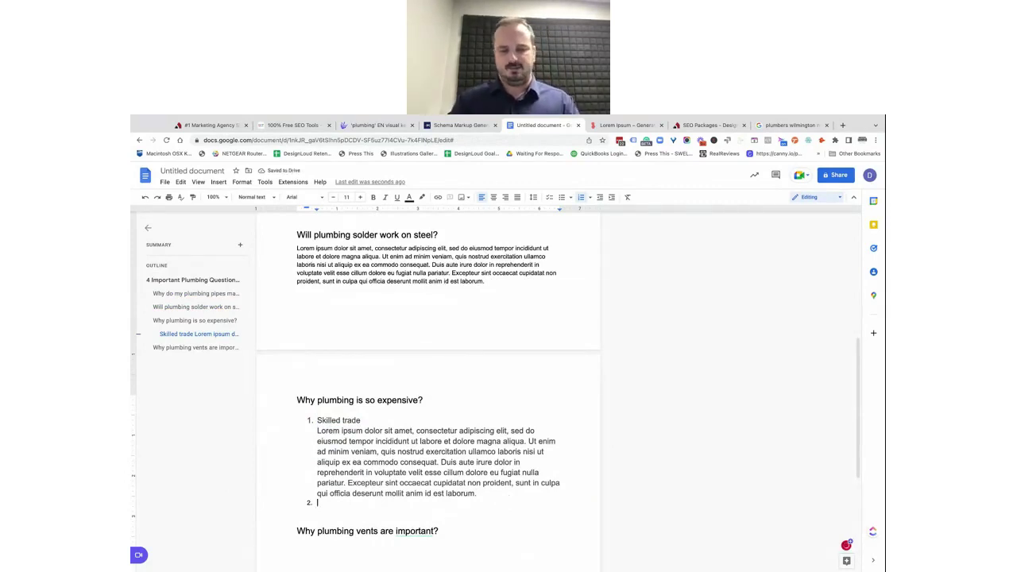
text(Labor Costs)
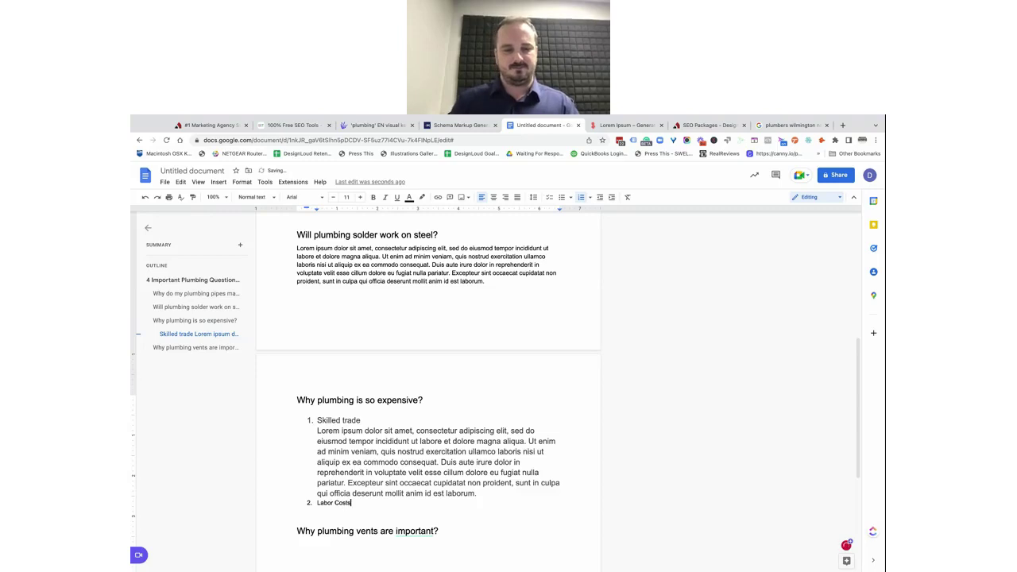
key(Return)
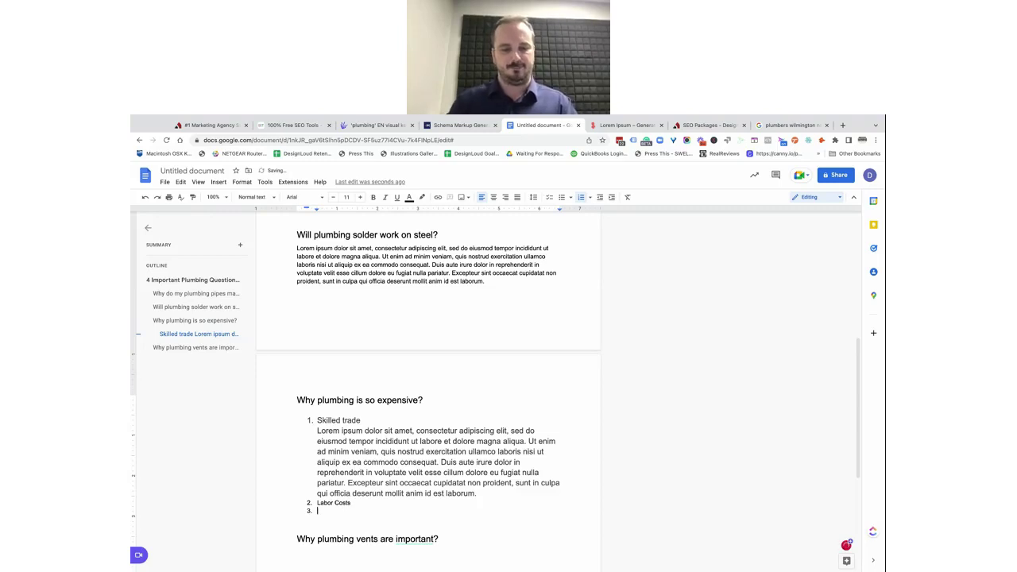
text(Parts and Mat)
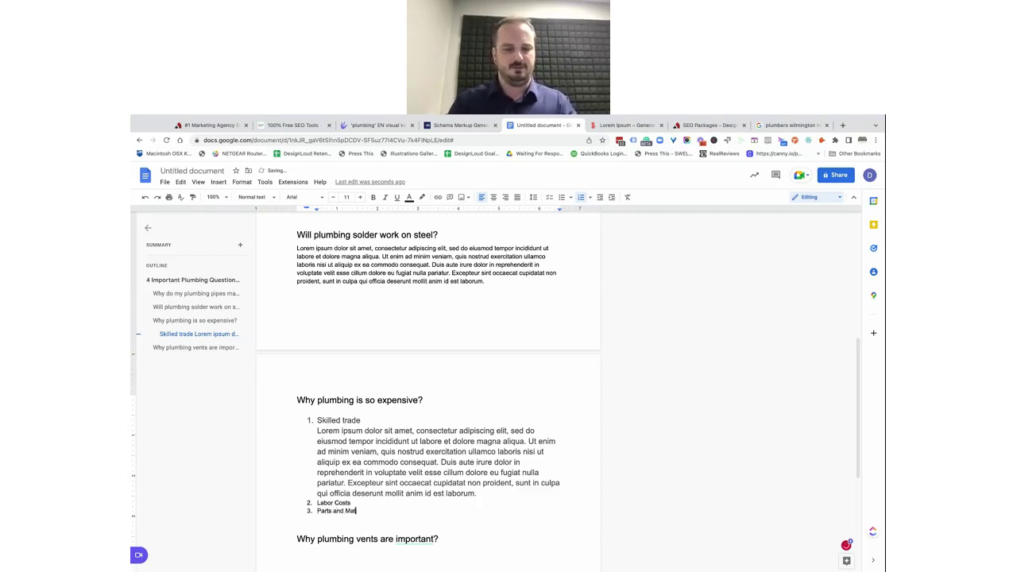
text(erials)
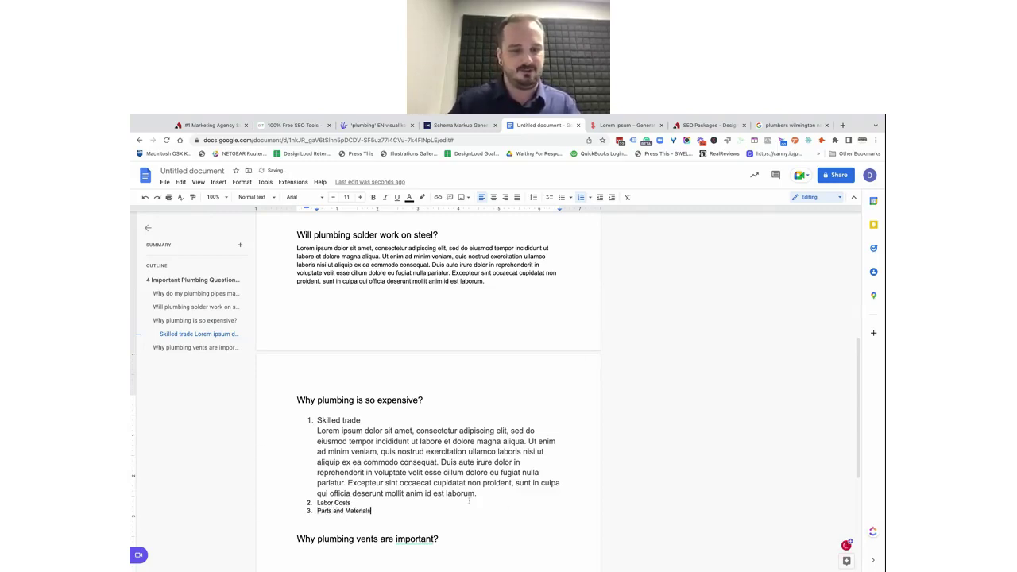
- Insert the lorem ipsum paragraph on a new line within both the "Labor Costs" and "Parts and Materials" items
key(shift+Return)
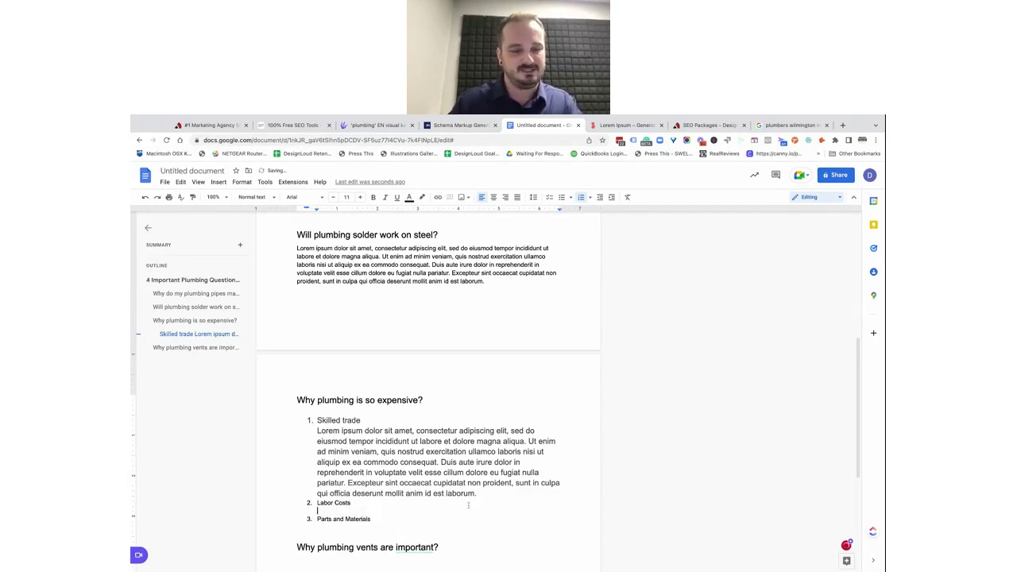
text(Lorem ipsum dolor sit amet, consectetur adipiscing elit, sed do eiusmod tempor incididunt ut labore et dolore magna aliqua. Ut enim ad minim veniam, quis nostrud exercitation ullamco laboris nisi ut aliquip ex ea commodo consequat. Duis aute irure dolor in reprehenderit in voluptate velit esse cillum dolore eu fugiat nulla pariatur. Excepteur sint occaecat cupidatat non proident, sunt in culpa qui officia deserunt mollit anim id est laborum.)
scroll(446, 516, down, 1)
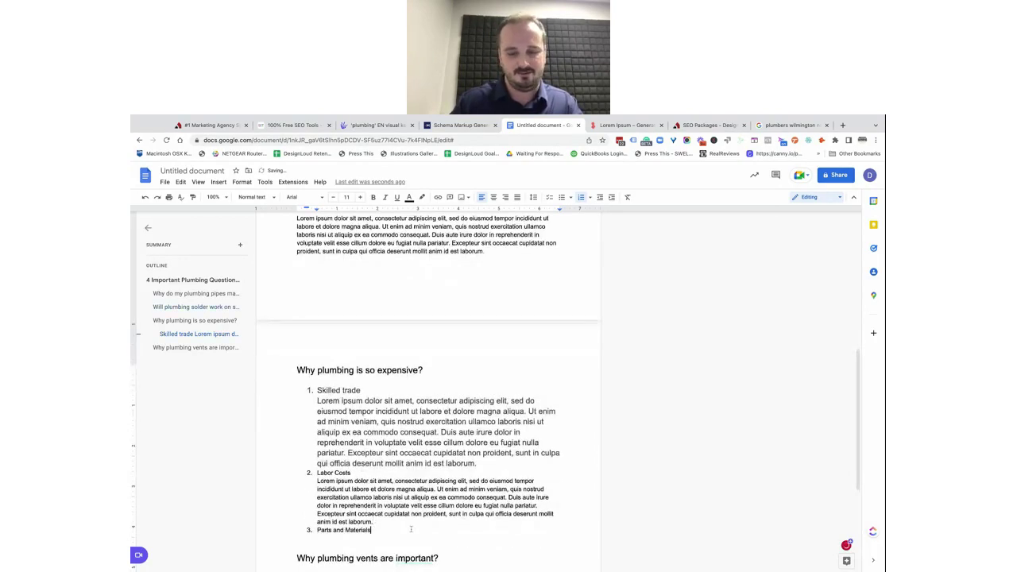
key(shift+Return)
text(Lorem ipsum dolor sit amet, consectetur adipiscing elit, sed do eiusmod tempor incididunt ut labore et dolore magna aliqua. Ut enim ad minim veniam, quis nostrud exercitation ullamco laboris nisi ut aliquip ex ea commodo consequat. Duis aute irure dolor in reprehenderit in voluptate velit esse cillum dolore eu fugiat nulla pariatur. Excepteur sint occaecat cupidatat non proident, sunt in culpa qui officia deserunt mollit anim id est laborum.)
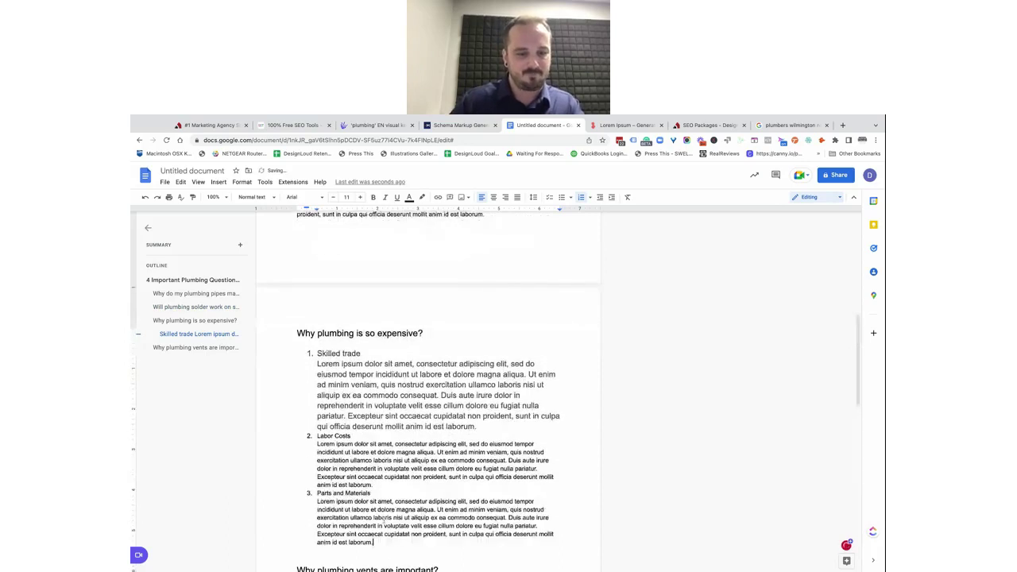
- Set the lorem ipsum paragraph under "Skilled trade" to the Normal text style
scroll(382, 519, down, 2)
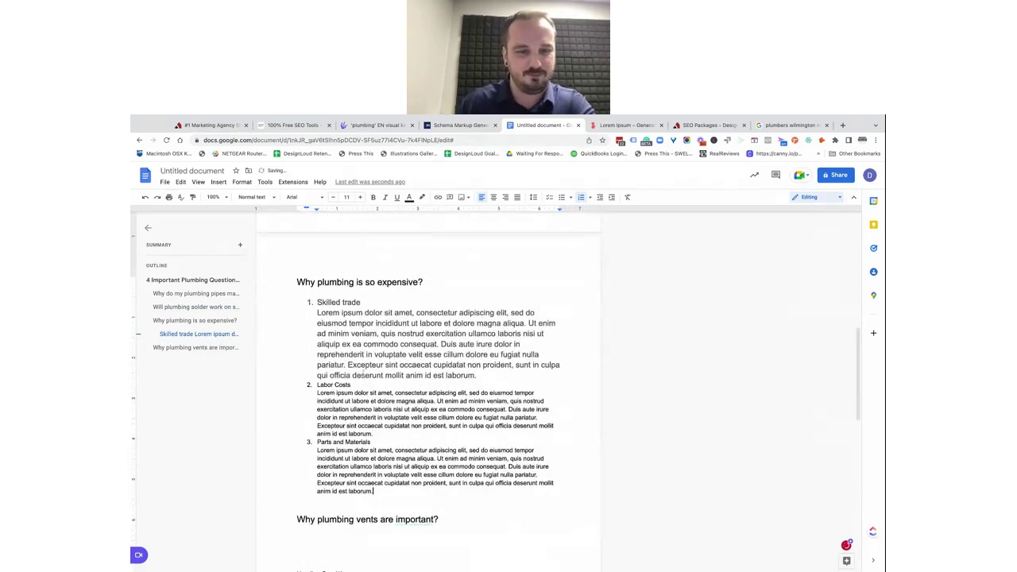
drag(484, 374, 316, 313)
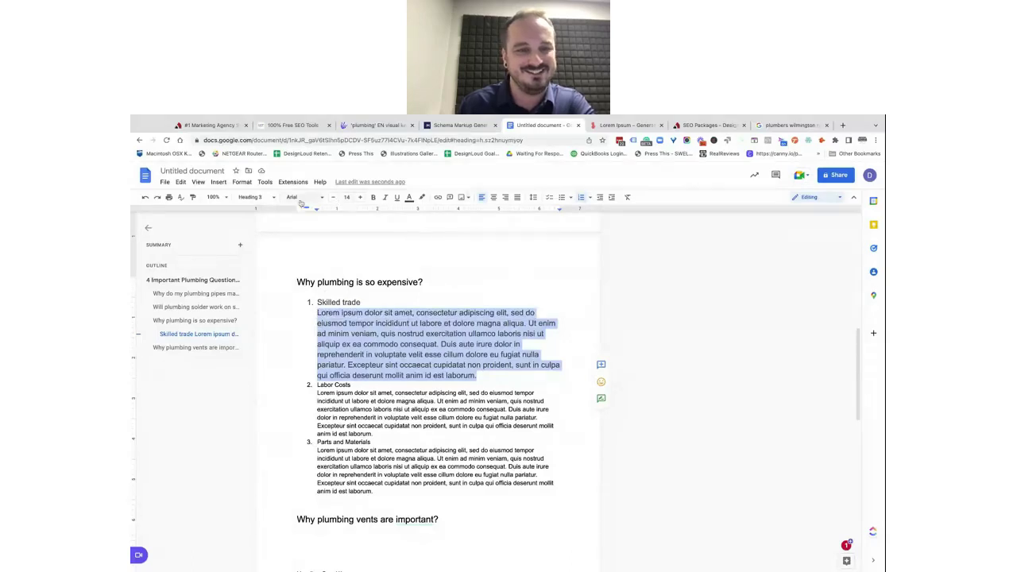
click(256, 197)
mouse_move(263, 253)
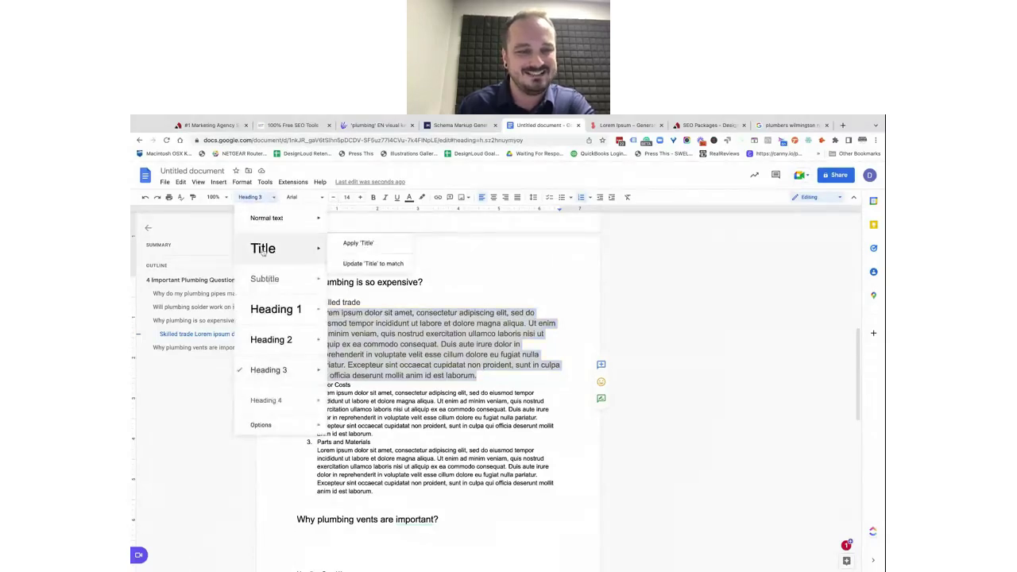
click(280, 218)
click(356, 353)
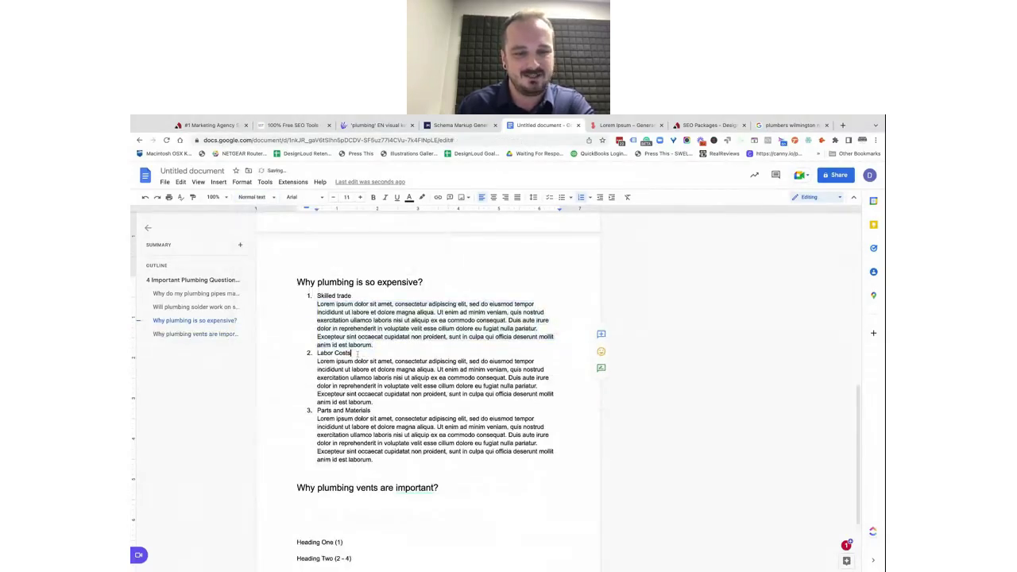
- Add a blank line below each numbered item title and another blank line after the "Skilled trade" and "Labor Costs" paragraphs
key(Return)
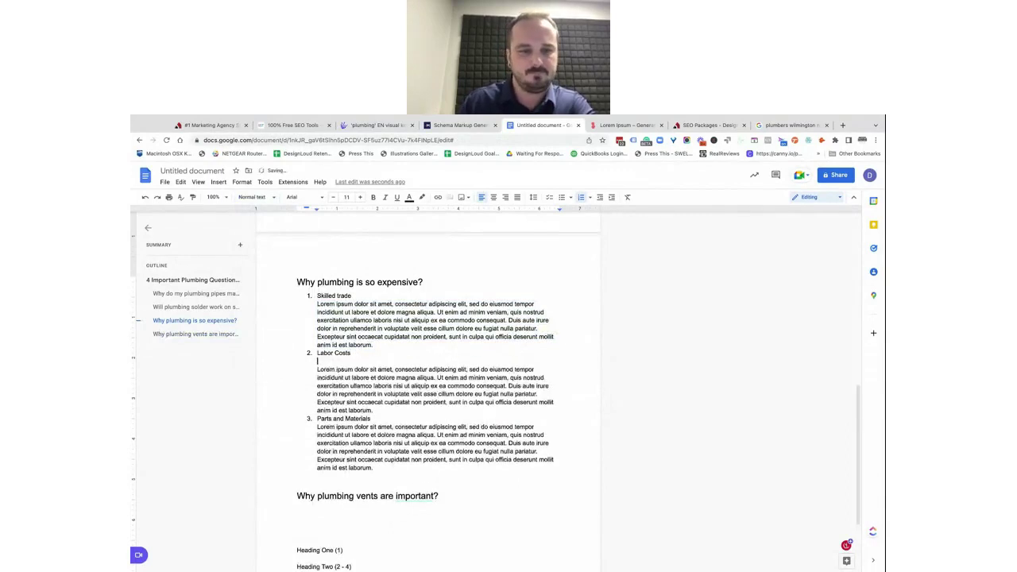
click(366, 295)
key(Return)
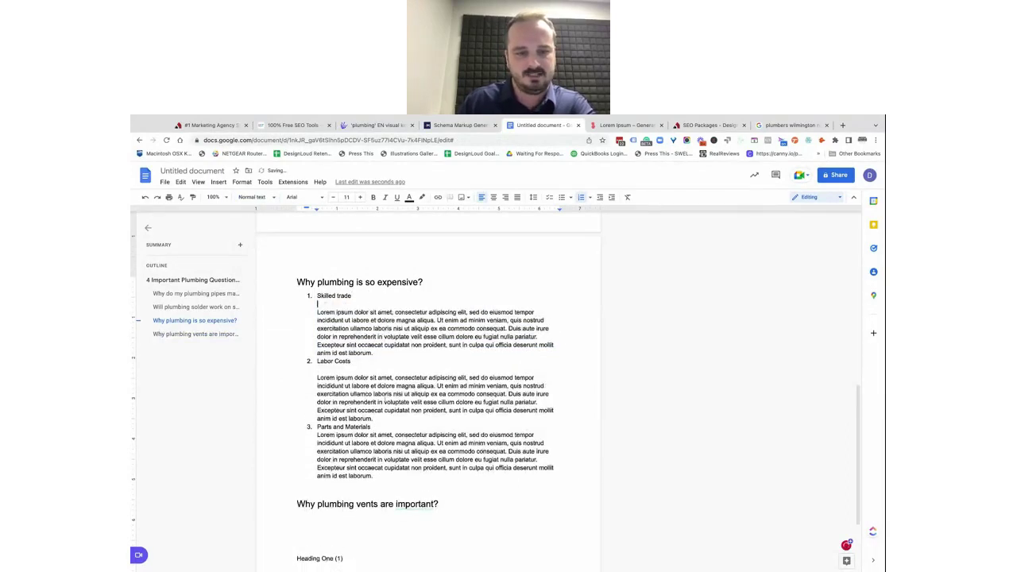
key(Return)
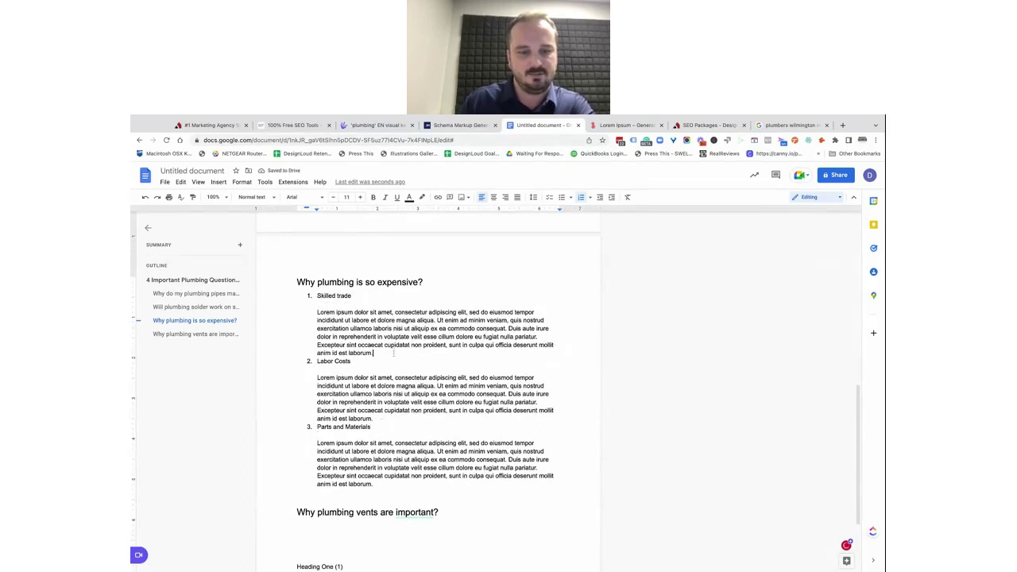
key(Return)
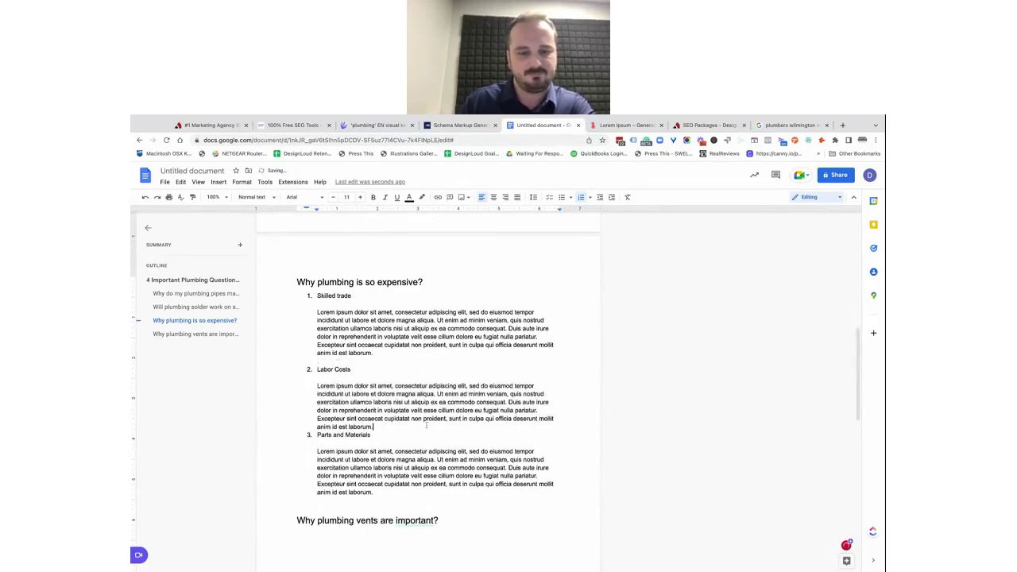
click(427, 426)
key(Return)
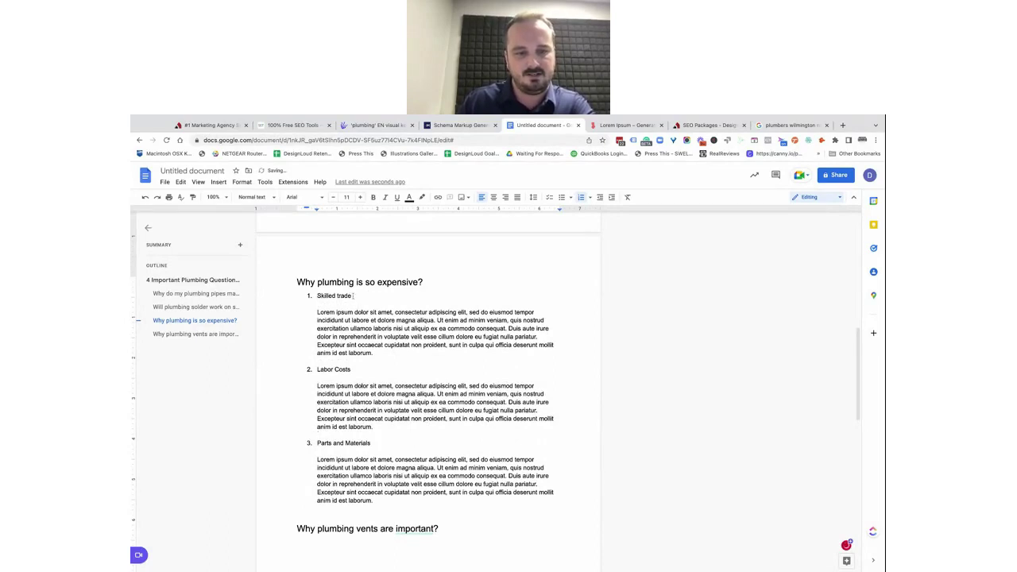
- Apply the Heading 3 style to the "Skilled trade", "Labor Costs" and "Parts and Materials" list items
triple_click(352, 296)
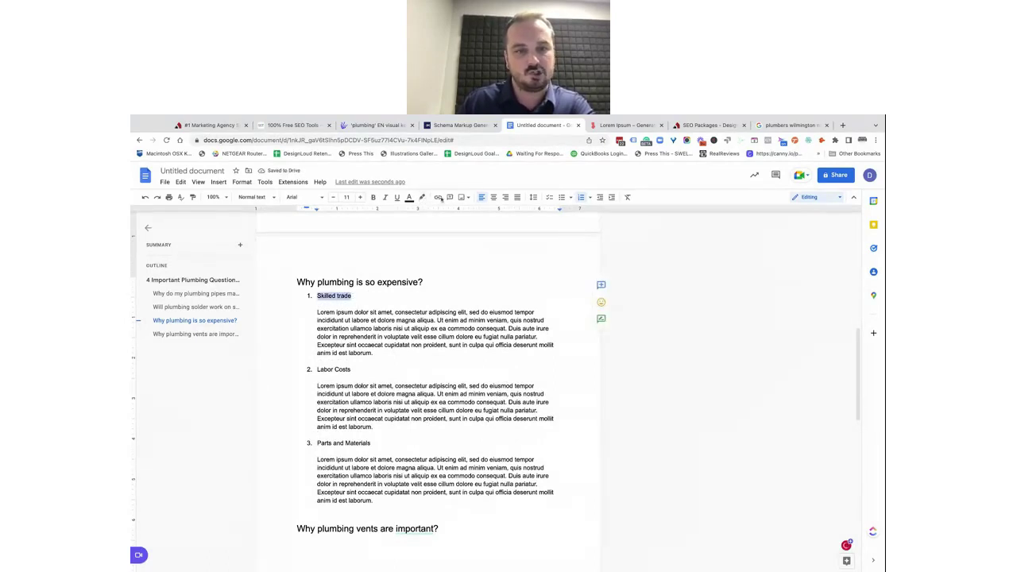
click(256, 197)
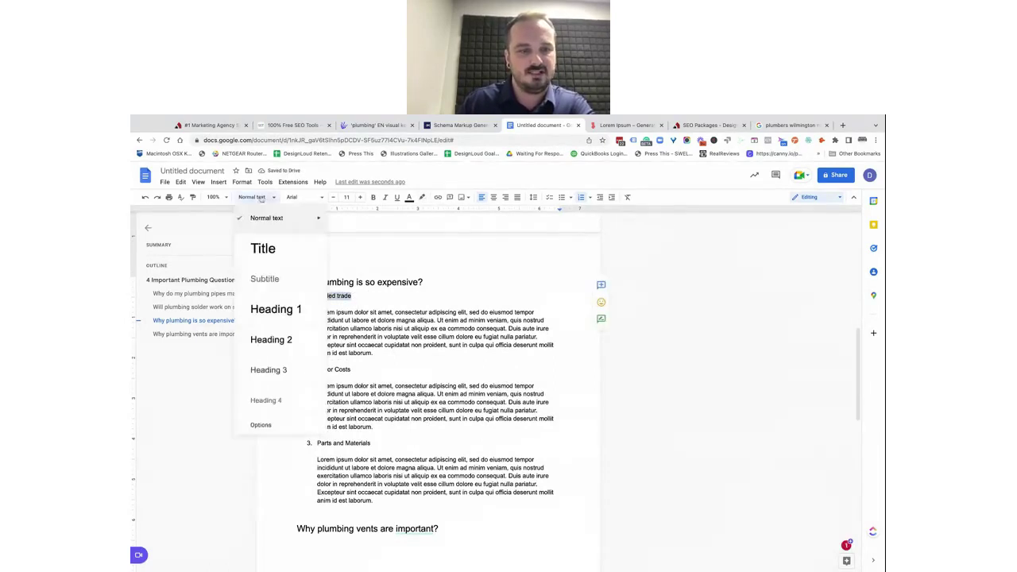
click(272, 370)
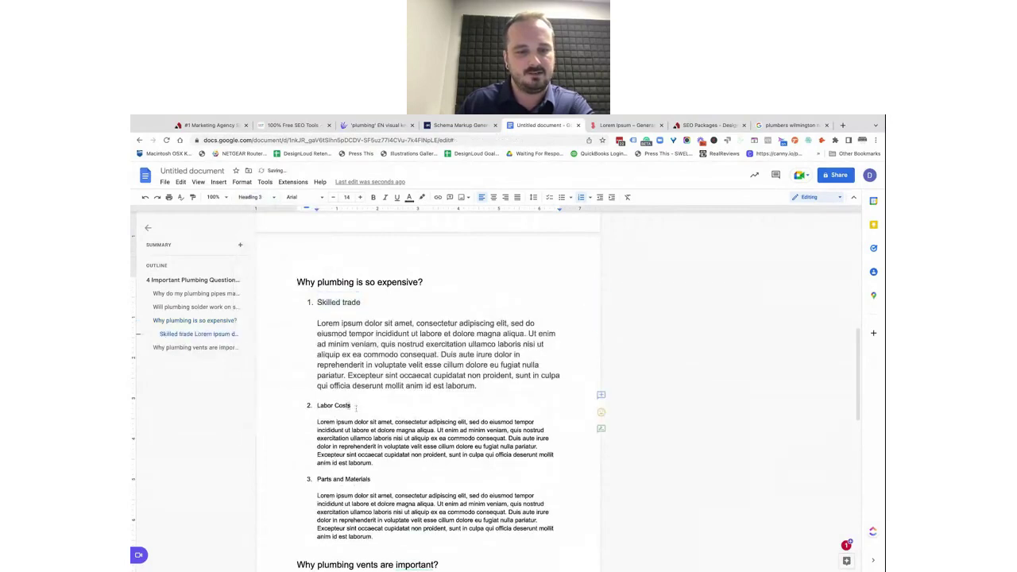
triple_click(350, 405)
click(262, 197)
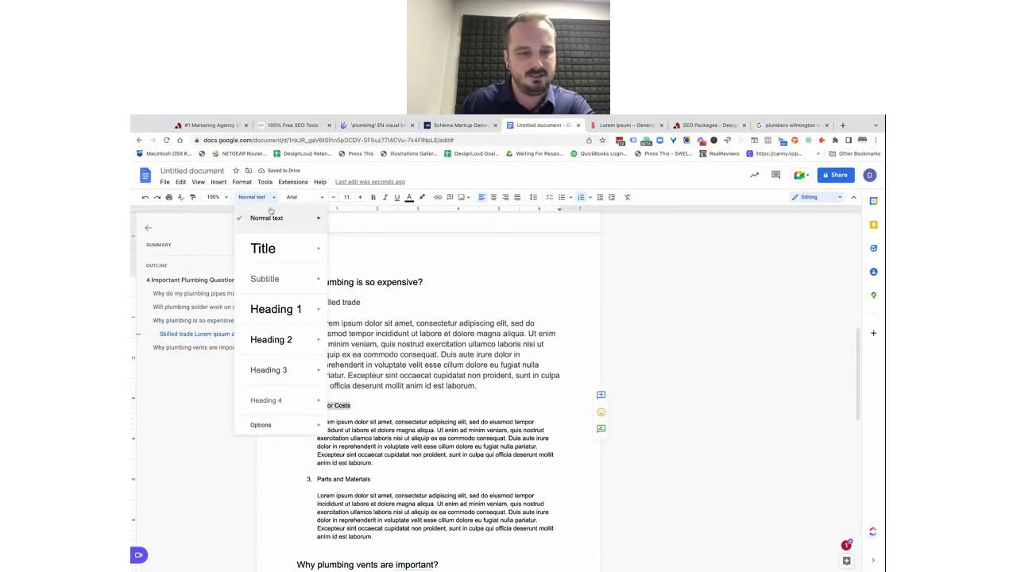
click(286, 370)
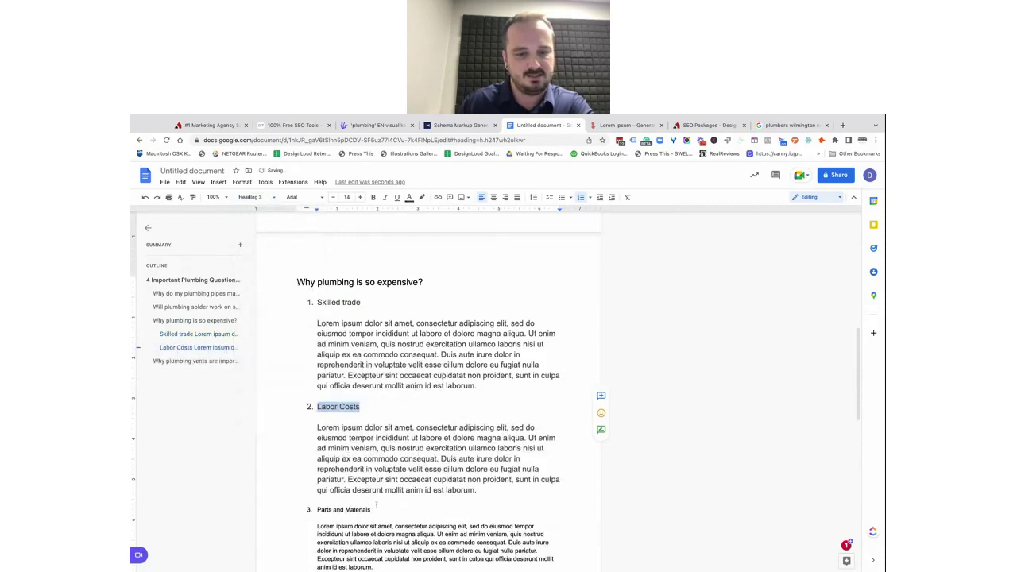
triple_click(373, 509)
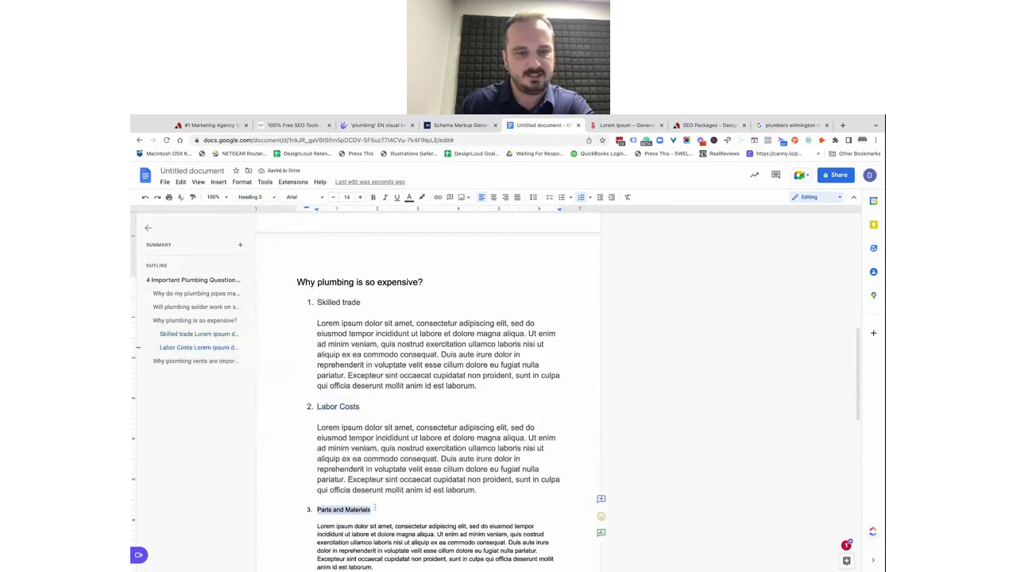
click(272, 197)
click(361, 365)
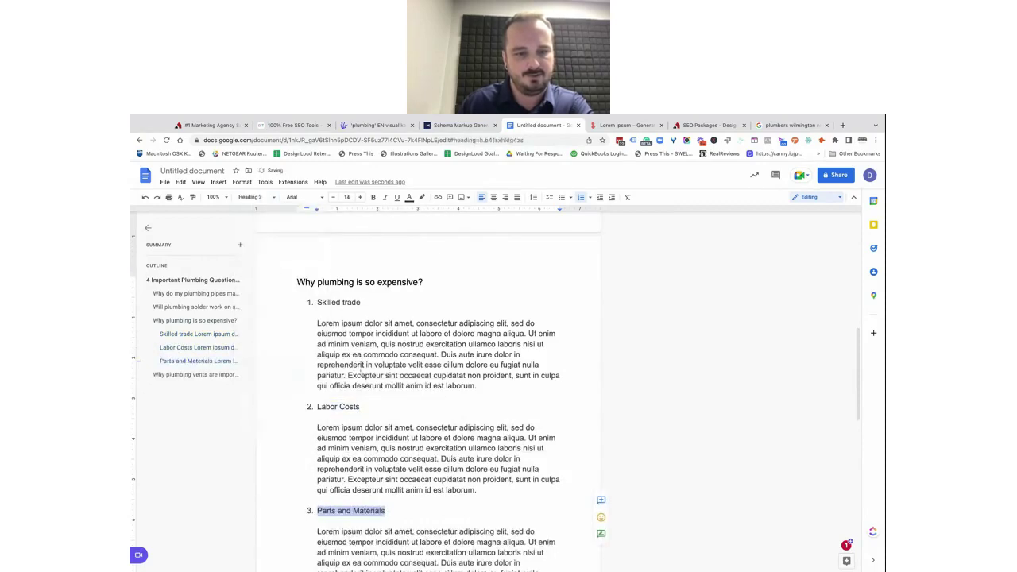
- Copy the lorem ipsum paragraph under "Labor Costs" and paste it as two paragraphs below the "Why plumbing vents are important?" heading
scroll(328, 521, down, 2)
click(496, 432)
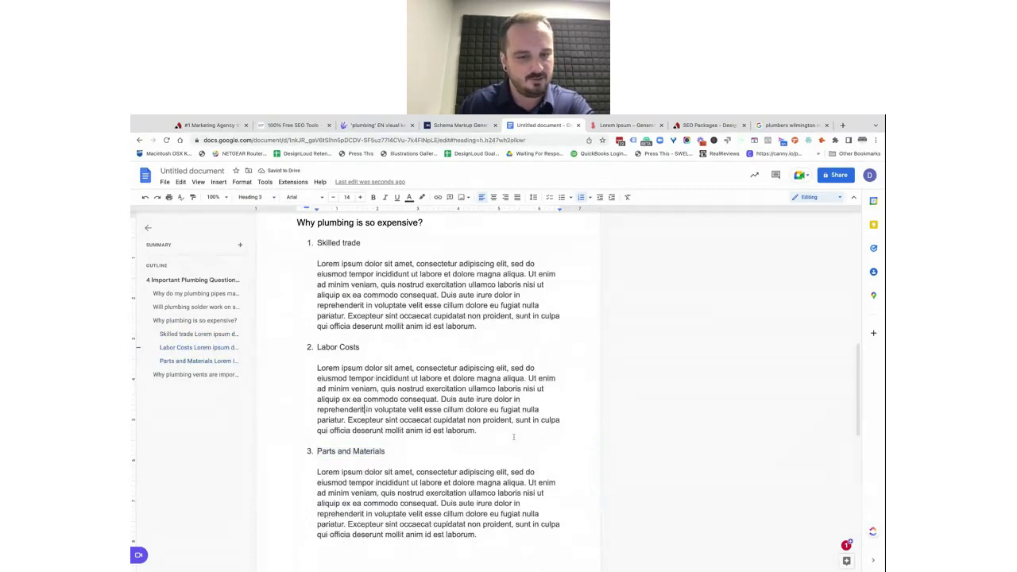
key(shift+Up)
key(shift+Up)
key(shift+Up)
key(shift+Up)
key(shift+Up)
key(shift+Up)
key(shift+Up)
key(ctrl+c)
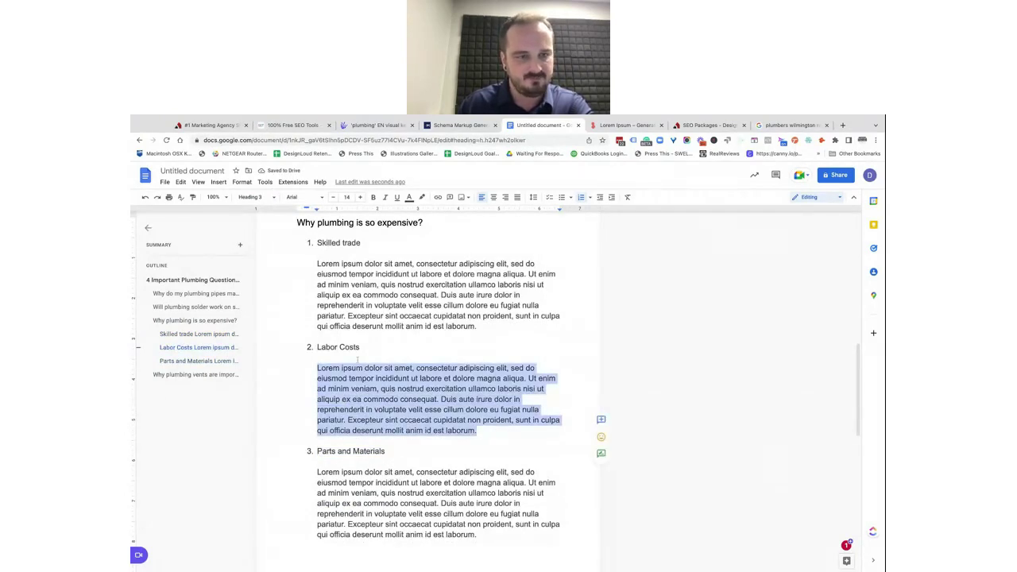
scroll(357, 360, down, 5)
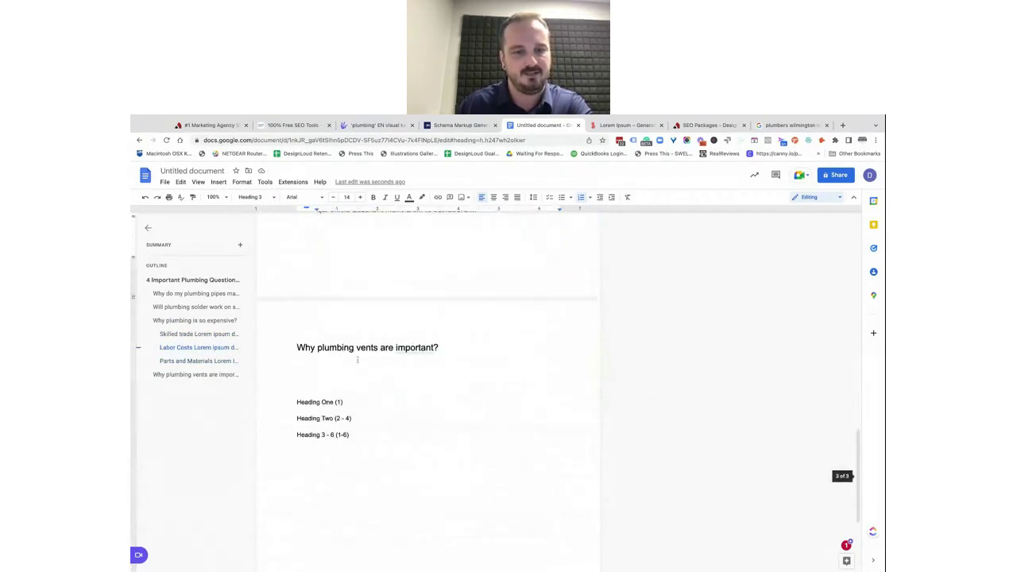
click(432, 372)
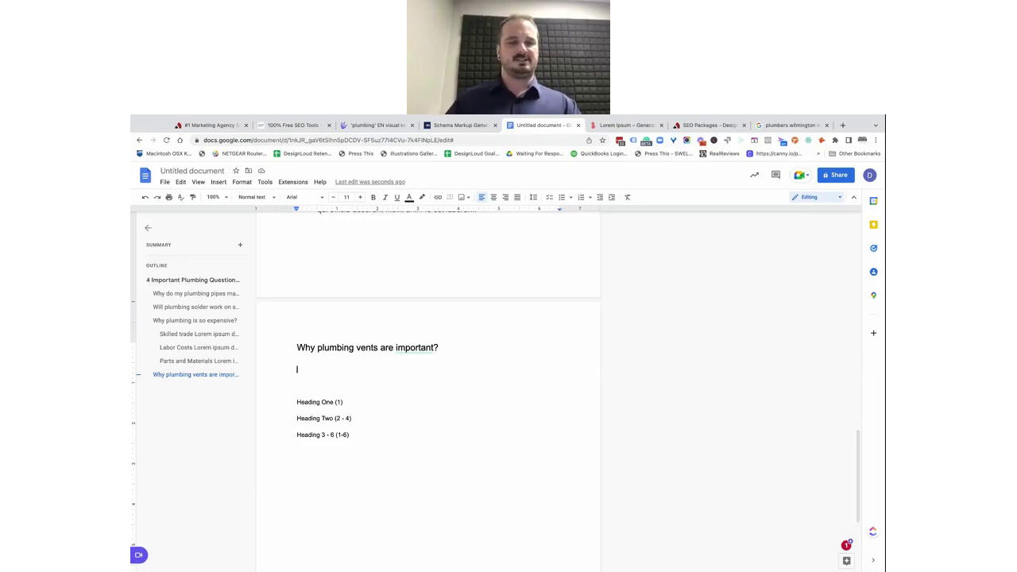
key(ctrl+v)
key(Return)
key(ctrl+v)
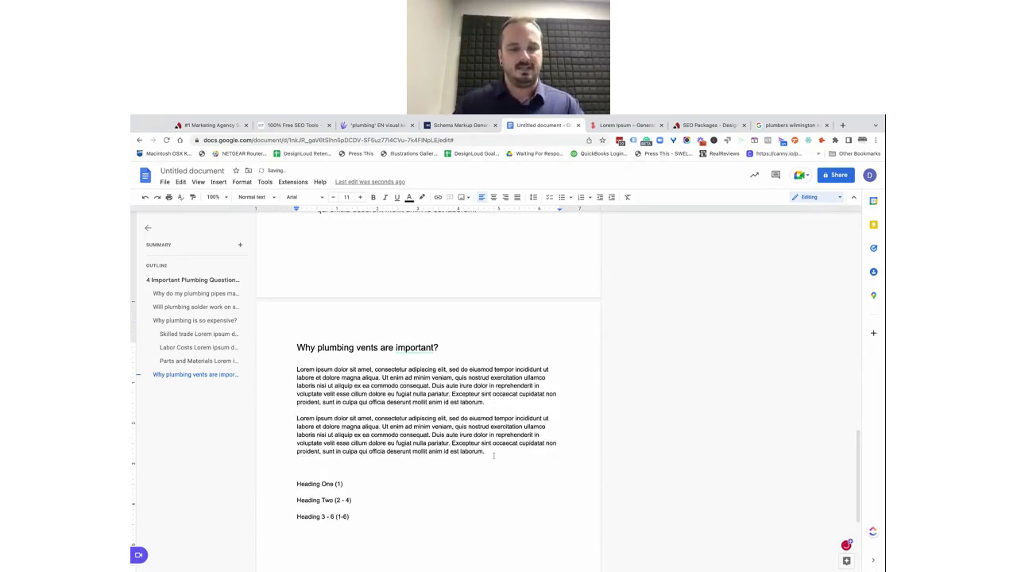
- Review the article's structure, including the vents paragraphs, the title, the bulleted list and the question headings
drag(493, 456, 296, 369)
click(194, 320)
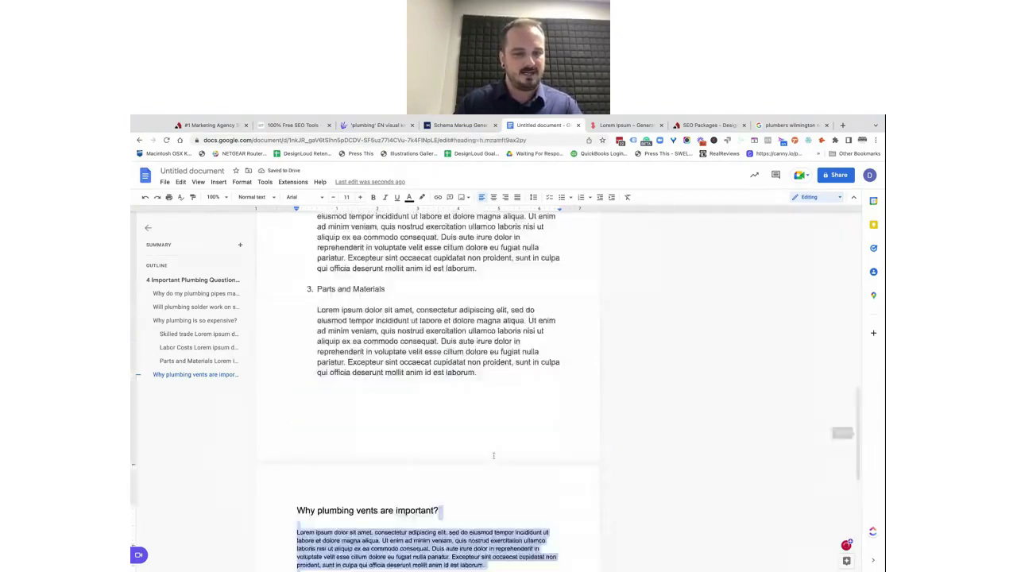
scroll(429, 381, up, 10)
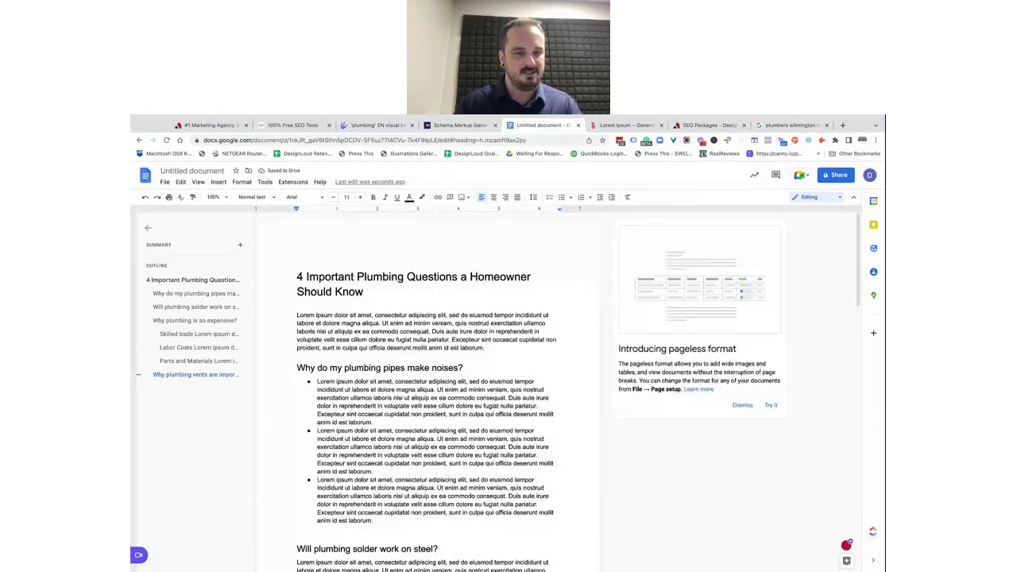
scroll(405, 318, down, 1)
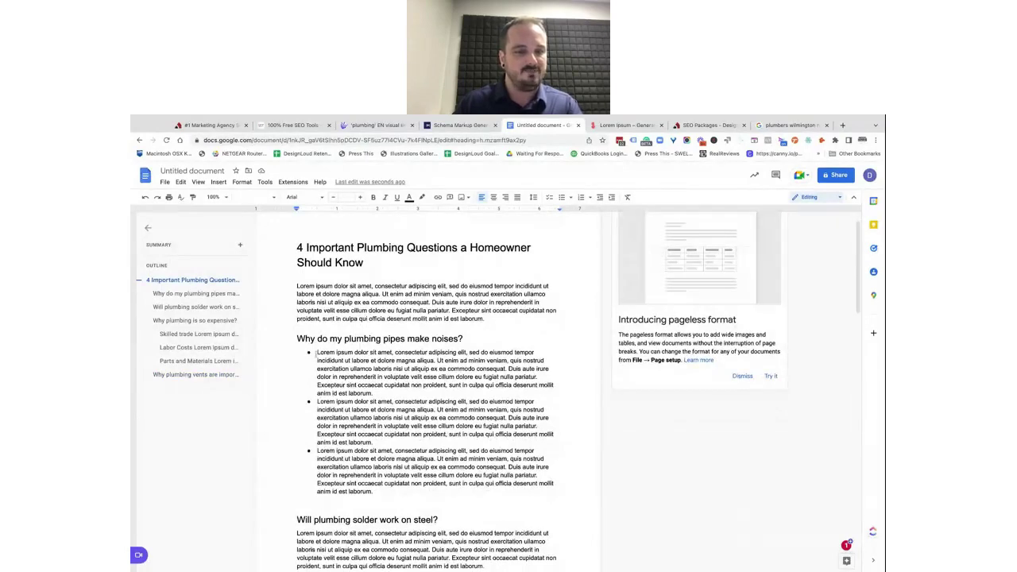
drag(316, 352, 299, 499)
scroll(299, 499, down, 5)
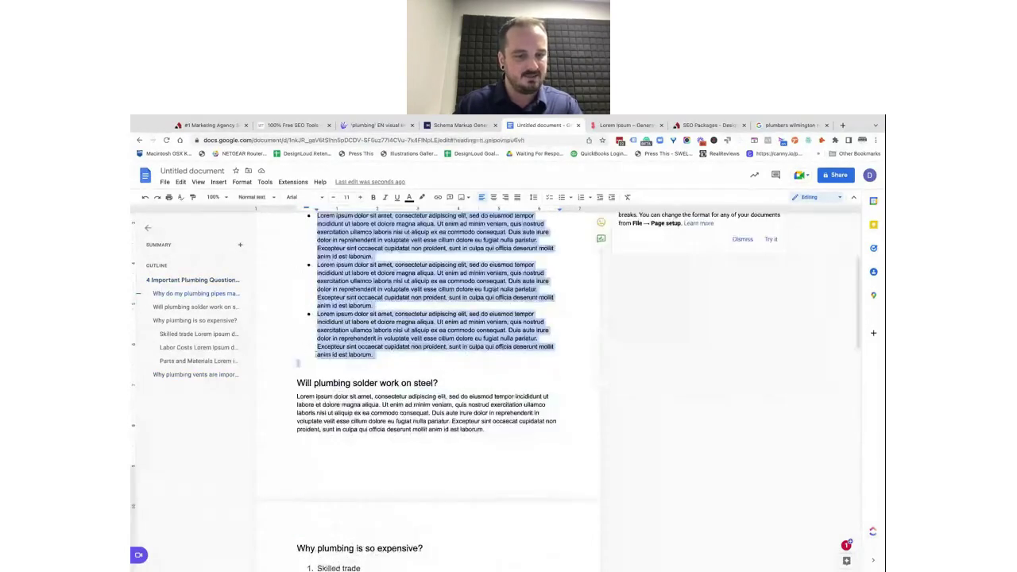
click(339, 522)
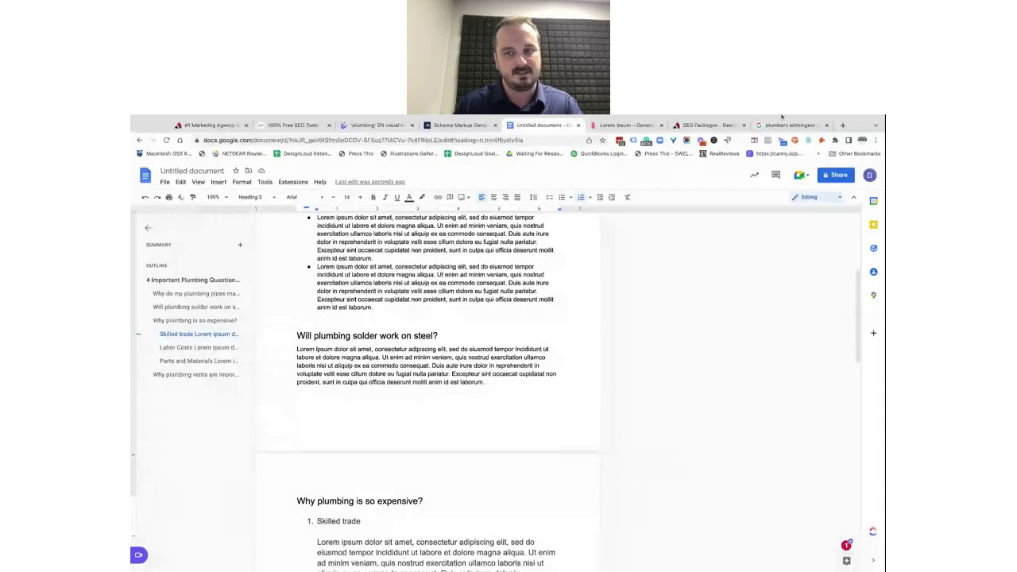
- Look at the Google search for "plumbers wilmington nc" in the other browser tab and return to the article document
click(785, 125)
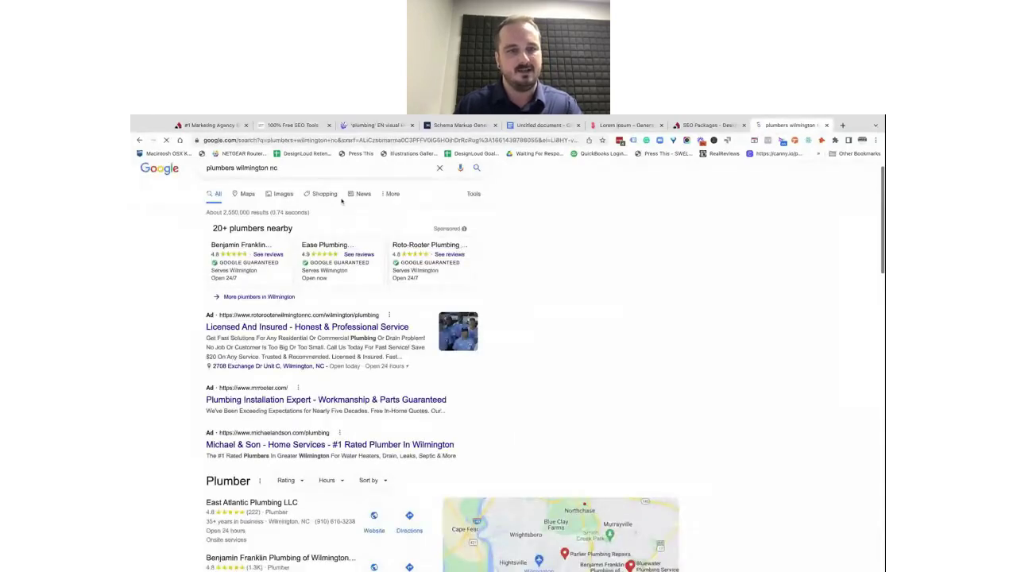
triple_click(321, 173)
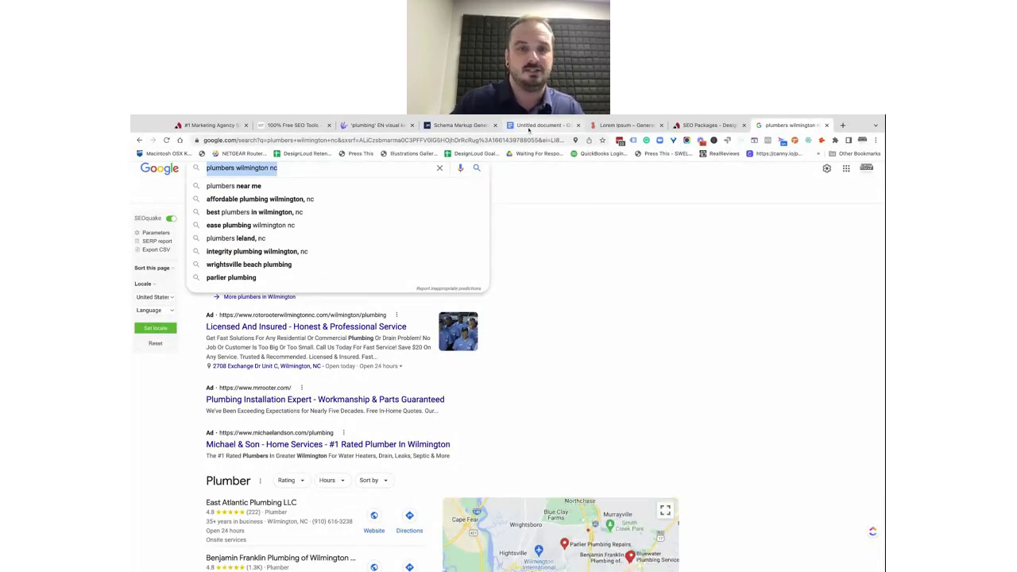
key(super+5)
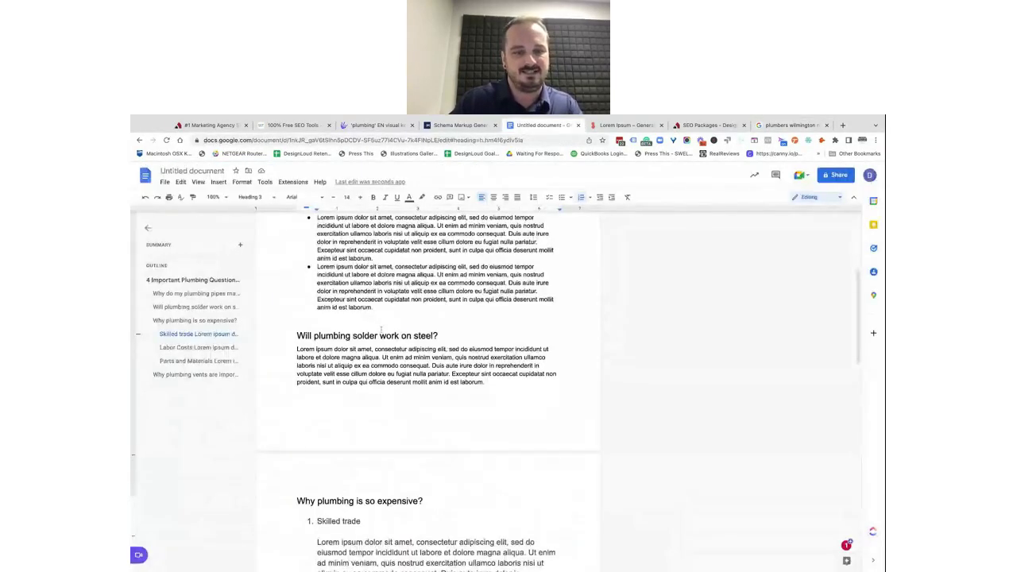
- Copy the heading "Why do my plumbing pipes make noises?" from the article and search Google for it
click(196, 293)
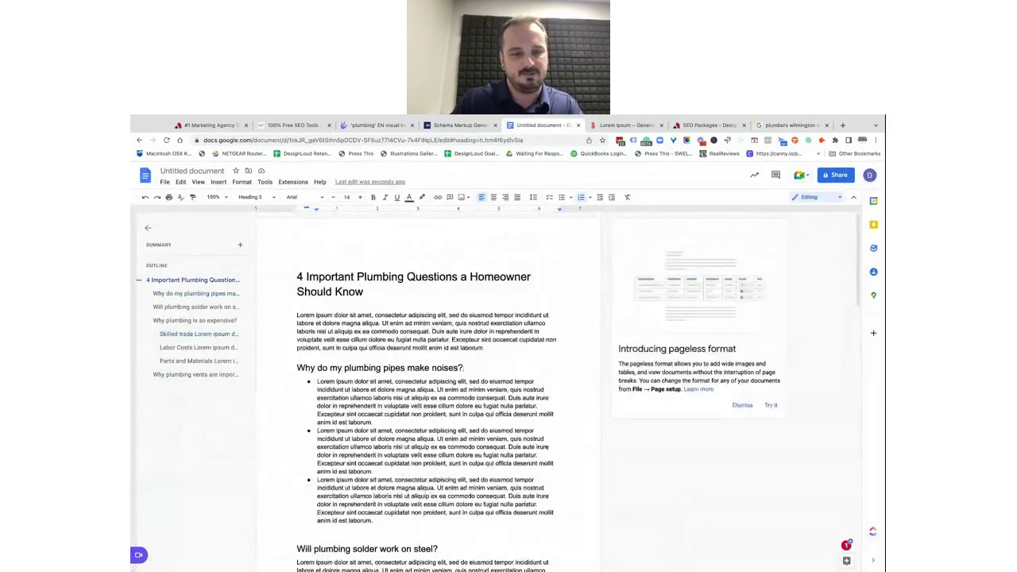
drag(463, 367, 297, 367)
key(super+c)
key(ctrl+alt+2)
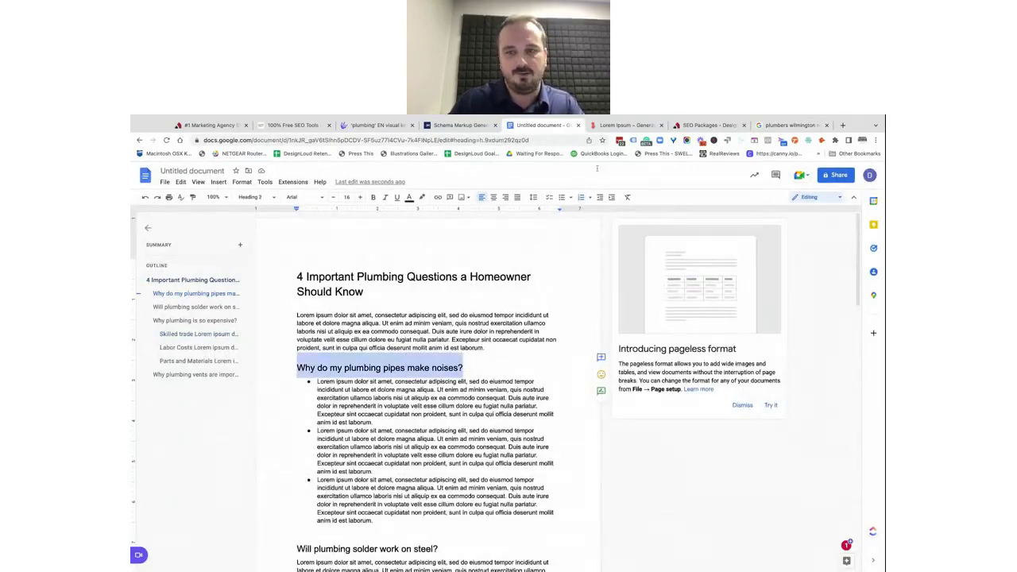
click(779, 124)
click(307, 163)
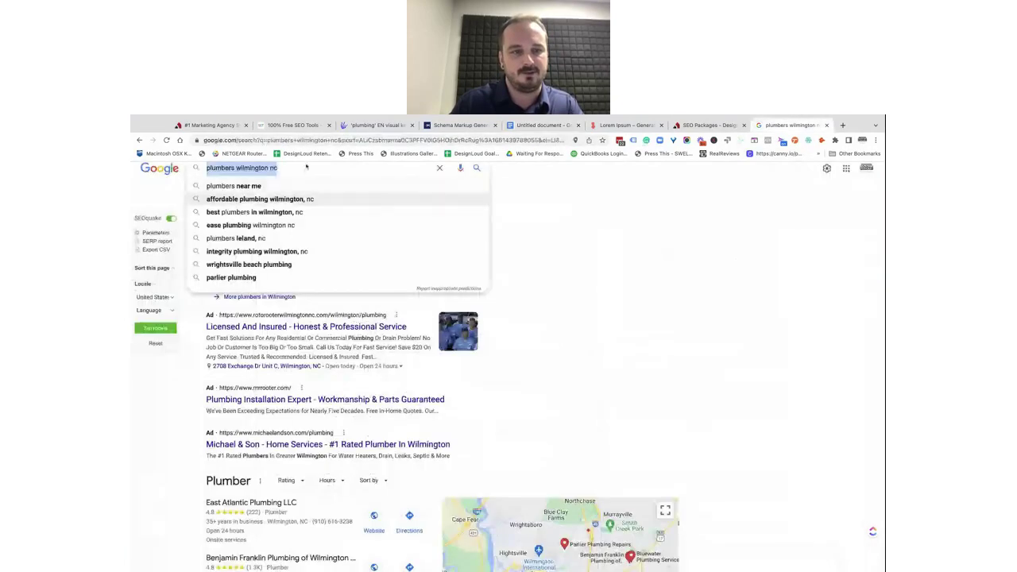
key(super+v)
key(Return)
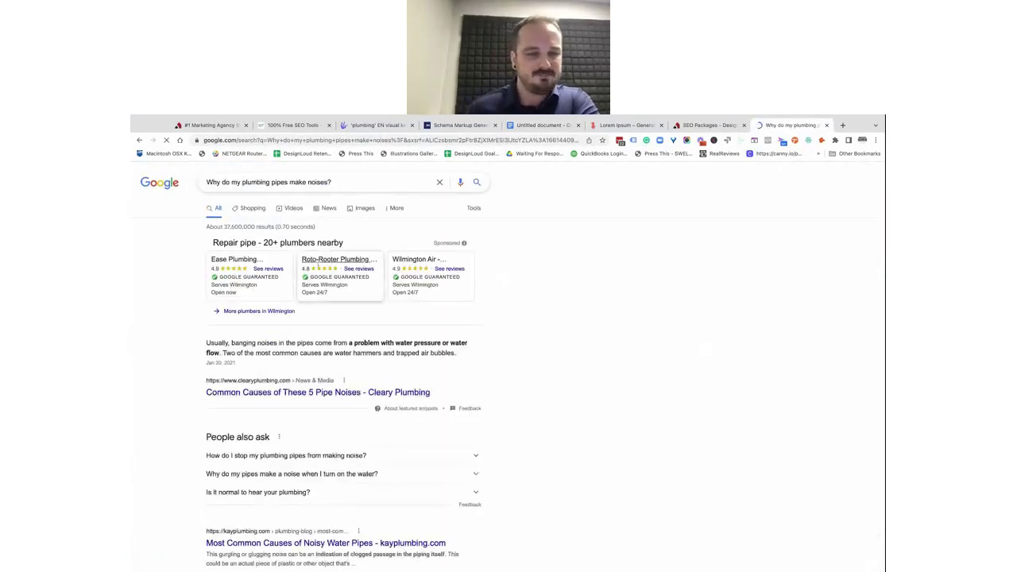
- Examine the "People also ask" answers on stopping pipe noise, noise when turning on the water, and whether hearing plumbing is normal
scroll(246, 379, down, 2)
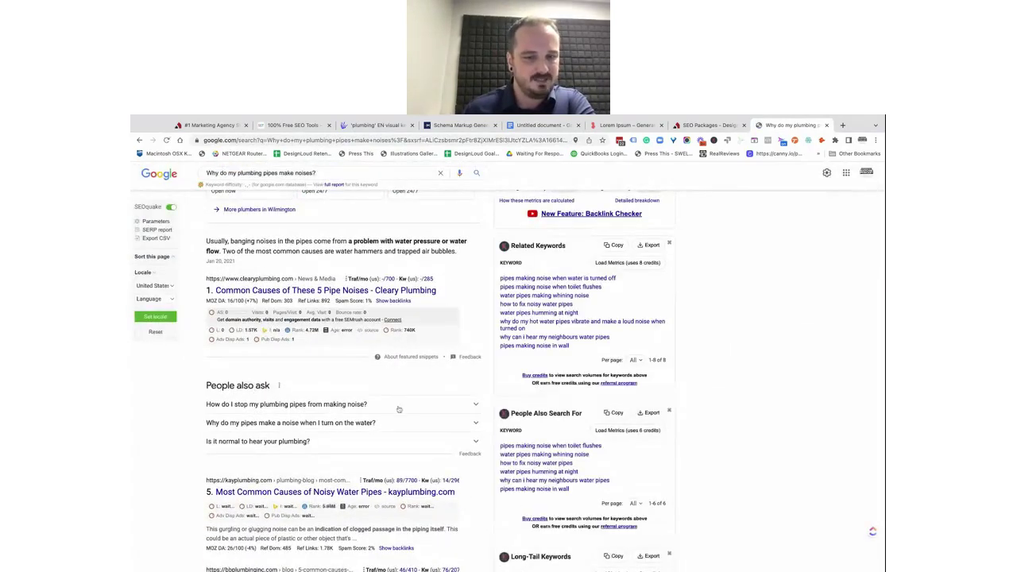
click(475, 407)
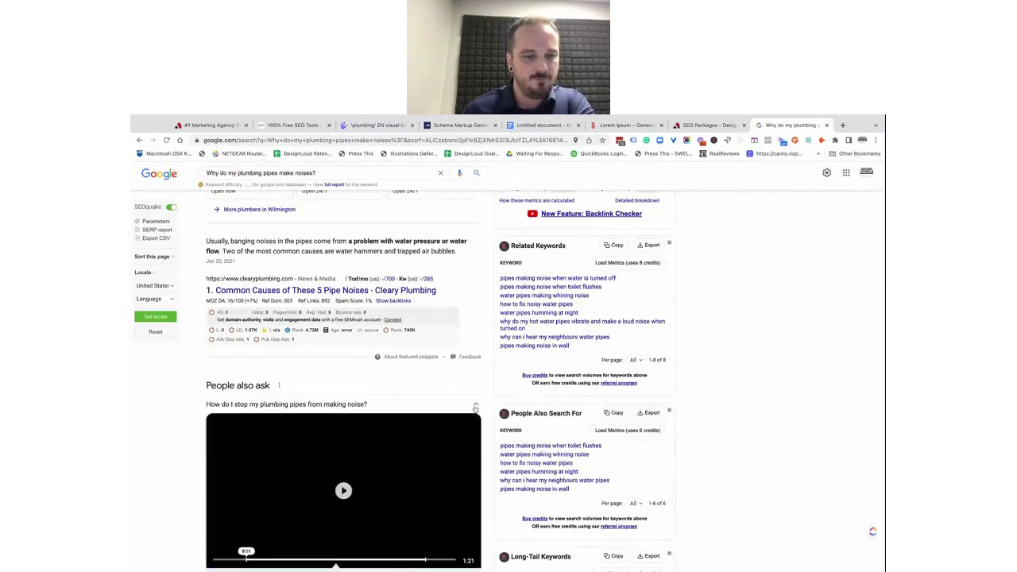
scroll(482, 326, down, 2)
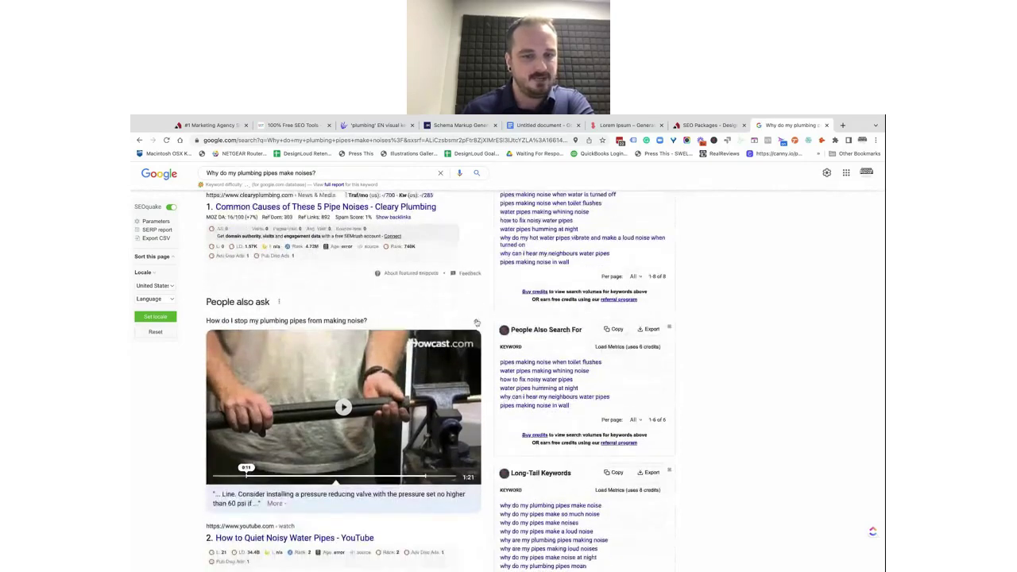
click(476, 323)
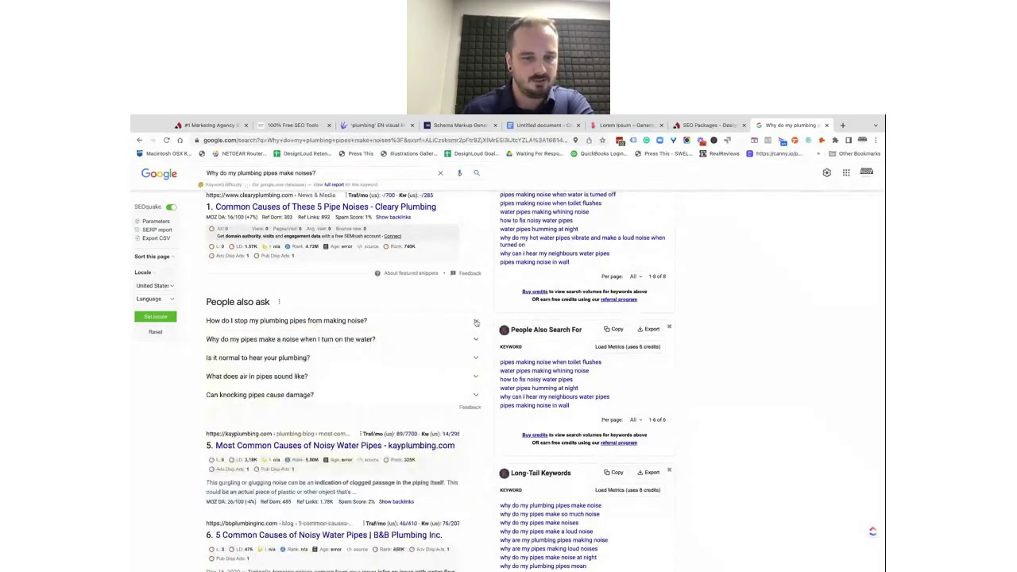
click(476, 340)
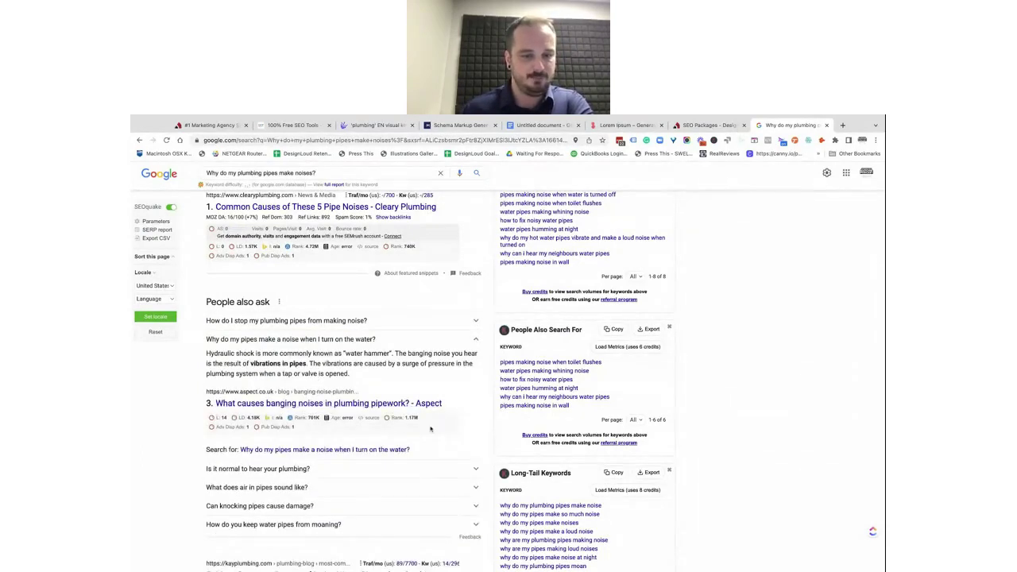
click(456, 472)
scroll(453, 477, down, 3)
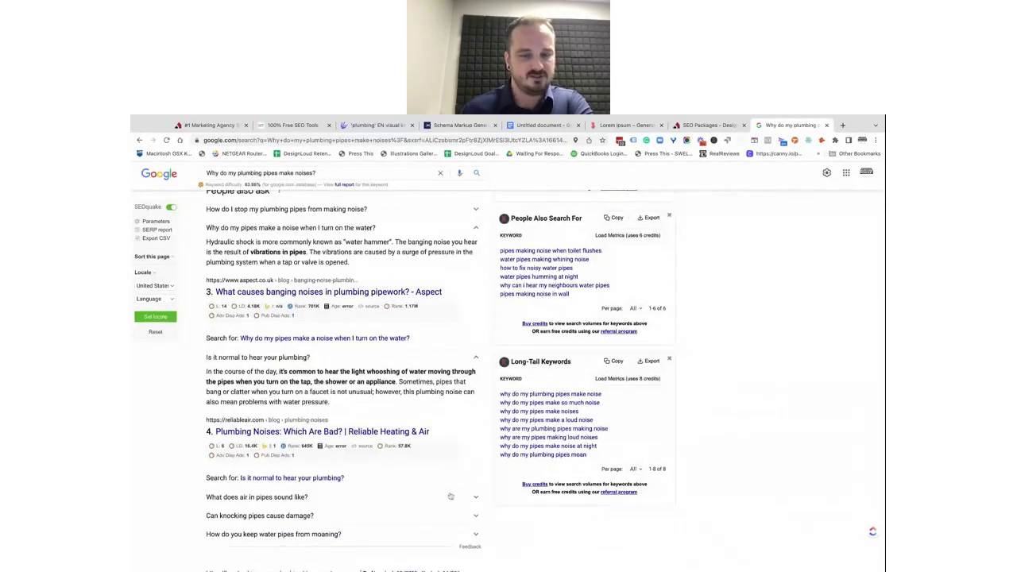
- Collapse the open answers under "People also ask" on the pipe noise results page
scroll(450, 493, down, 1)
scroll(445, 461, up, 4)
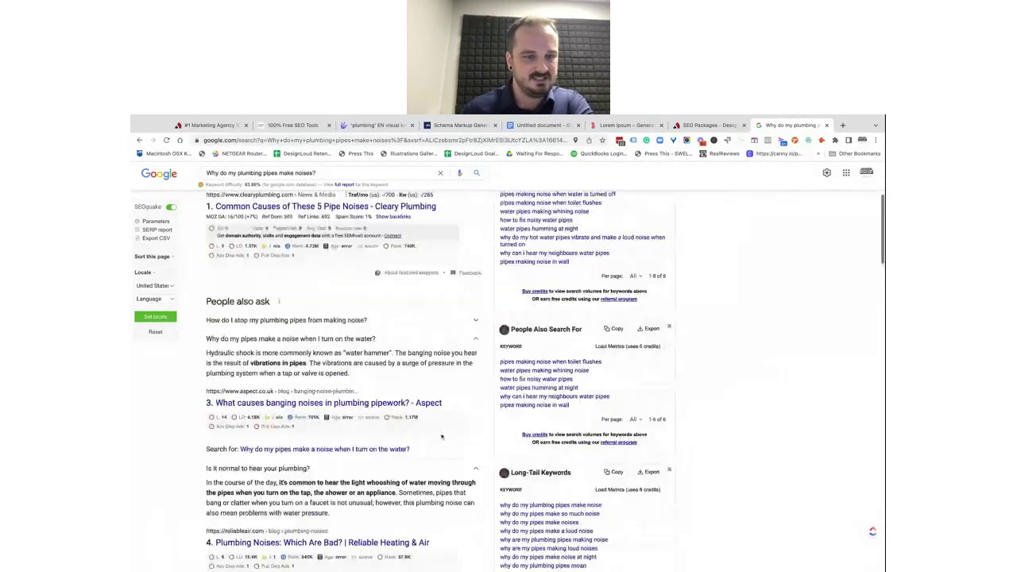
click(476, 338)
scroll(476, 360, down, 5)
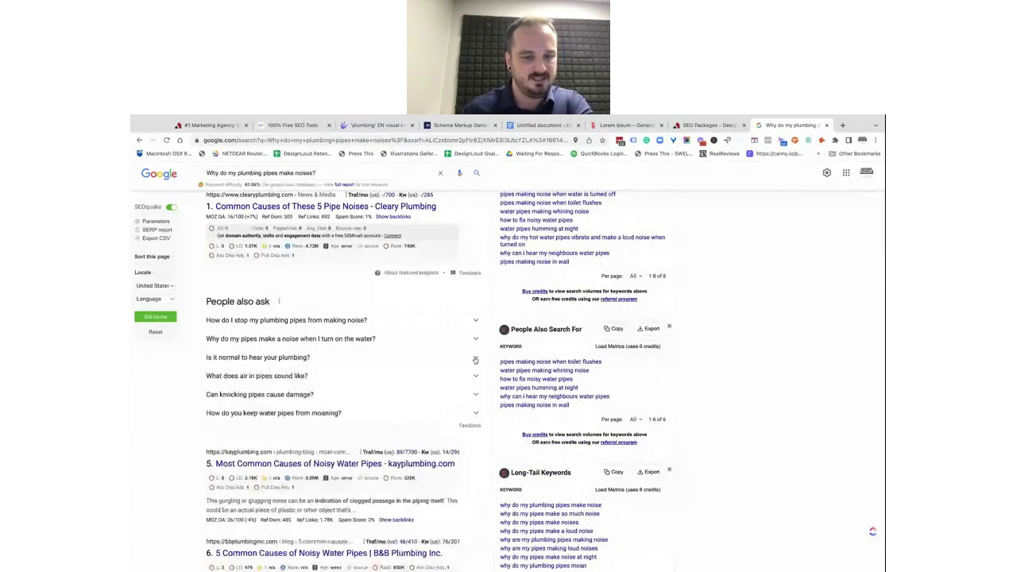
- Search Google for "how to build a website for free" using the suggested query
click(346, 174)
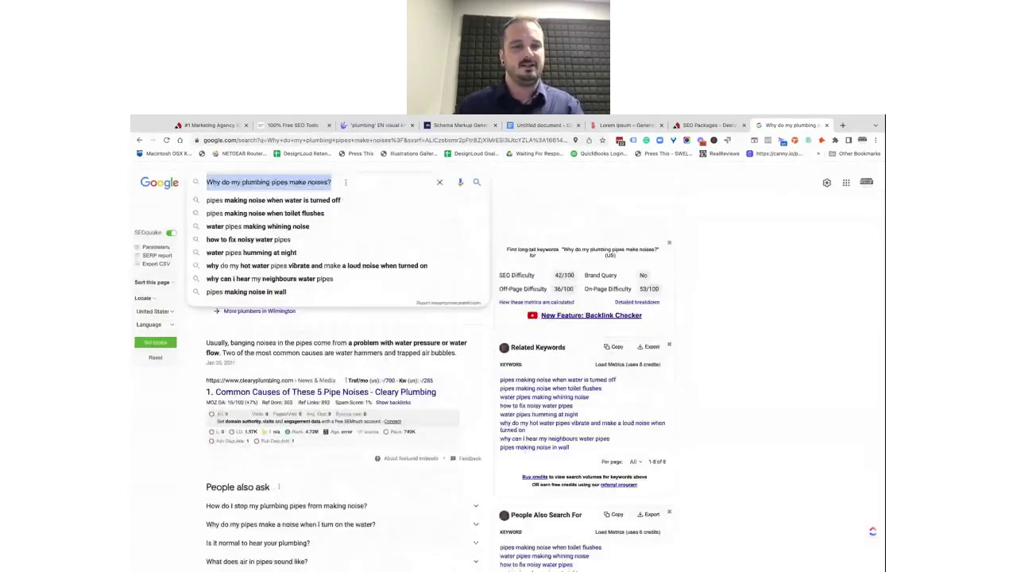
text(How )
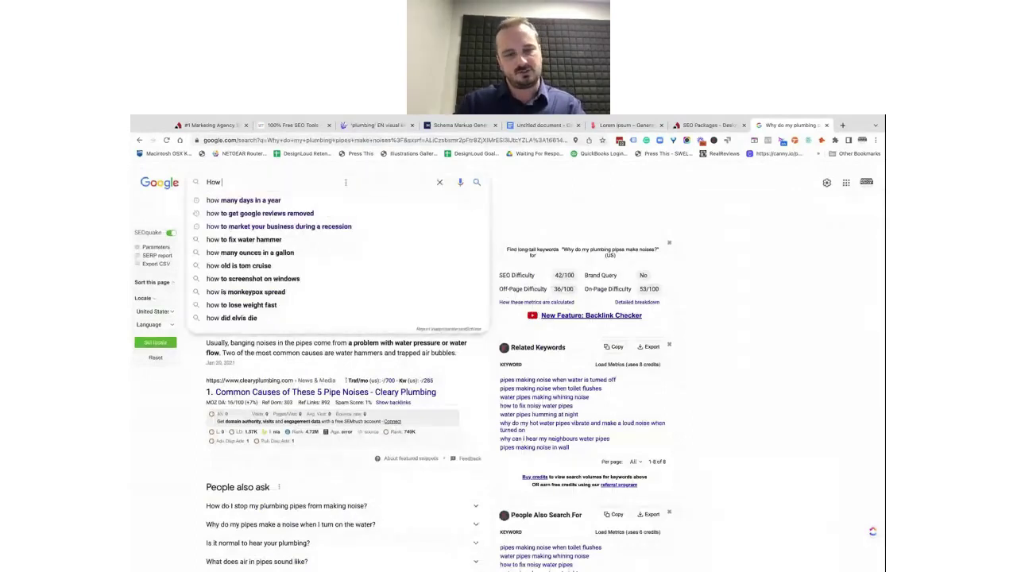
text(to build a websit)
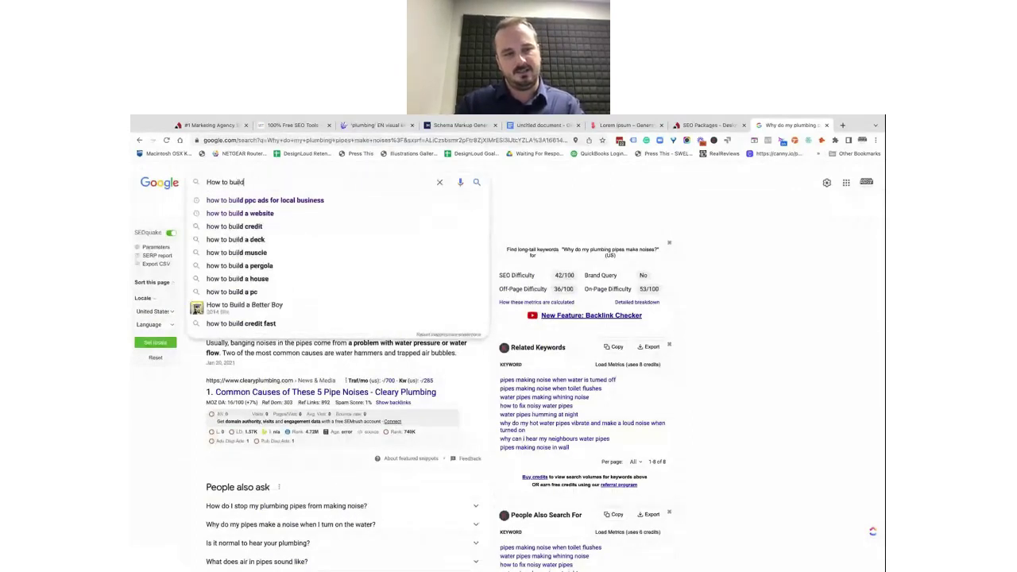
key(Down)
key(Down)
key(Return)
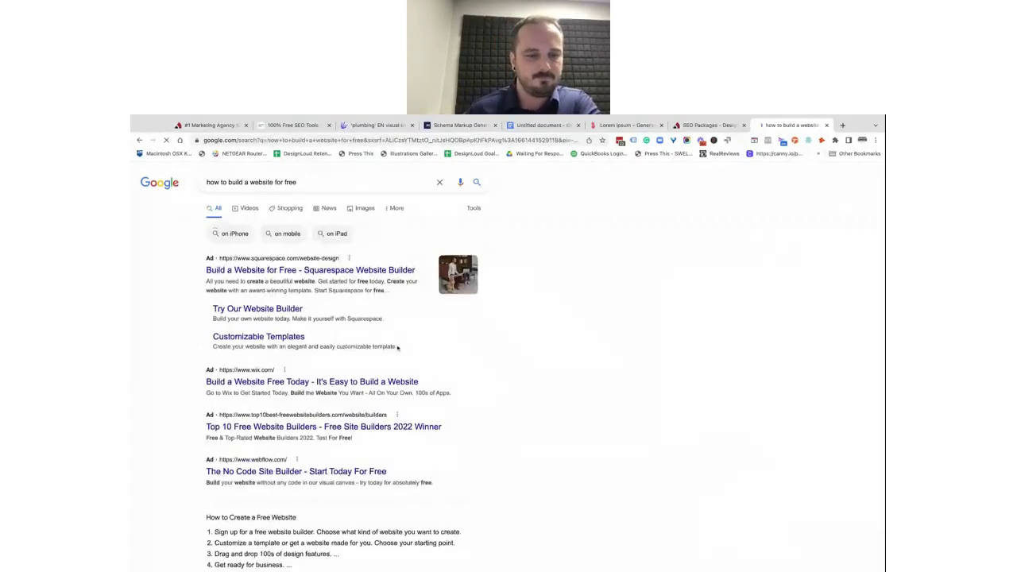
- Highlight the "How to Create a Free Website" heading and its six listed steps in the featured snippet
scroll(319, 436, down, 3)
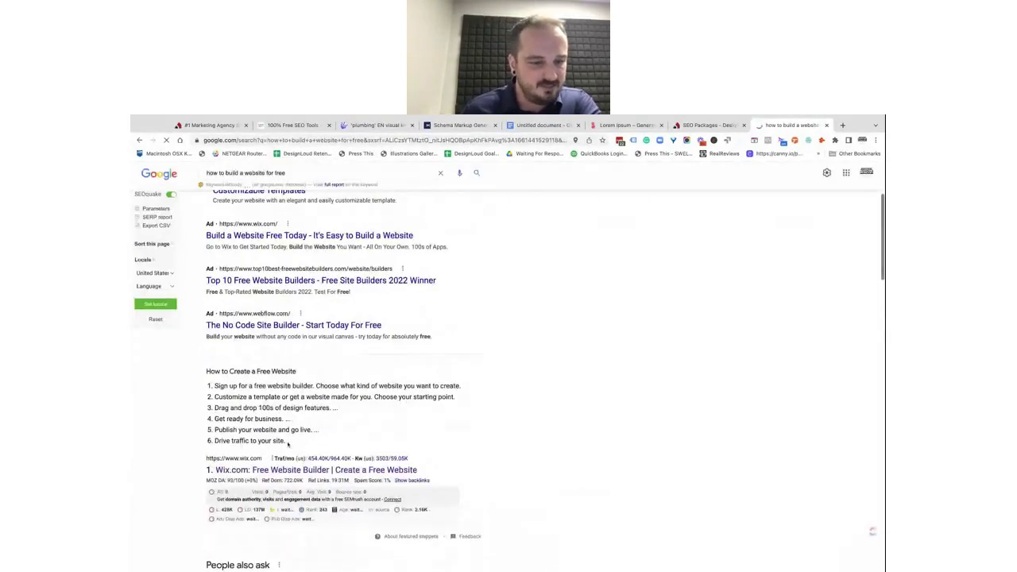
drag(288, 444, 213, 385)
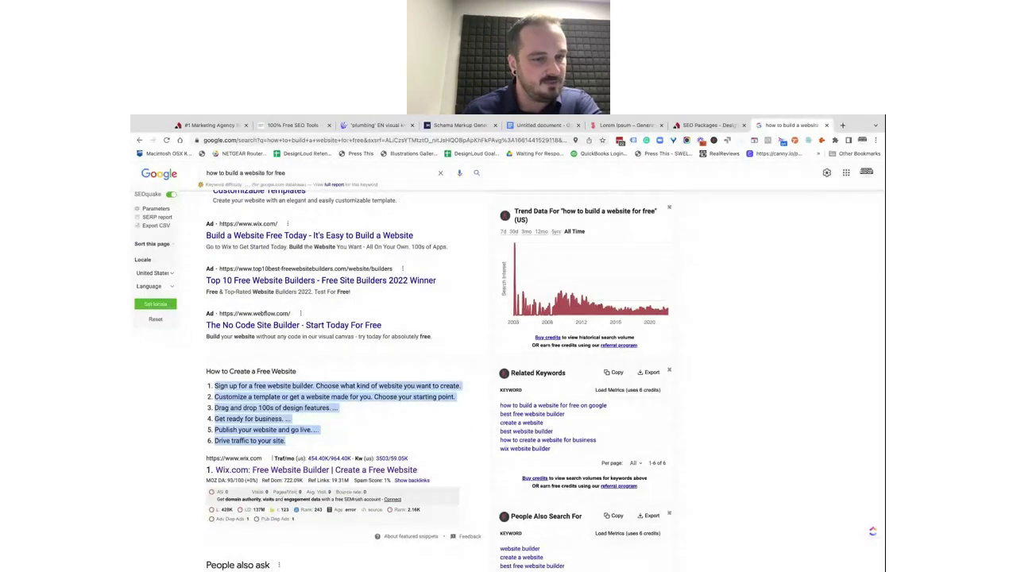
triple_click(298, 373)
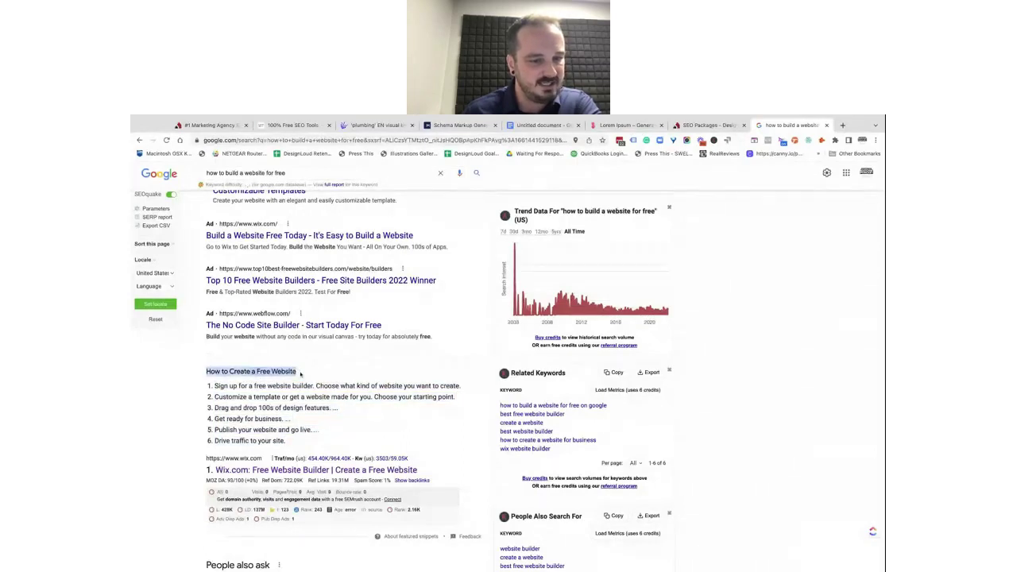
drag(283, 440, 213, 386)
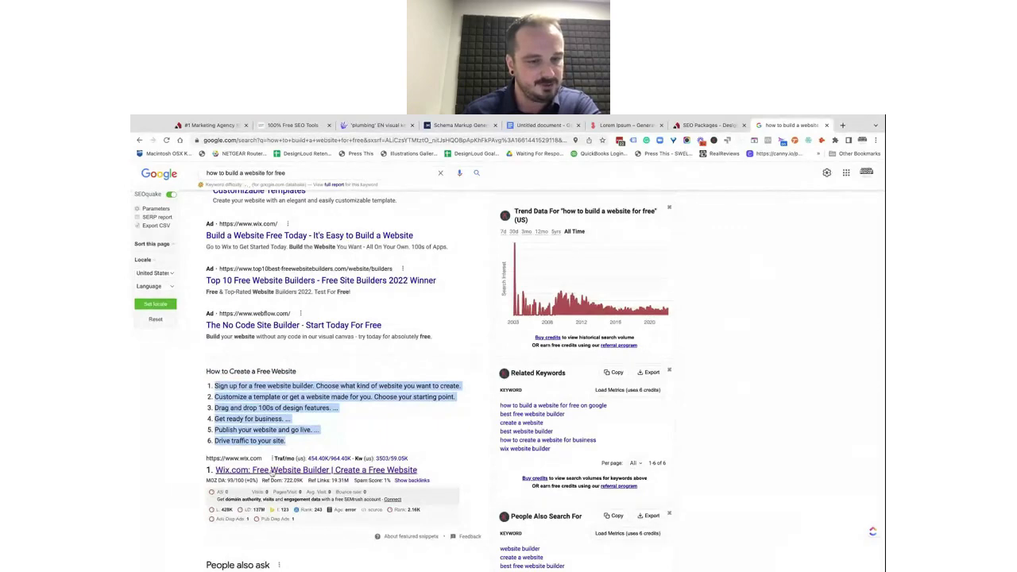
- Open the Wix.com result behind the snippet and find its "How to Create a Free Website" section
click(271, 470)
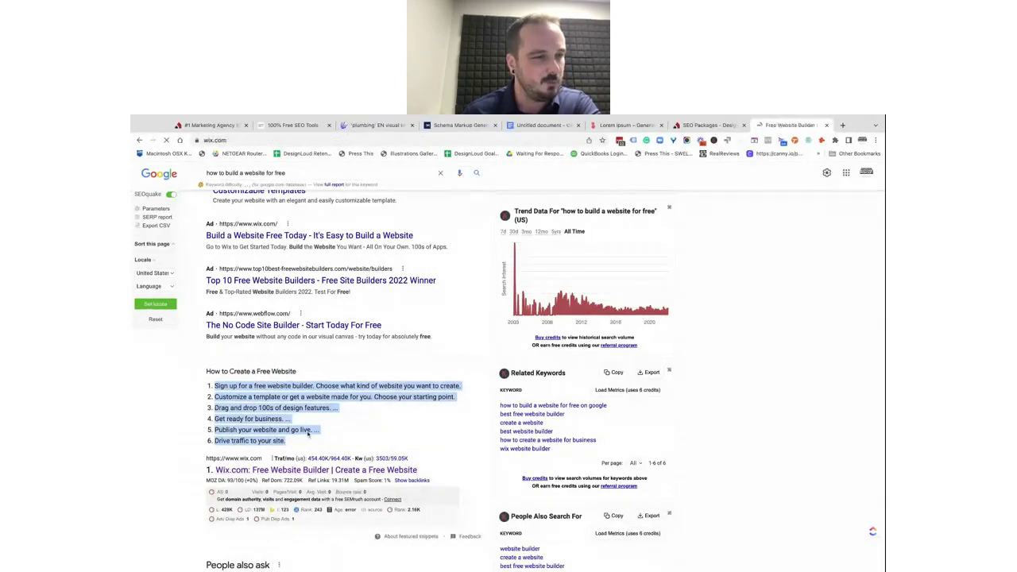
scroll(310, 422, down, 10)
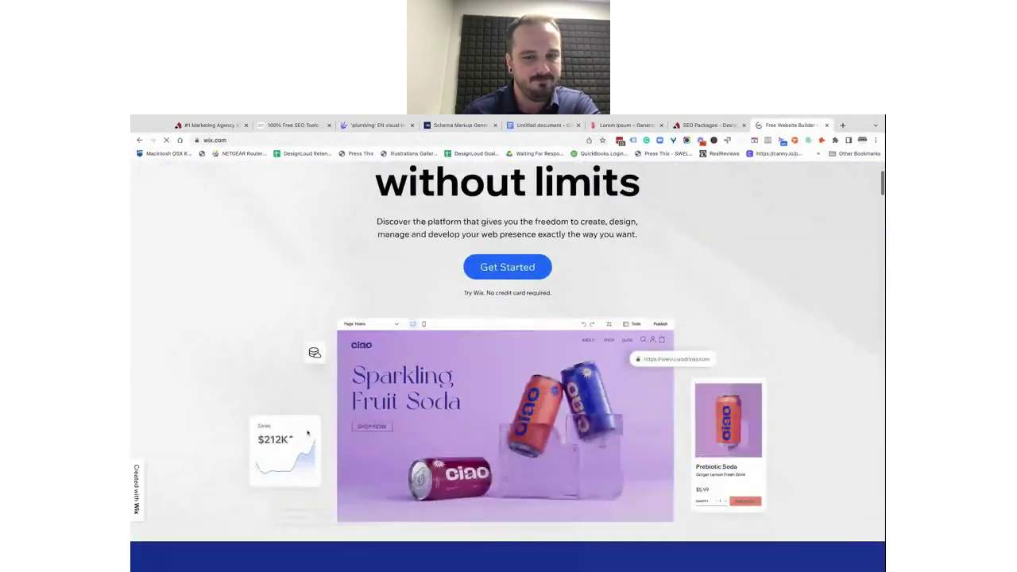
scroll(313, 410, down, 10)
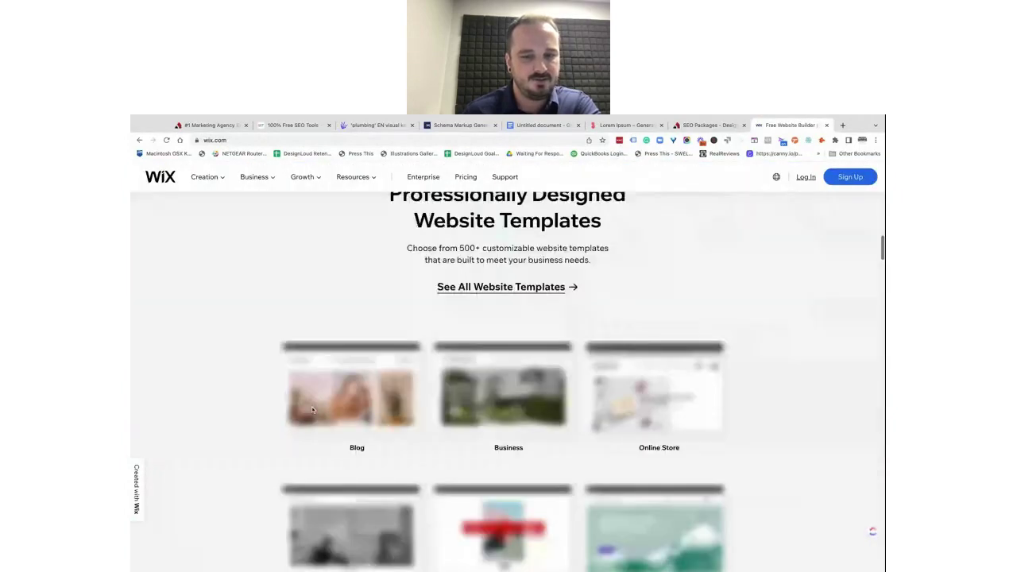
scroll(508, 381, down, 10)
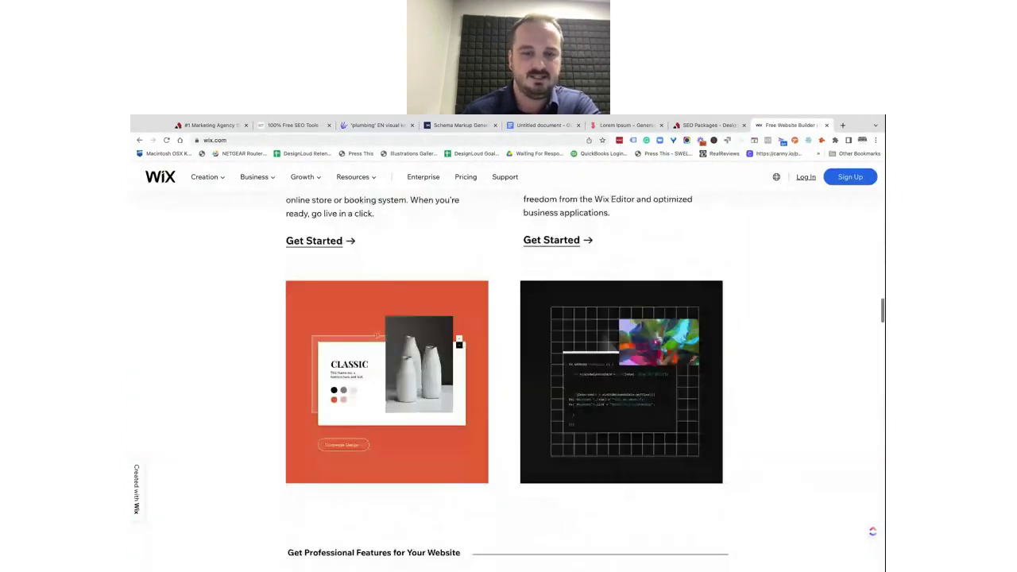
scroll(508, 381, down, 10)
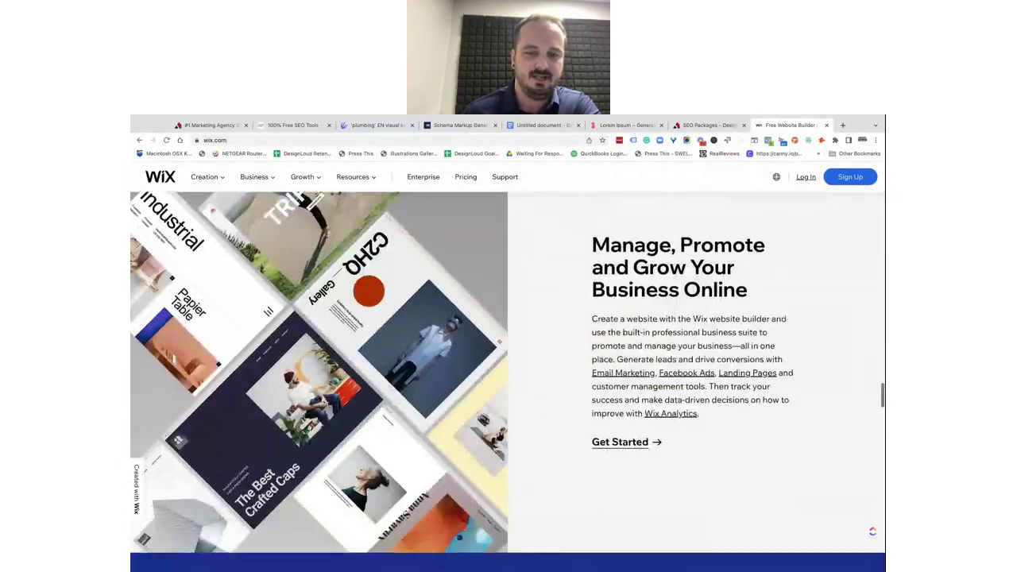
scroll(391, 290, down, 3)
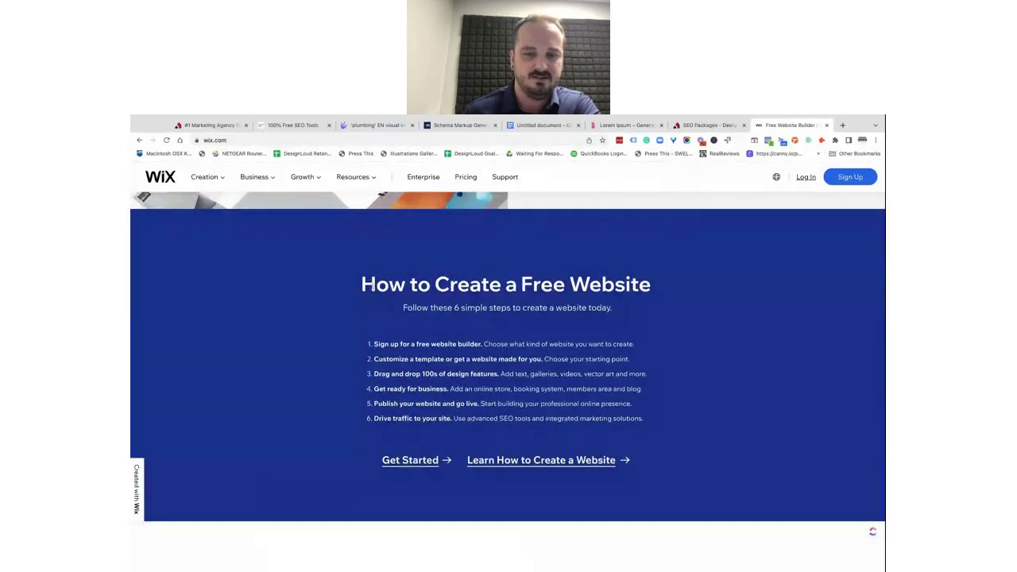
- Highlight the heading, intro line and six numbered steps in the Wix page's "How to Create a Free Website" section
drag(390, 284, 349, 278)
triple_click(352, 277)
click(352, 277)
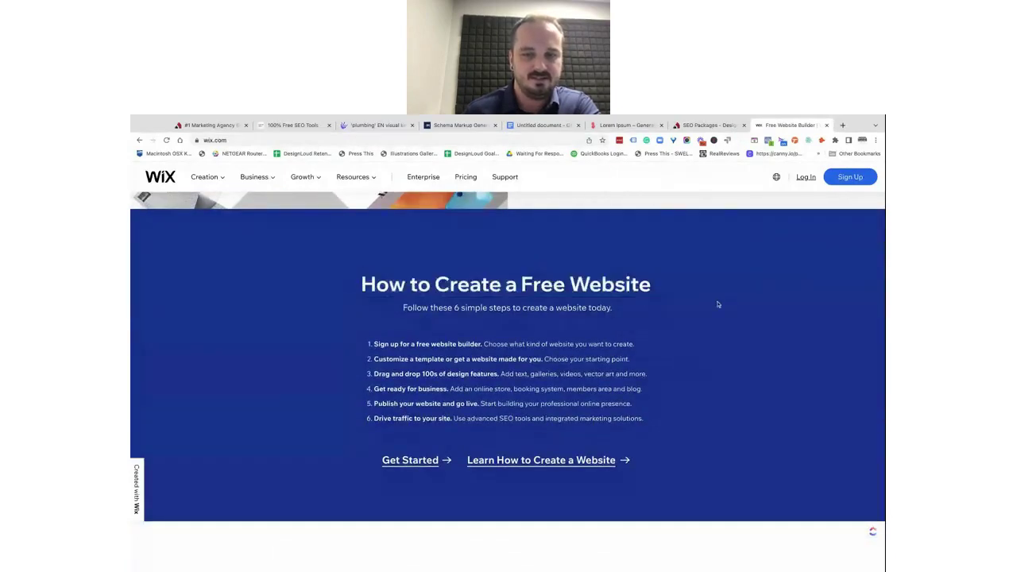
drag(648, 427, 349, 310)
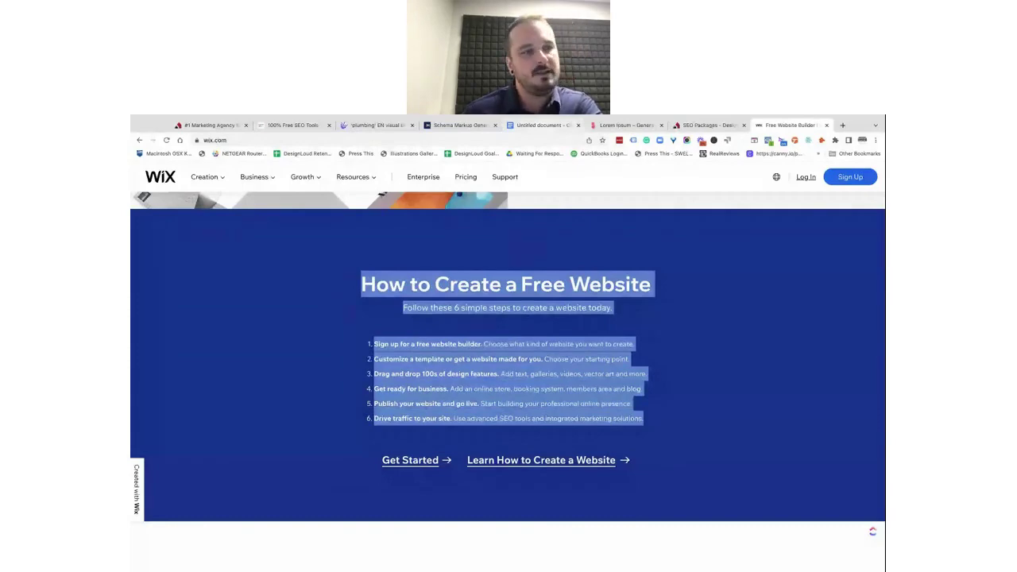
- Return to the DesignLoud marketing agency website and open its WordPress dashboard
click(545, 125)
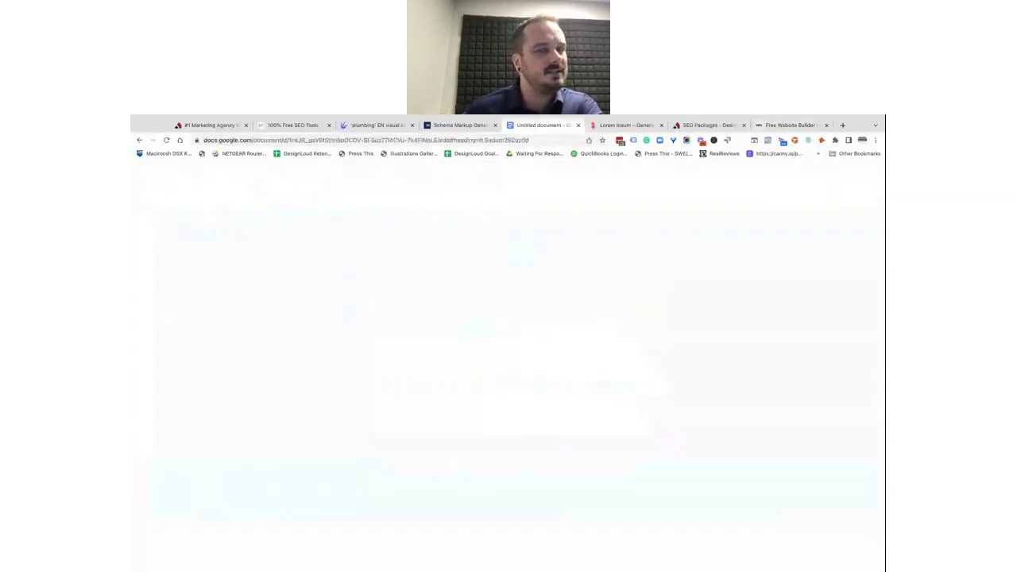
click(594, 126)
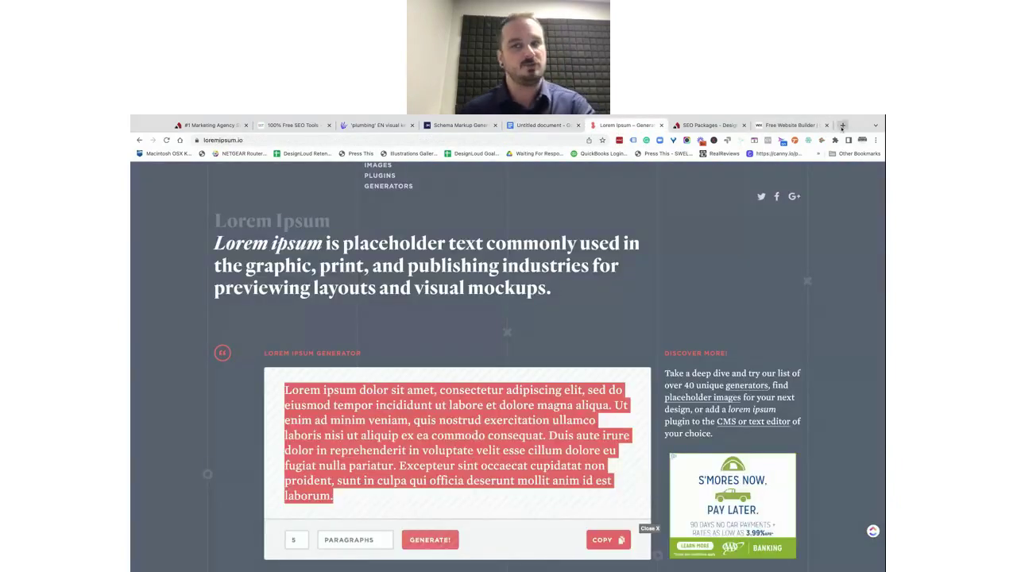
click(678, 130)
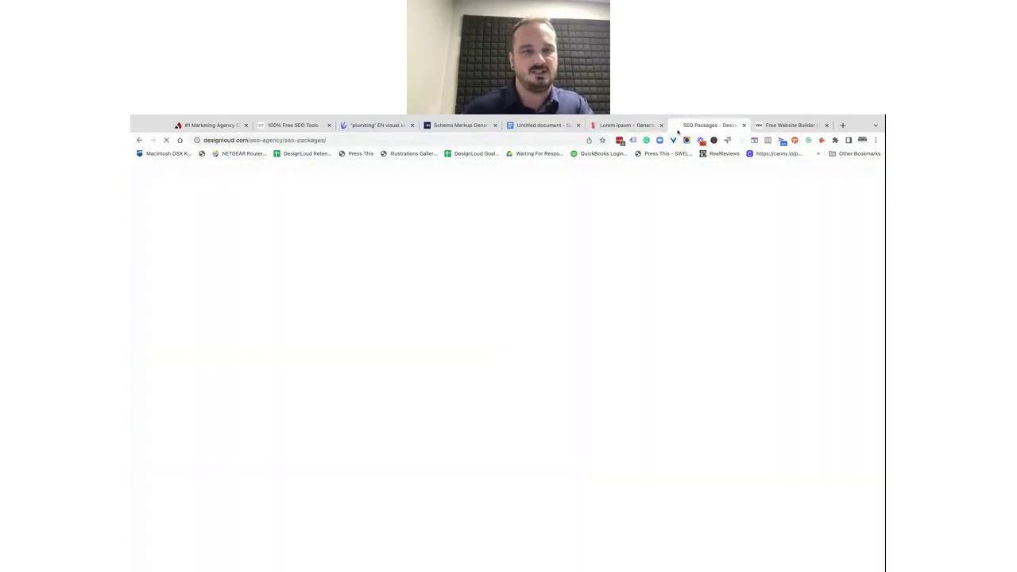
click(208, 125)
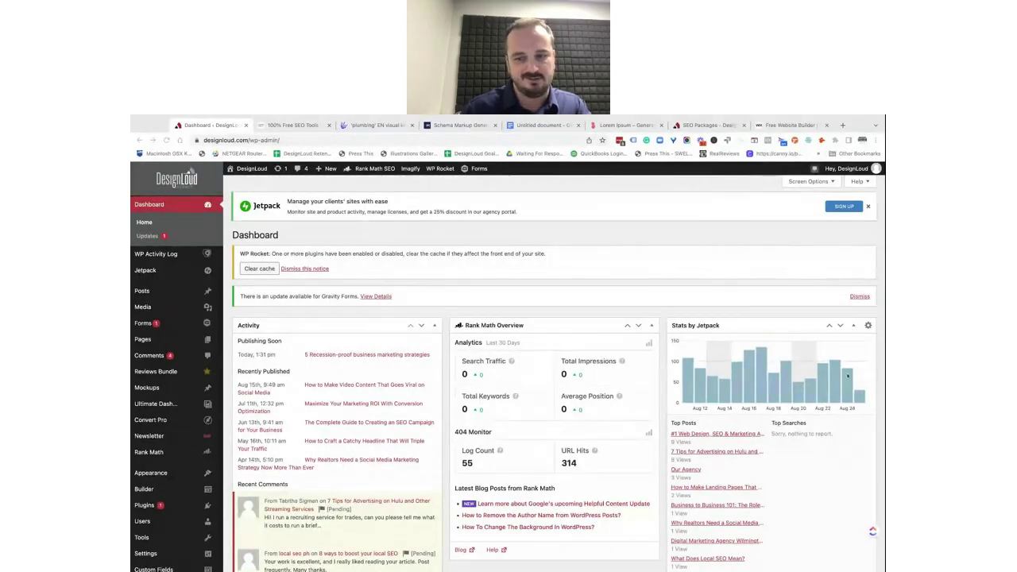
- Add a new blog post from the WordPress dashboard and choose the standard editor for it
scroll(817, 395, down, 1)
scroll(817, 395, down, 2)
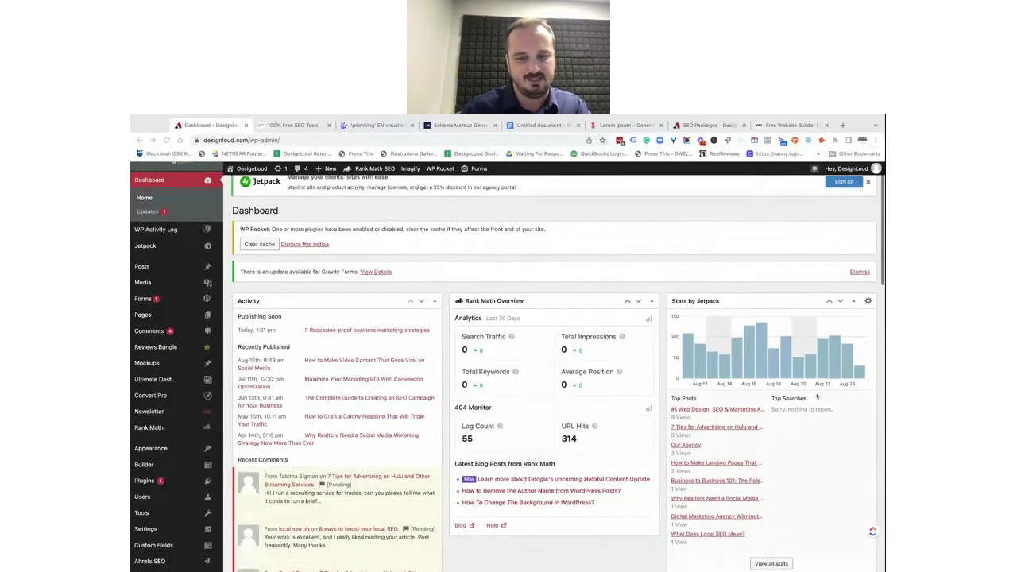
scroll(817, 395, down, 2)
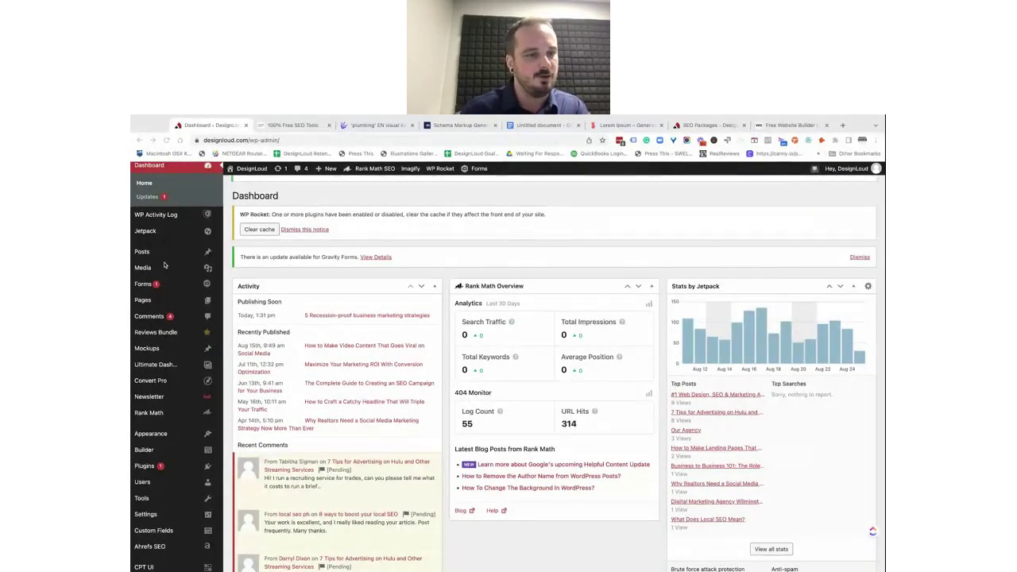
mouse_move(163, 253)
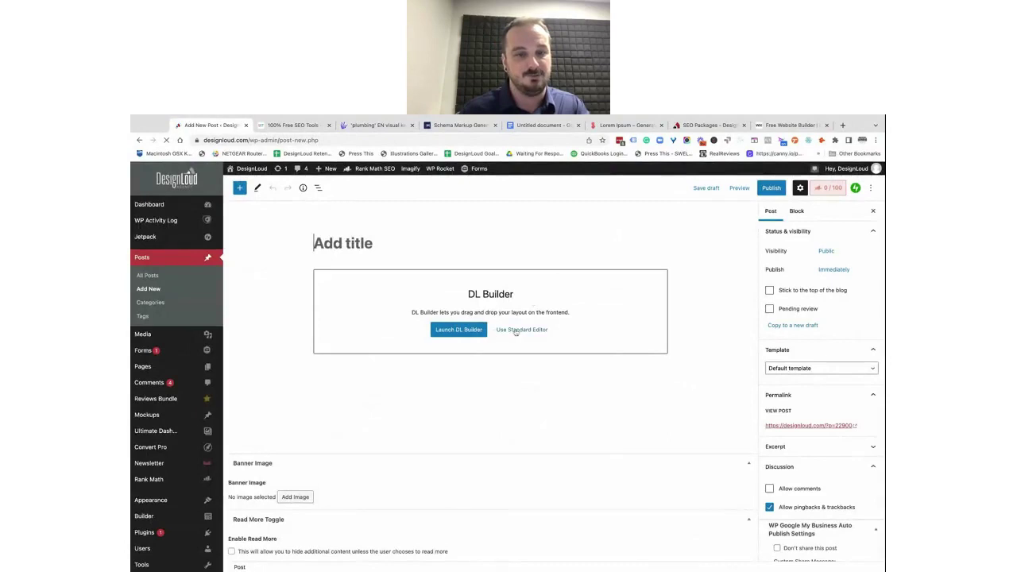
click(517, 331)
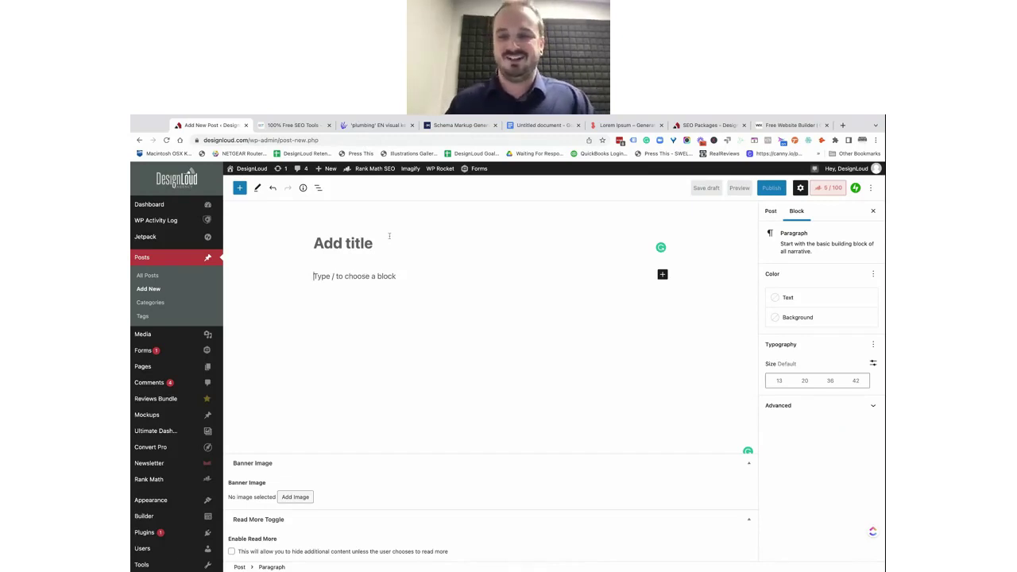
- Open the post's Rank Math SEO settings and set the focus keyword to the suggestion "web designers near me"
click(829, 191)
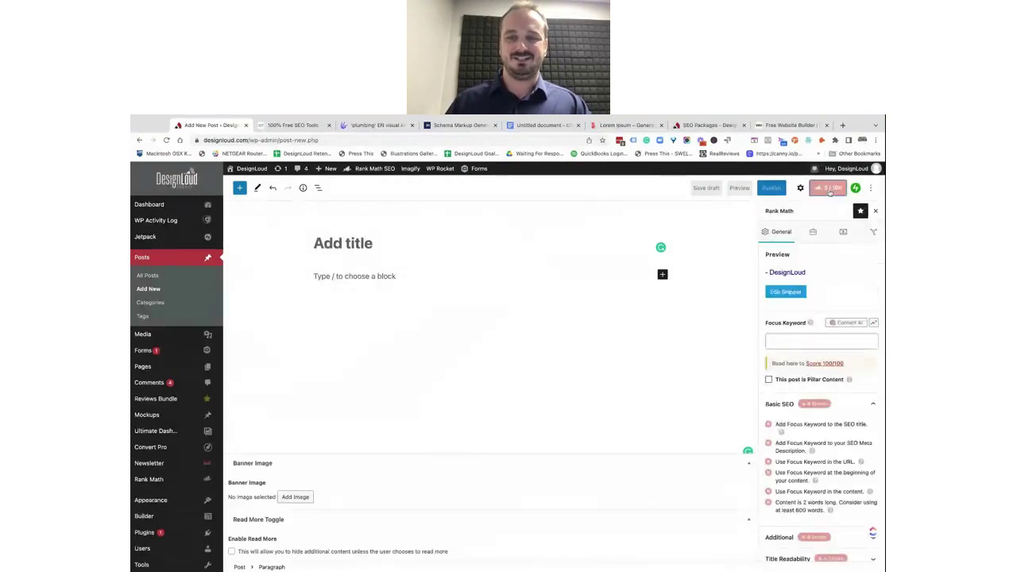
click(801, 341)
text(w)
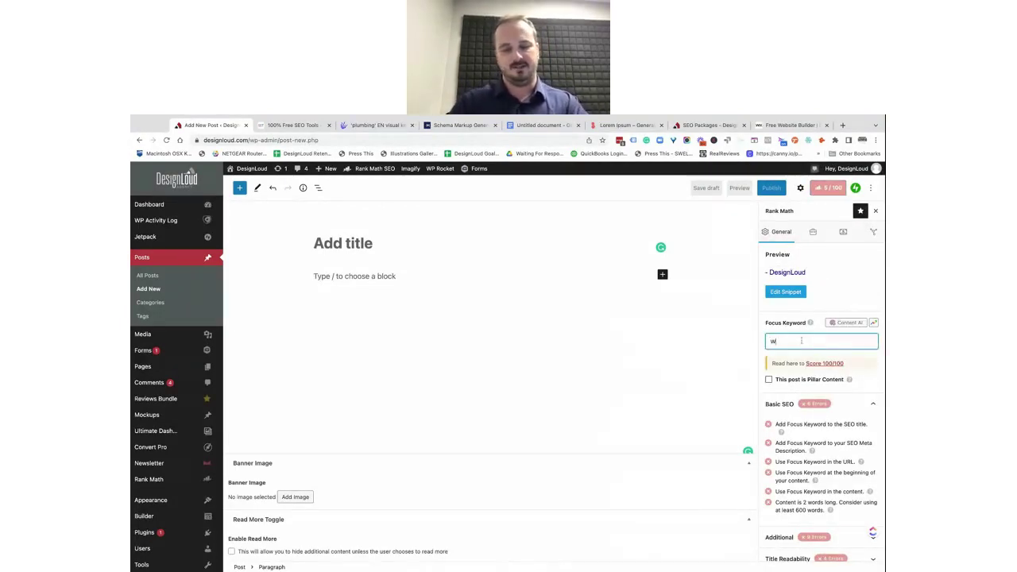
text(eb Design)
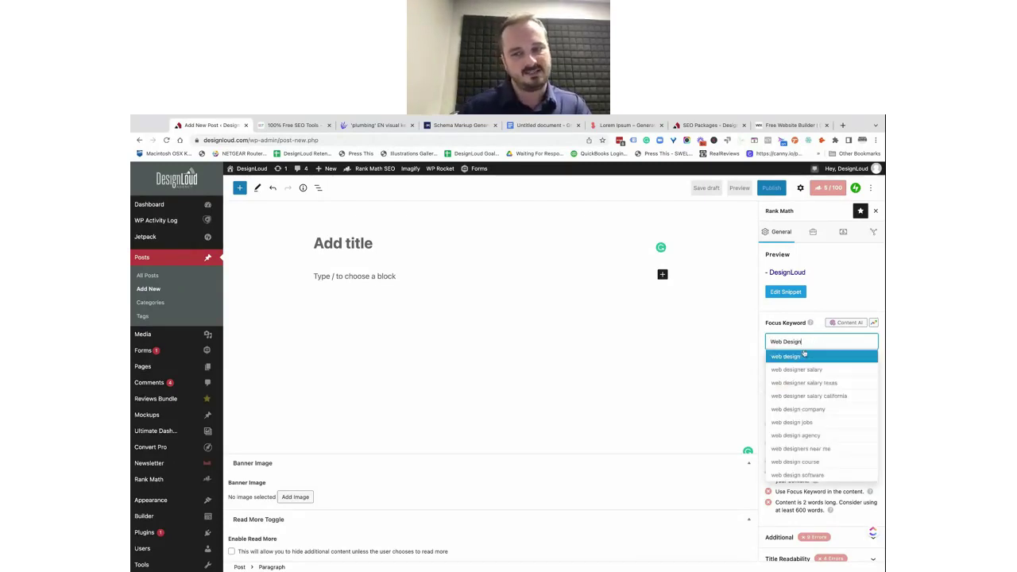
click(795, 449)
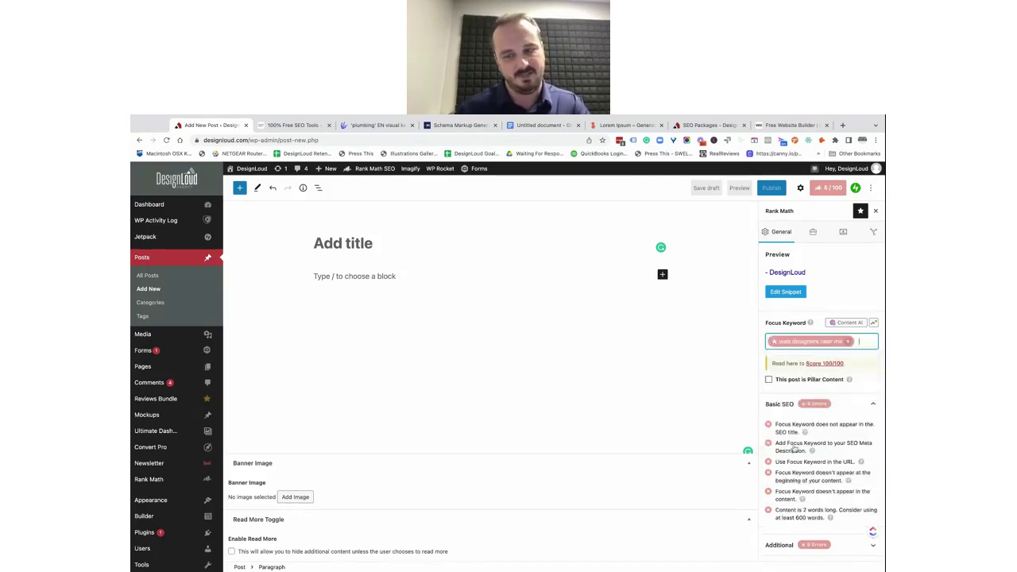
- Review the Basic SEO, Additional and Title Readability checks for the post's focus keyword
scroll(818, 414, down, 1)
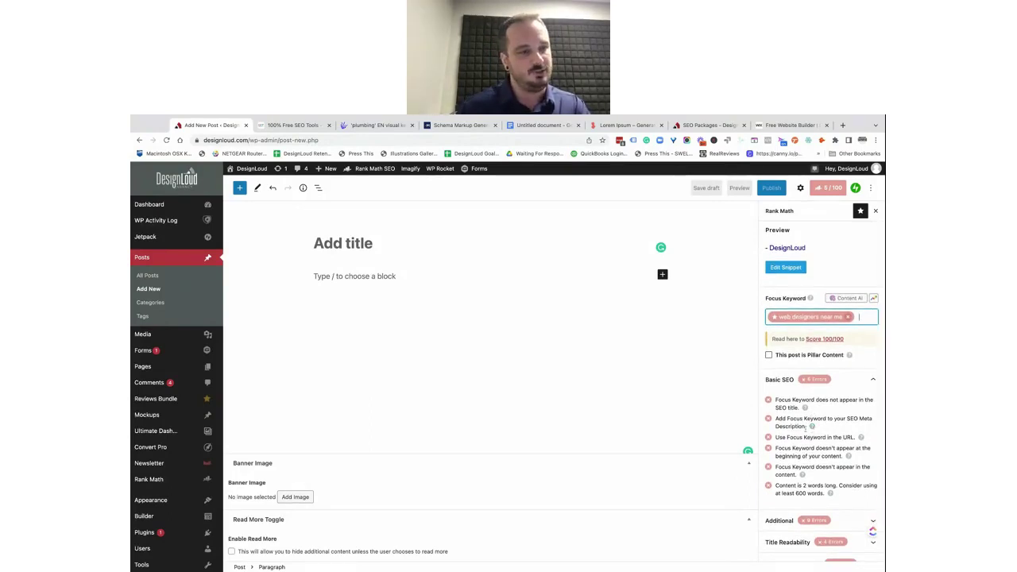
scroll(797, 445, down, 1)
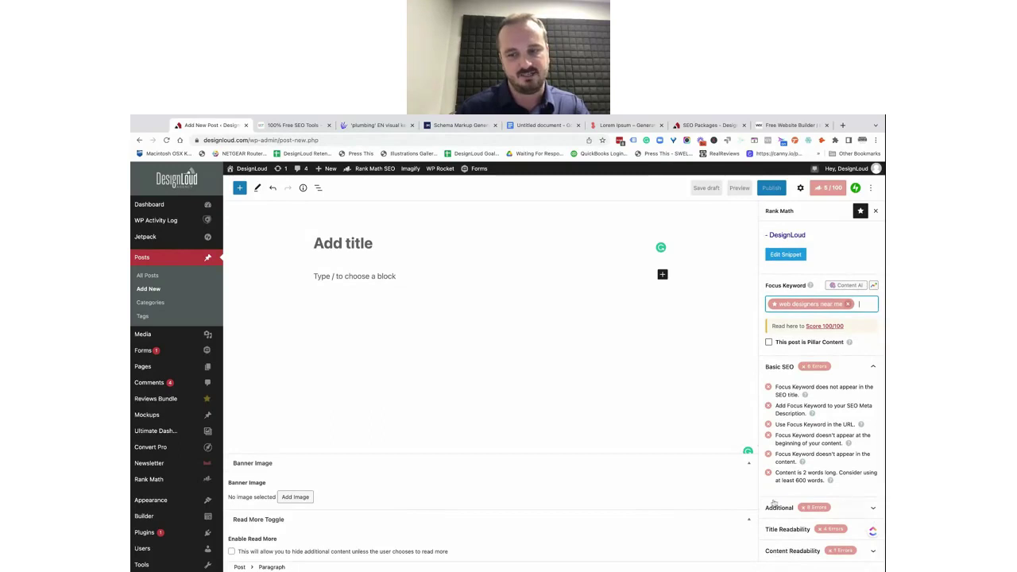
click(852, 512)
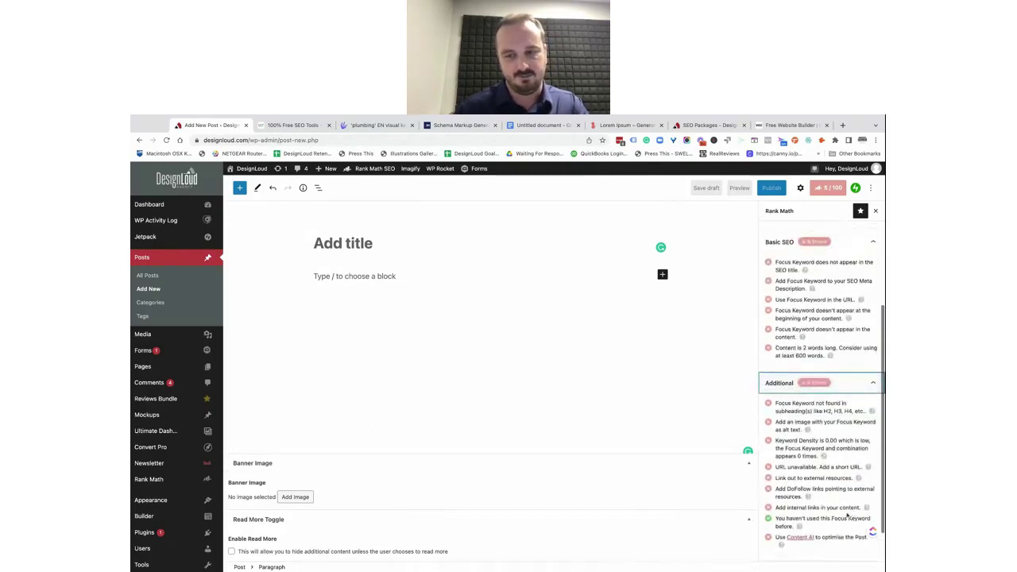
click(850, 552)
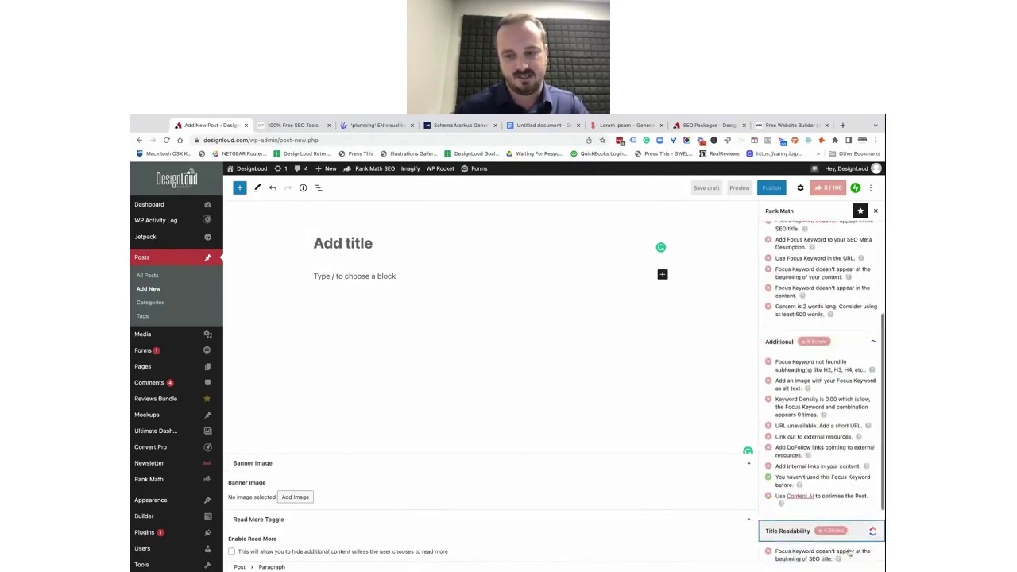
scroll(844, 382, up, 5)
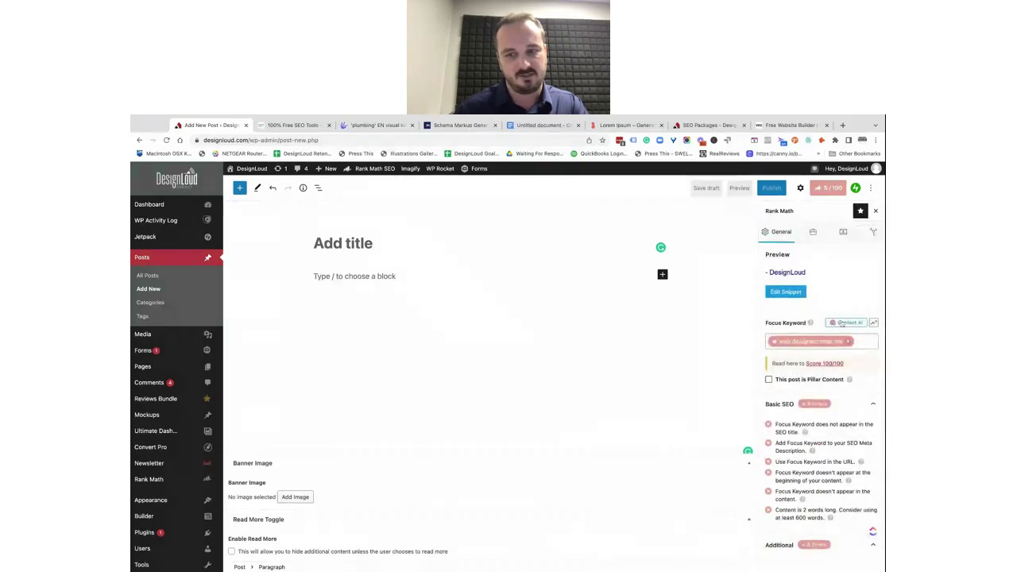
- Research the focus keyword "web designers near me" with Content AI and review its suggested keywords, related questions and external links
click(841, 323)
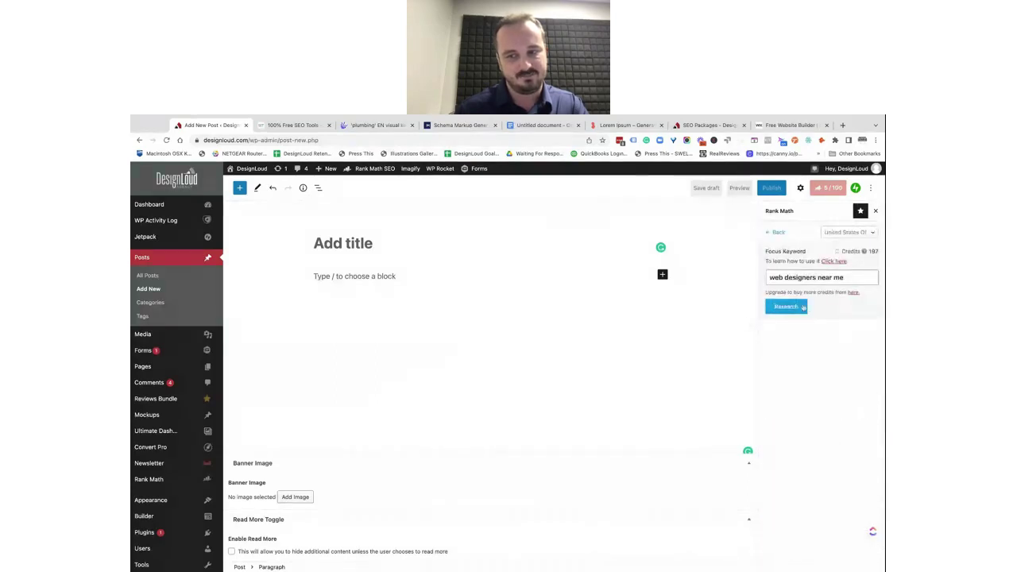
click(803, 307)
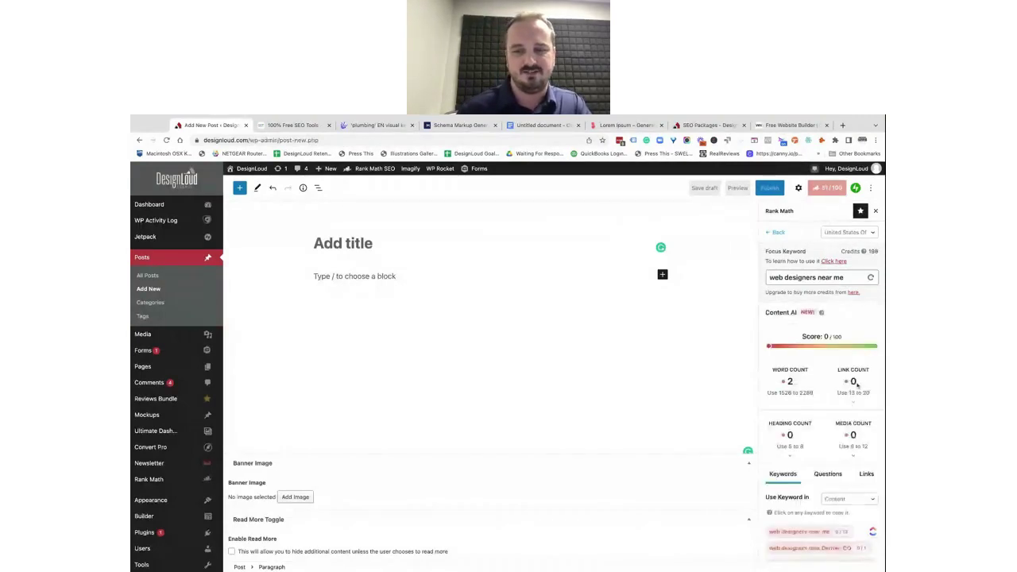
scroll(799, 436, down, 3)
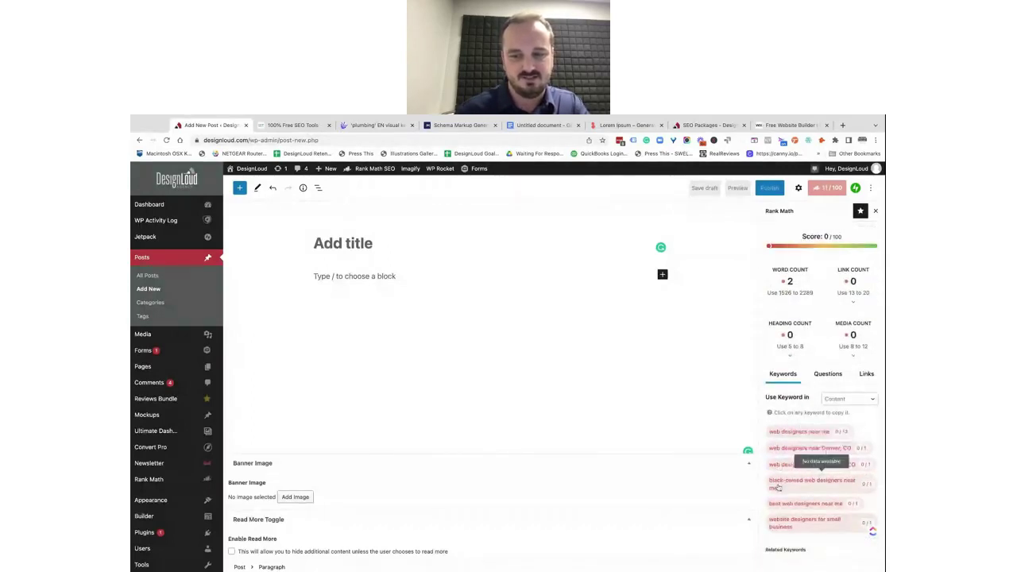
scroll(779, 496, down, 1)
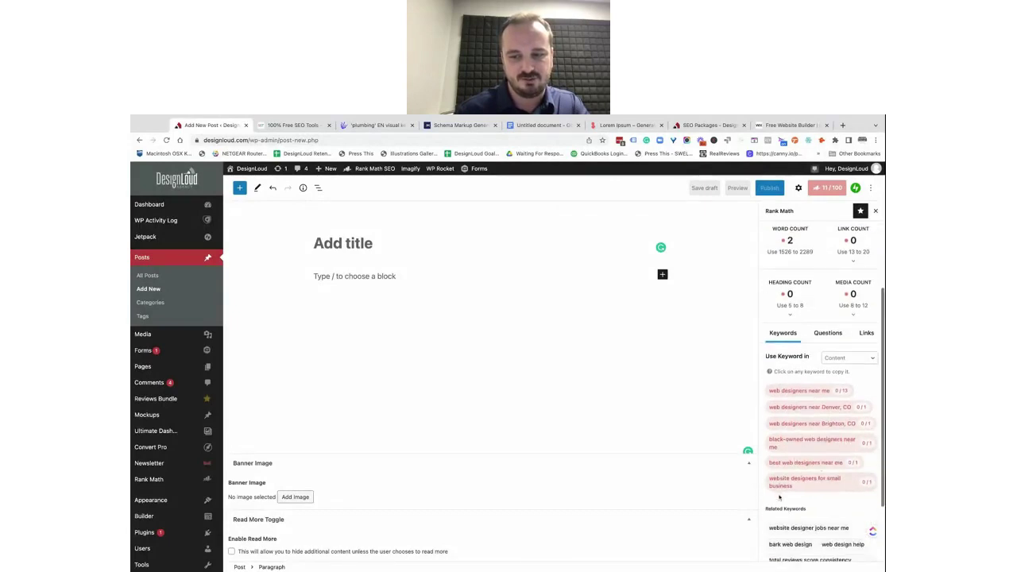
scroll(783, 499, down, 2)
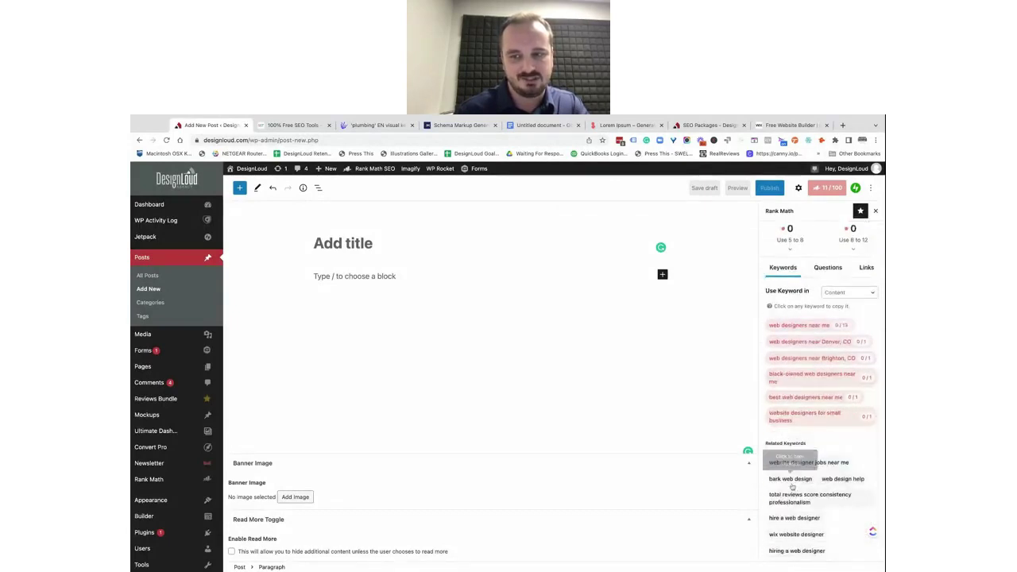
click(828, 269)
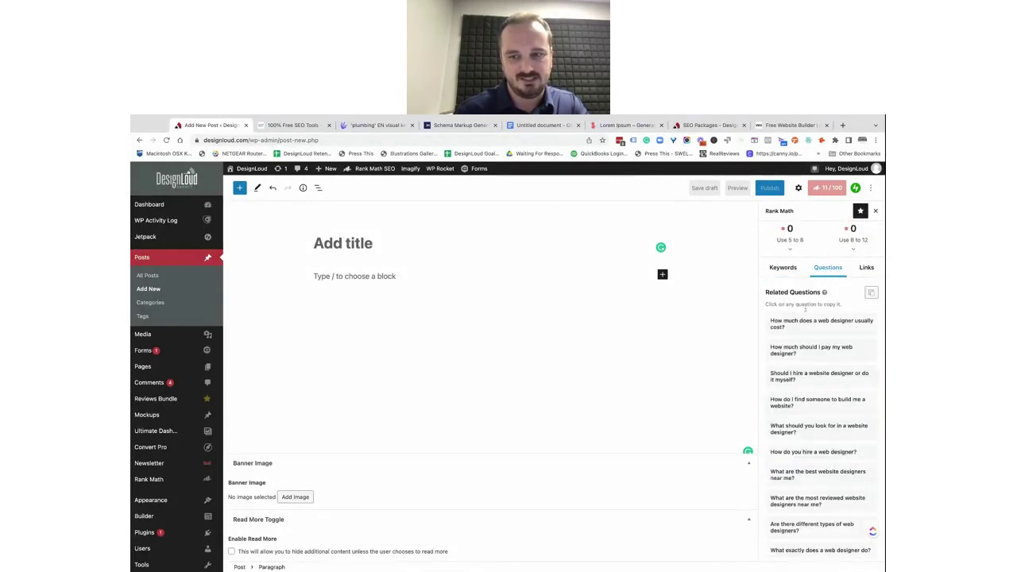
click(867, 268)
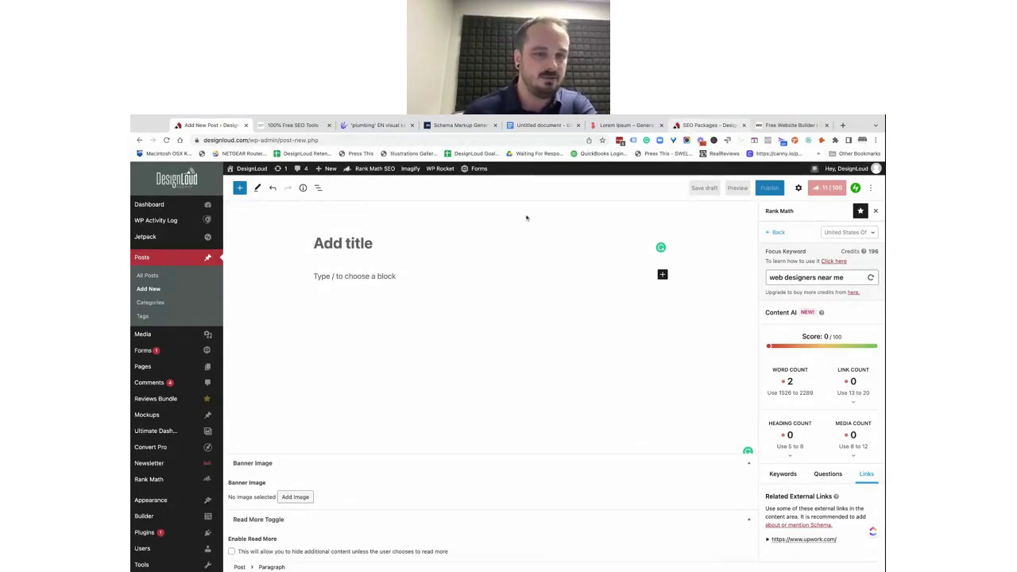
- Add a paragraph to the post body reading "Why do my plumbing pipes make noises?"
click(382, 278)
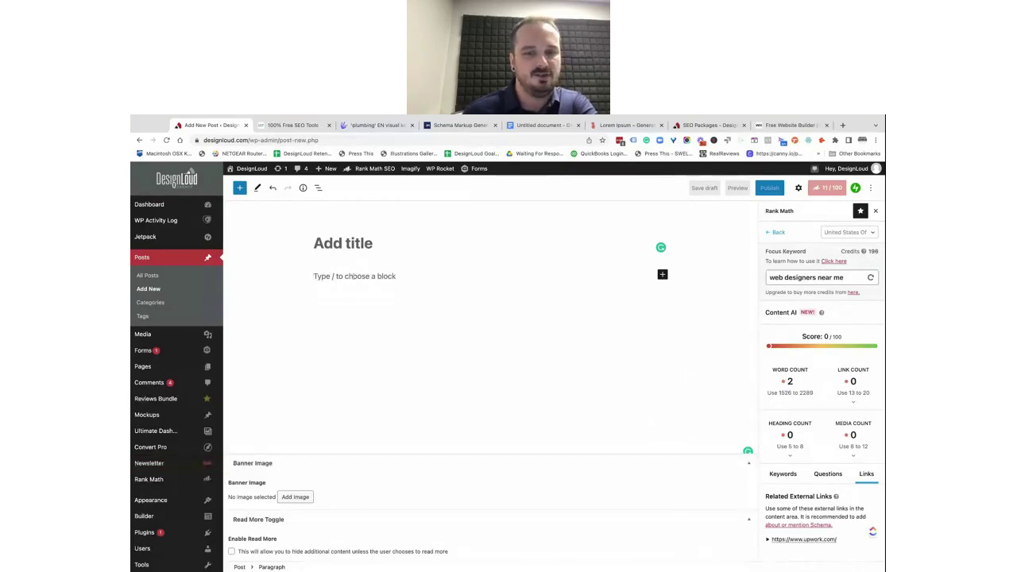
click(663, 274)
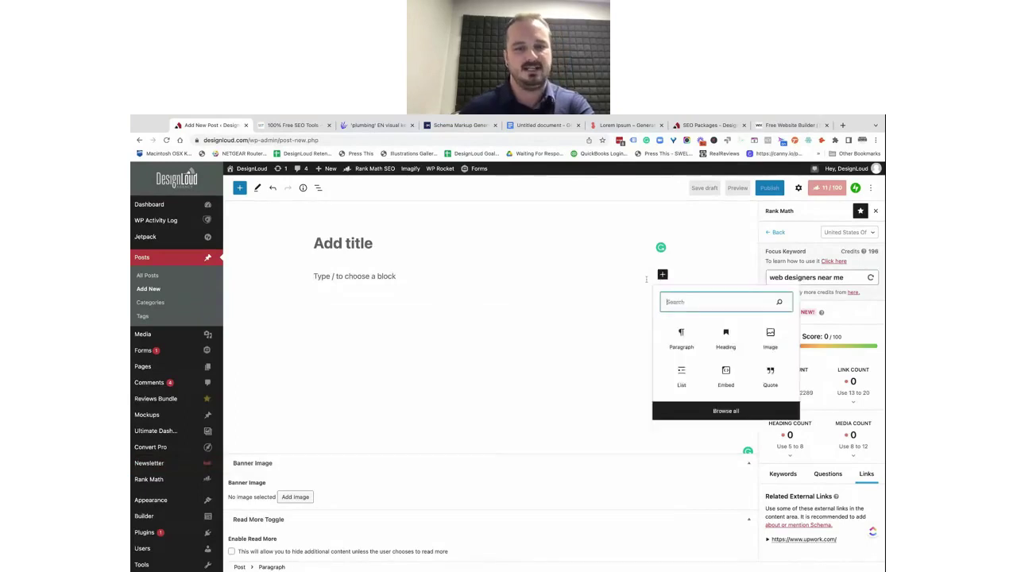
click(450, 275)
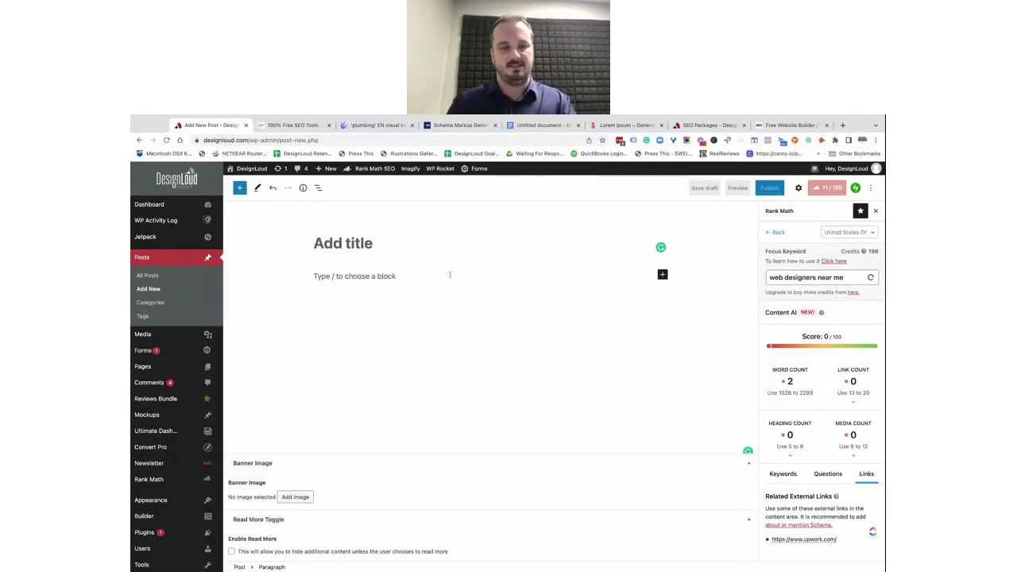
text(Why do my plumbing pipes make noises?)
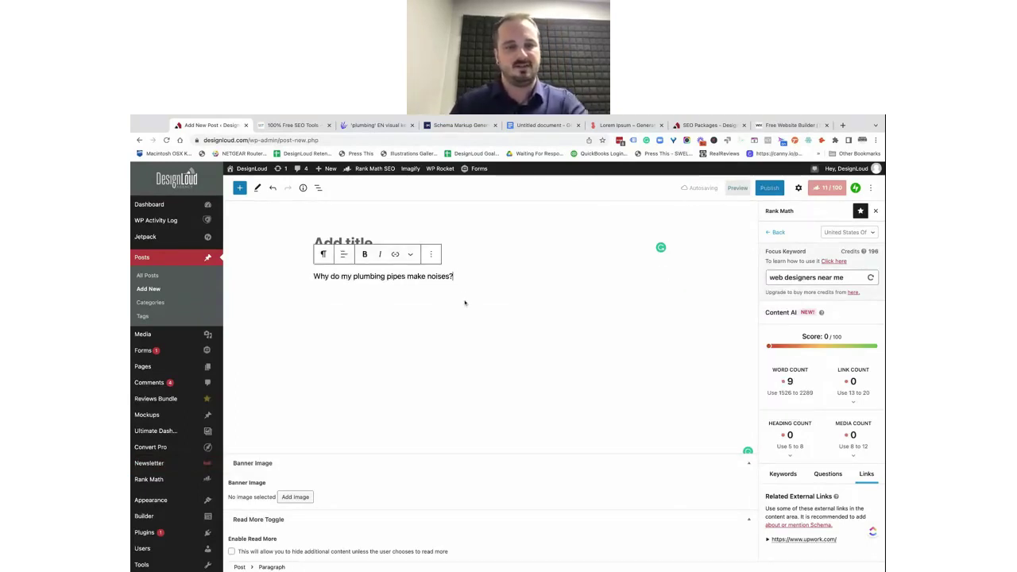
- Convert the plumbing question paragraph into an H2 heading and check the available heading levels
drag(455, 275, 312, 276)
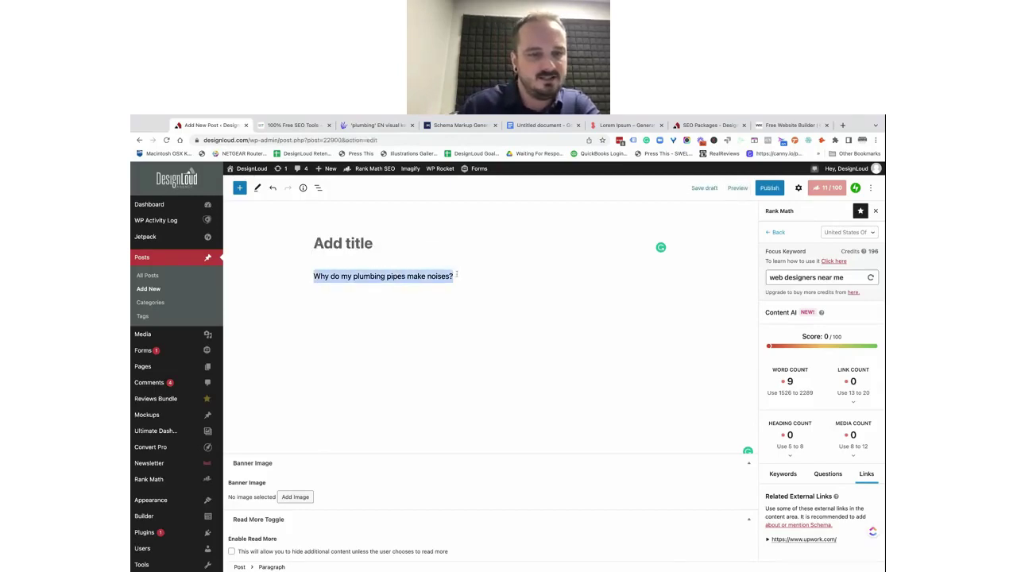
click(324, 255)
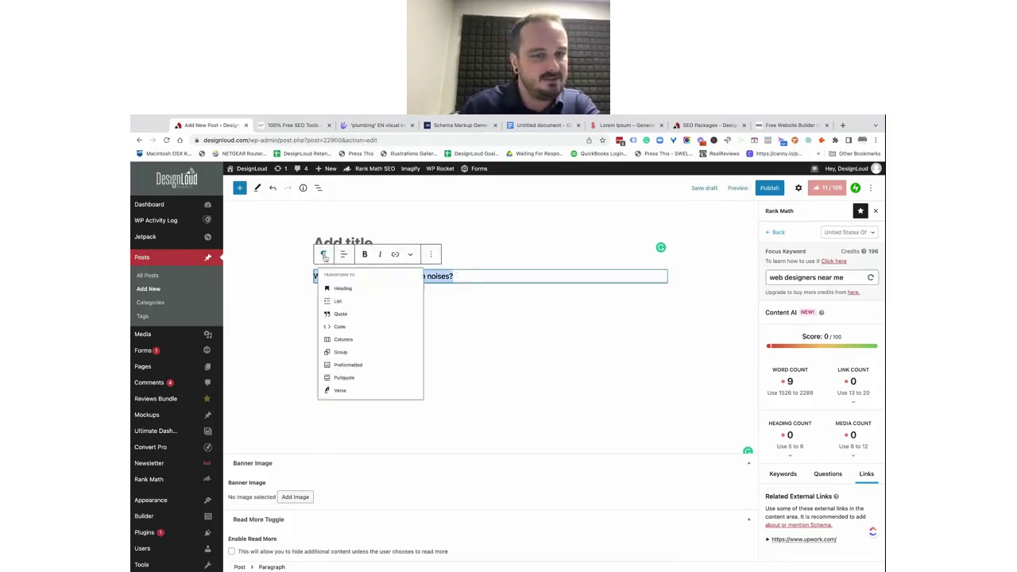
click(352, 296)
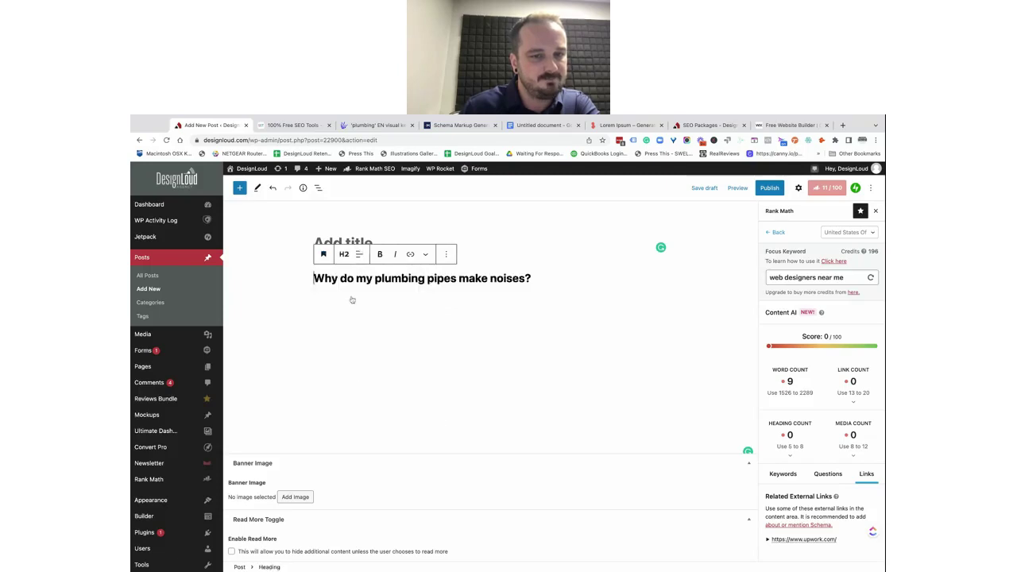
click(346, 256)
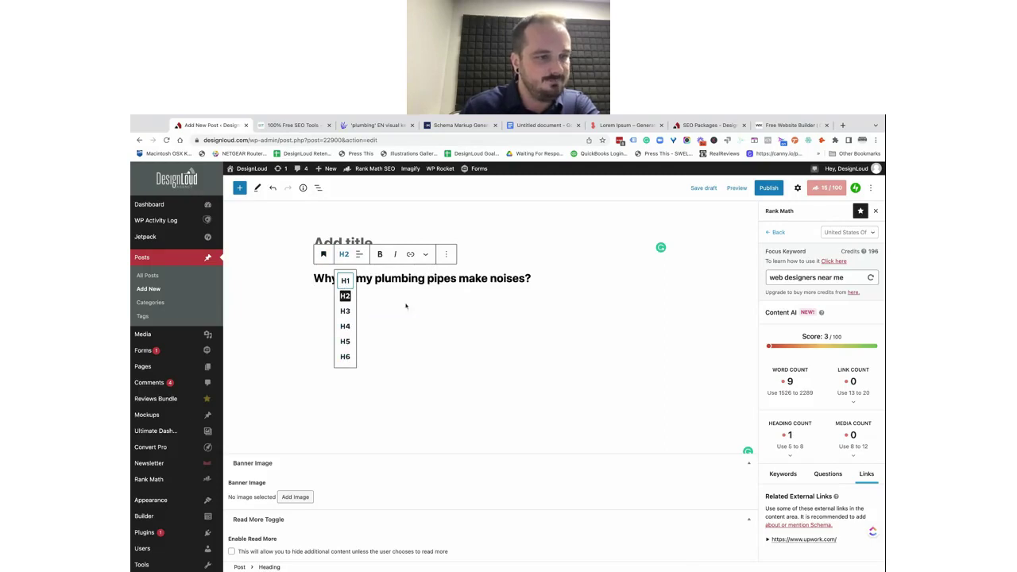
click(413, 336)
click(571, 278)
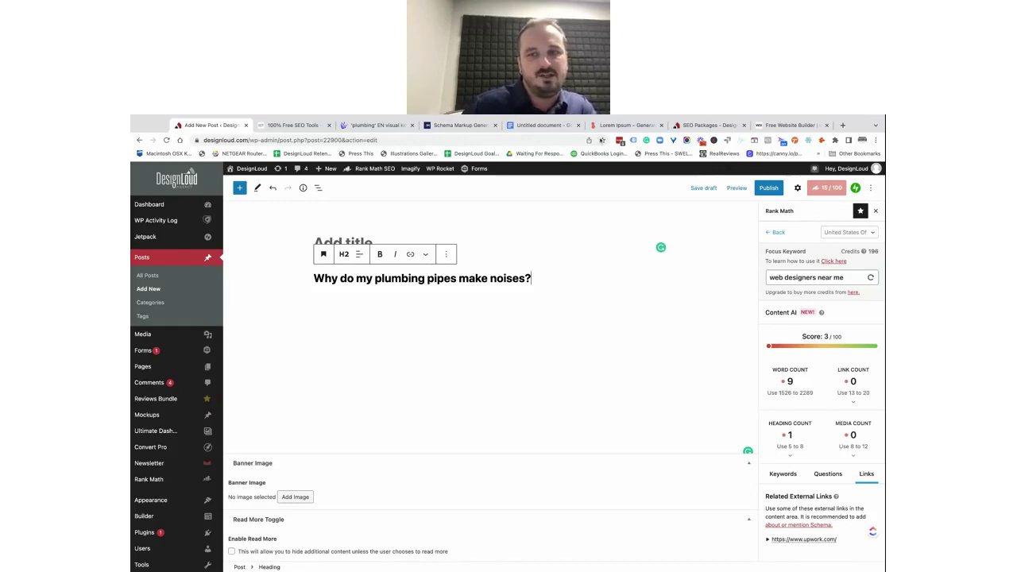
- Search Google for "advertising on hulu" in a new browser tab
click(716, 127)
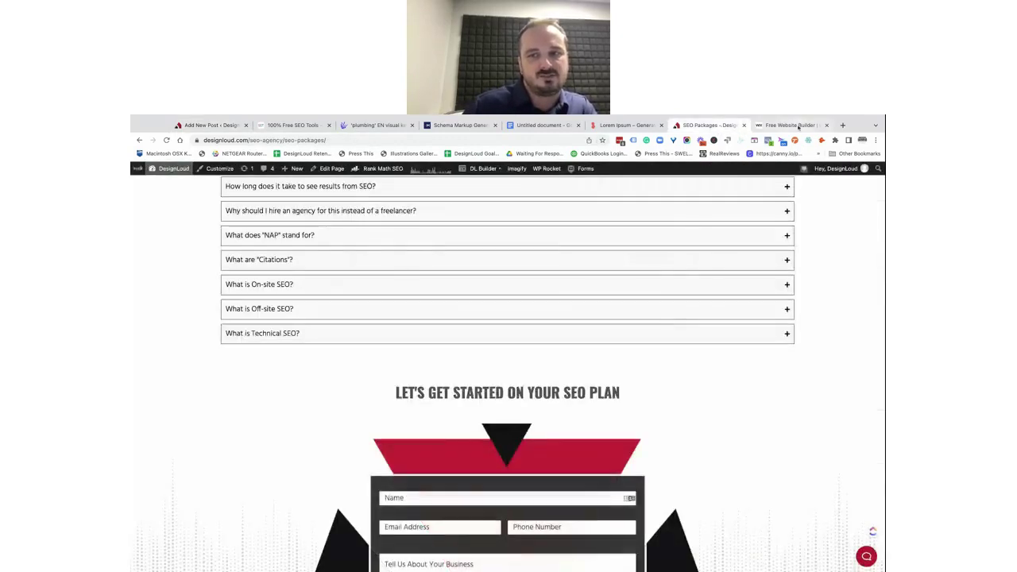
click(843, 125)
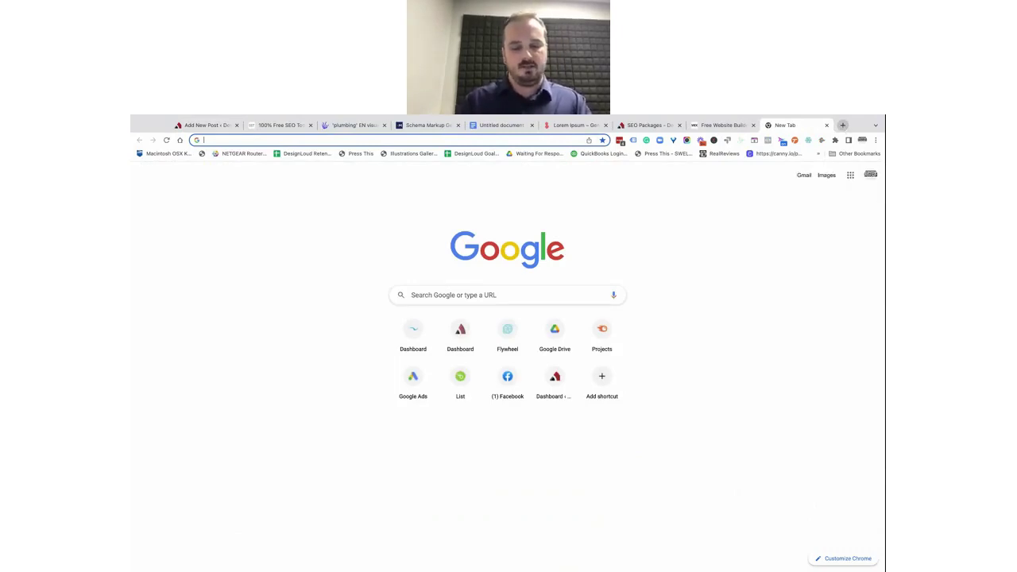
text(advertising)
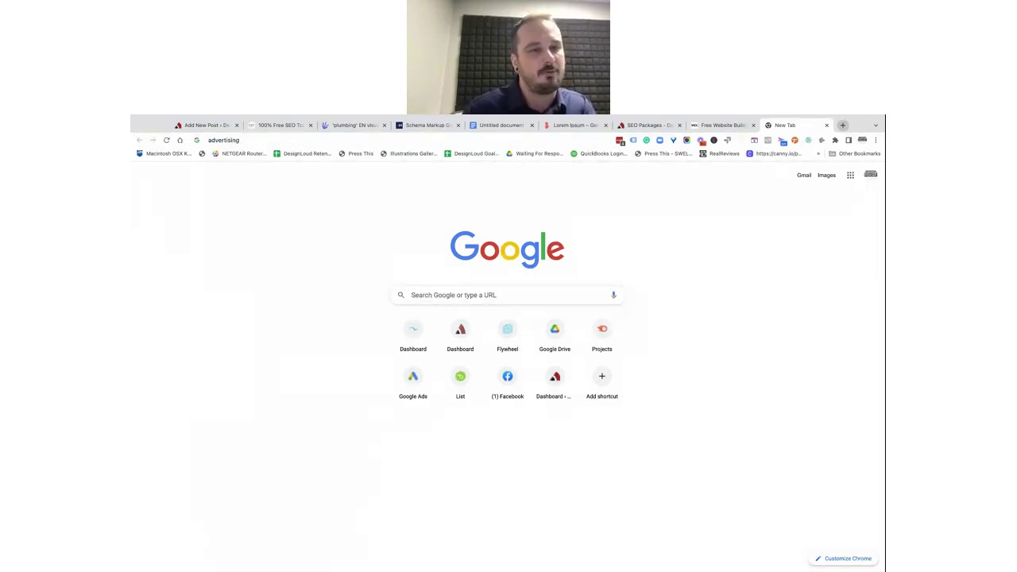
text(on hulu)
key(Return)
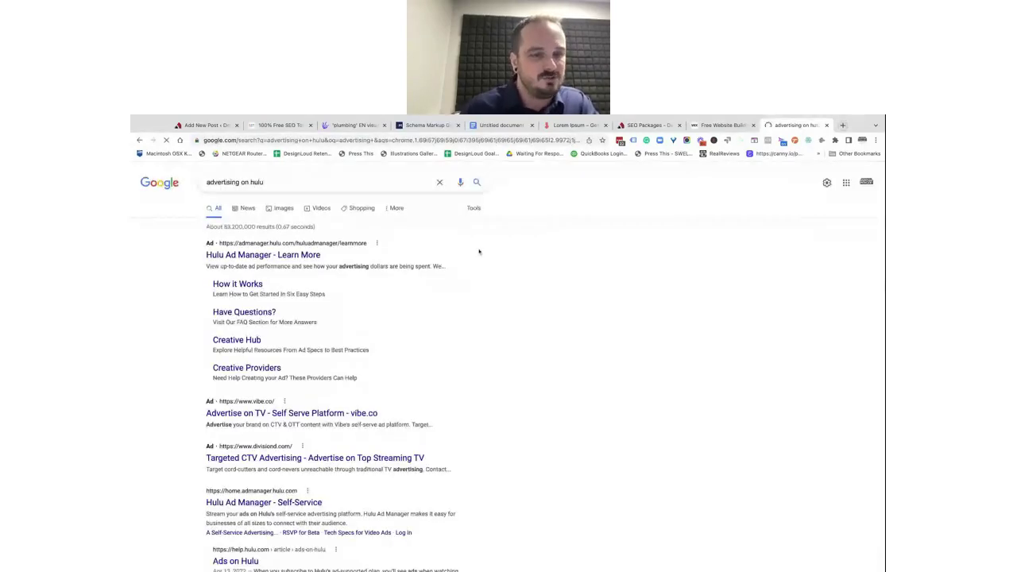
- Find DesignLoud's "7 Tips for Advertising on Hulu and Other Streaming Services" article in the search results and open it
scroll(220, 291, down, 2)
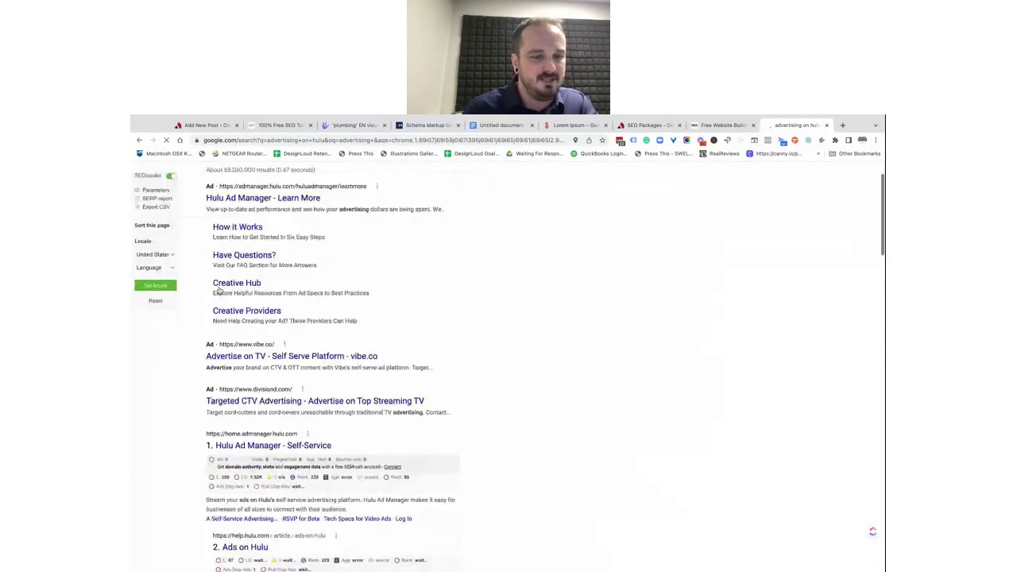
scroll(220, 290, down, 2)
scroll(230, 358, down, 1)
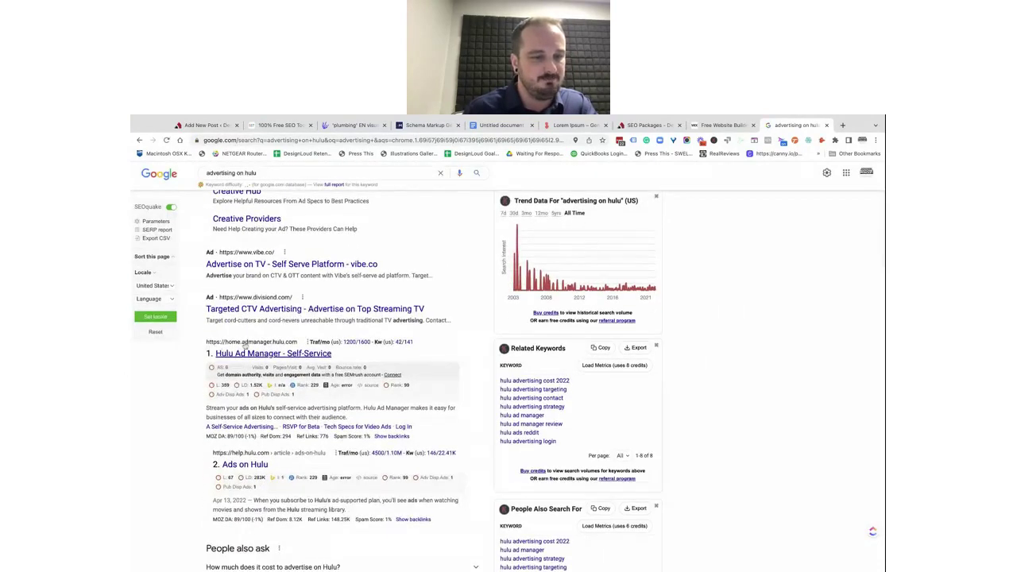
scroll(244, 344, down, 3)
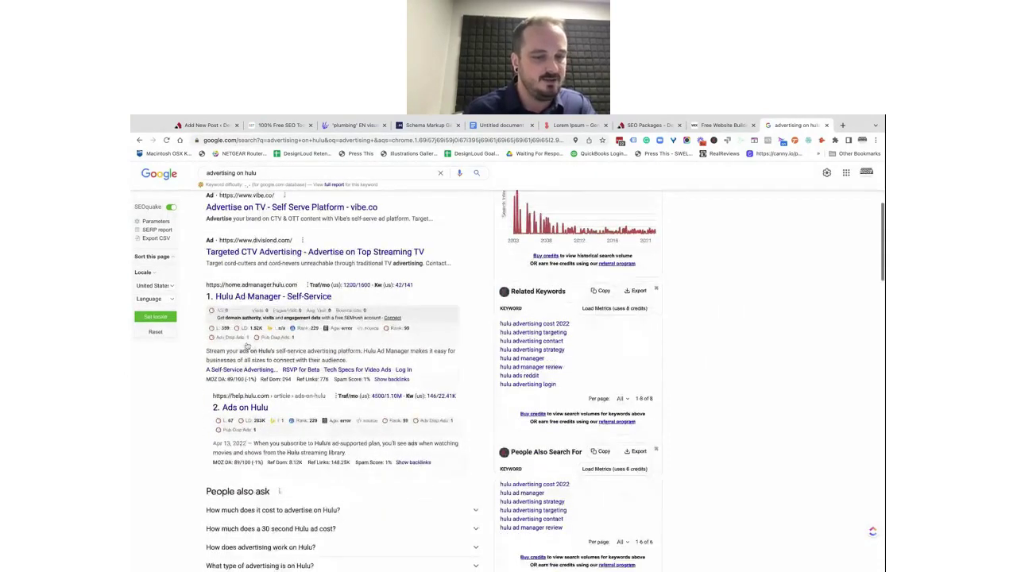
scroll(246, 346, down, 6)
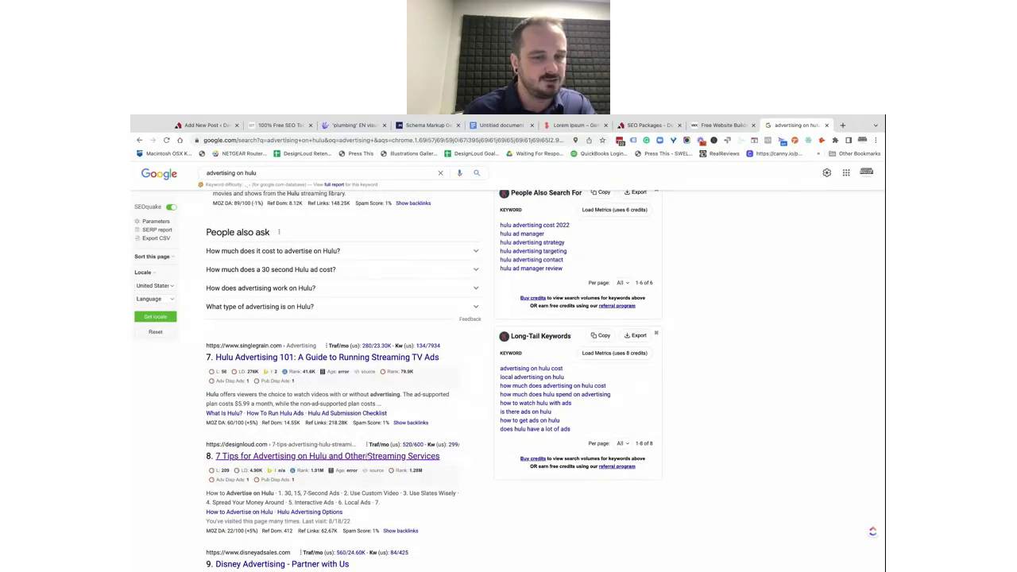
click(368, 456)
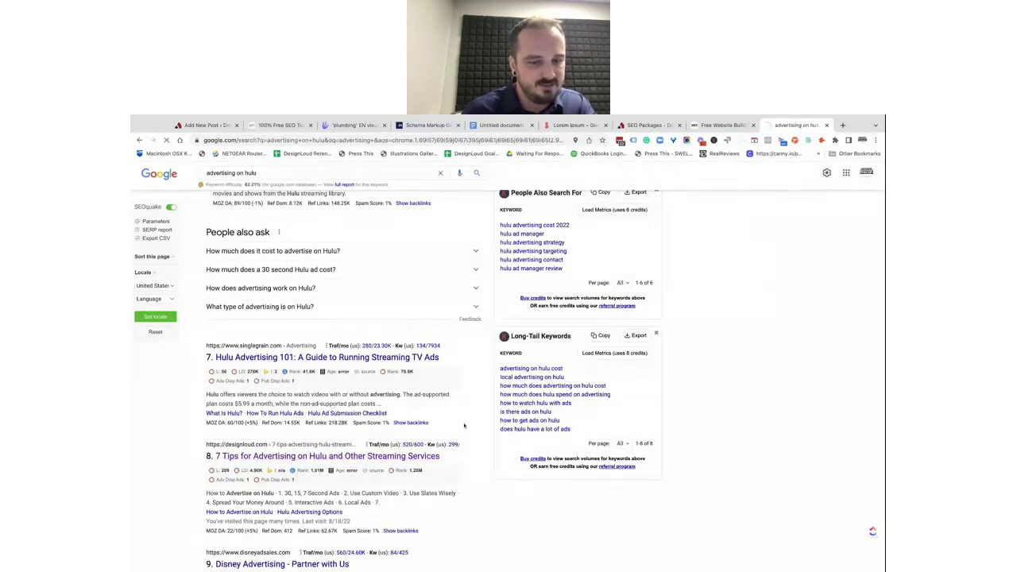
- Examine the Hulu article's title, introduction and section headings, and open its "their ad selector" link in a new tab
scroll(567, 291, down, 1)
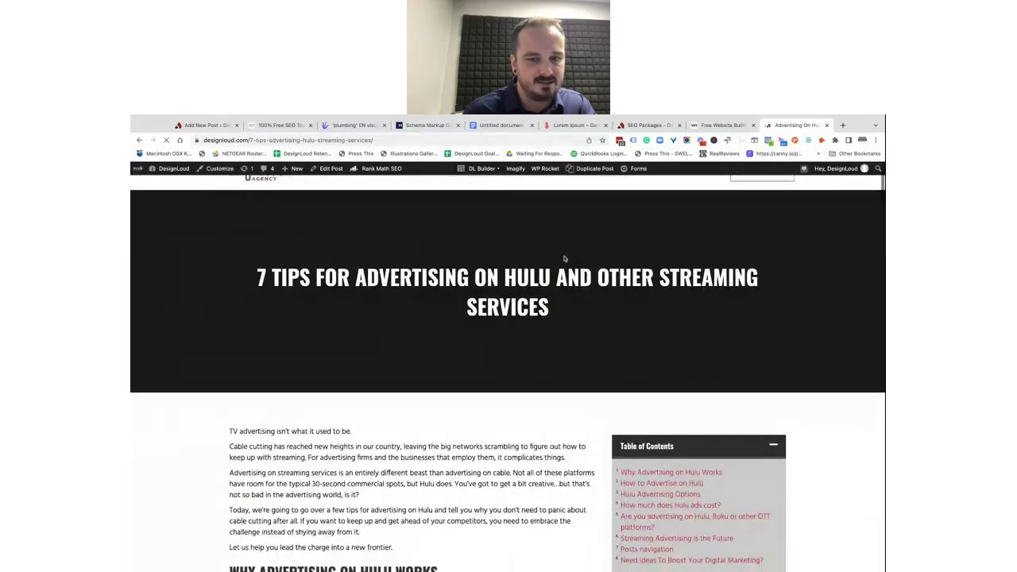
drag(555, 308, 257, 278)
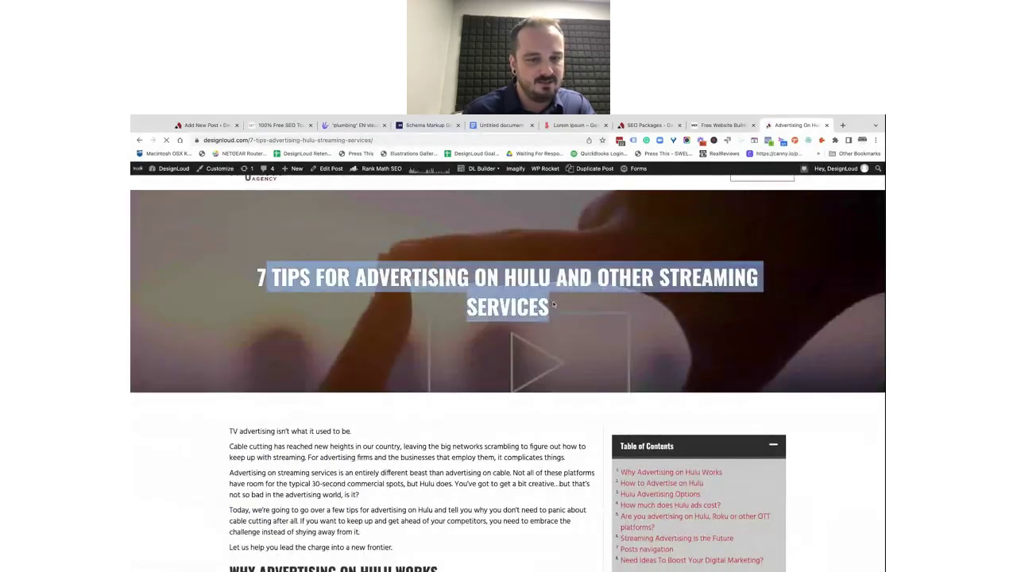
scroll(230, 399, down, 2)
drag(257, 365, 449, 469)
scroll(449, 469, down, 2)
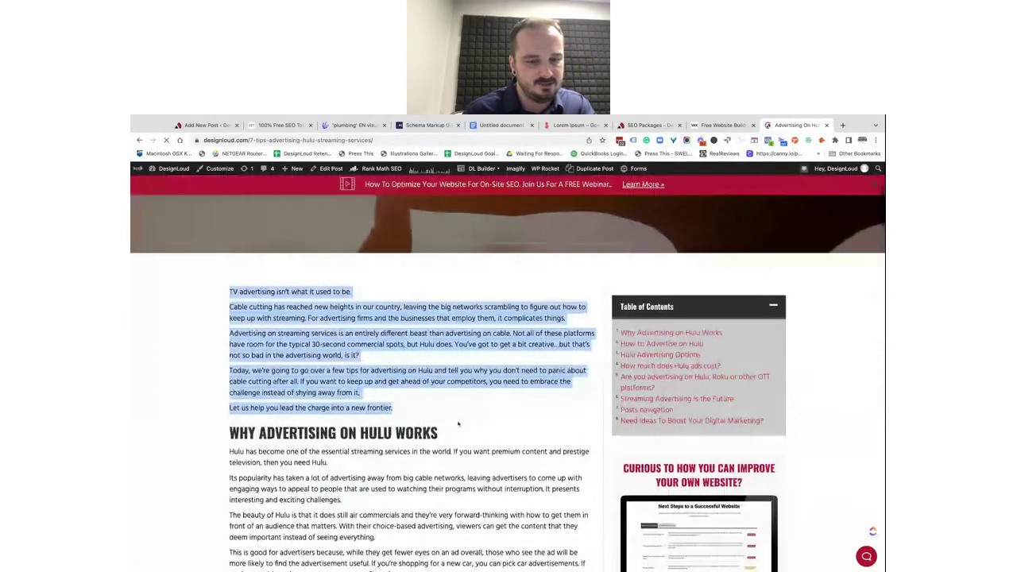
click(449, 435)
scroll(449, 435, down, 2)
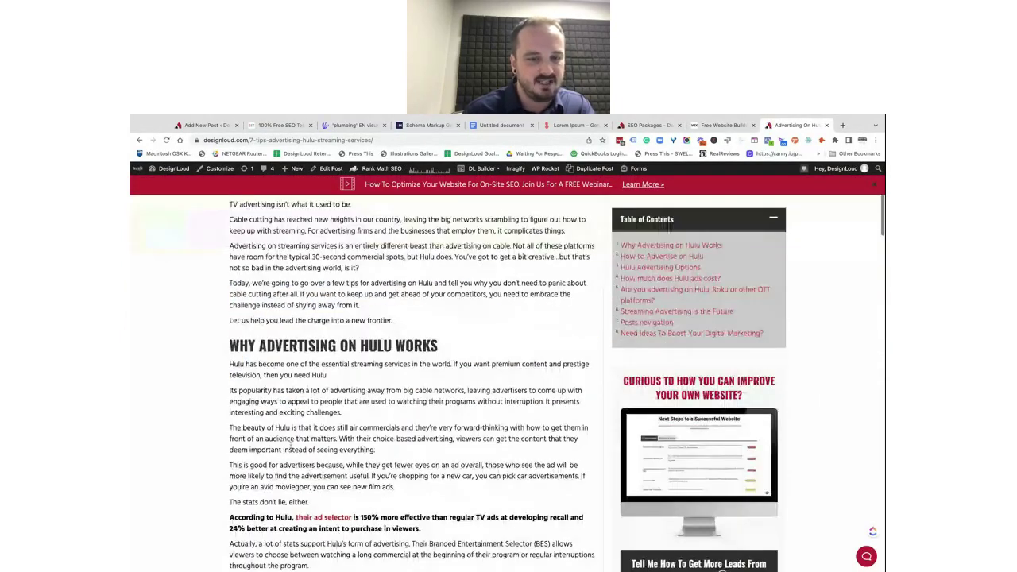
scroll(291, 442, down, 4)
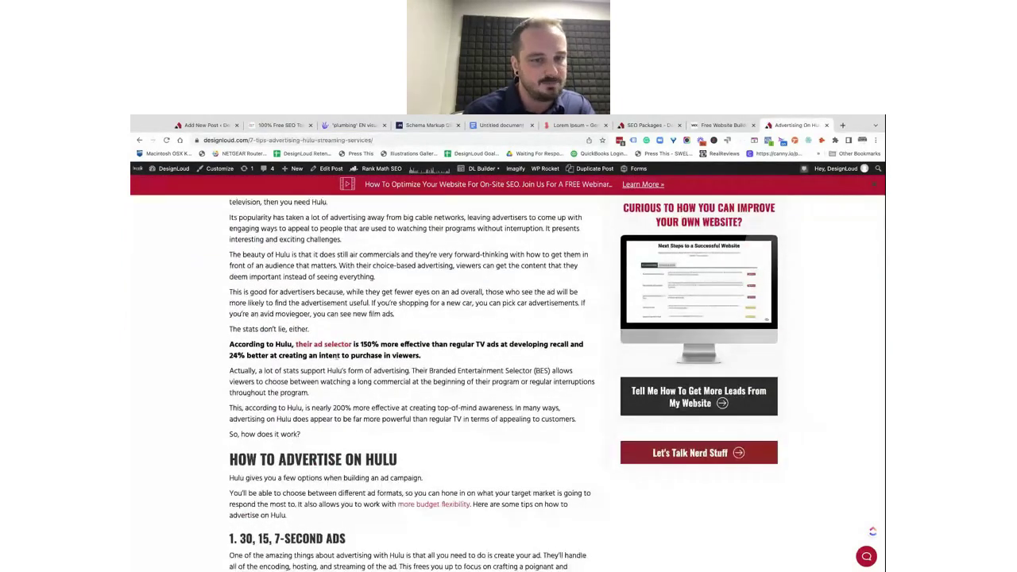
super+click(314, 348)
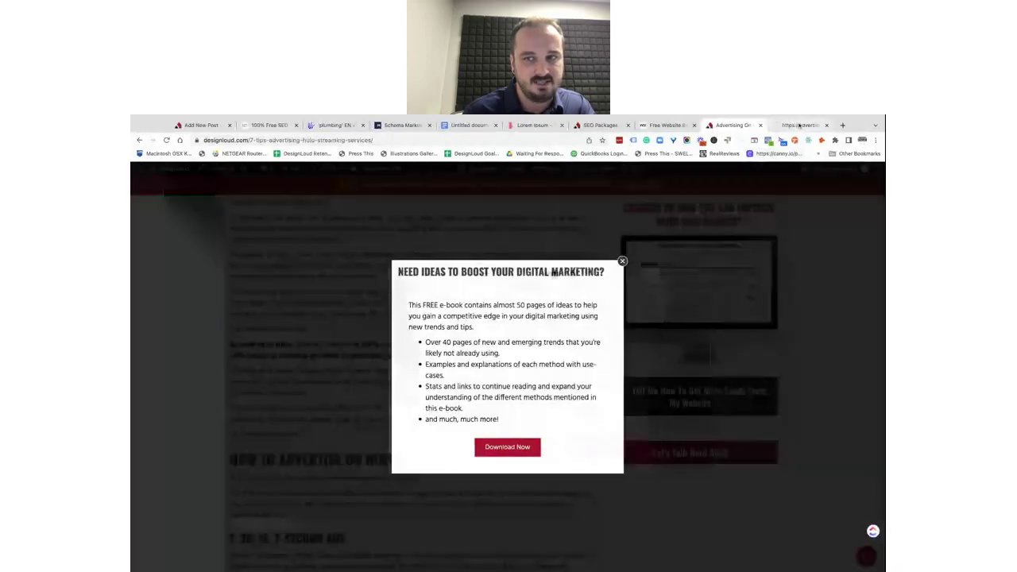
- View the linked Hulu Ad Selector page, close it, and dismiss the e-book popup to examine the ad selector link in the article
click(800, 125)
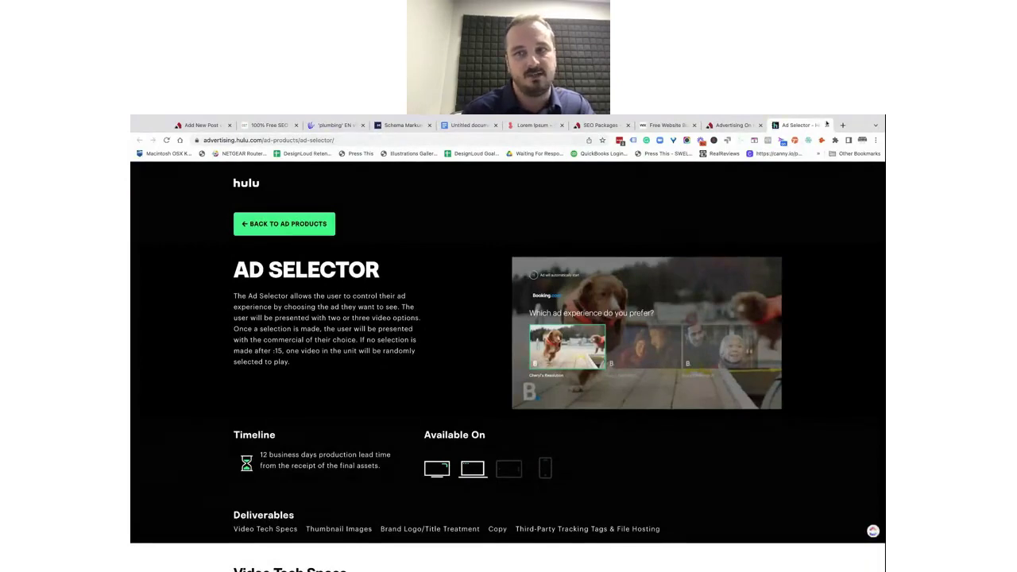
click(828, 126)
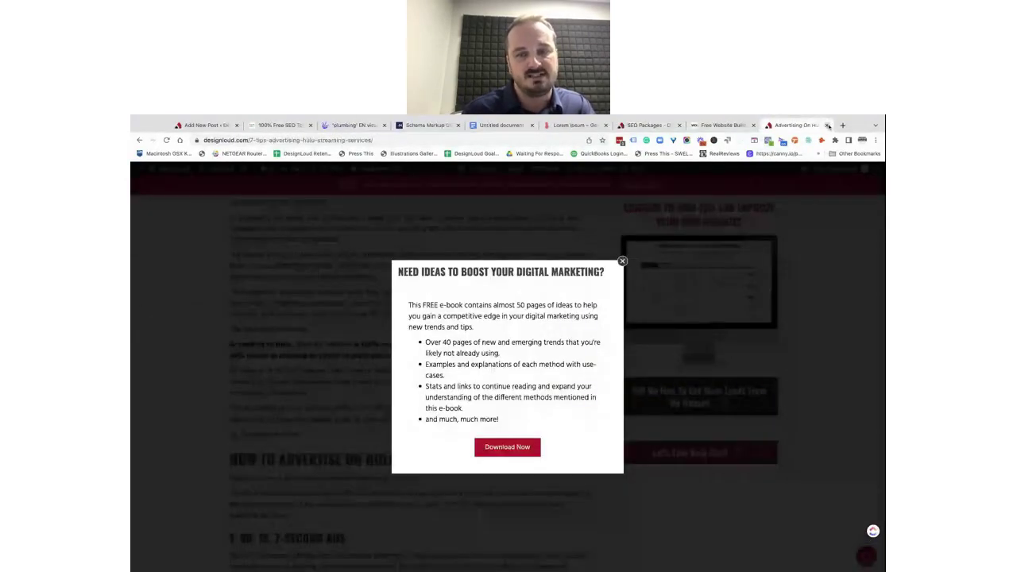
click(623, 261)
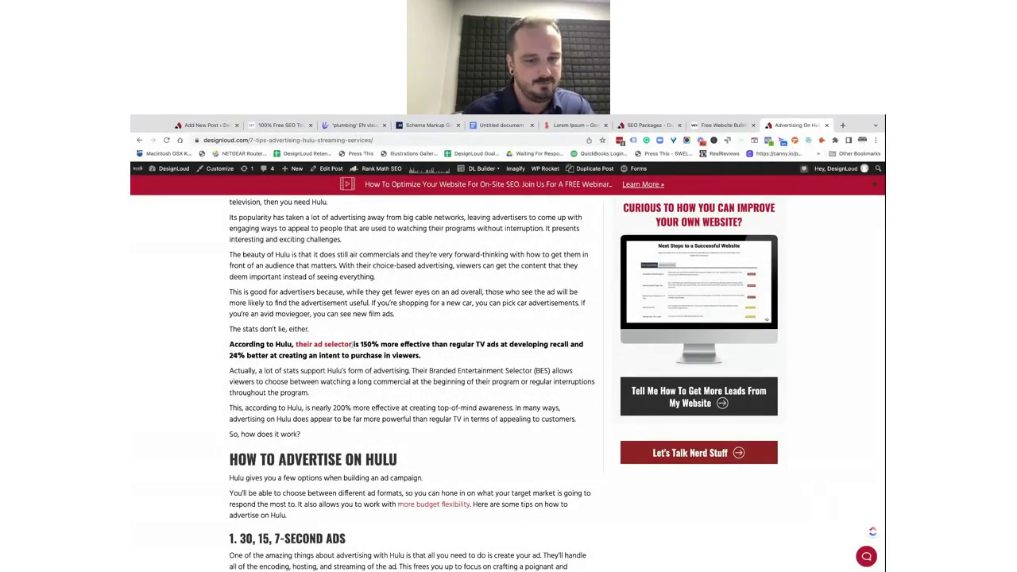
scroll(368, 446, down, 2)
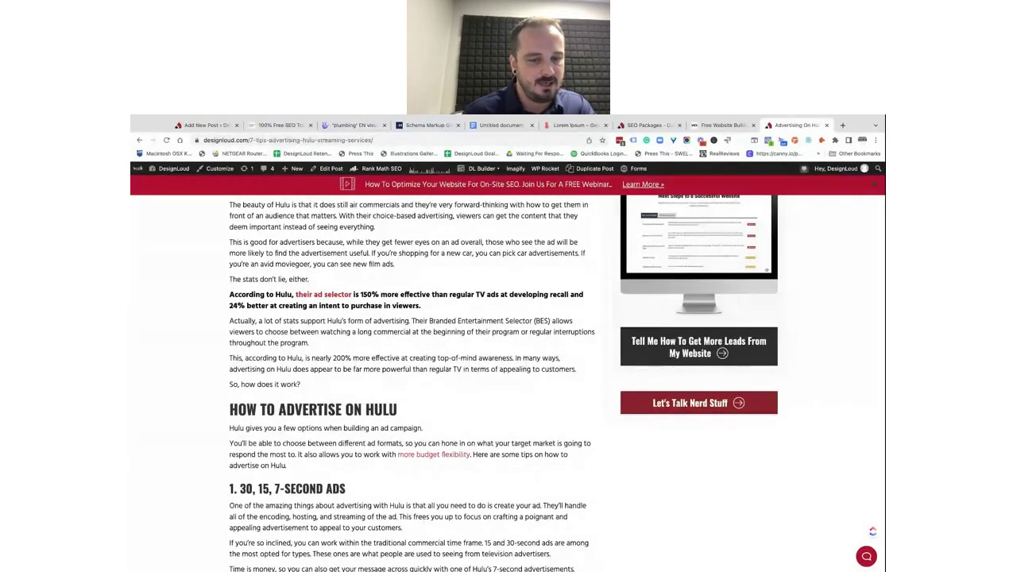
- Open the designloud.com digital marketing agency page and highlight its "Digital Marketing" label and main headline
key(super+r)
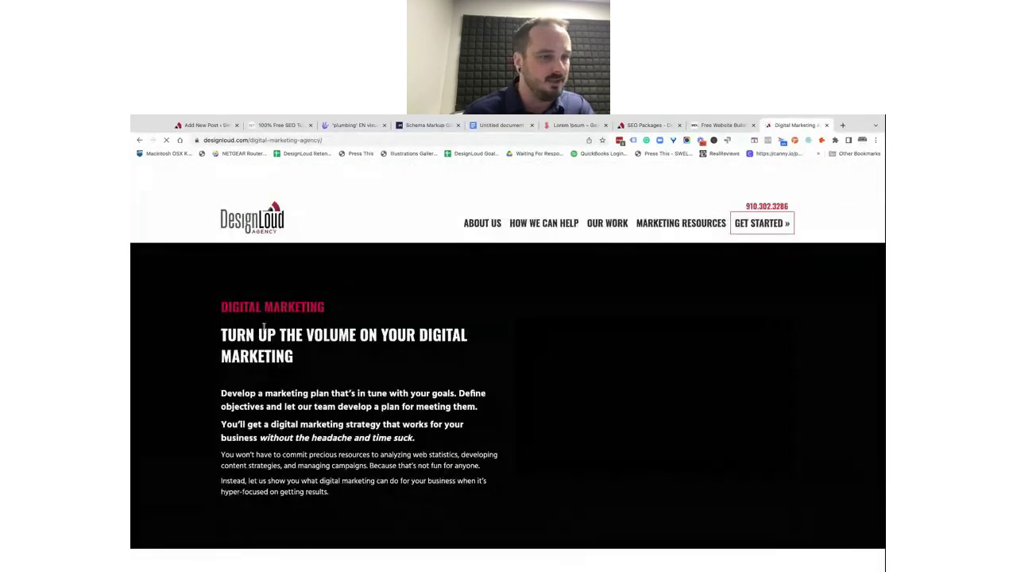
triple_click(217, 309)
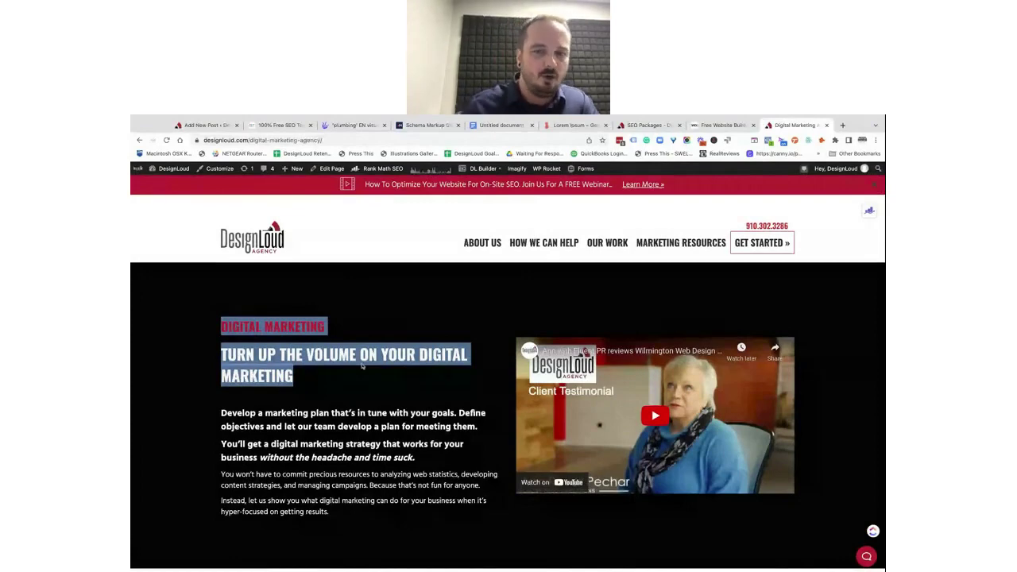
mouse_move(541, 248)
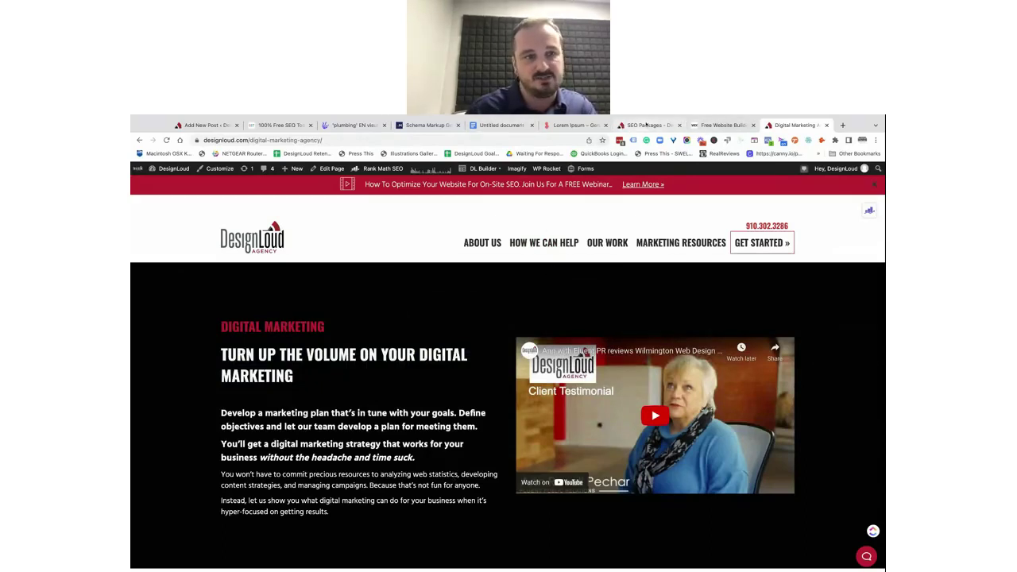
- Return to the plumbing post draft and highlight the upwork.com entry among Rank Math's related external links
click(203, 124)
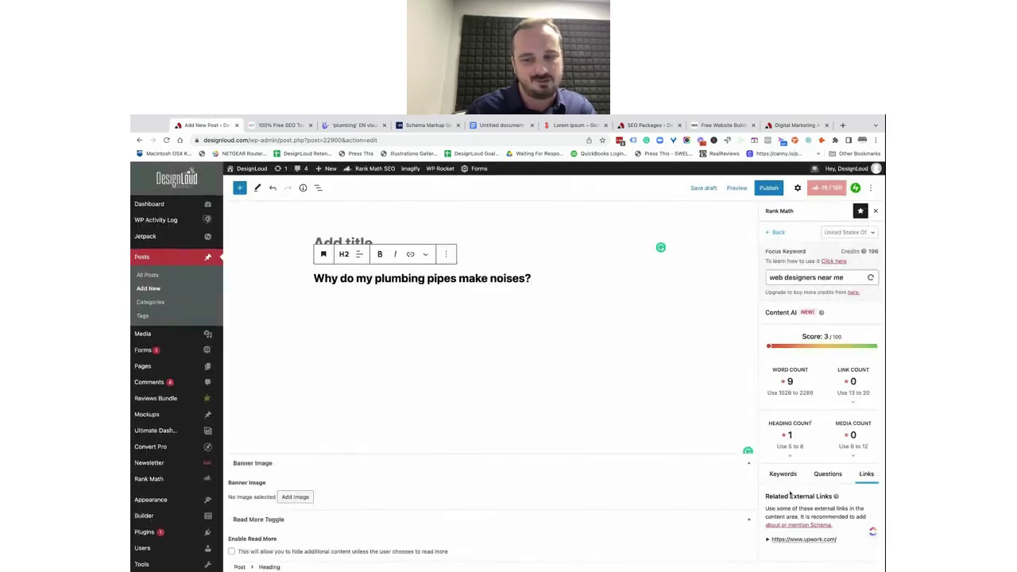
scroll(791, 496, down, 2)
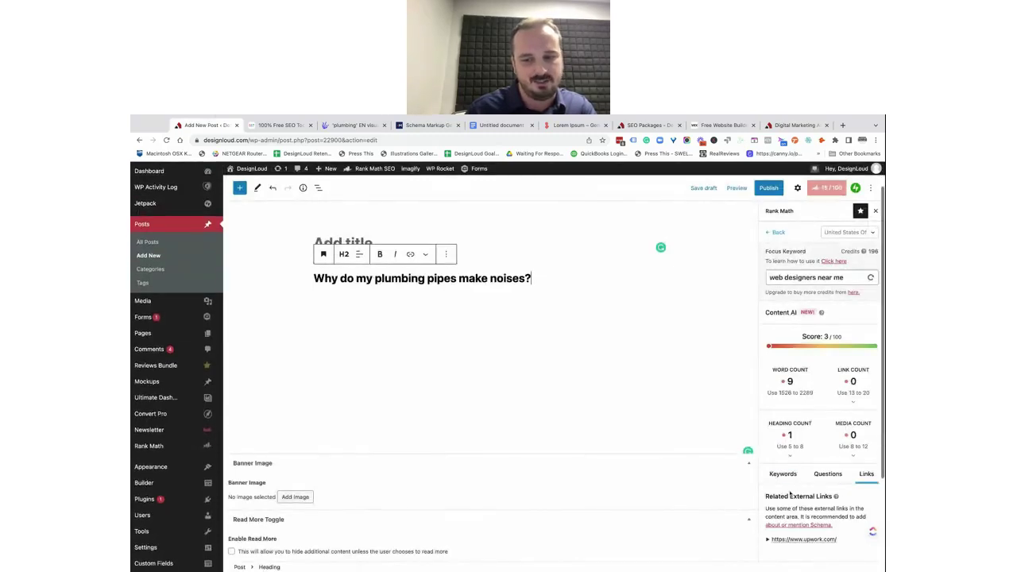
triple_click(840, 542)
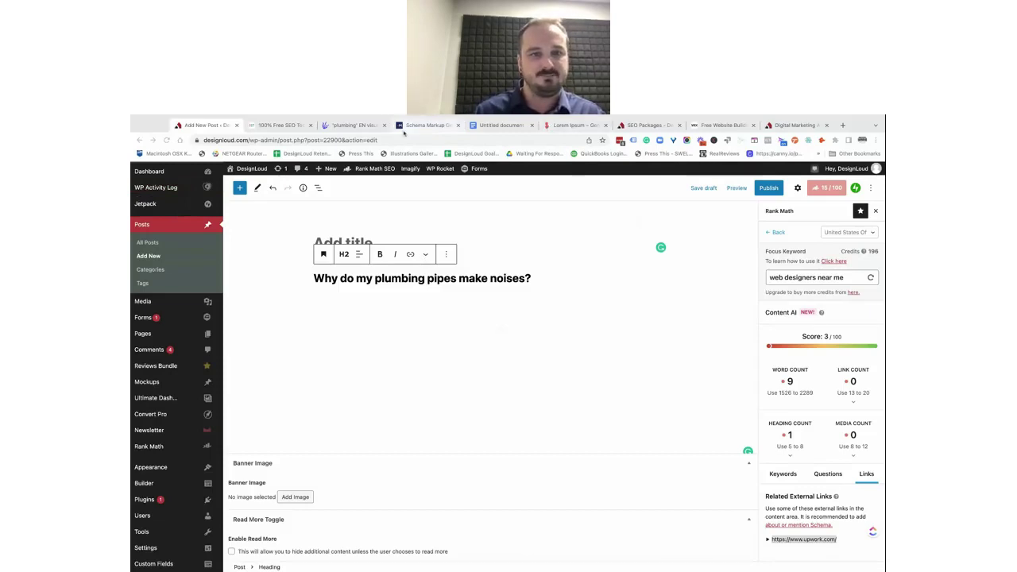
- Switch to Small SEO Tools and examine its text analysis, image editing, keyword, backlink and website management tools
click(323, 127)
click(285, 125)
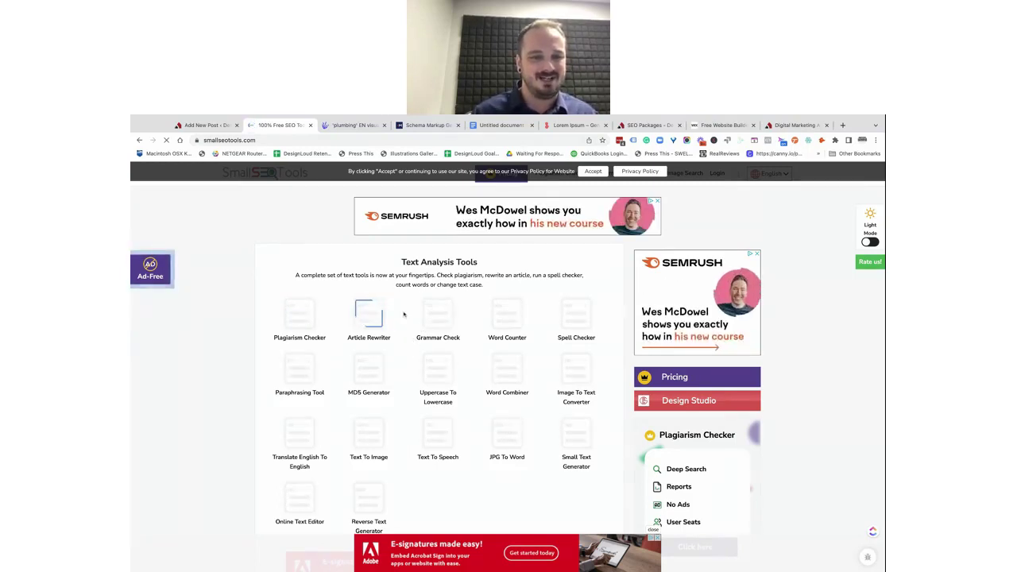
scroll(397, 321, down, 1)
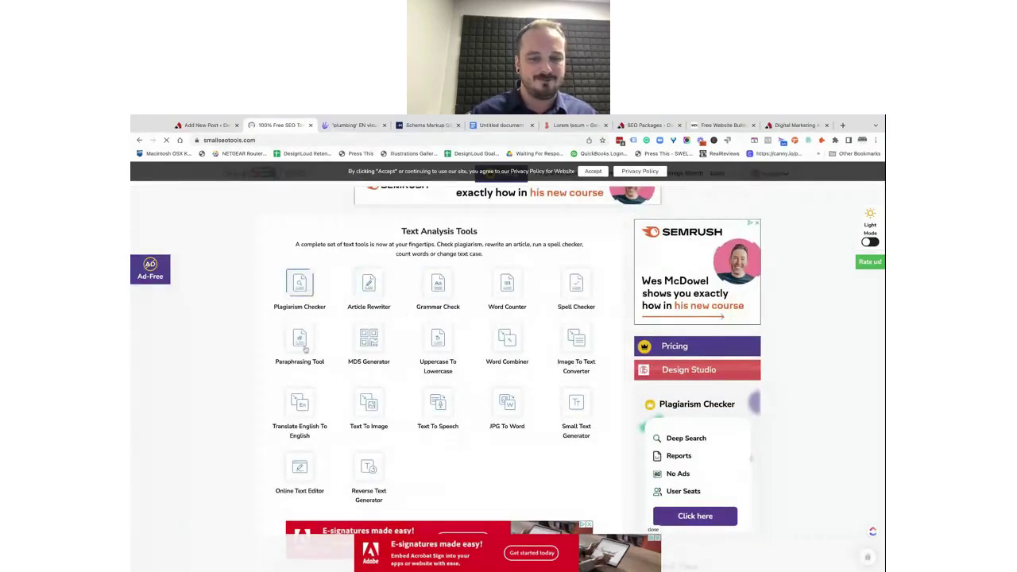
scroll(302, 349, down, 5)
scroll(440, 358, down, 5)
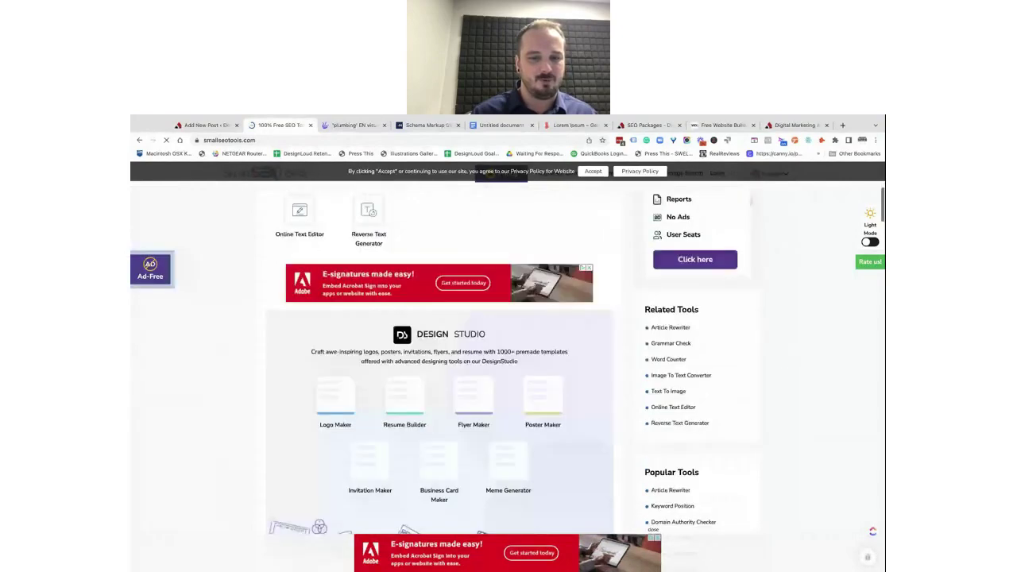
scroll(306, 319, down, 5)
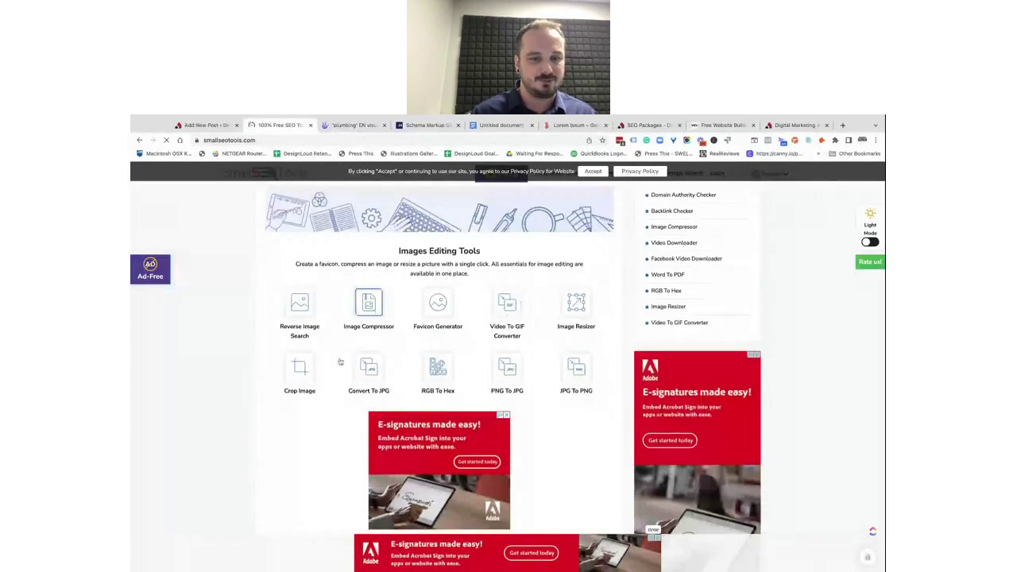
scroll(341, 360, down, 5)
scroll(340, 360, down, 5)
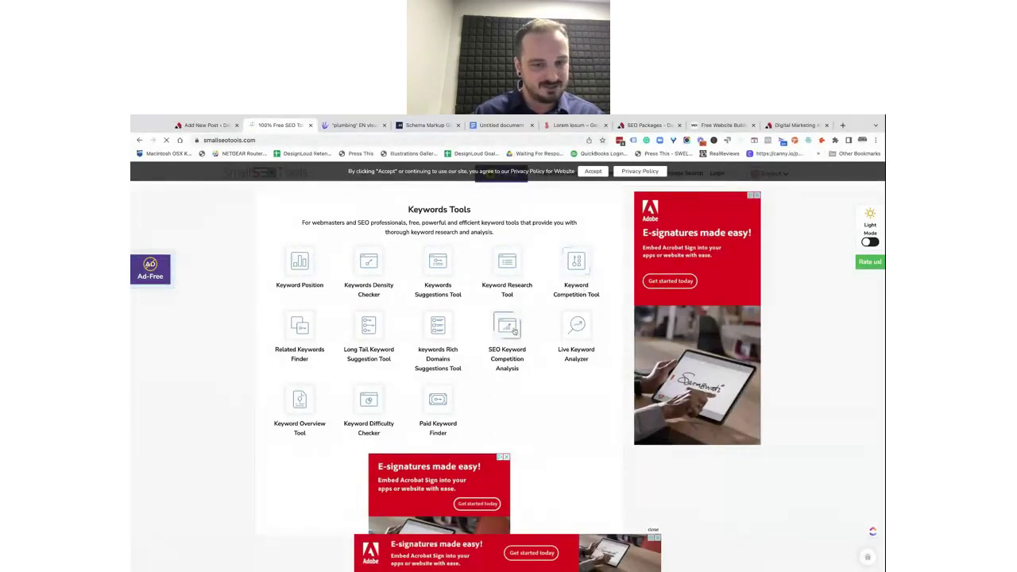
scroll(509, 322, down, 1)
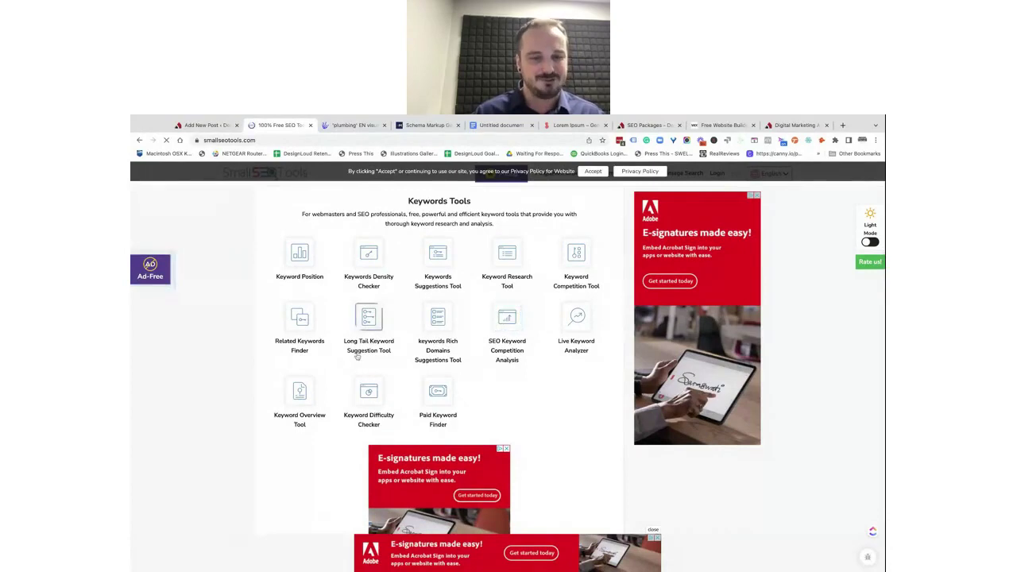
scroll(347, 359, down, 5)
scroll(345, 363, down, 1)
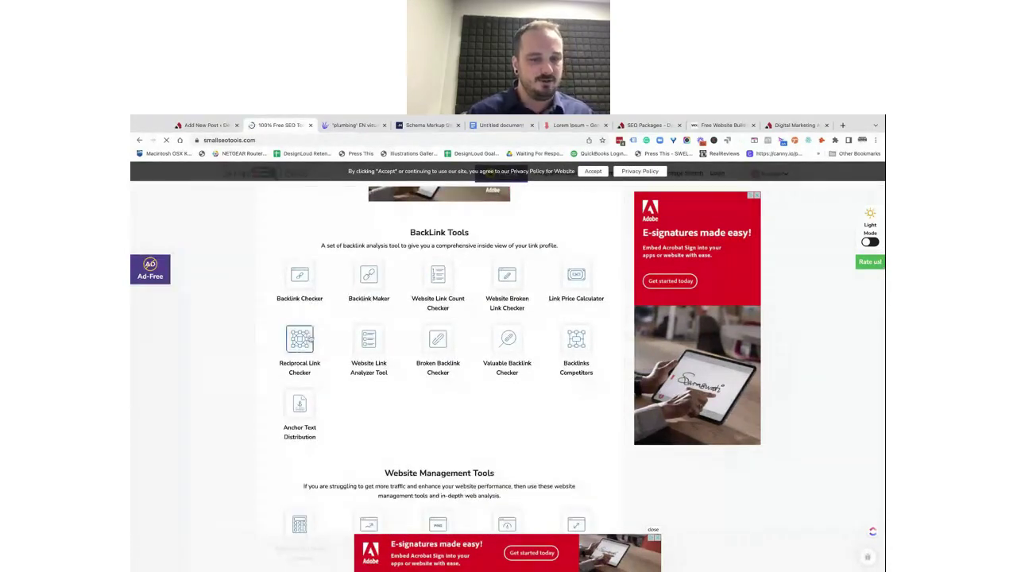
scroll(310, 338, down, 2)
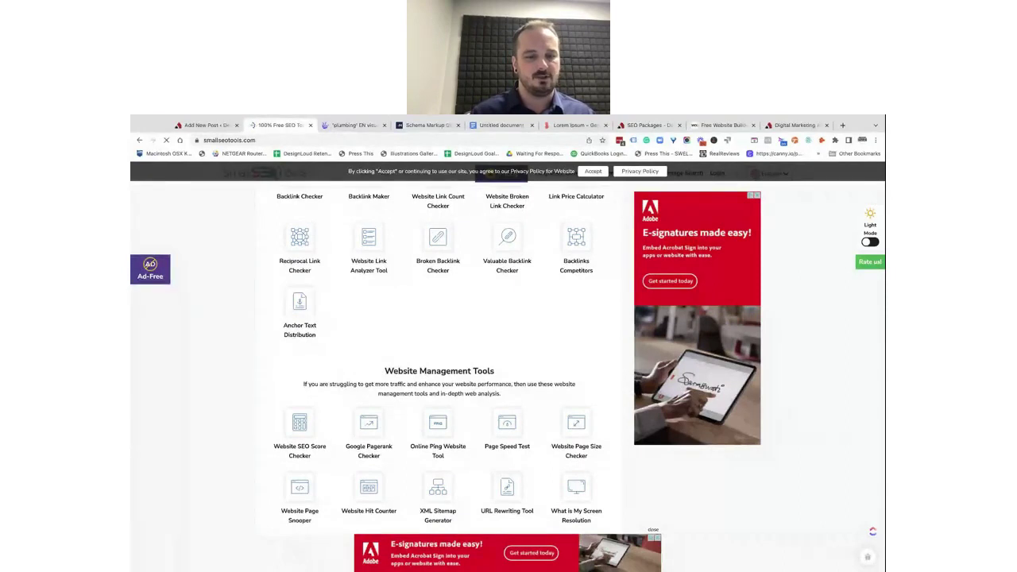
scroll(361, 340, down, 1)
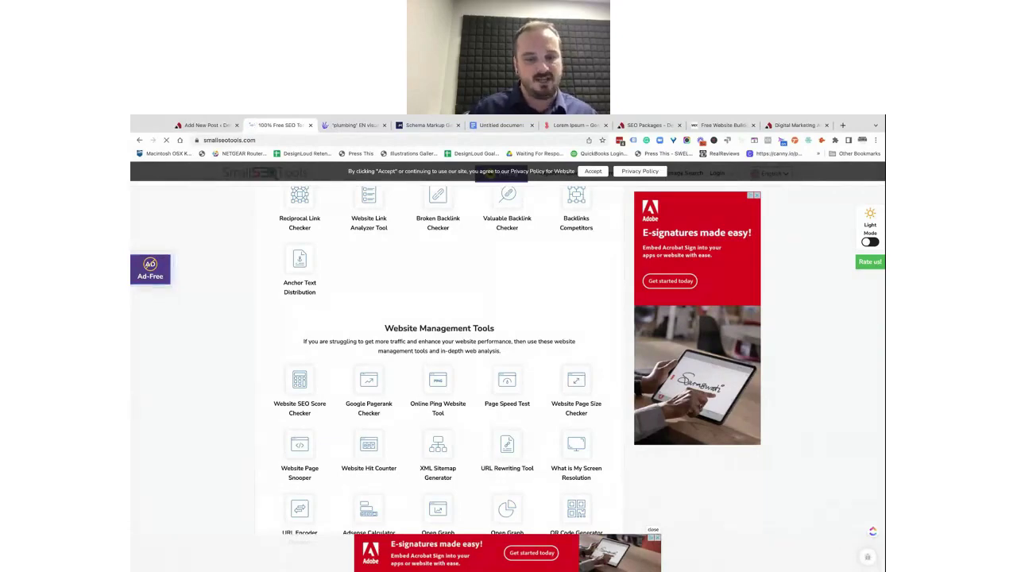
- Open the Keyword Position tool from the Keywords Tools section and close the interrupting advertisement
scroll(439, 358, up, 15)
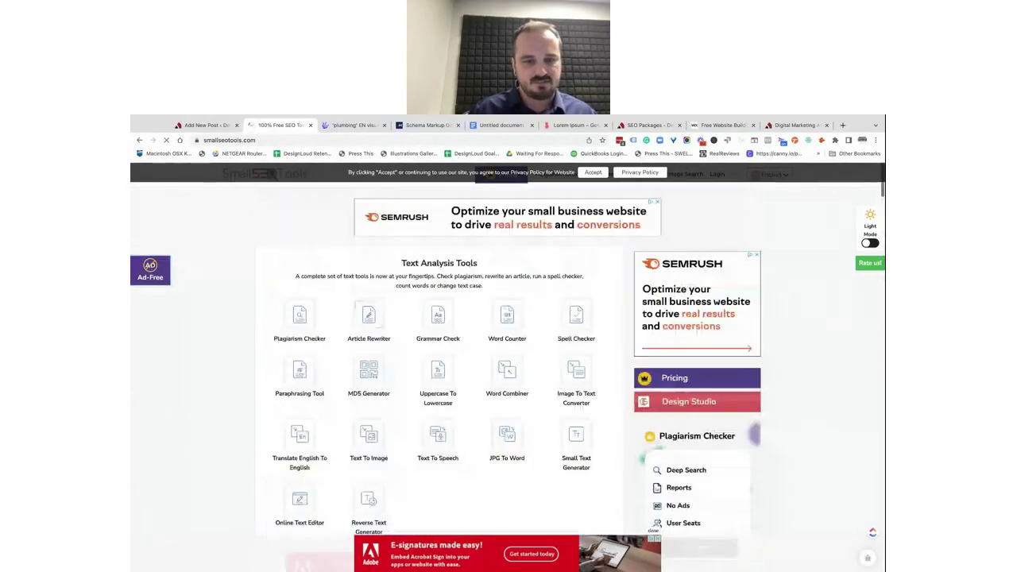
scroll(344, 350, down, 5)
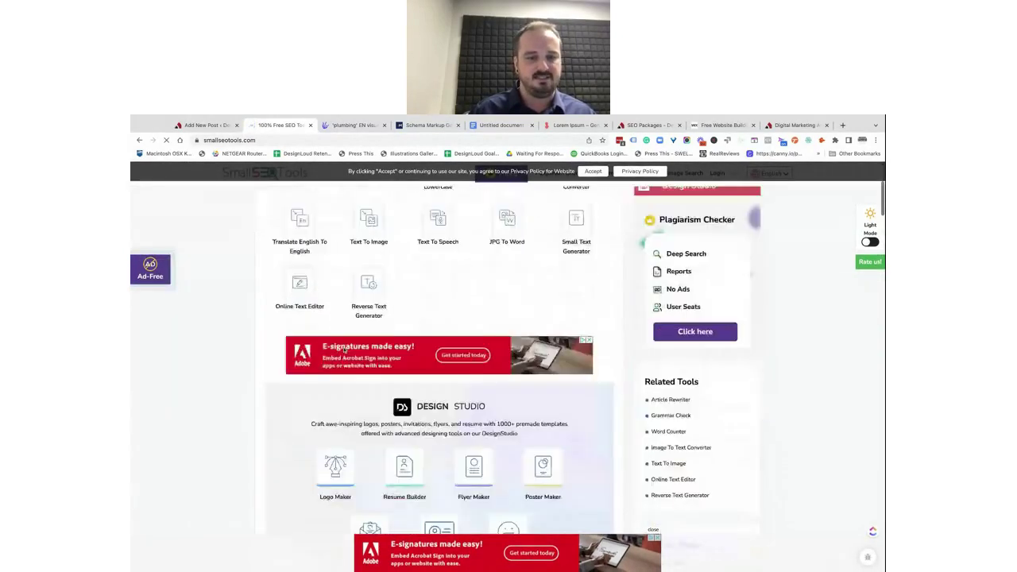
scroll(344, 349, down, 7)
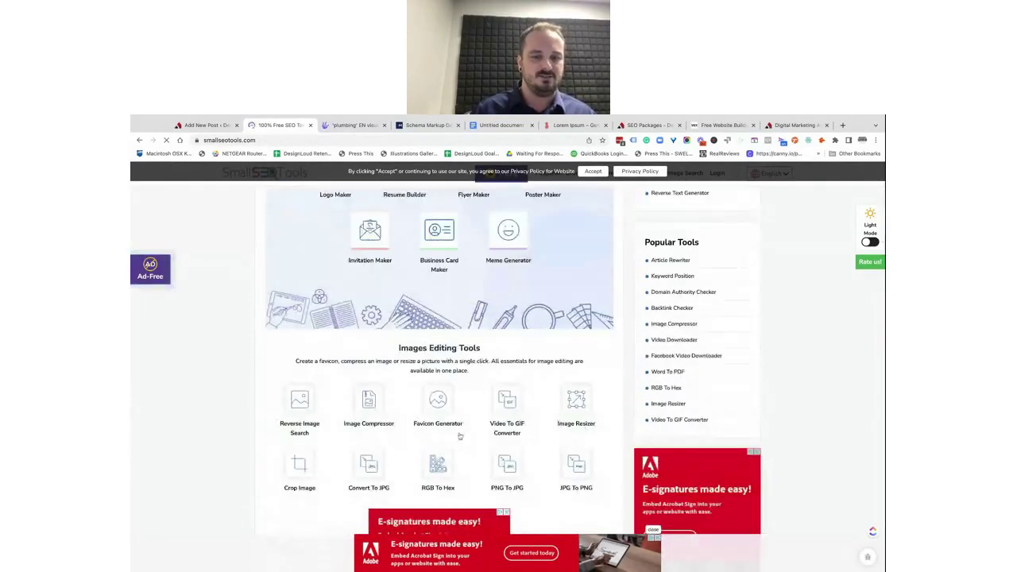
scroll(460, 436, down, 8)
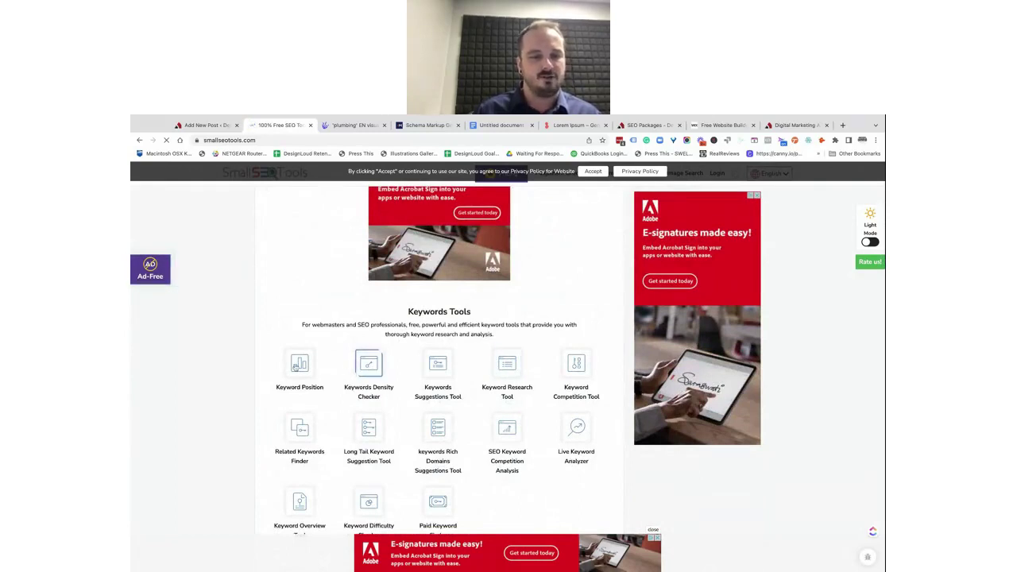
click(299, 367)
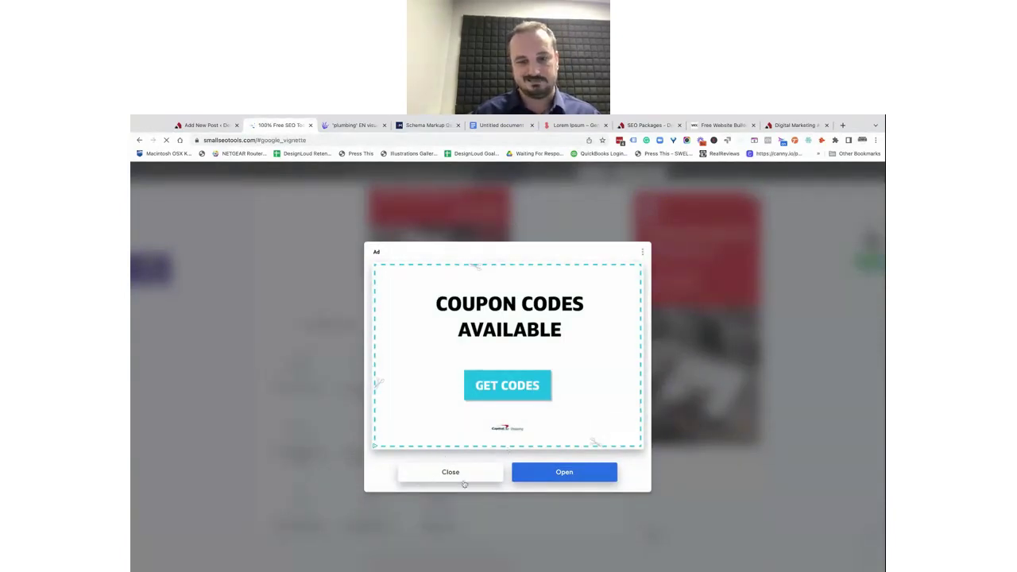
click(464, 481)
scroll(349, 429, down, 5)
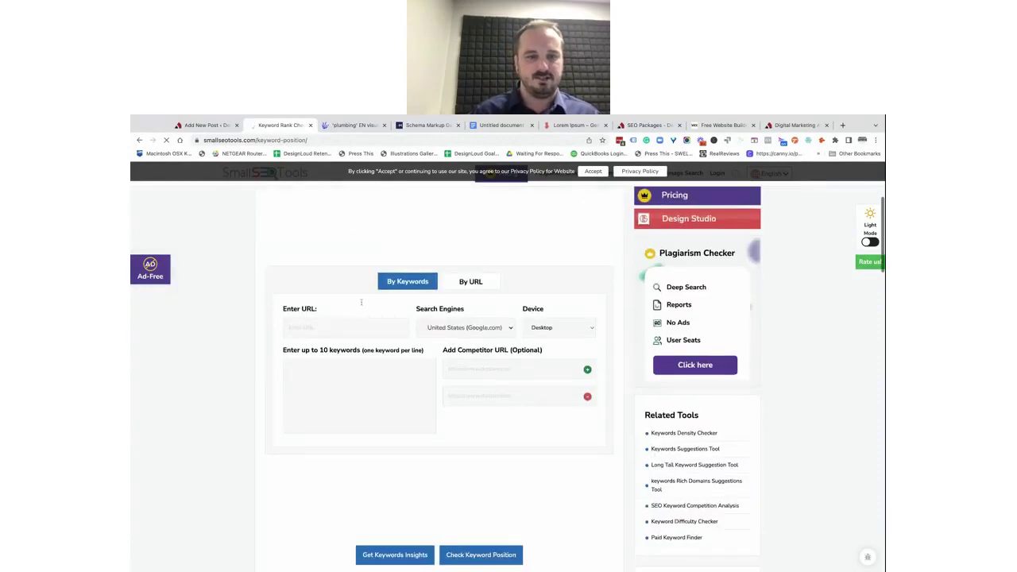
scroll(350, 318, up, 3)
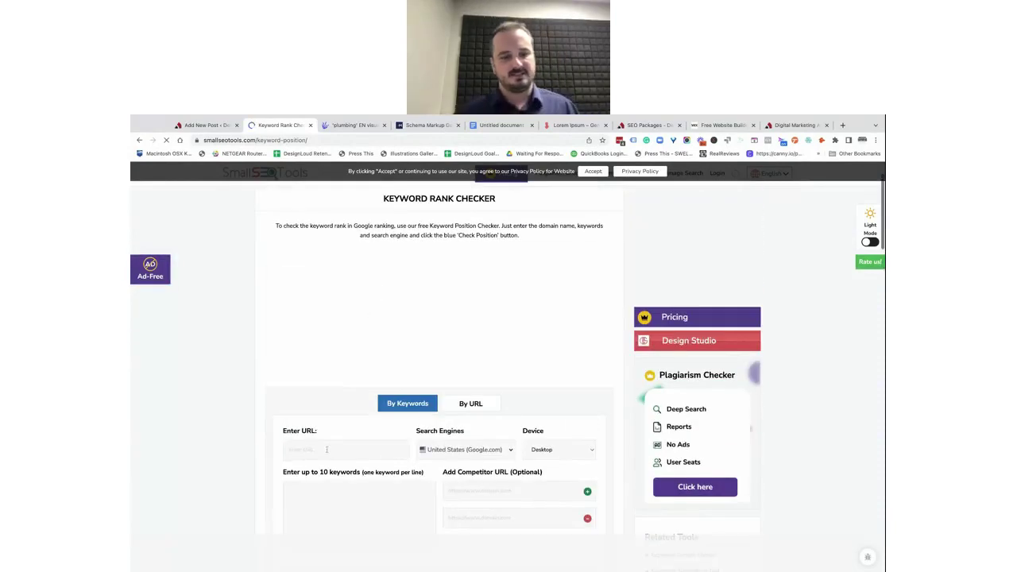
click(325, 449)
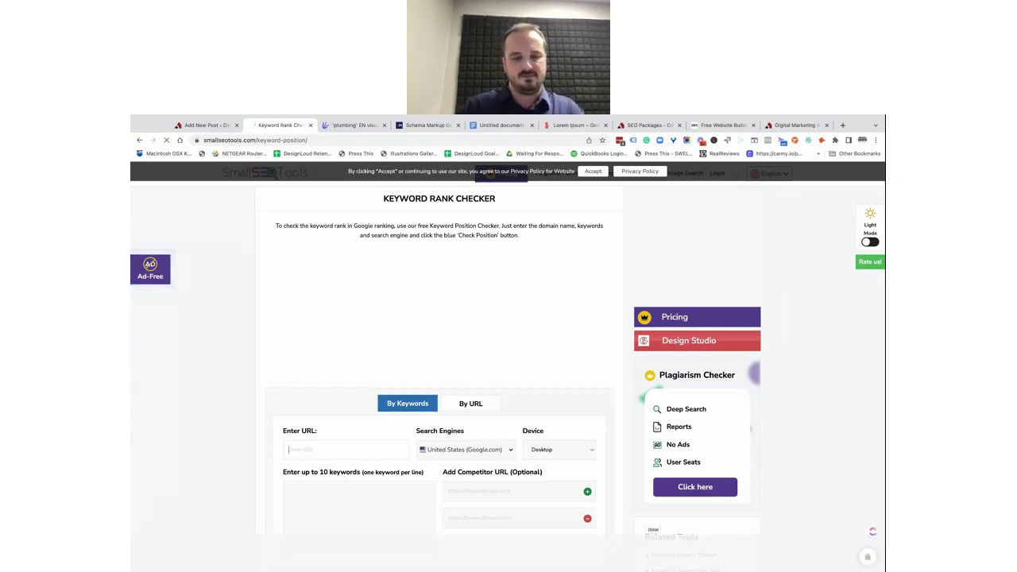
text(https)
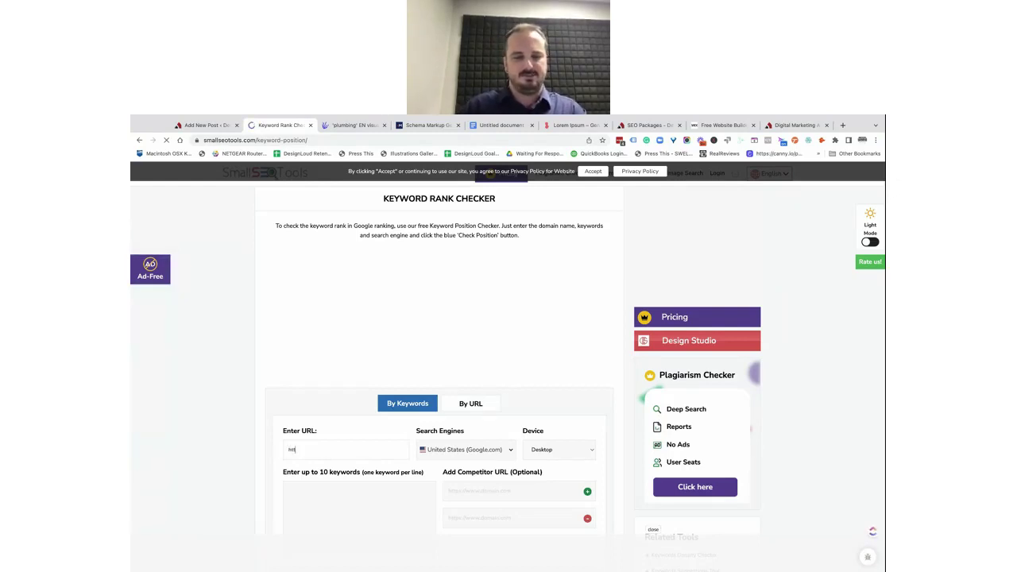
text(://)
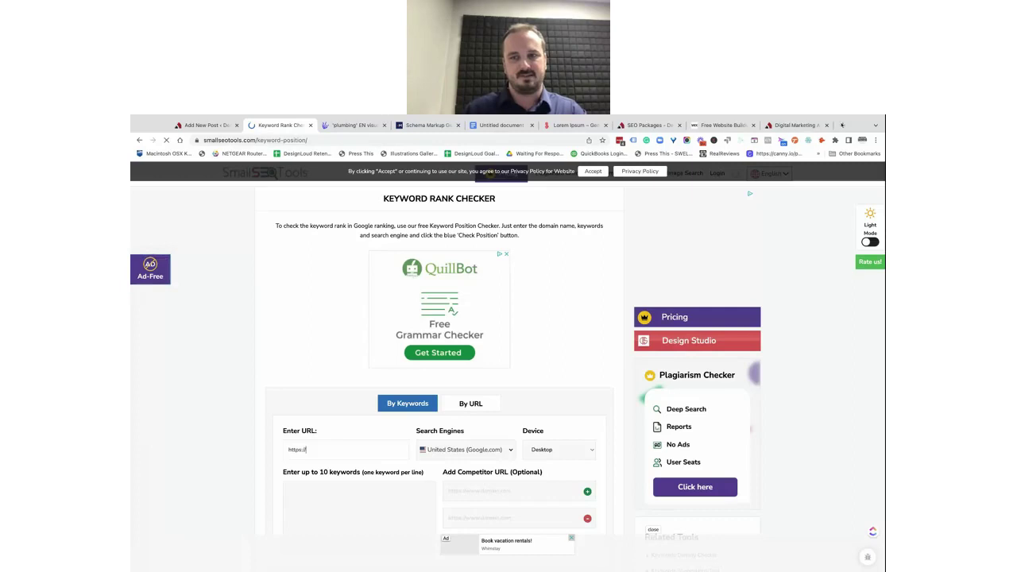
- Search Google for "plumbing wilmington nc" in a new tab and examine the organic results for a plumbing website
click(842, 125)
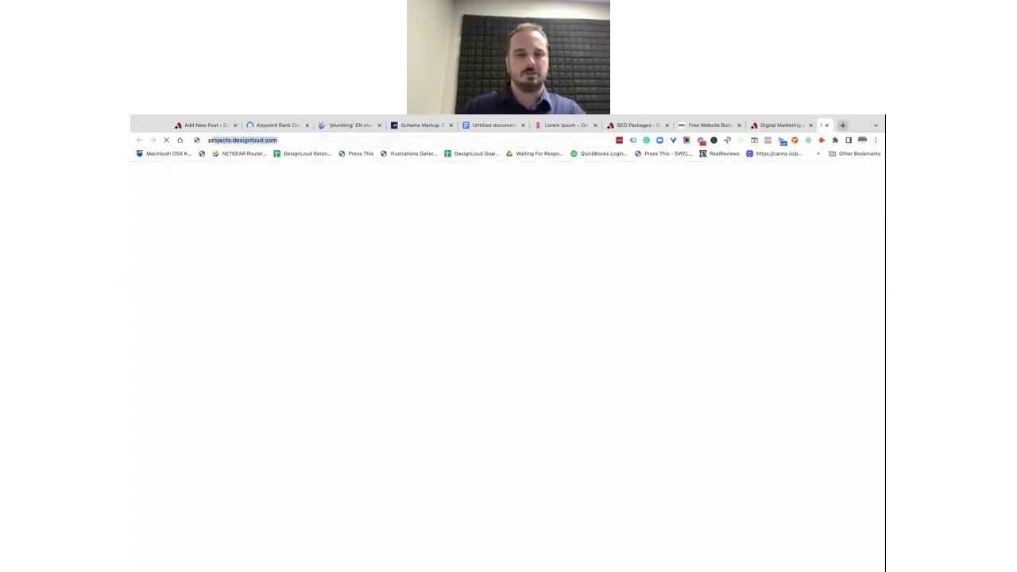
text(plumbing wilmingto)
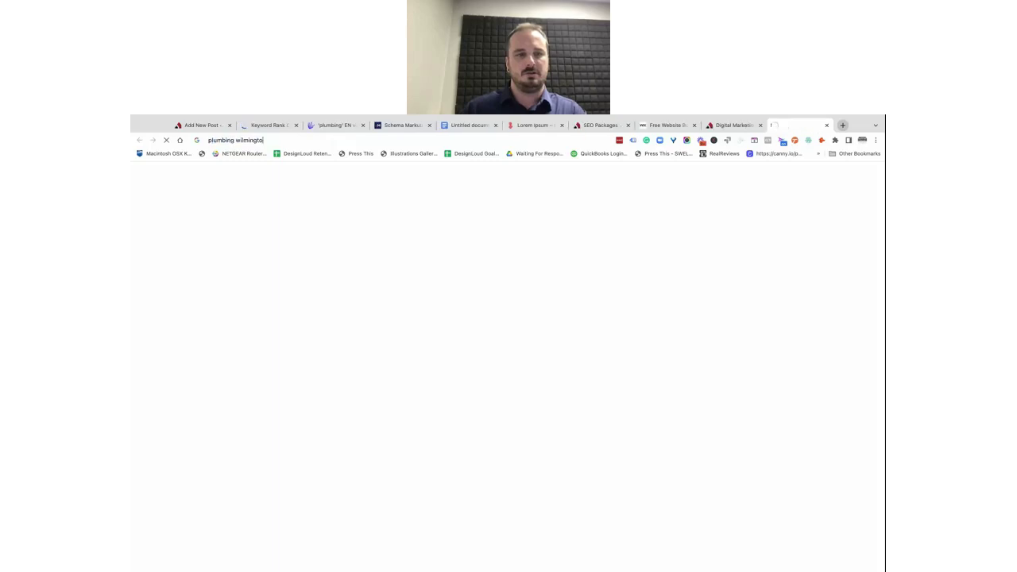
text(n nc)
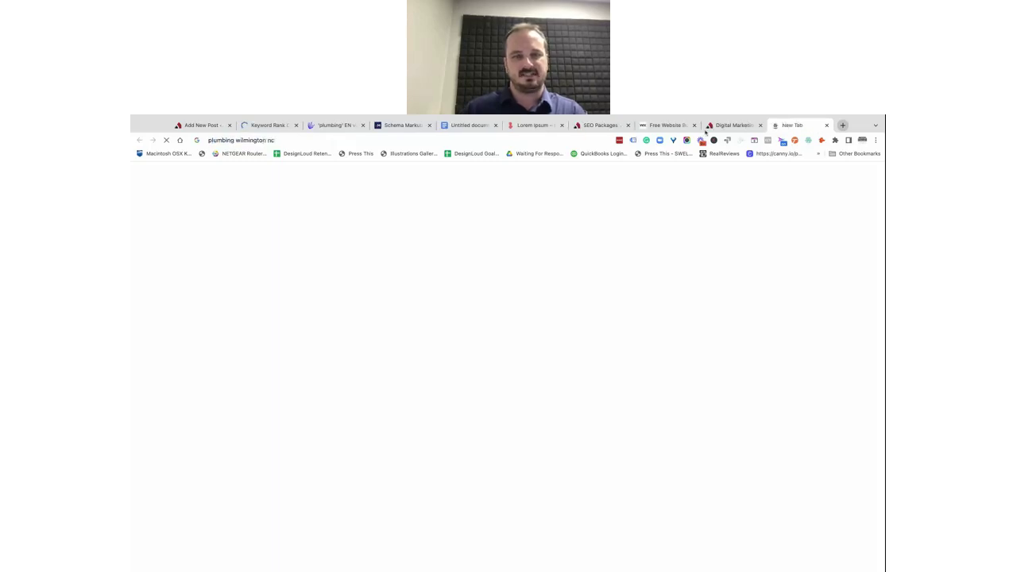
key(Return)
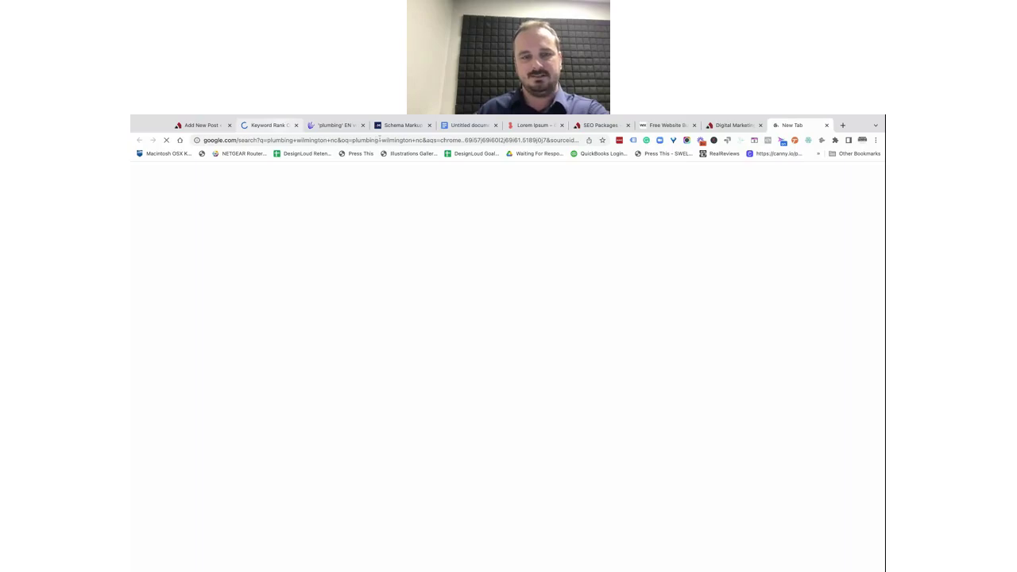
scroll(454, 285, down, 5)
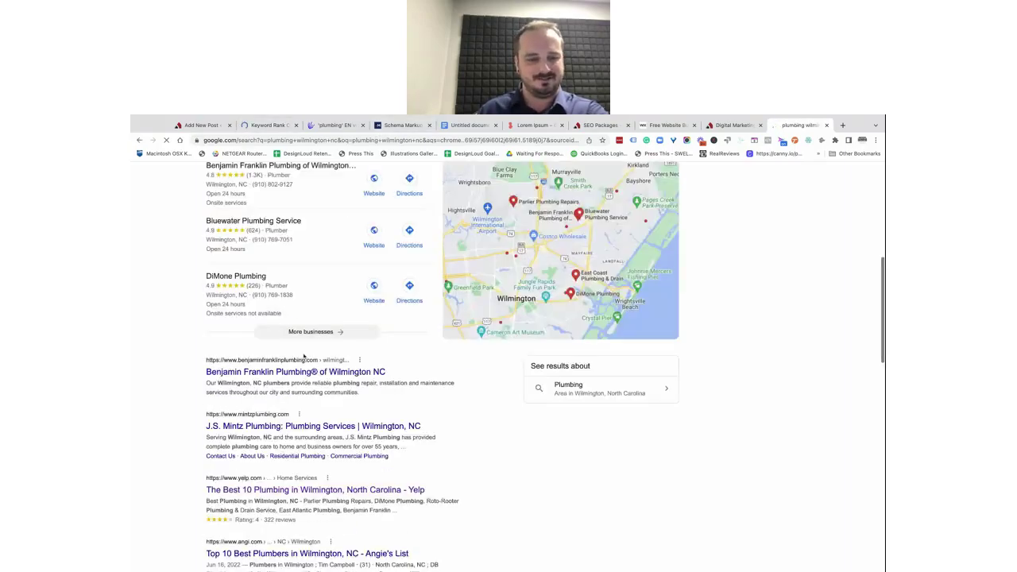
scroll(304, 357, down, 1)
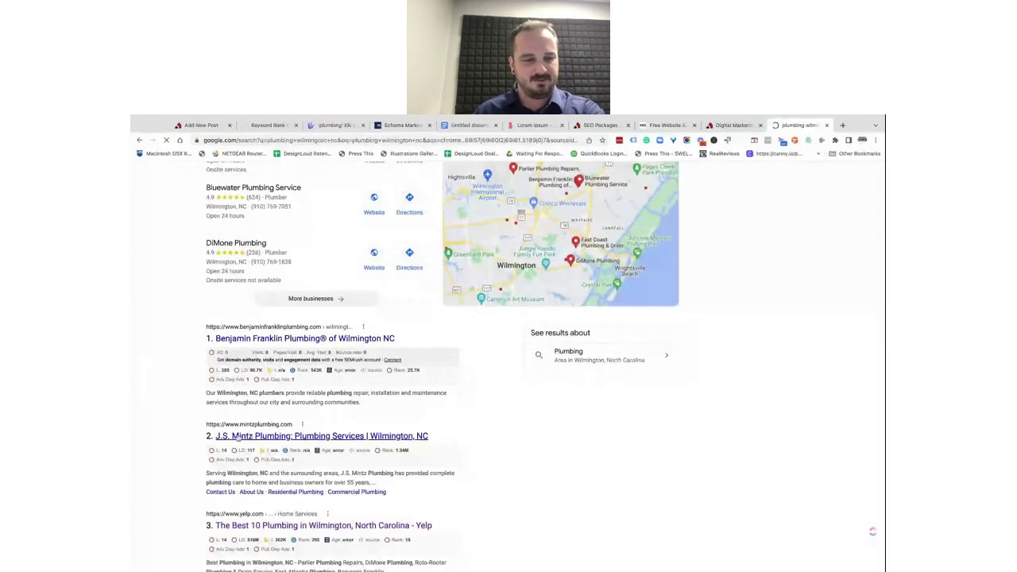
click(251, 437)
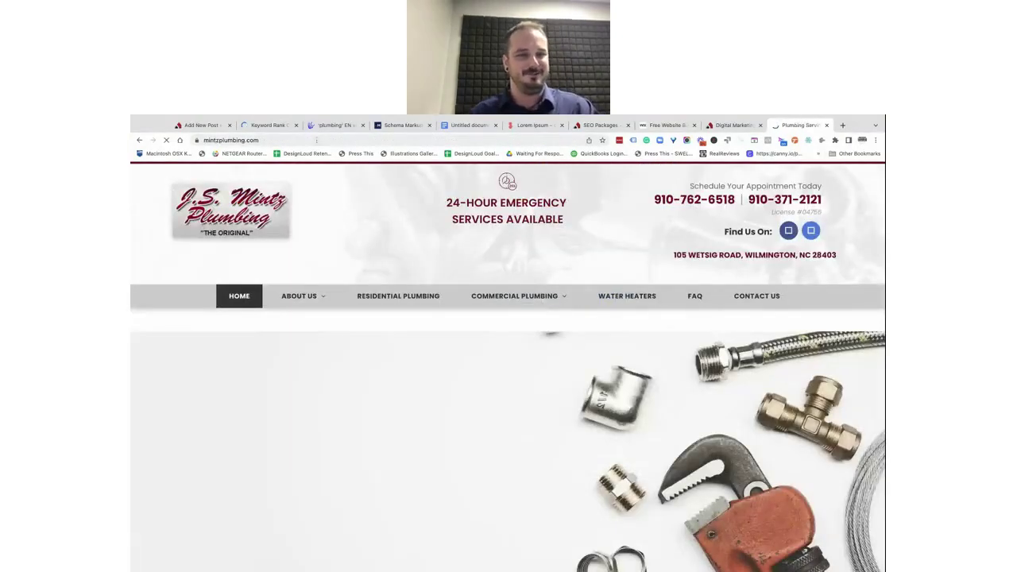
click(316, 140)
key(super+c)
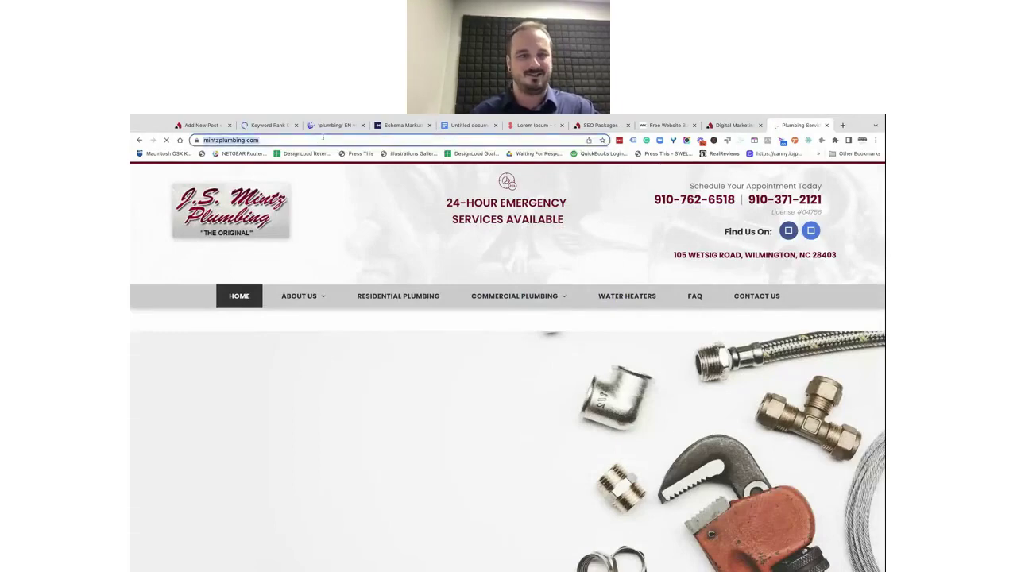
click(274, 125)
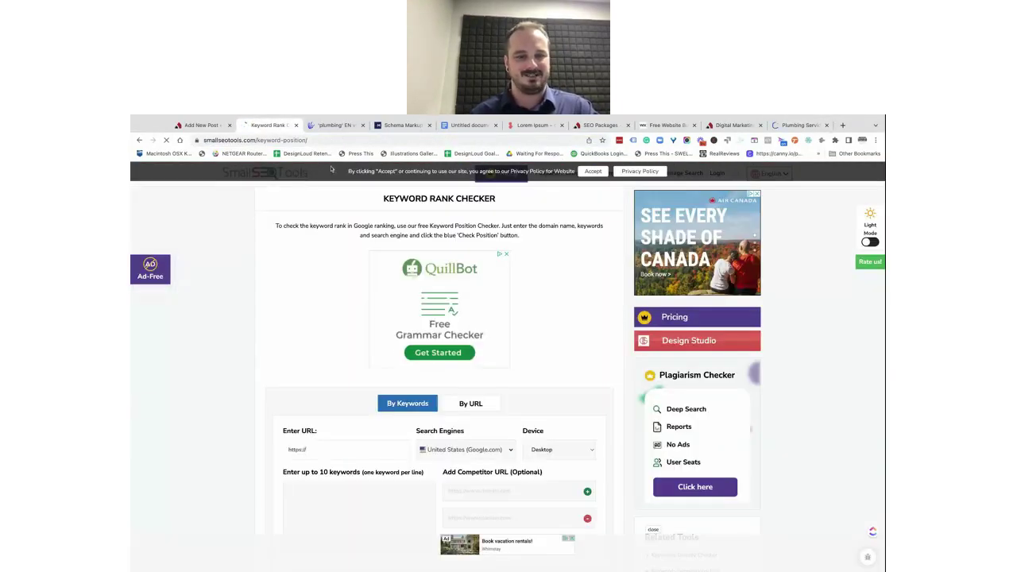
double_click(320, 460)
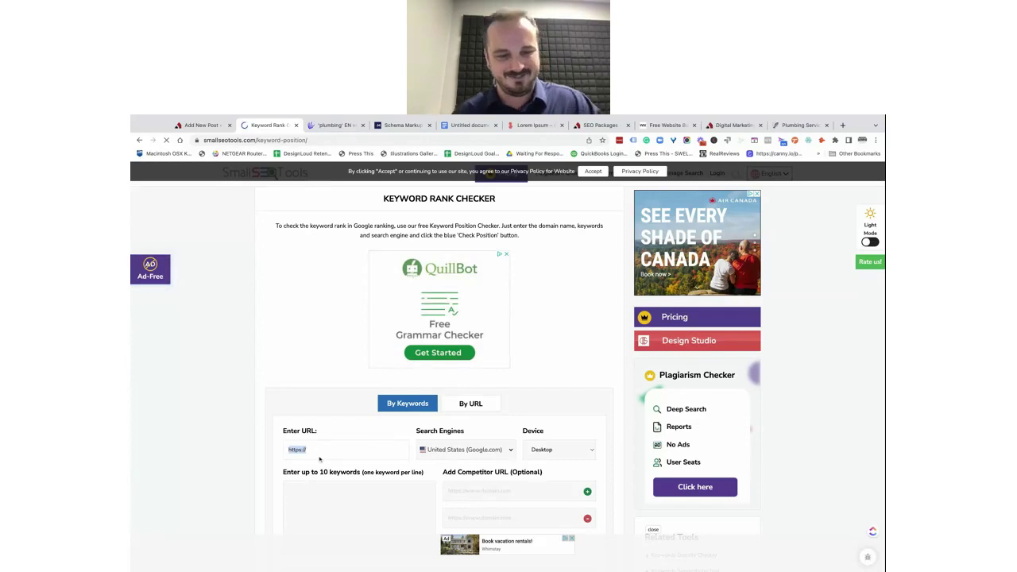
key(super+v)
- Enter the keywords "Plumbing Near Me" and "Plumbing Wilmington NC" on separate lines, correcting misspelled words with the suggested spelling "Plumbing"
scroll(342, 445, down, 2)
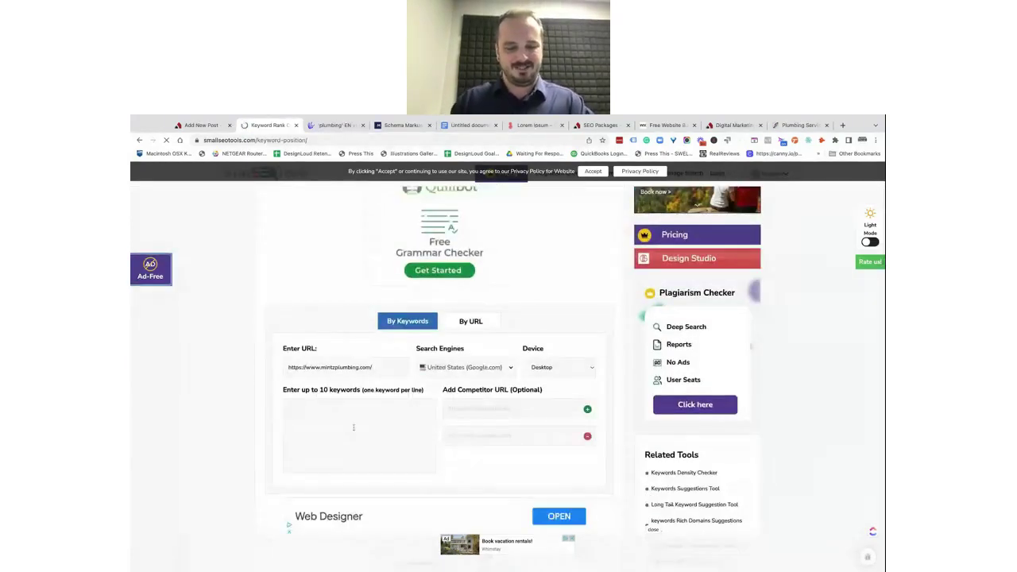
click(353, 427)
text(Plumbing Near Me)
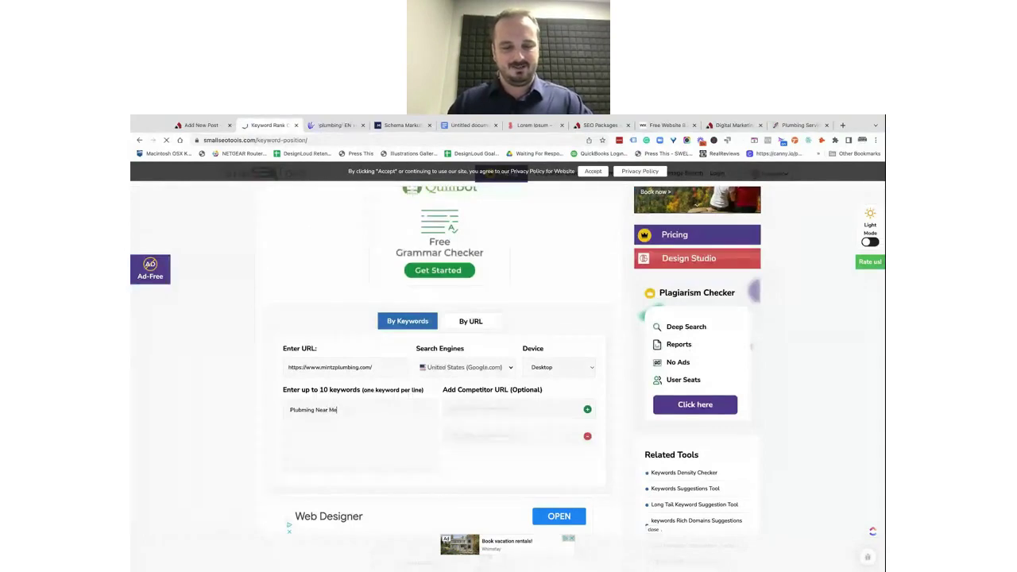
key(Return)
text(Plumbi)
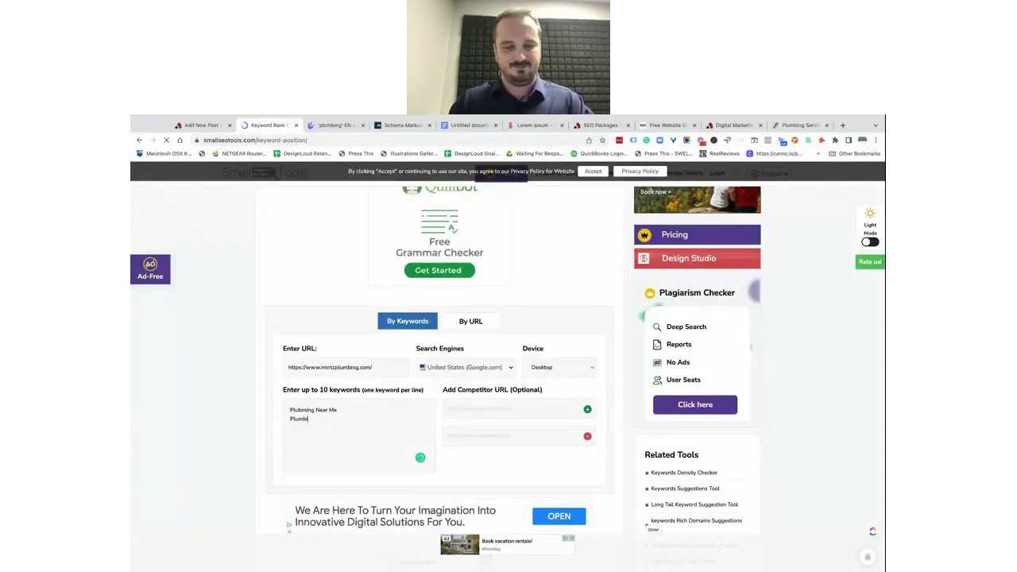
text(n Wilmington NC)
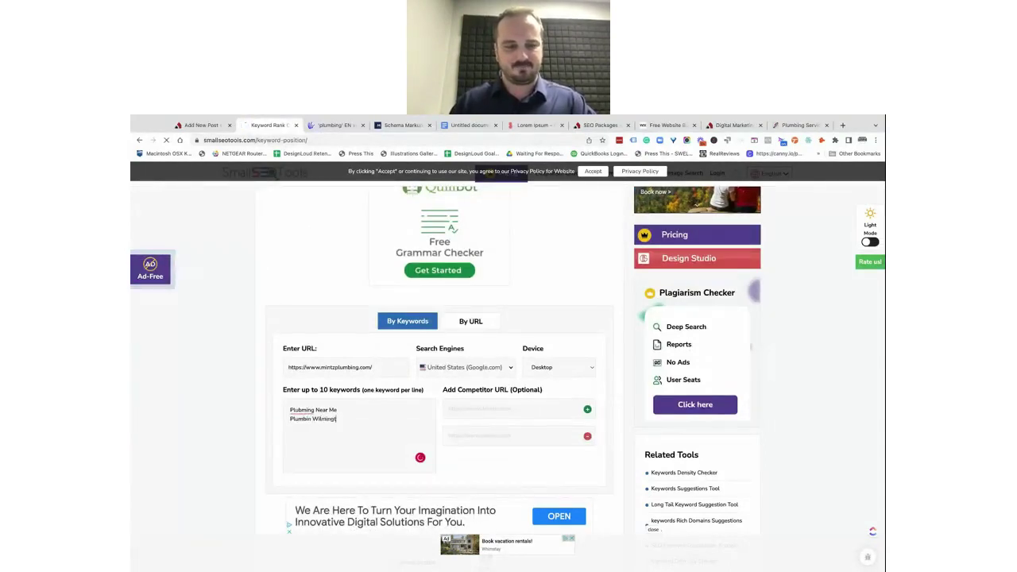
mouse_move(302, 418)
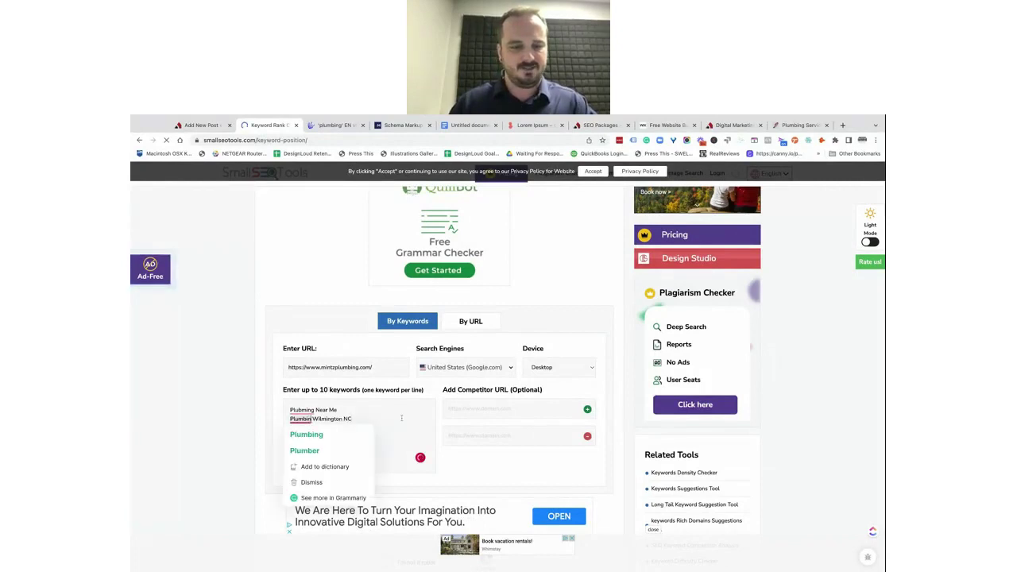
click(306, 447)
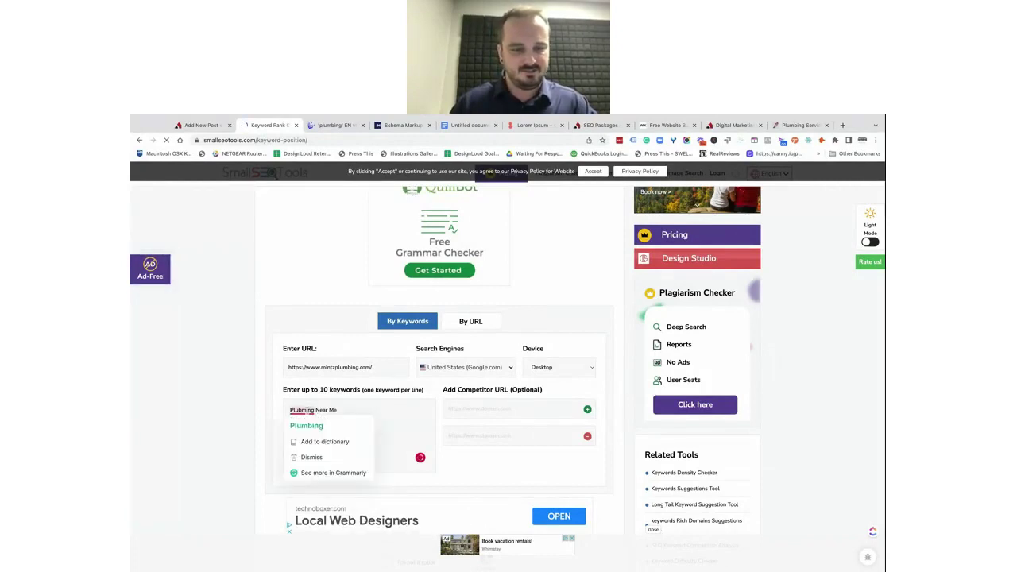
click(354, 437)
- Complete the "I'm not a robot" verification and run the keyword position check
scroll(354, 433, down, 1)
scroll(354, 433, down, 1)
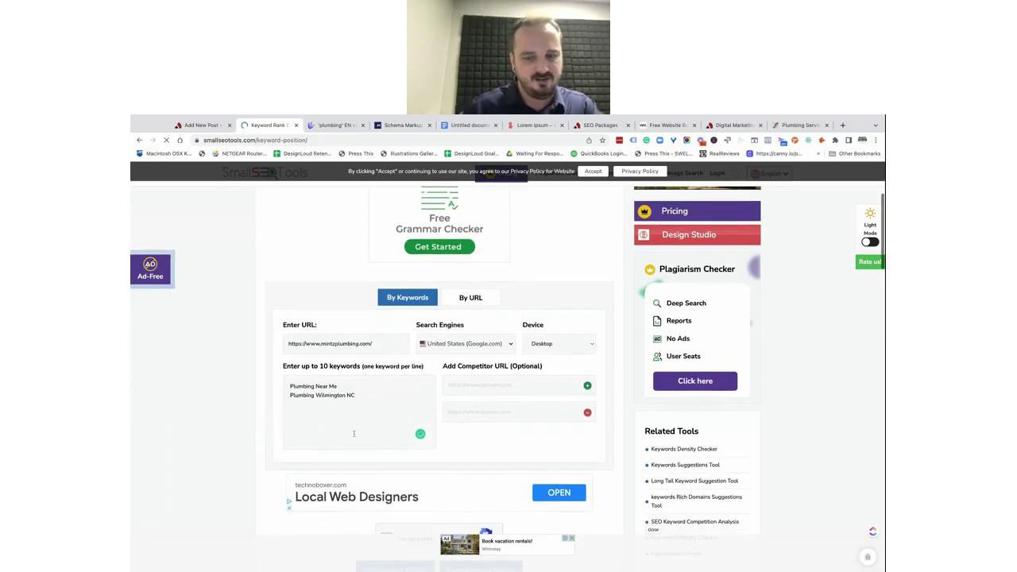
scroll(410, 418, down, 3)
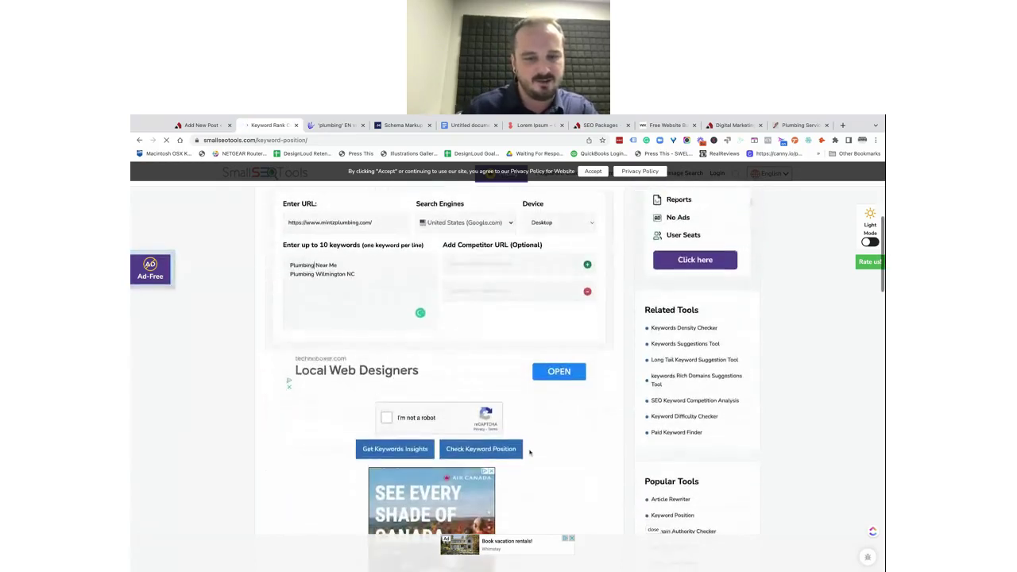
click(387, 414)
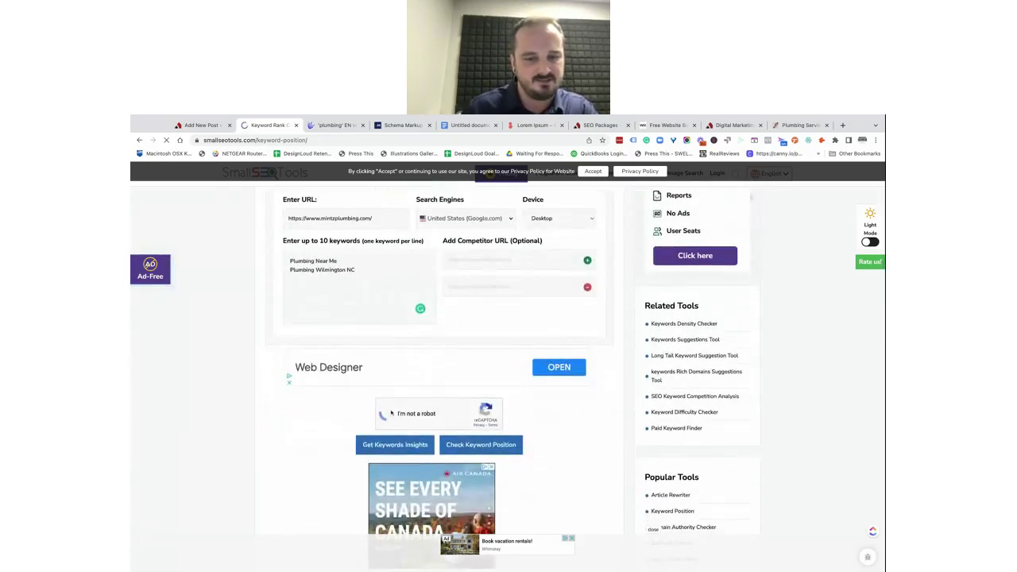
click(460, 445)
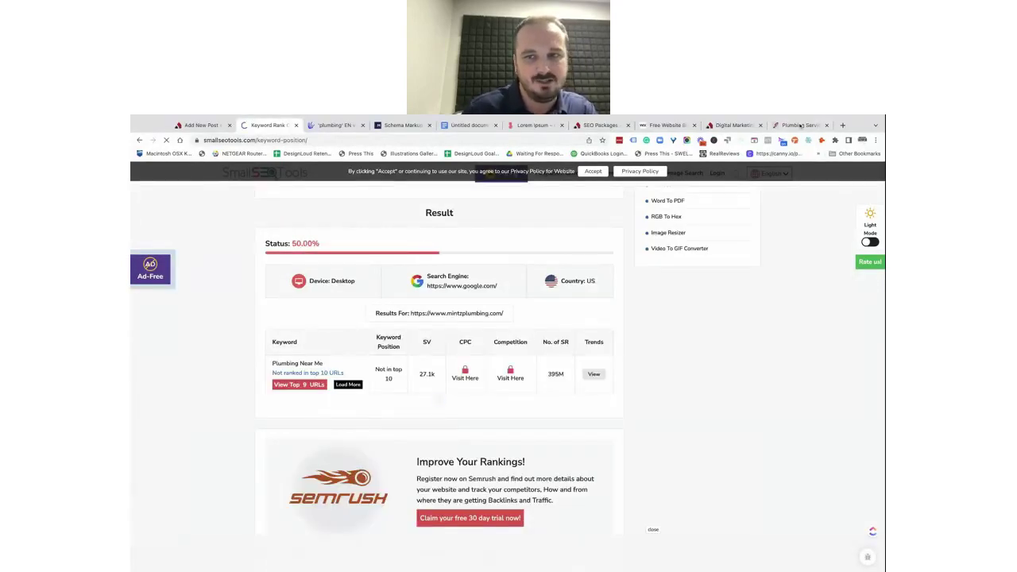
- Leave the plumbing website in its tab and search Google for "plumbing wilmington nc" again
click(797, 125)
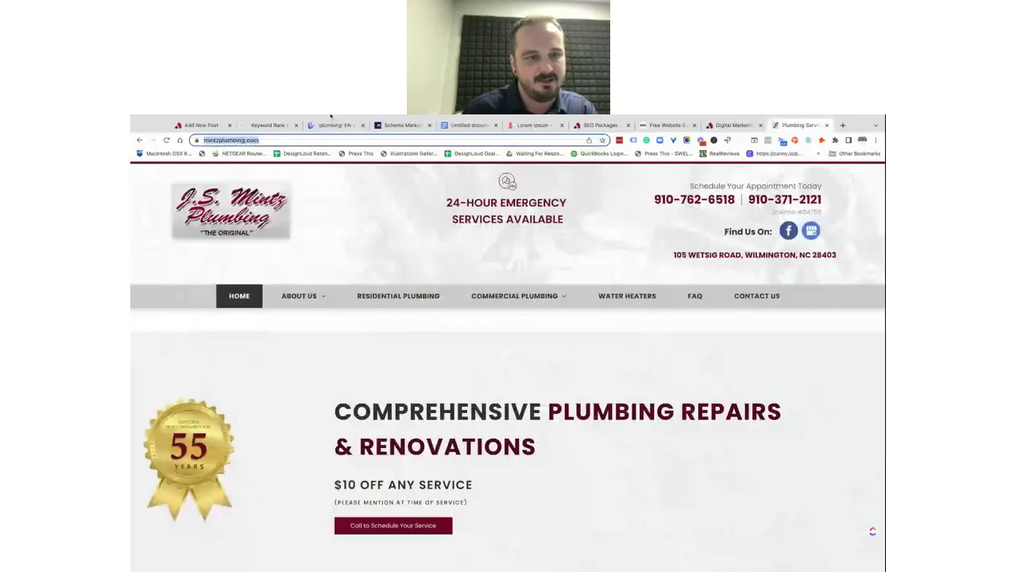
key(Return)
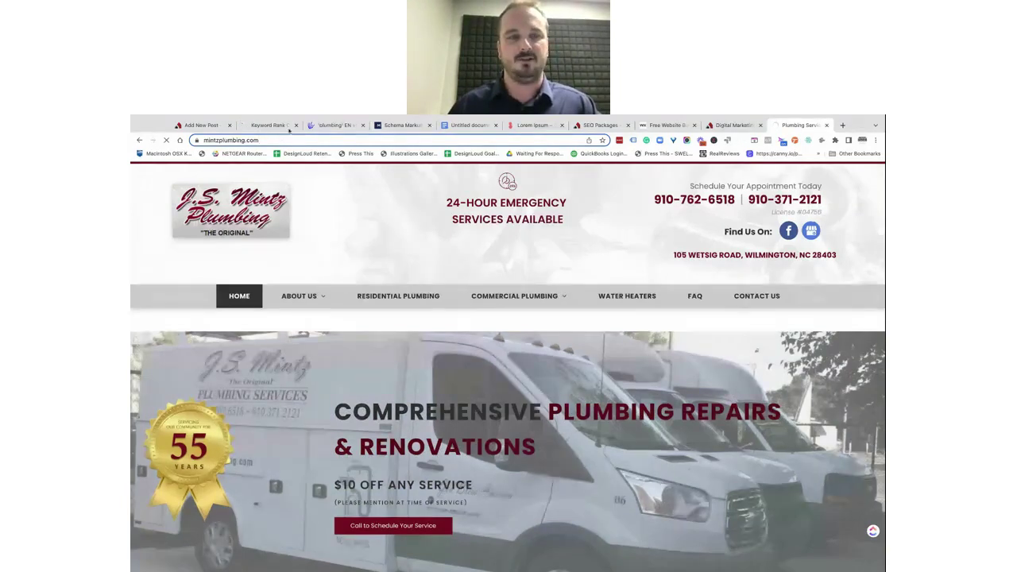
key(super+bracketleft)
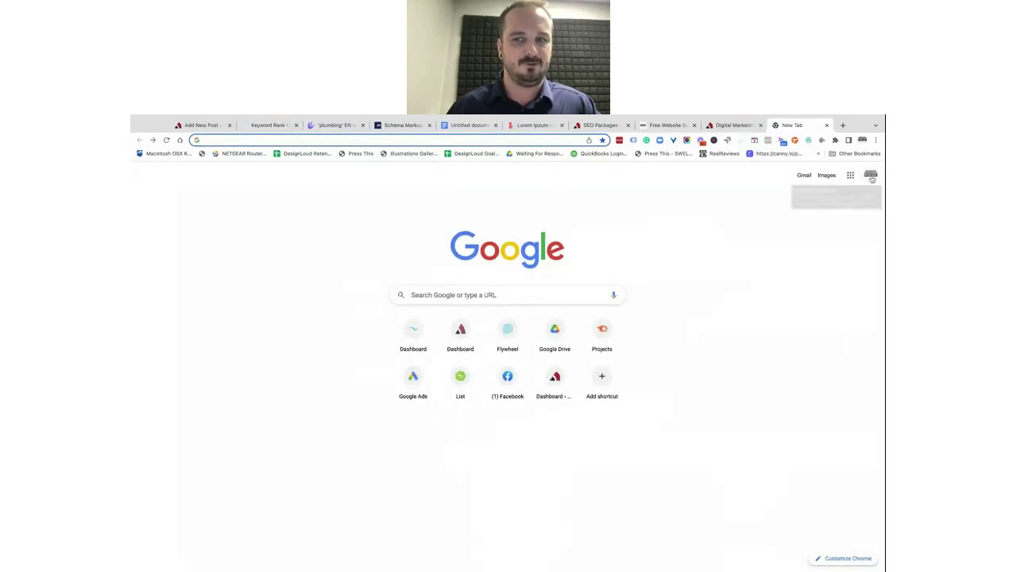
click(496, 295)
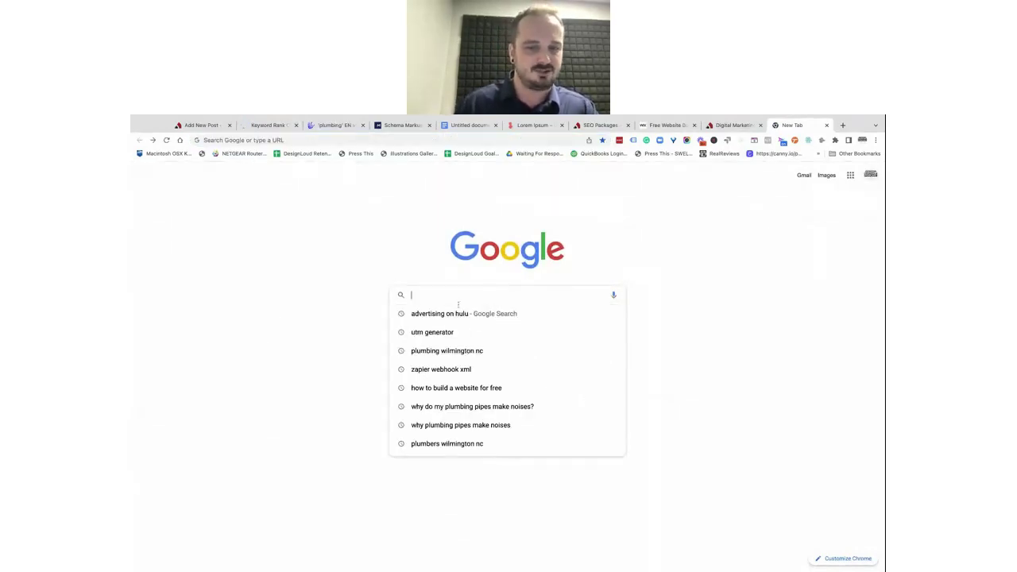
click(430, 355)
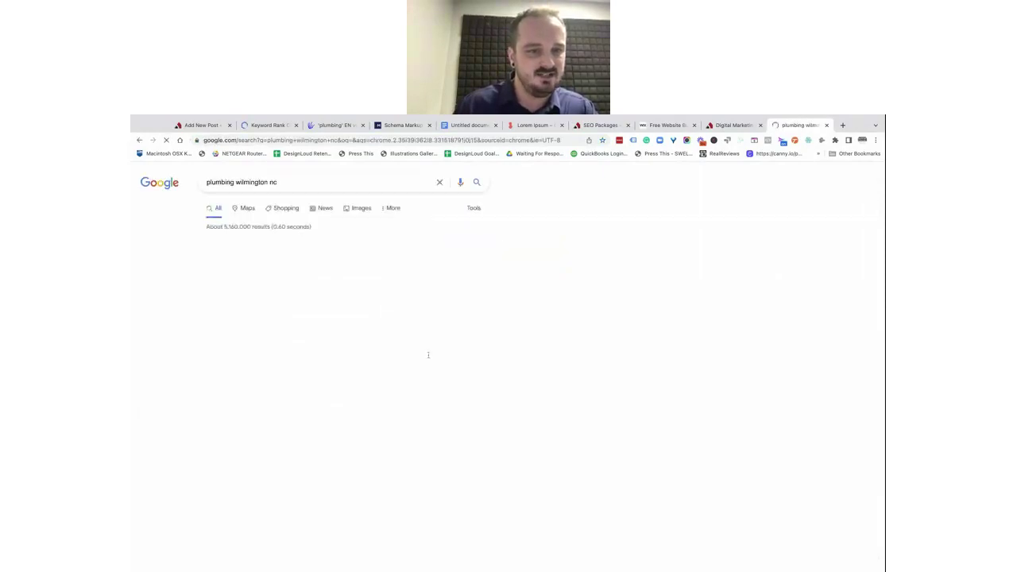
- Examine the search location shown below the Google results and review the organic plumbing listings
scroll(387, 264, down, 15)
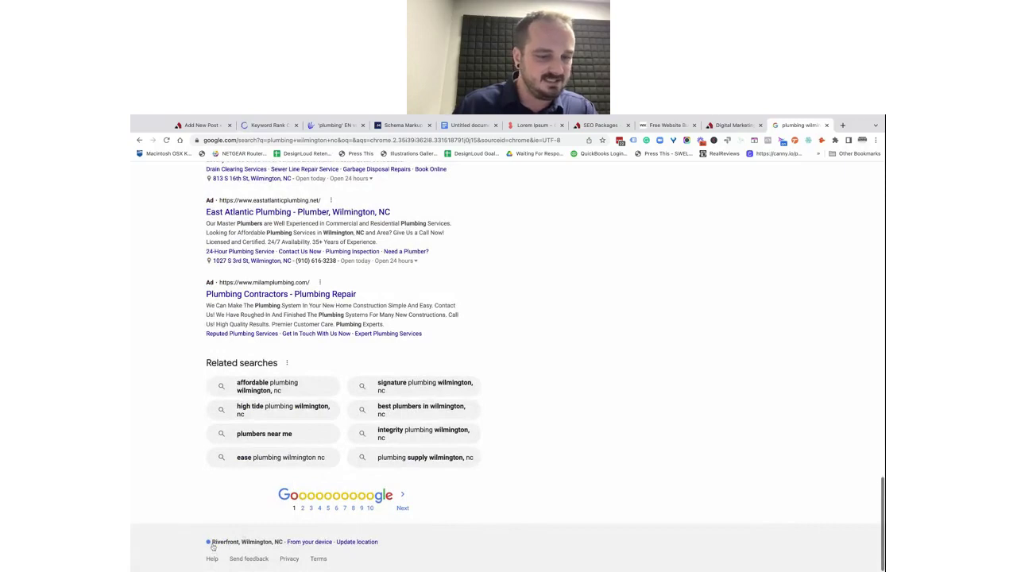
triple_click(389, 543)
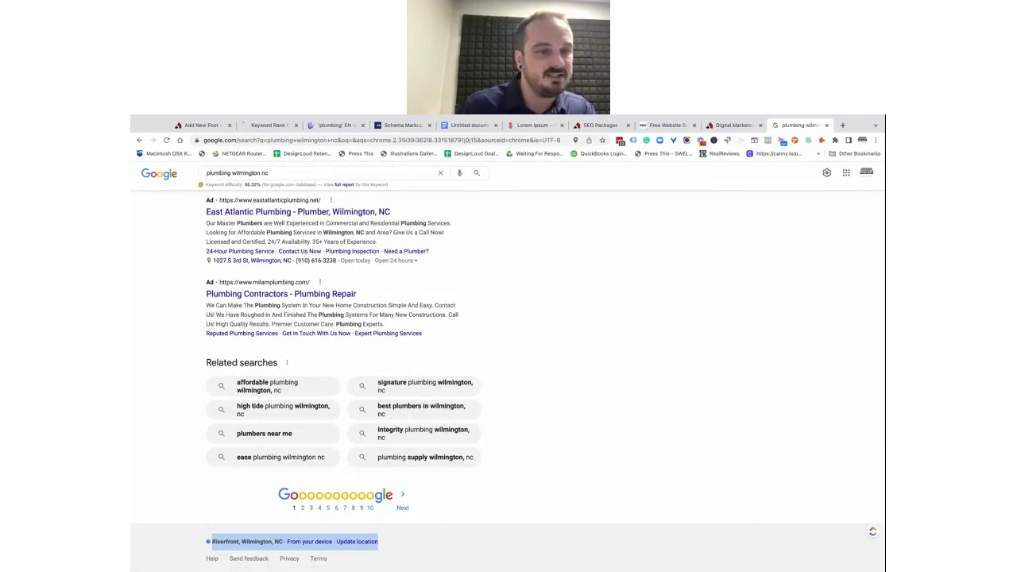
scroll(278, 433, up, 5)
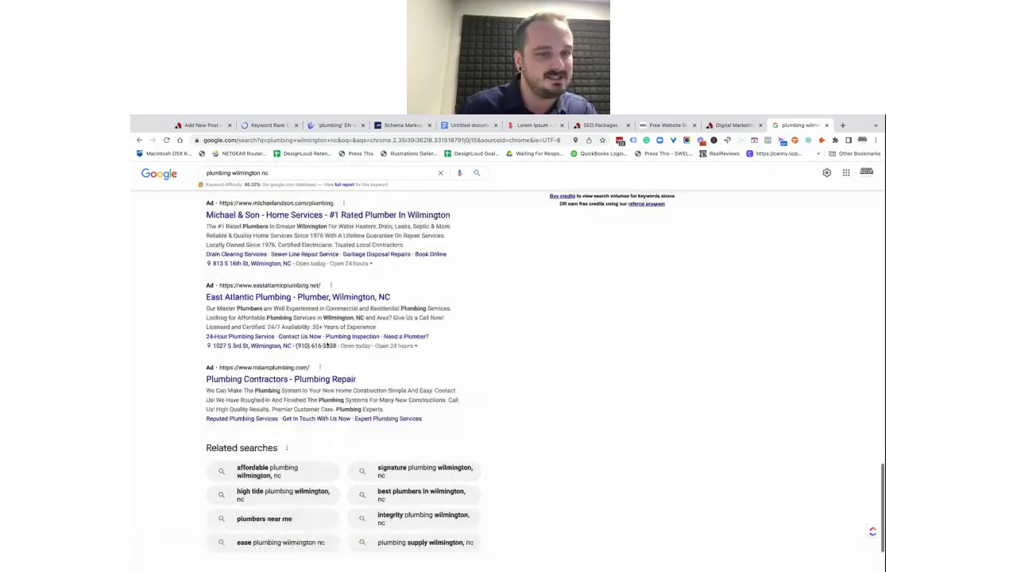
scroll(328, 344, up, 6)
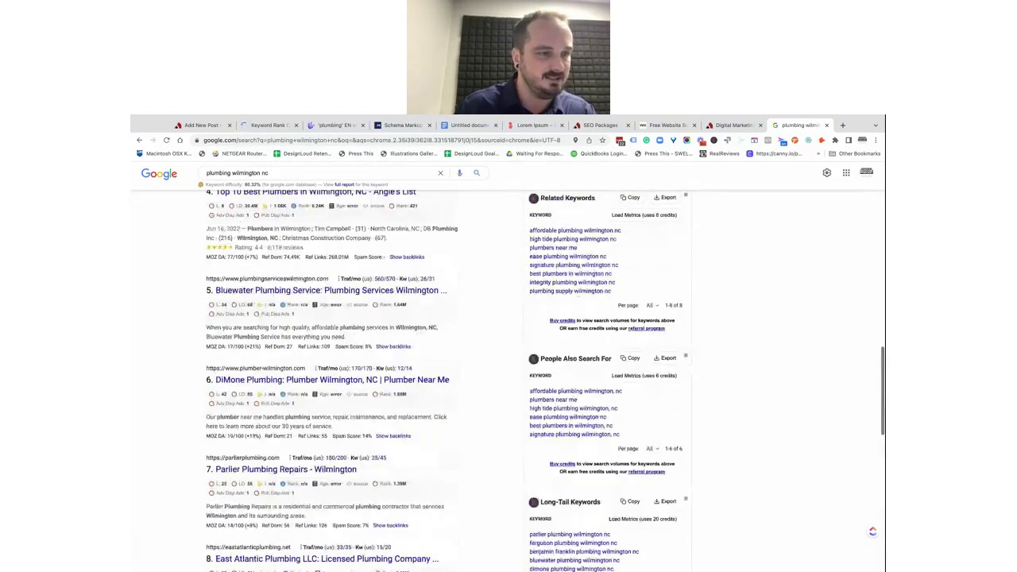
scroll(545, 380, up, 1)
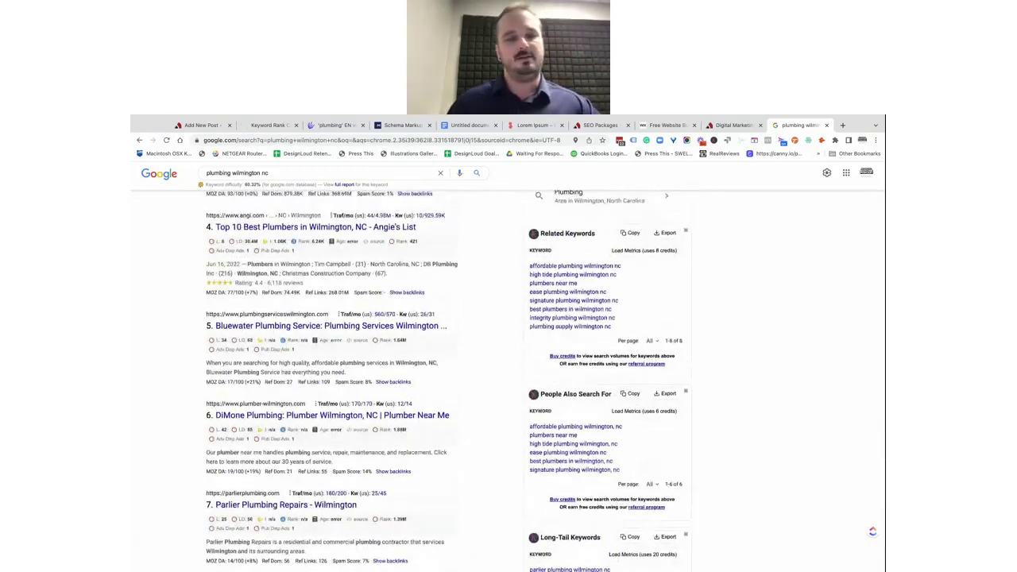
scroll(508, 357, up, 2)
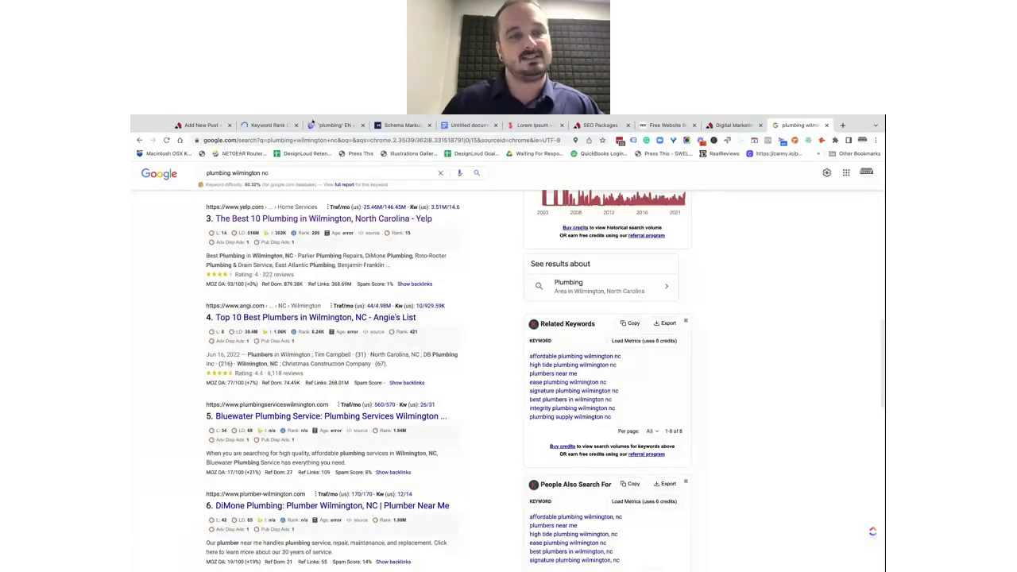
- Return to the keyword rank report and examine the keyword position for "Plumbing Wilmington NC"
click(274, 126)
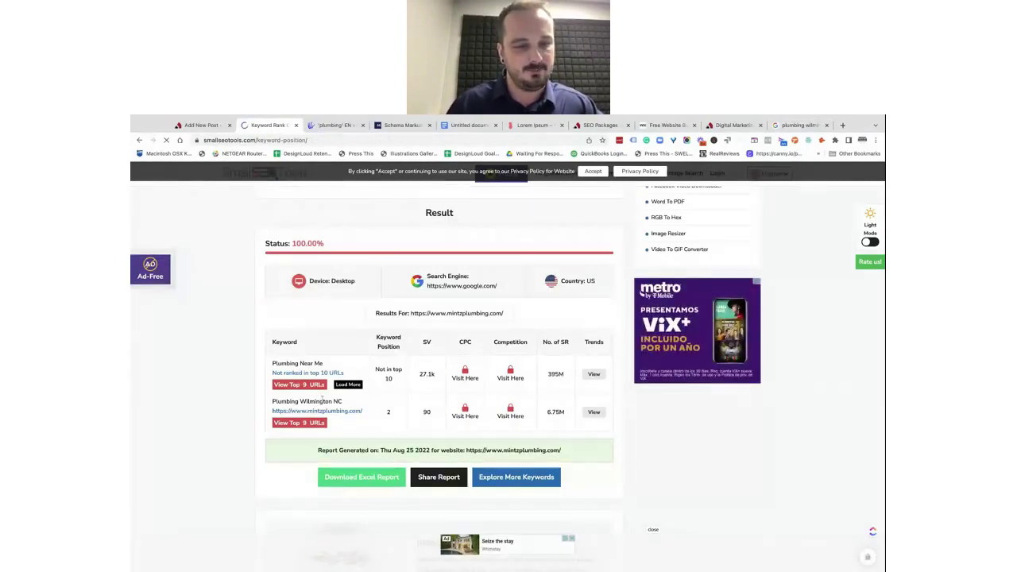
drag(343, 404, 272, 402)
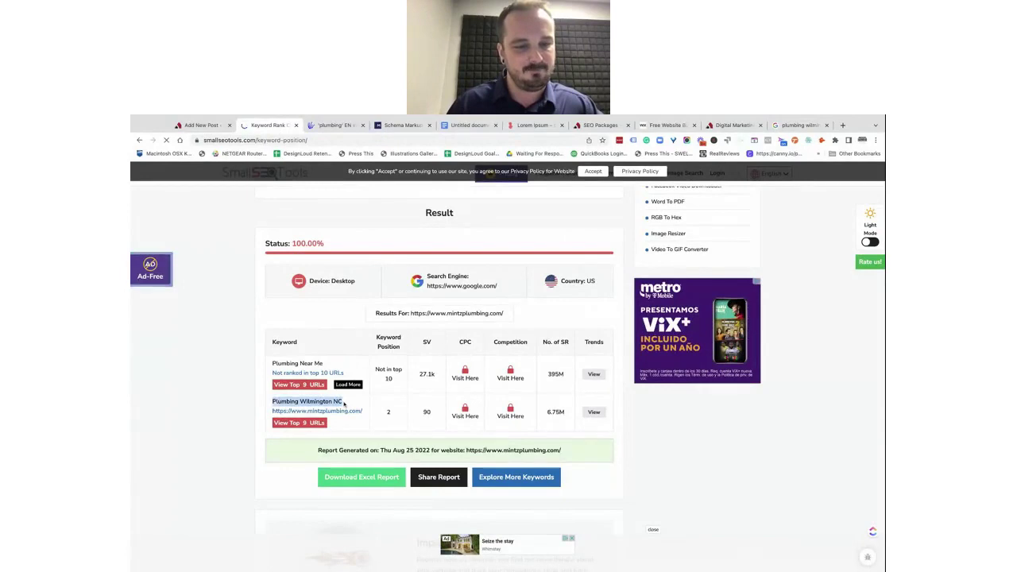
double_click(395, 415)
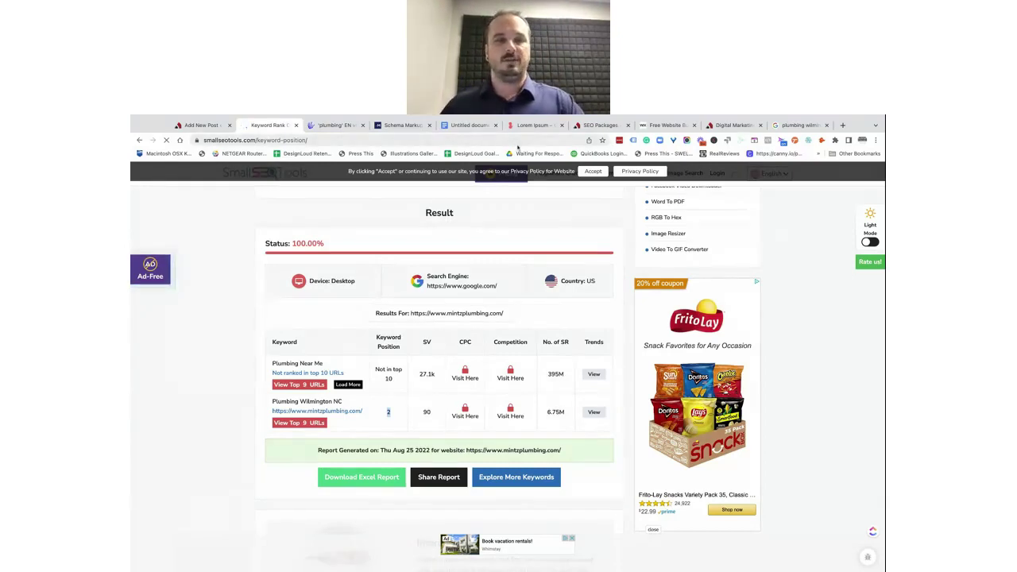
- Open ahrefs.com in place of the rank report and sign in to the Ahrefs account
click(517, 141)
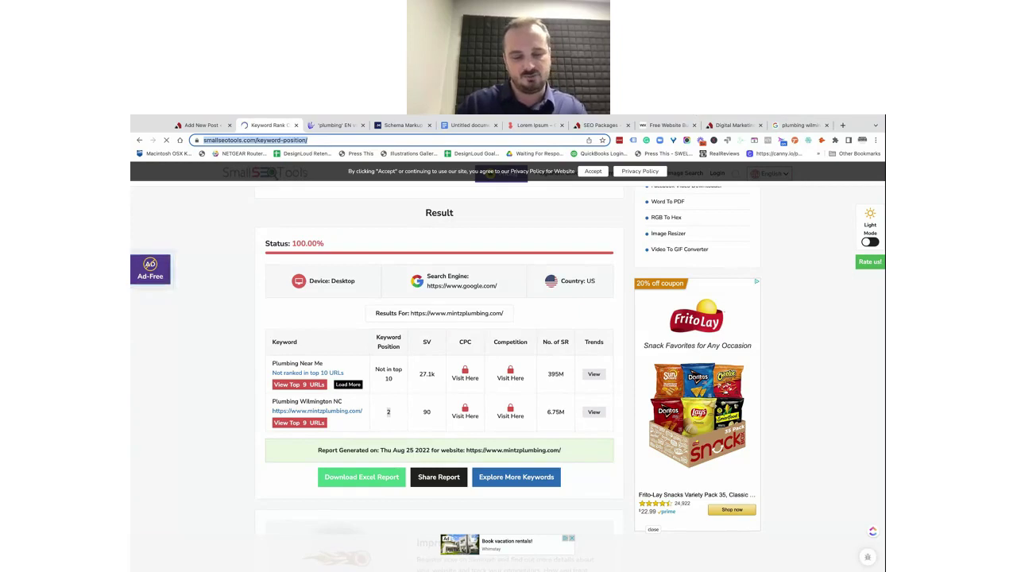
text(ahrefs.com)
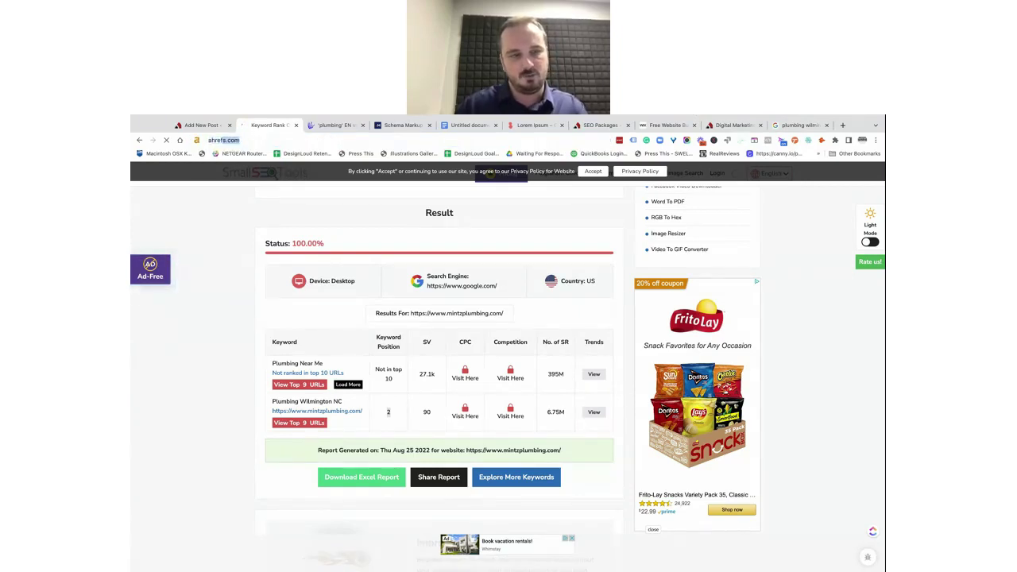
key(Return)
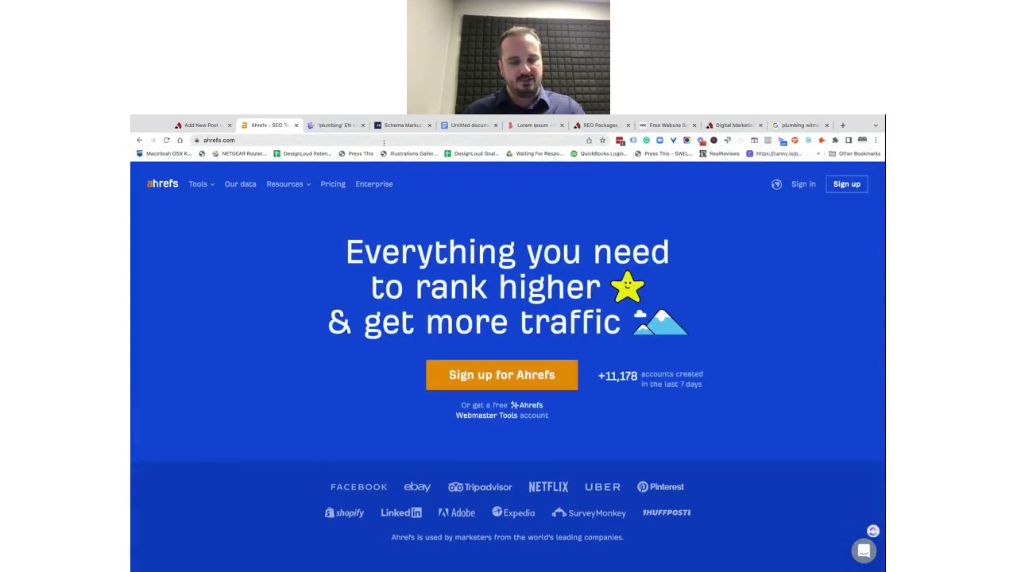
click(383, 142)
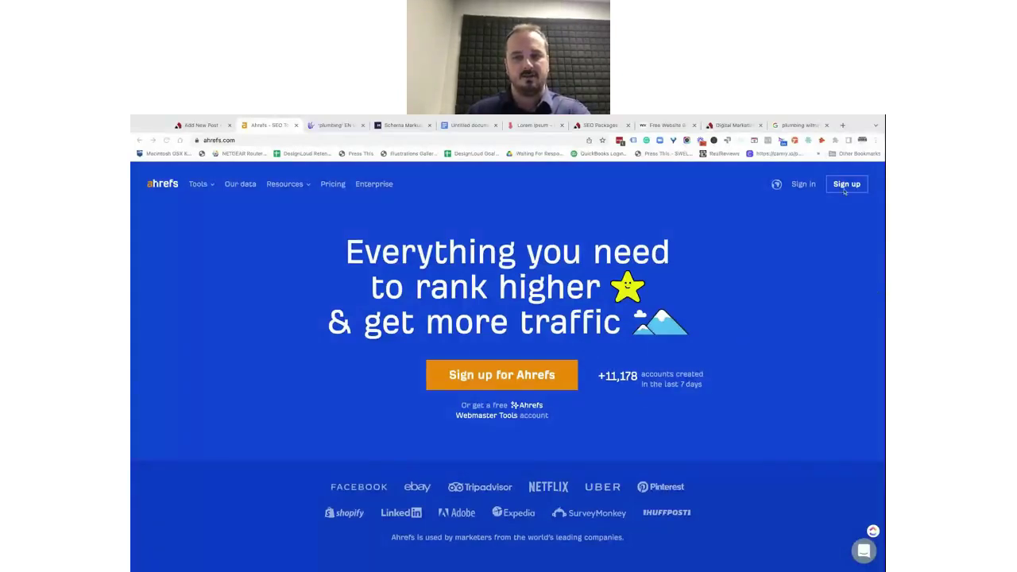
click(799, 184)
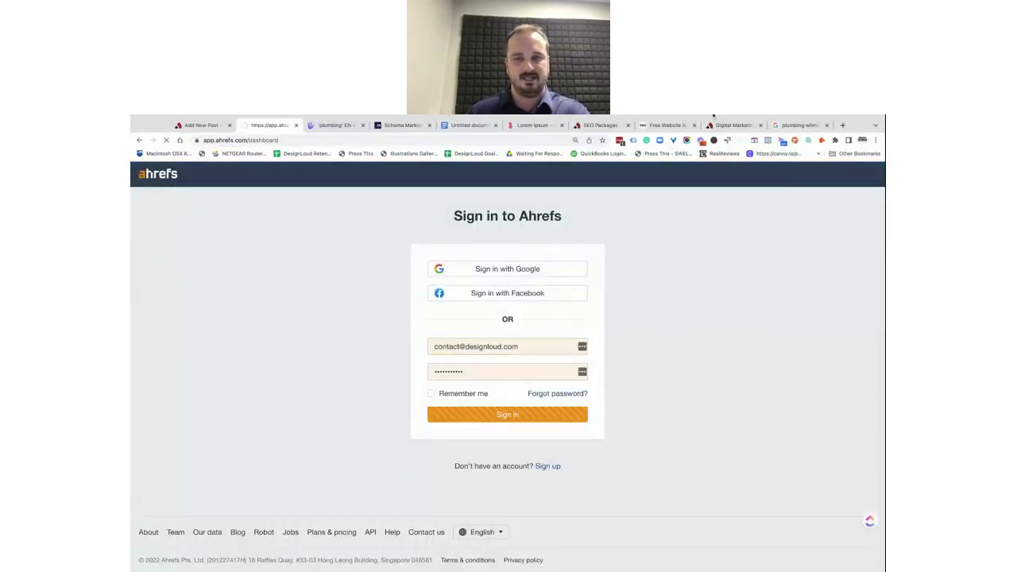
- Open the J.S. Mintz Plumbing website from the "plumbing wilmington nc" Google results and copy its web address
click(797, 125)
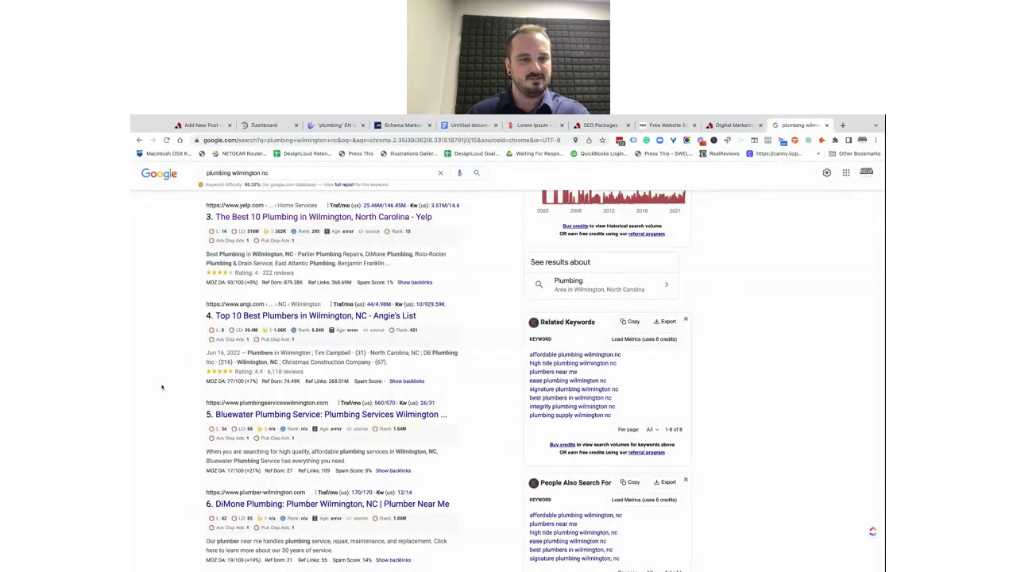
scroll(163, 386, up, 5)
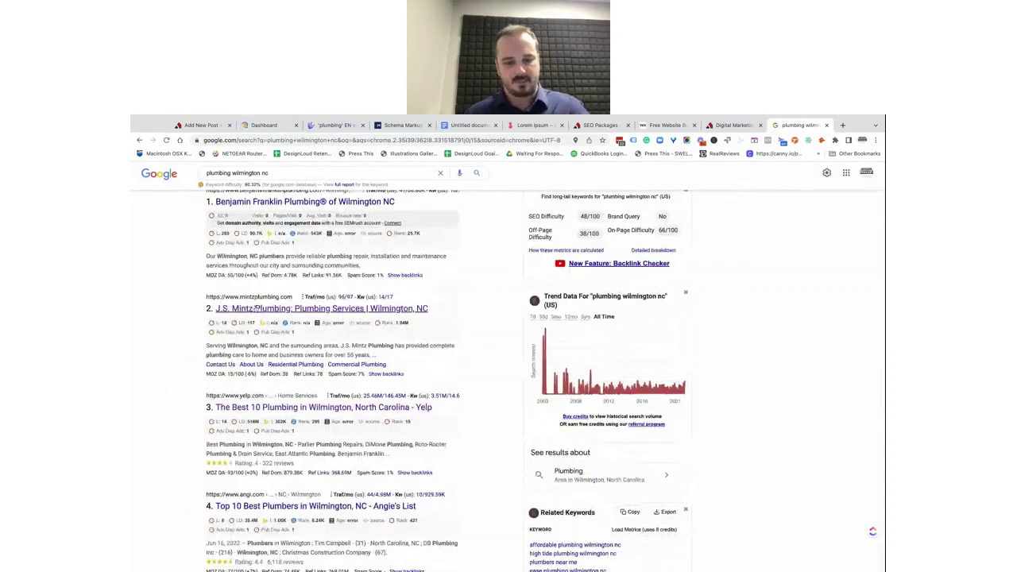
click(257, 309)
click(291, 137)
key(super+c)
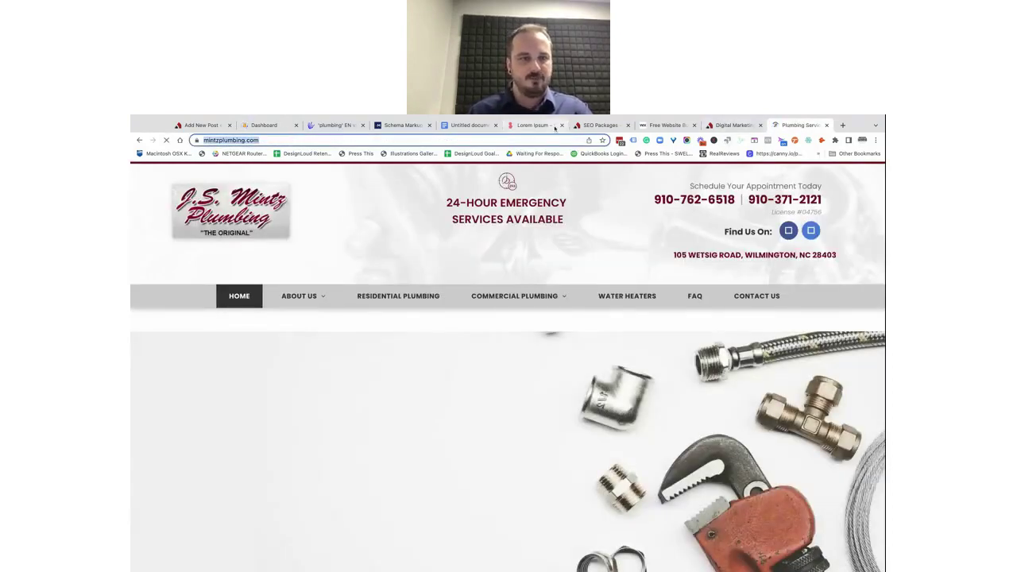
- Analyze the copied mintzplumbing.com address in Ahrefs Site Explorer
click(264, 125)
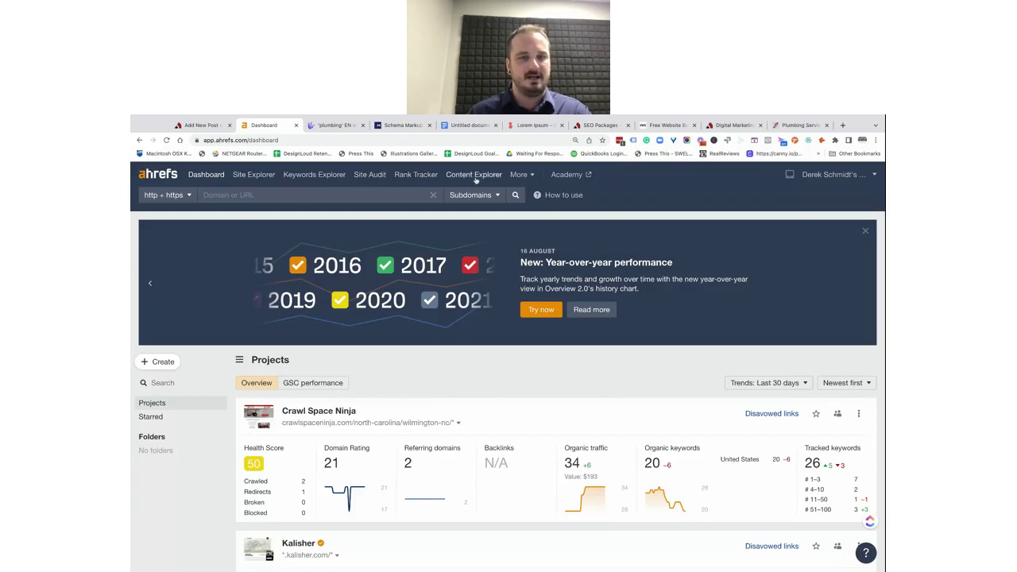
click(262, 175)
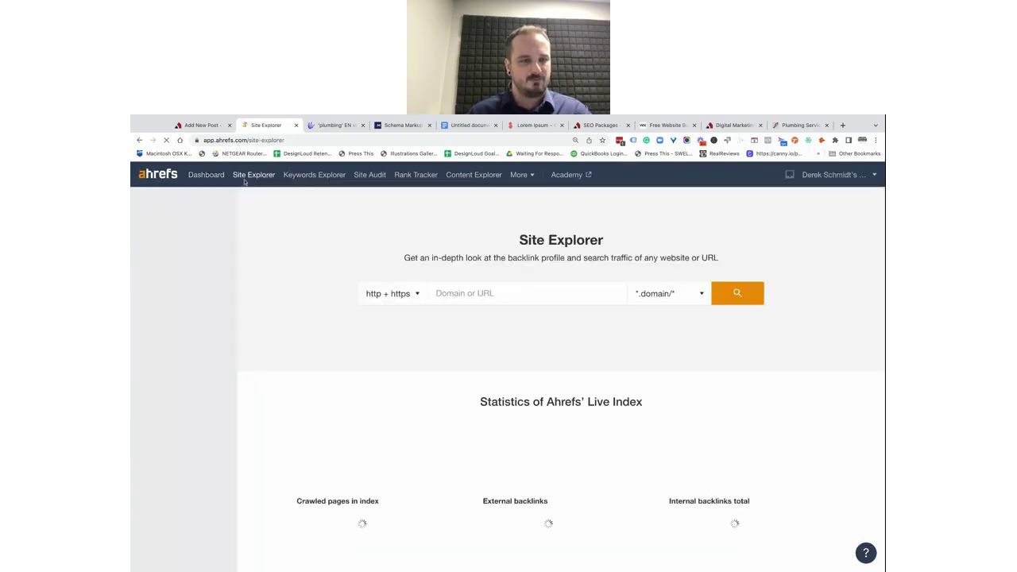
key(super+v)
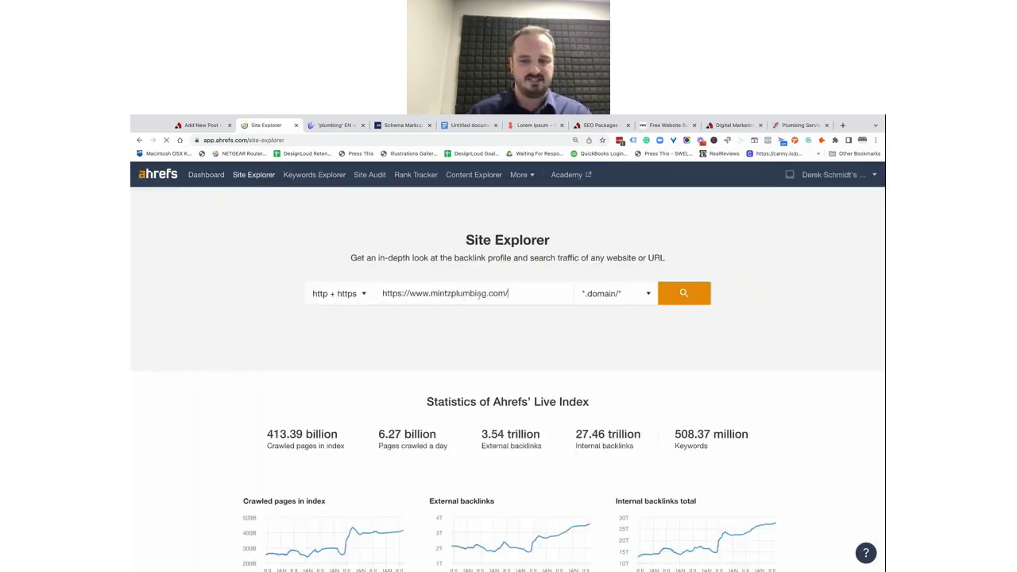
click(683, 294)
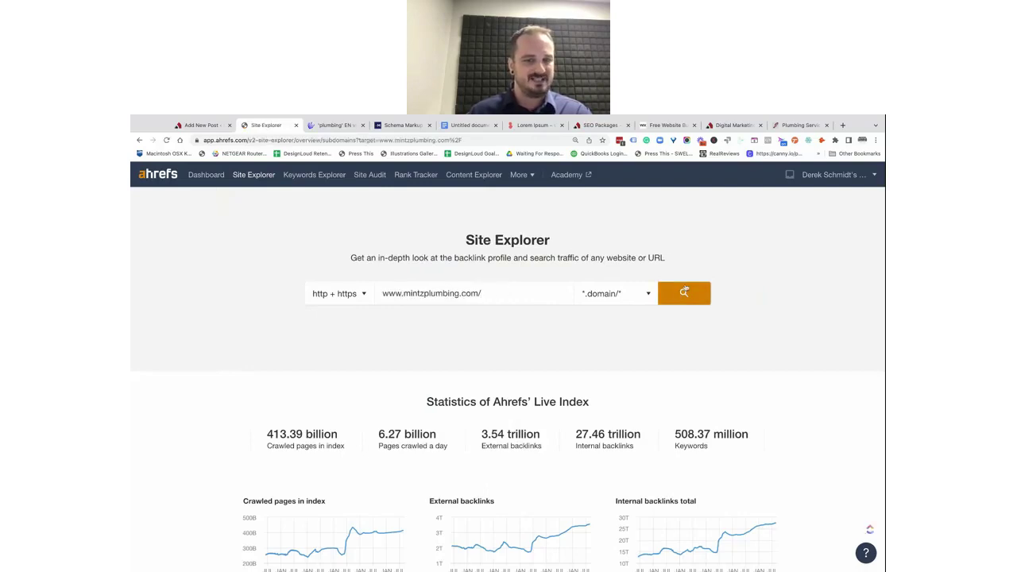
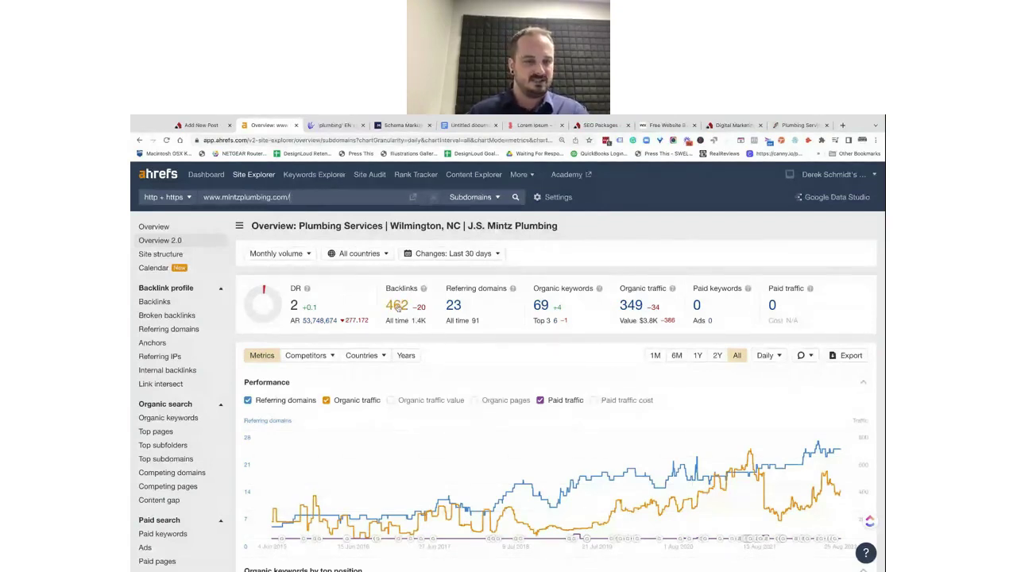
- Open the Organic keywords report for mintzplumbing.com and examine the keyword search volumes, including "plumbing wilmington nc"
click(166, 418)
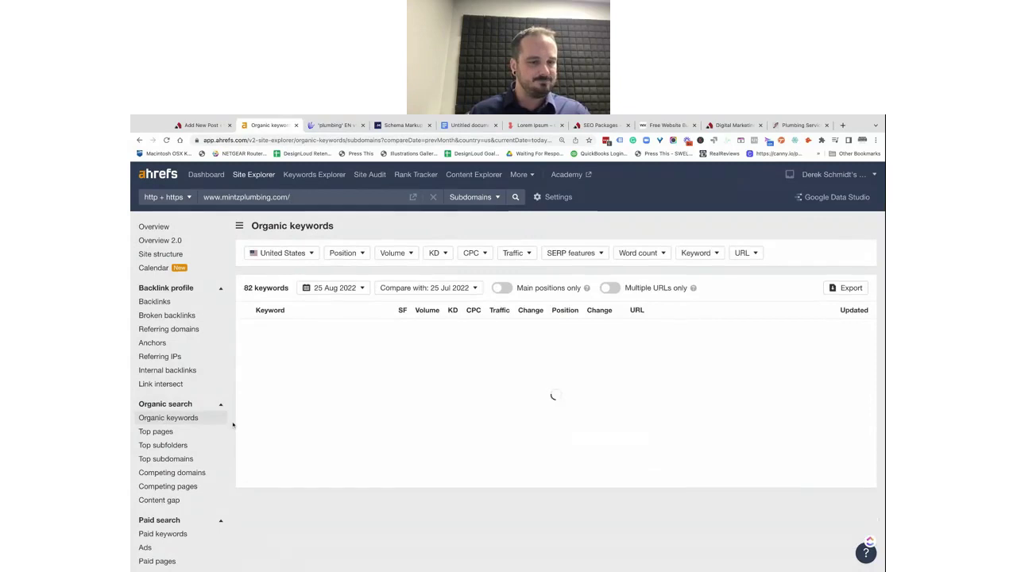
scroll(232, 425, down, 1)
scroll(233, 425, down, 1)
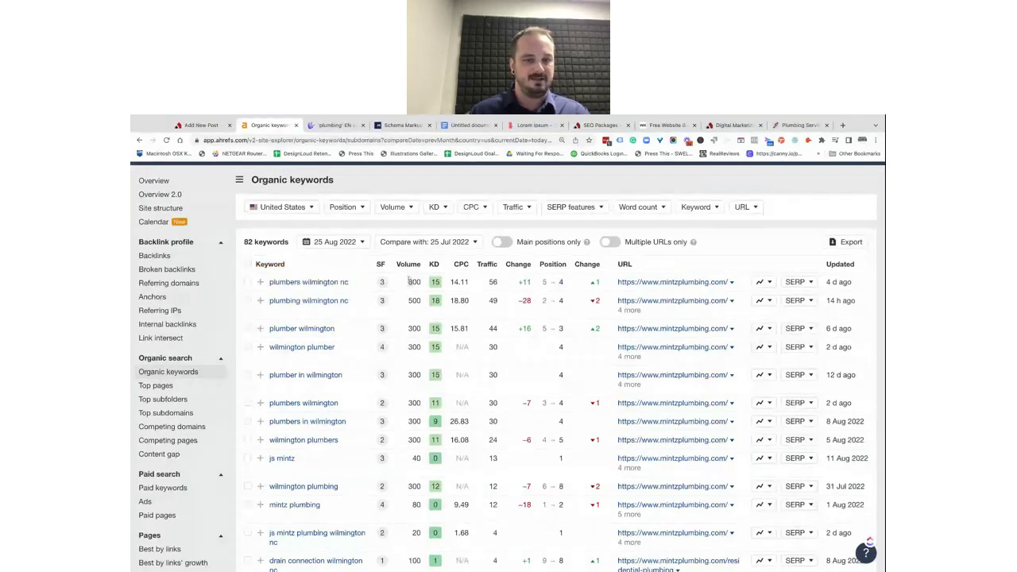
drag(408, 282, 420, 282)
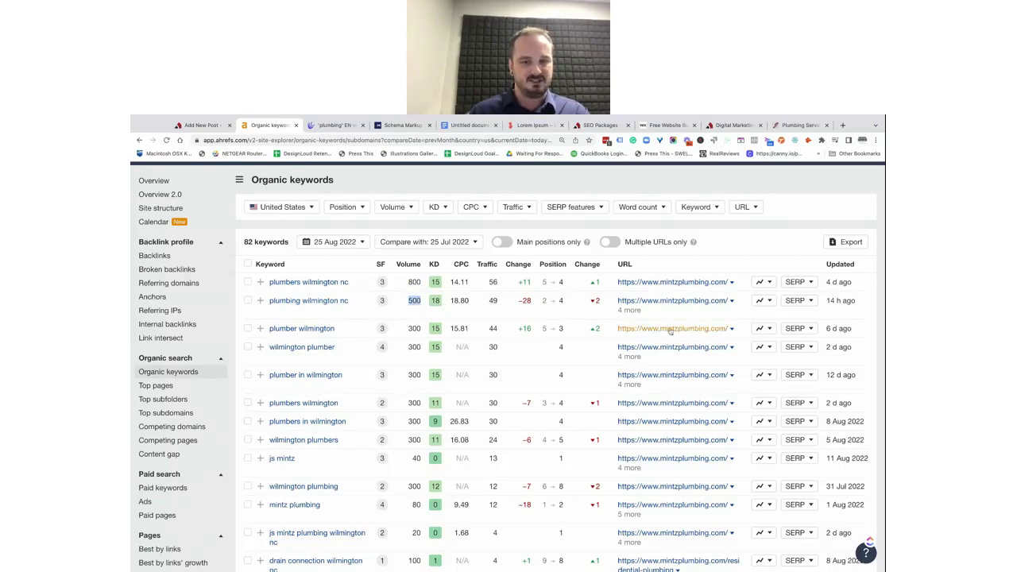
scroll(628, 349, down, 1)
scroll(419, 394, up, 3)
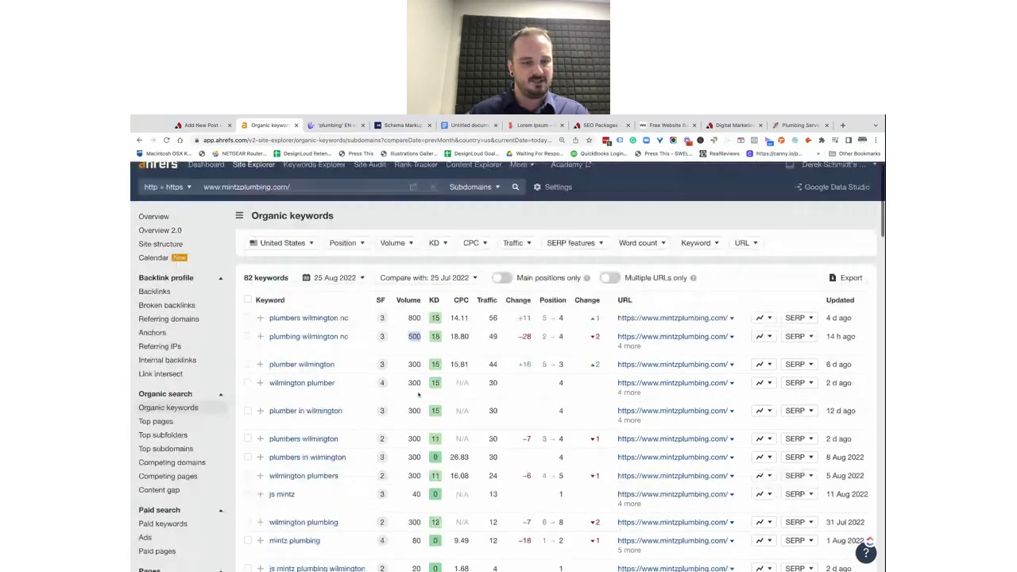
- Open the Top pages report for mintzplumbing.com and examine each page's traffic and top keyword
click(157, 422)
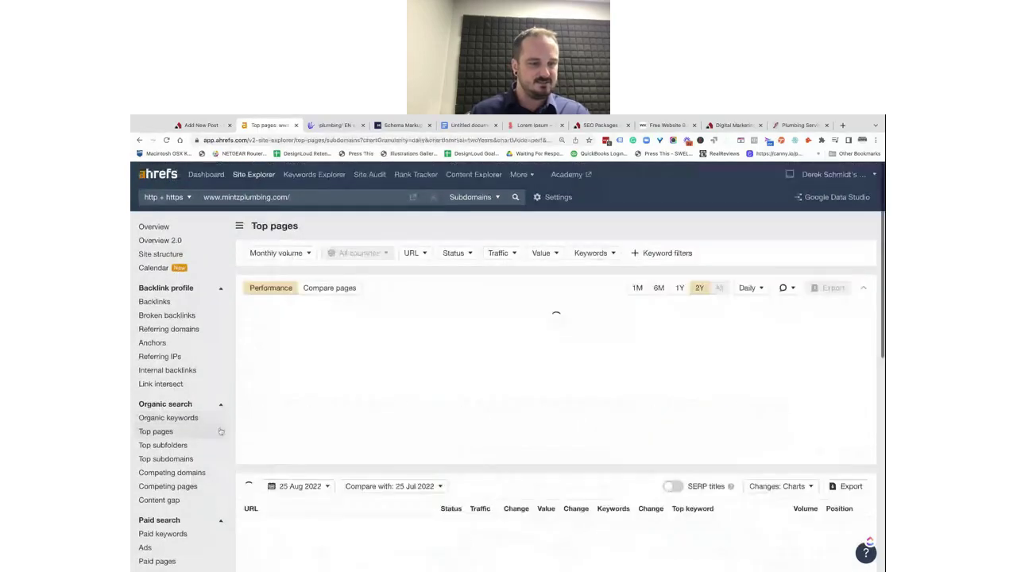
scroll(270, 382, down, 3)
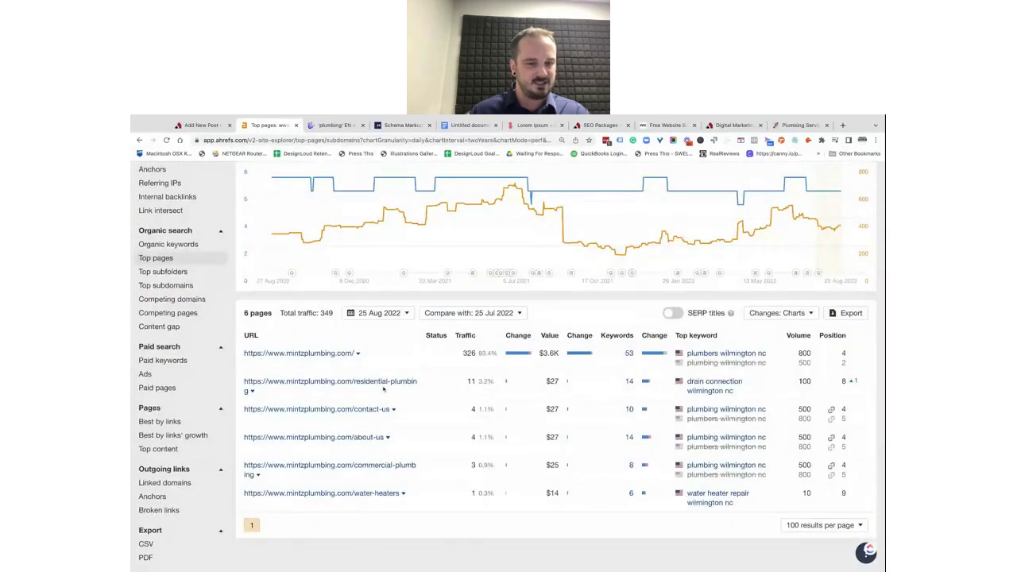
scroll(378, 468, up, 1)
scroll(370, 499, down, 1)
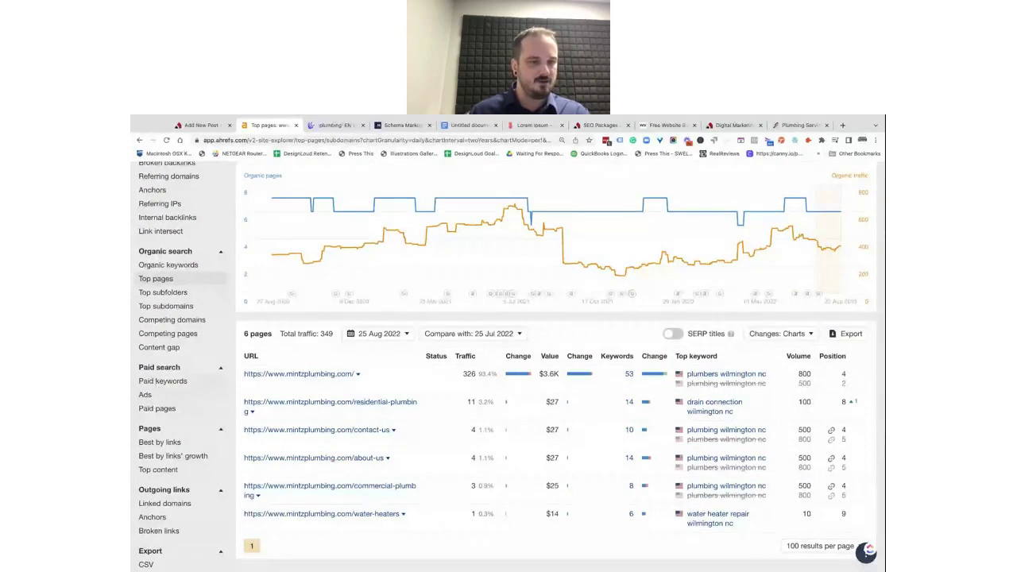
- Run a Content Gap comparison showing keywords that designloud.com ranks for but mintzplumbing.com does not
click(174, 350)
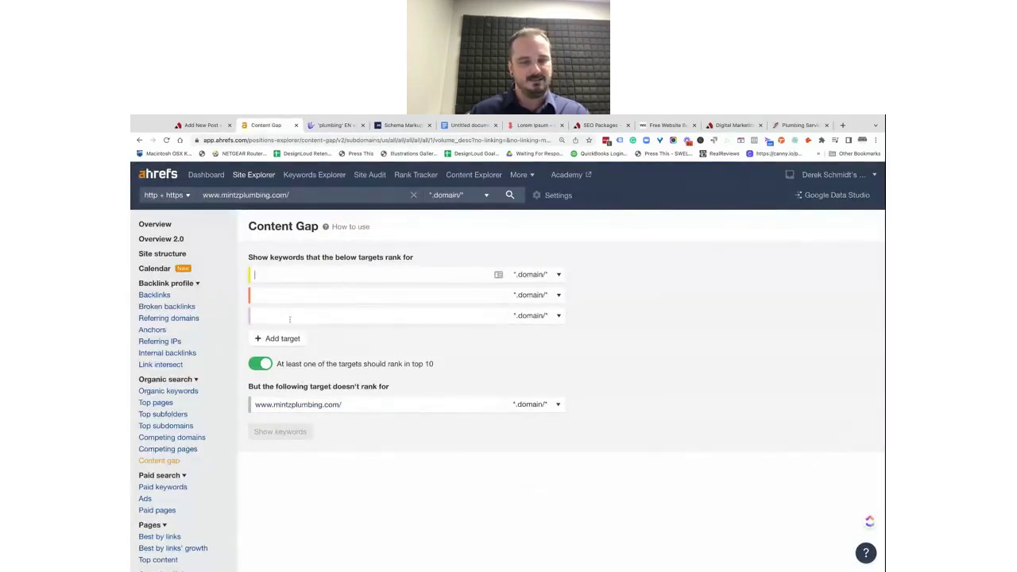
text(desi)
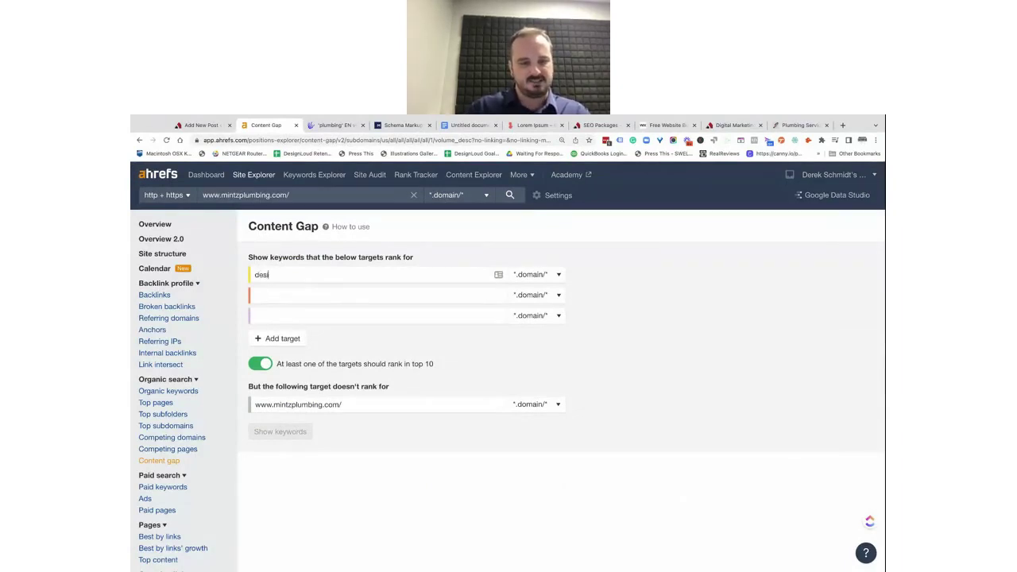
text(gnloud.com)
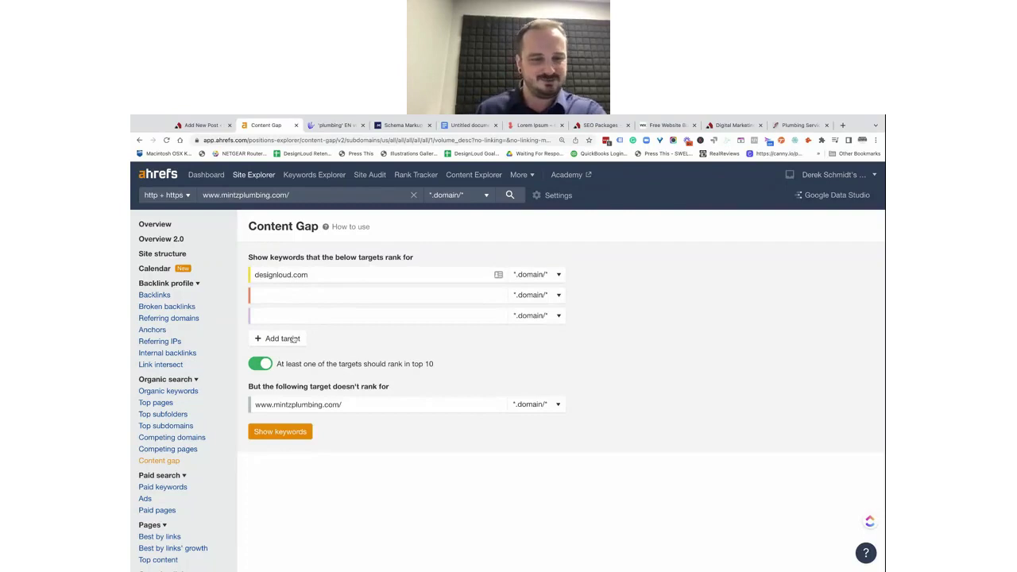
click(281, 433)
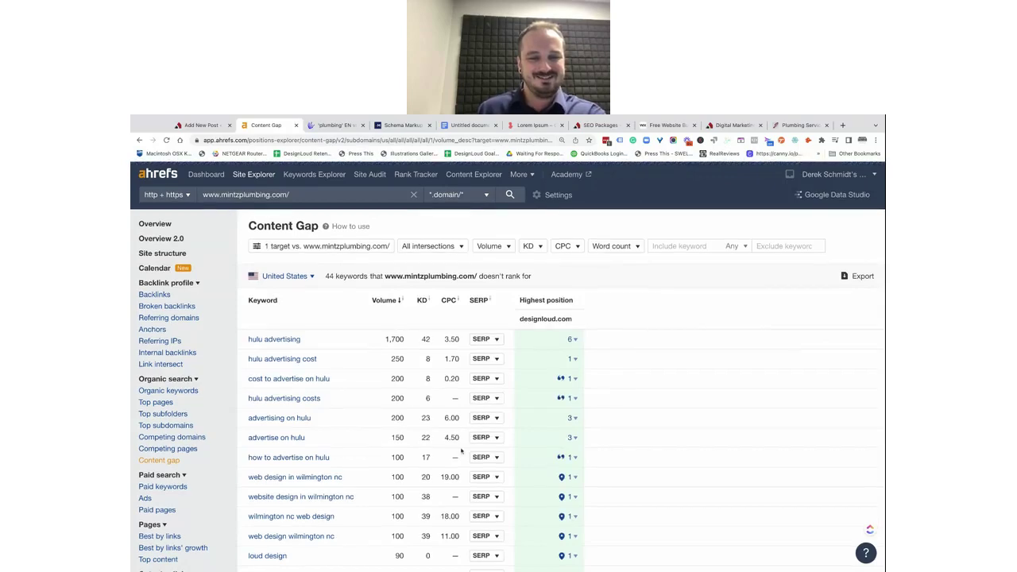
- Review the list of content gap keywords and their volumes, and return to the blank Content Gap target form
scroll(461, 451, down, 3)
scroll(461, 451, up, 1)
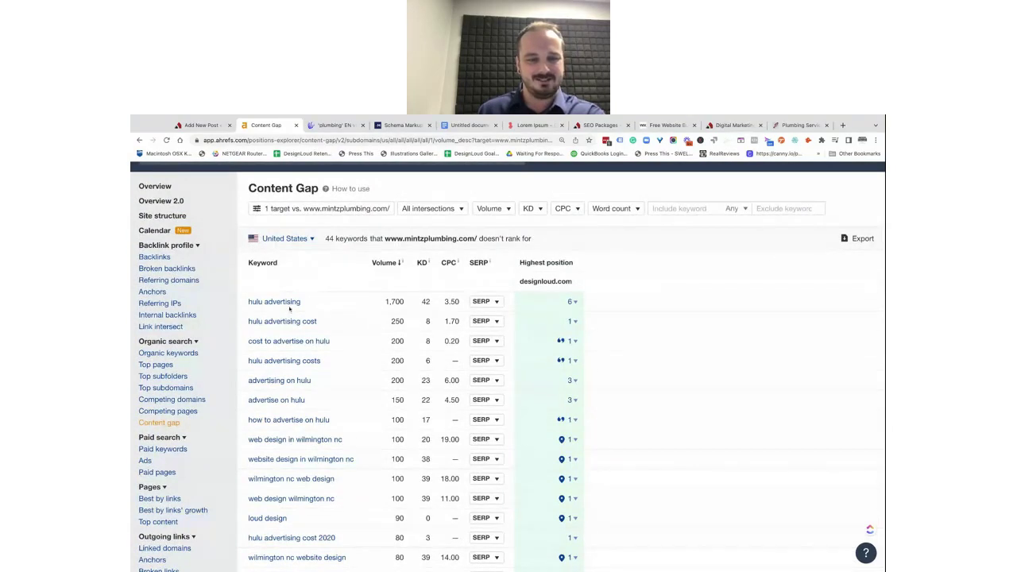
scroll(342, 406, down, 1)
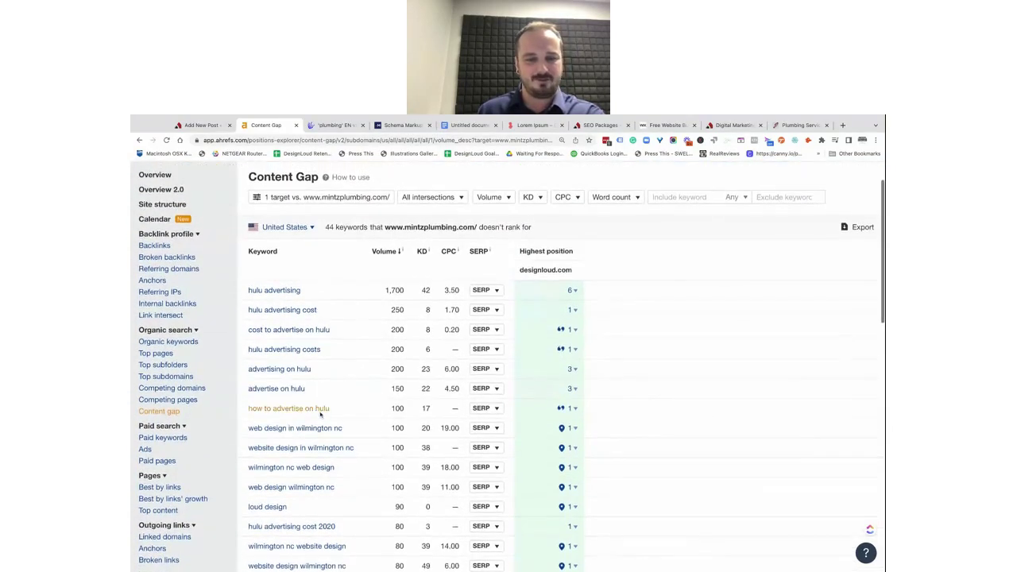
scroll(321, 414, down, 15)
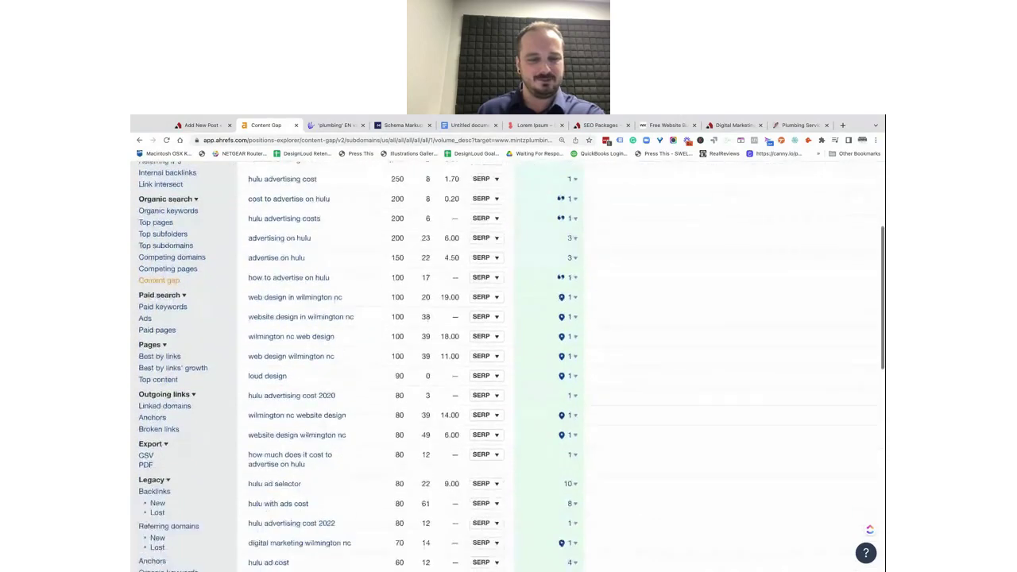
scroll(509, 366, down, 5)
scroll(508, 365, up, 20)
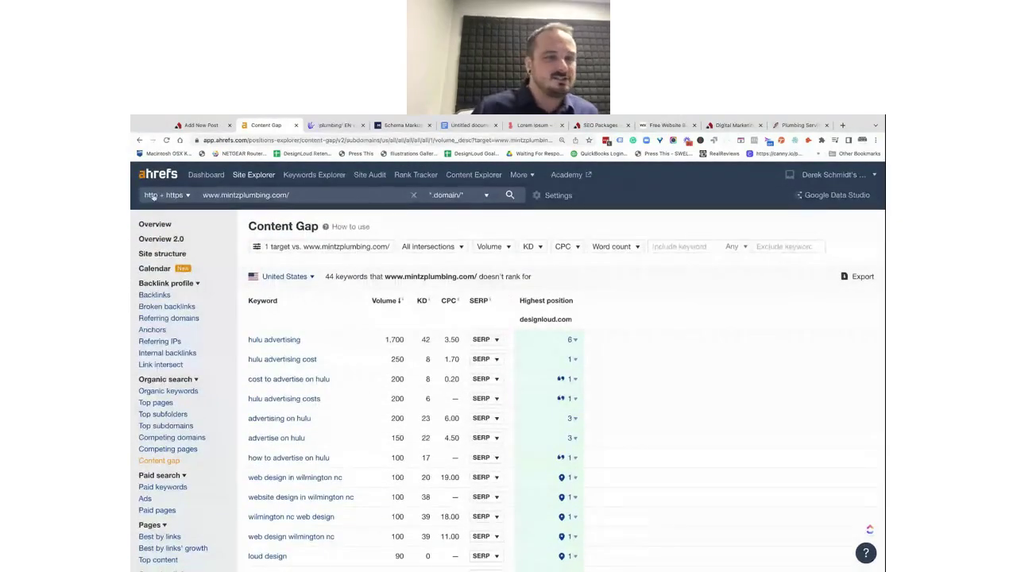
click(140, 140)
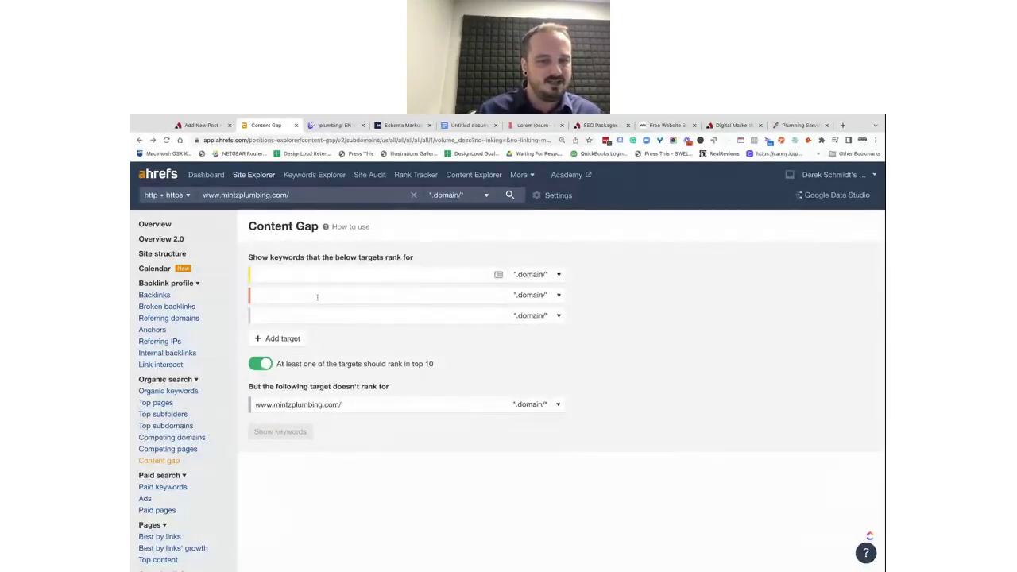
click(329, 293)
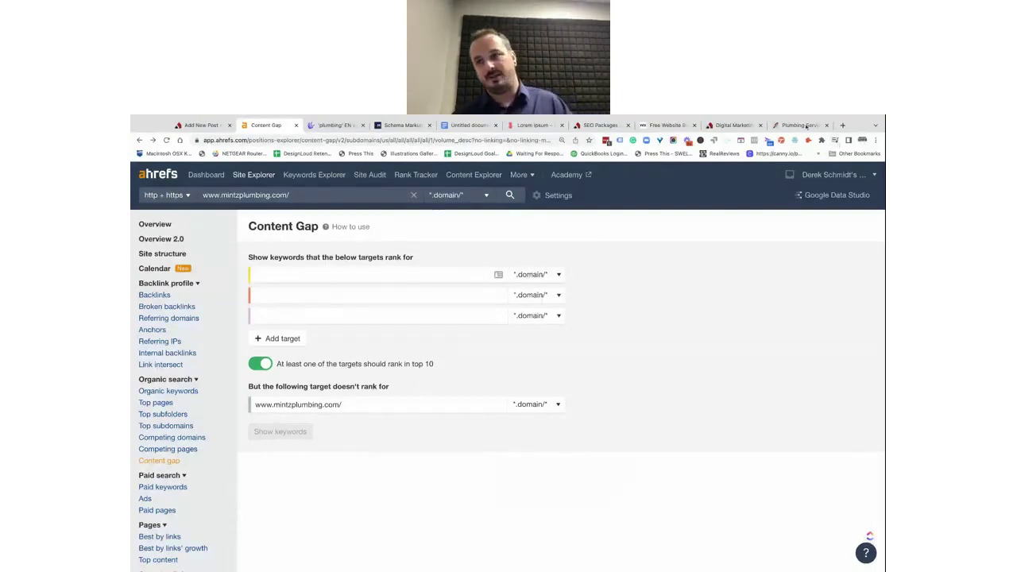
- Open semrush.com in place of the plumbing website and activate its domain search
click(805, 126)
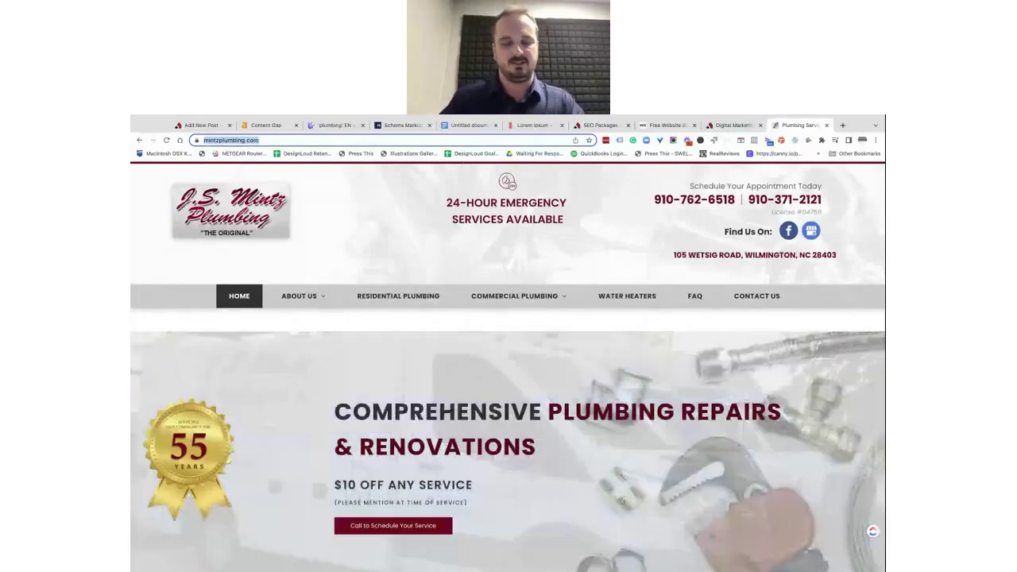
text(semrush)
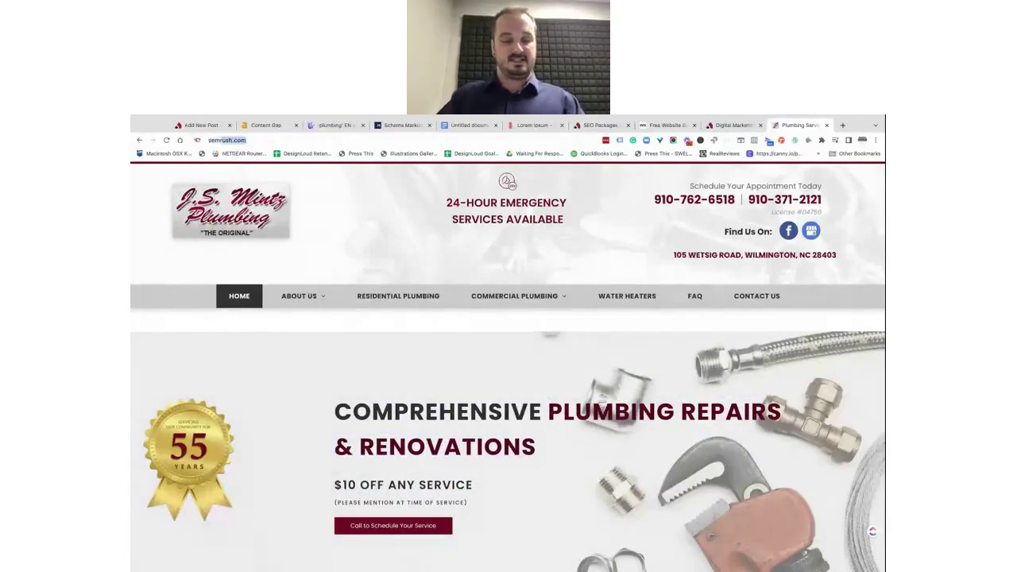
key(Return)
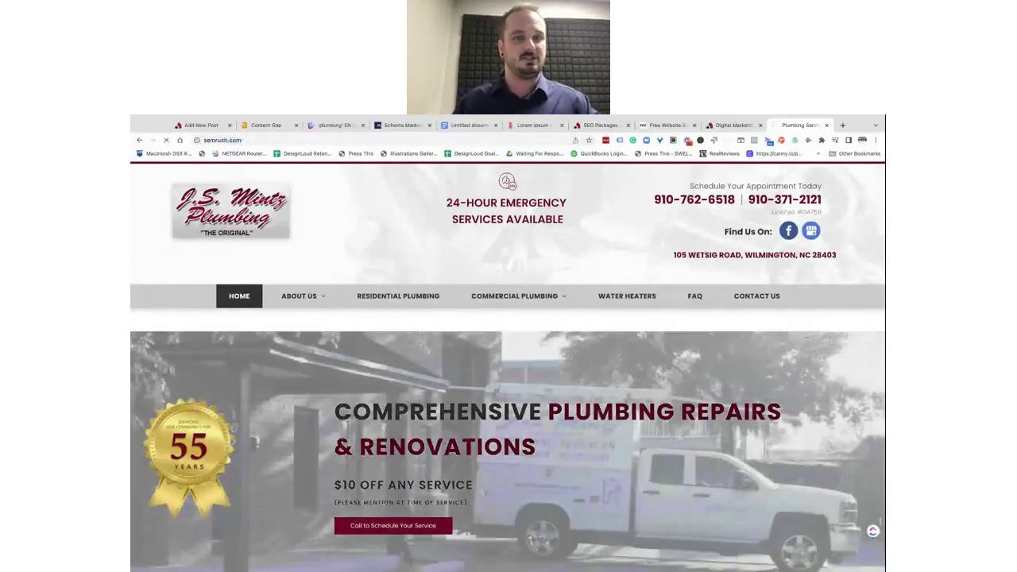
click(382, 141)
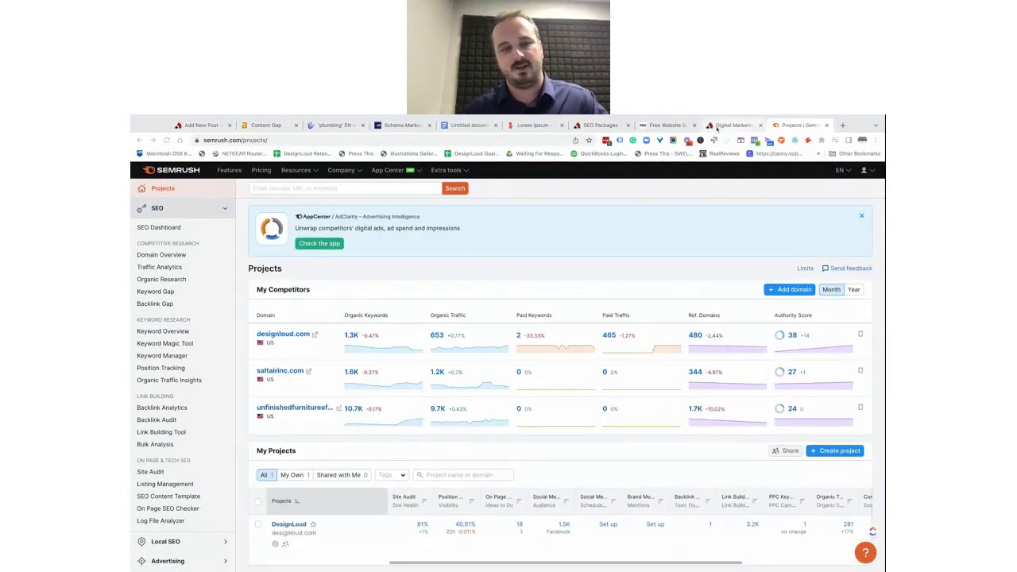
key(super+l)
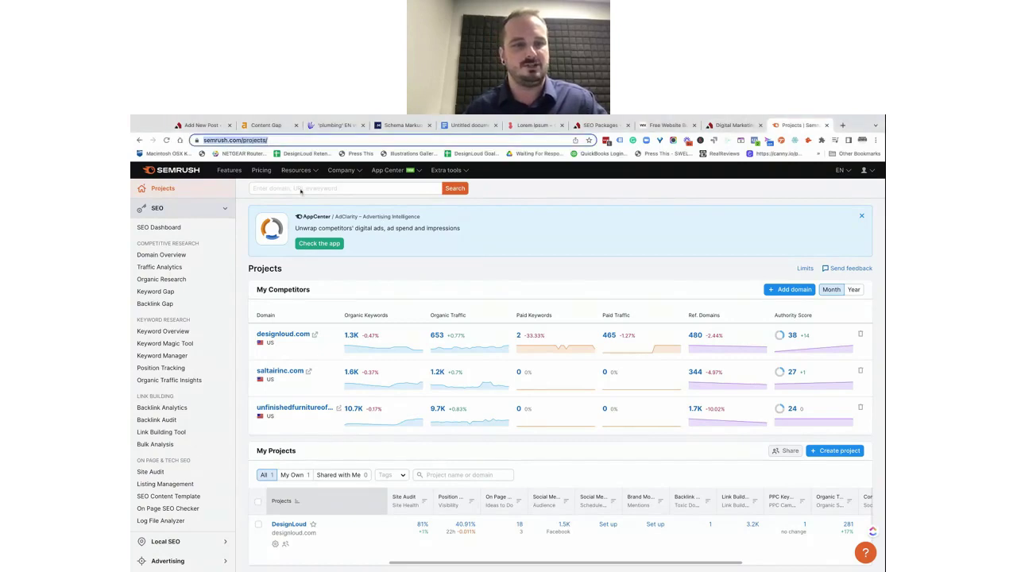
click(294, 189)
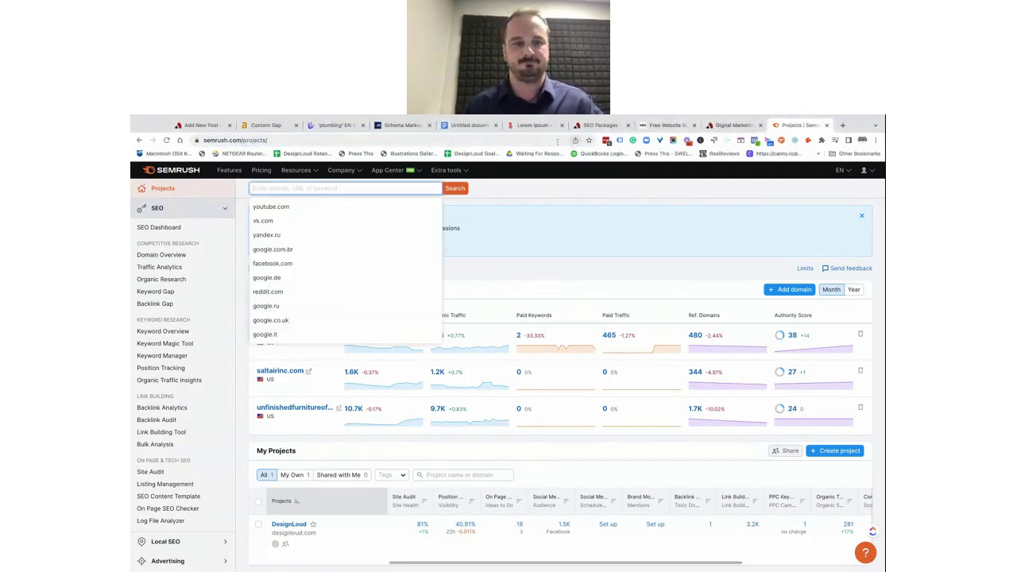
- Search Google for "mintz plumbing wilmington nc", open the J.S. Mintz Plumbing website and copy its web address
click(550, 140)
text(mintz)
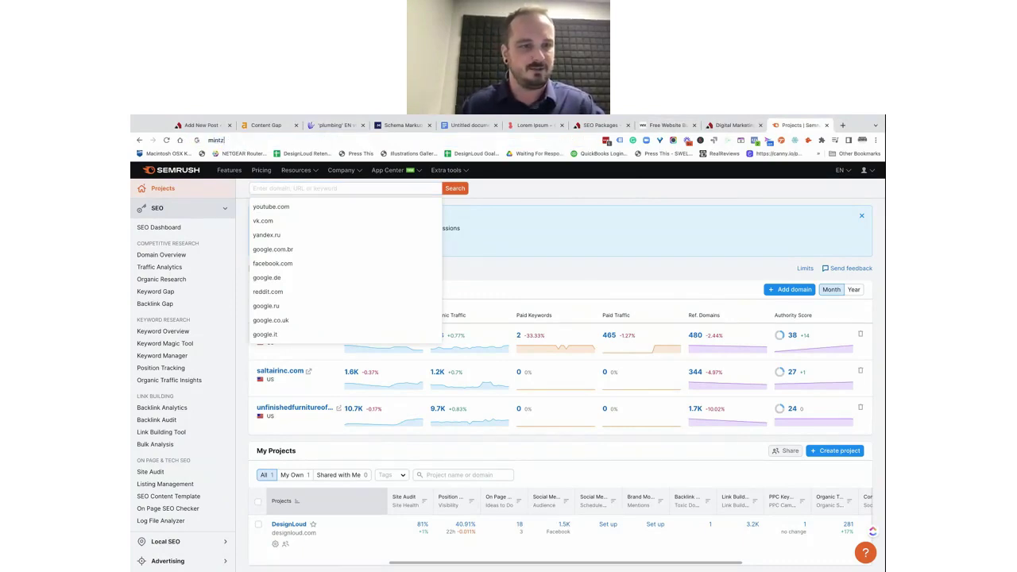
text( plumbing wilmington nc)
key(Return)
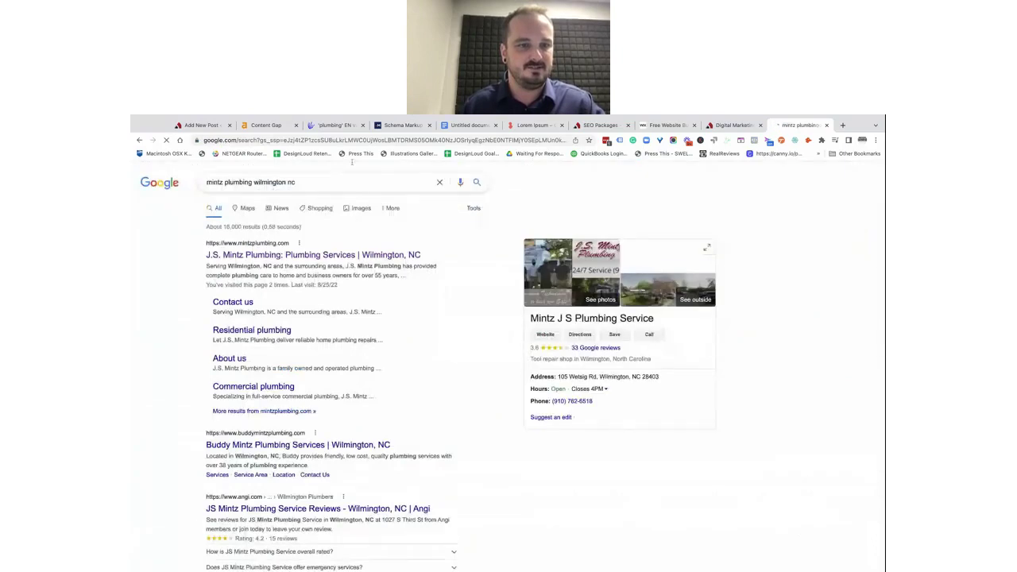
click(272, 264)
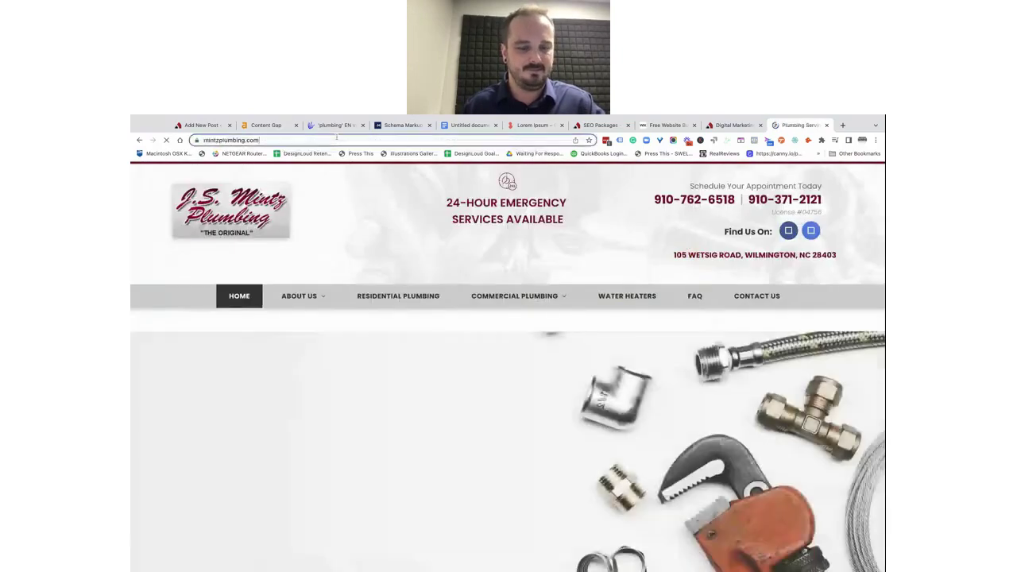
click(337, 139)
key(super+c)
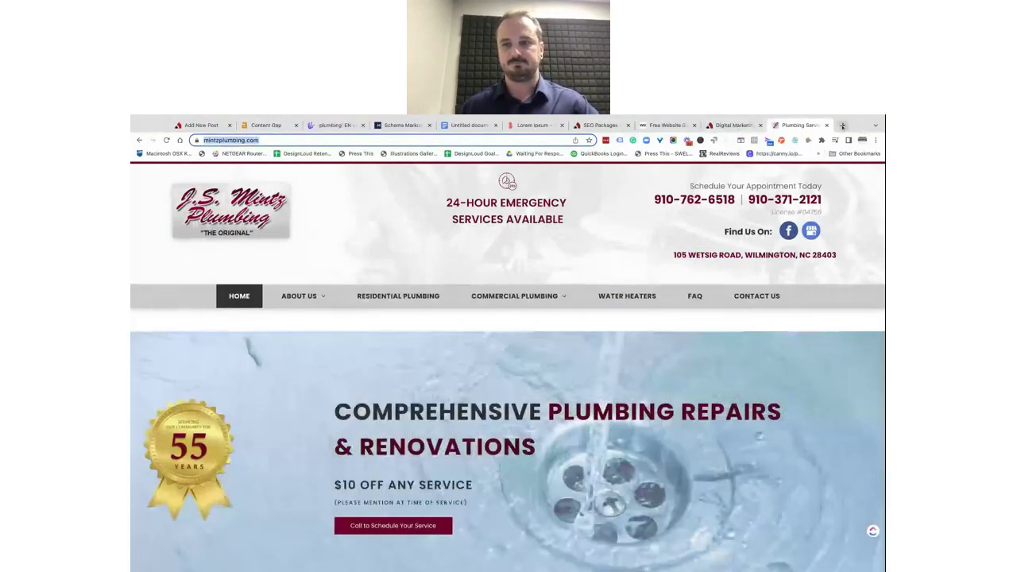
- Open semrush.com in a new tab and run a domain search for mintzplumbing.com
click(842, 125)
text(semrush.com)
key(Return)
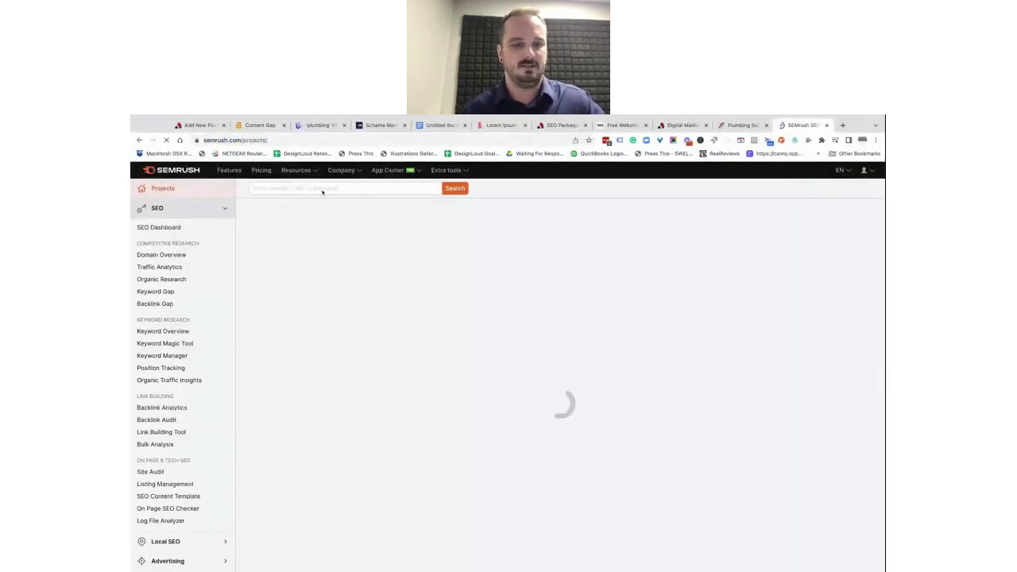
click(323, 191)
key(super+v)
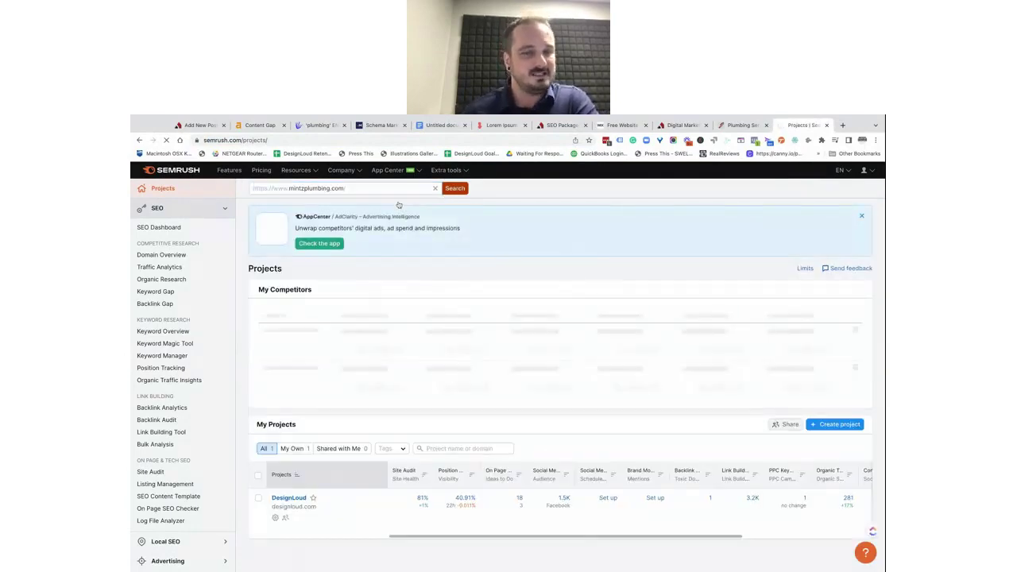
click(450, 190)
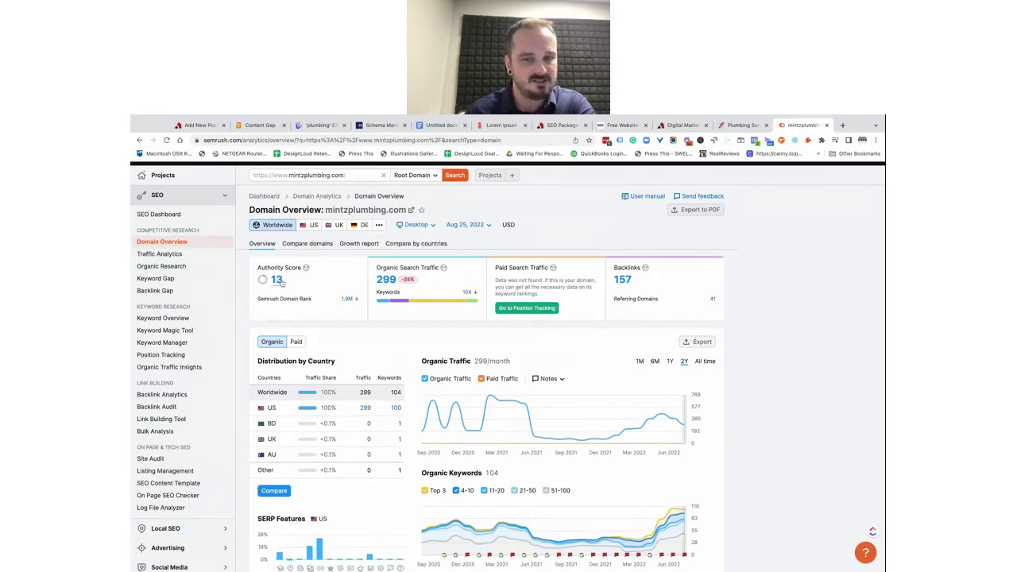
- Review the domain's organic traffic trends, top organic keywords and the intent label of "mintz plumbing"
scroll(648, 289, down, 5)
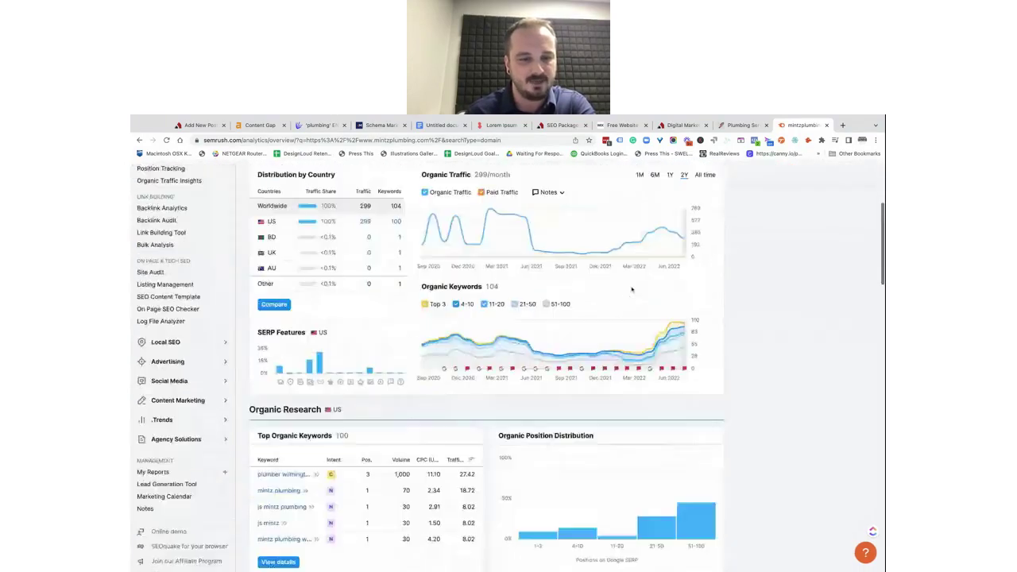
scroll(632, 290, down, 1)
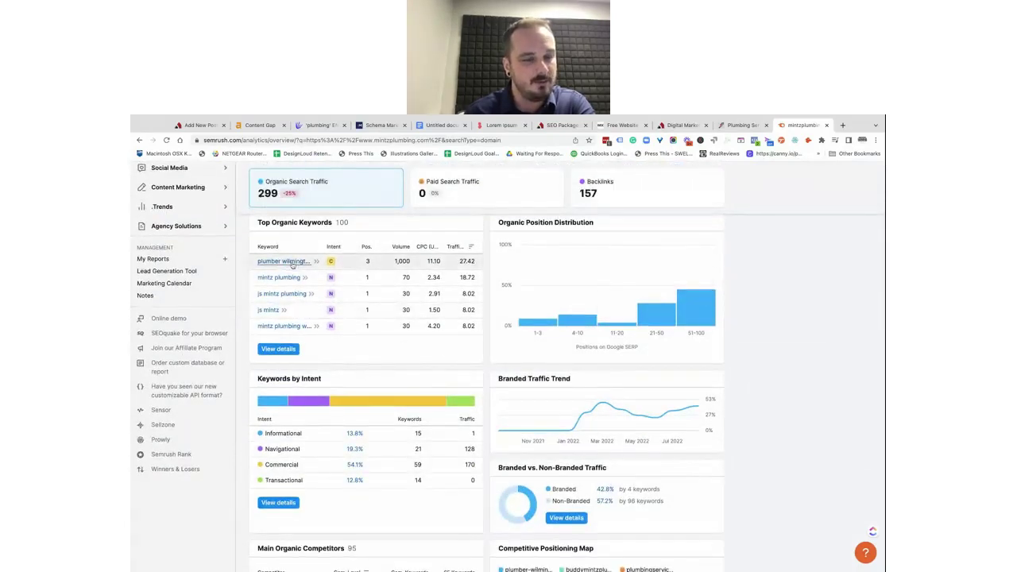
scroll(291, 262, up, 1)
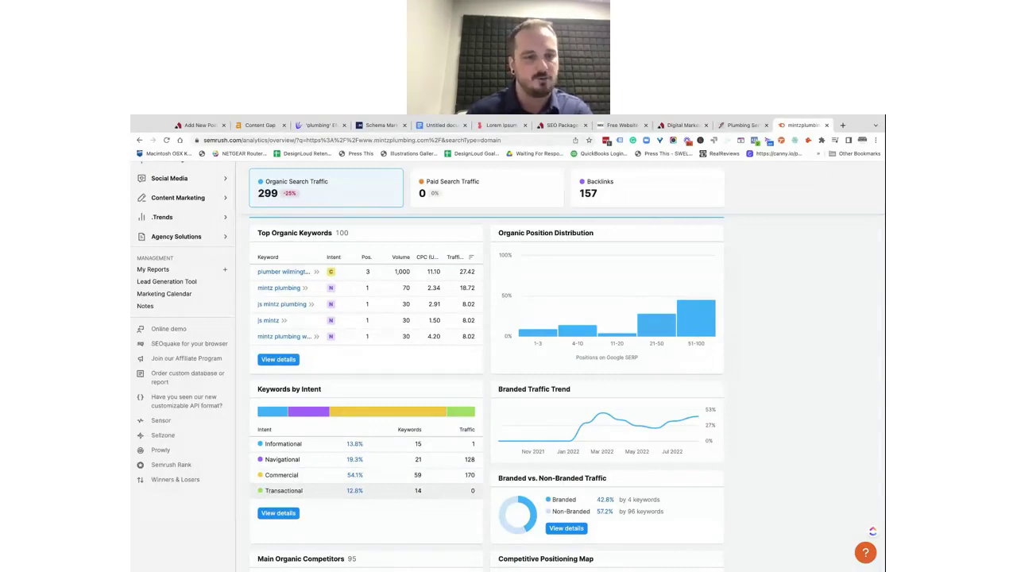
mouse_move(332, 290)
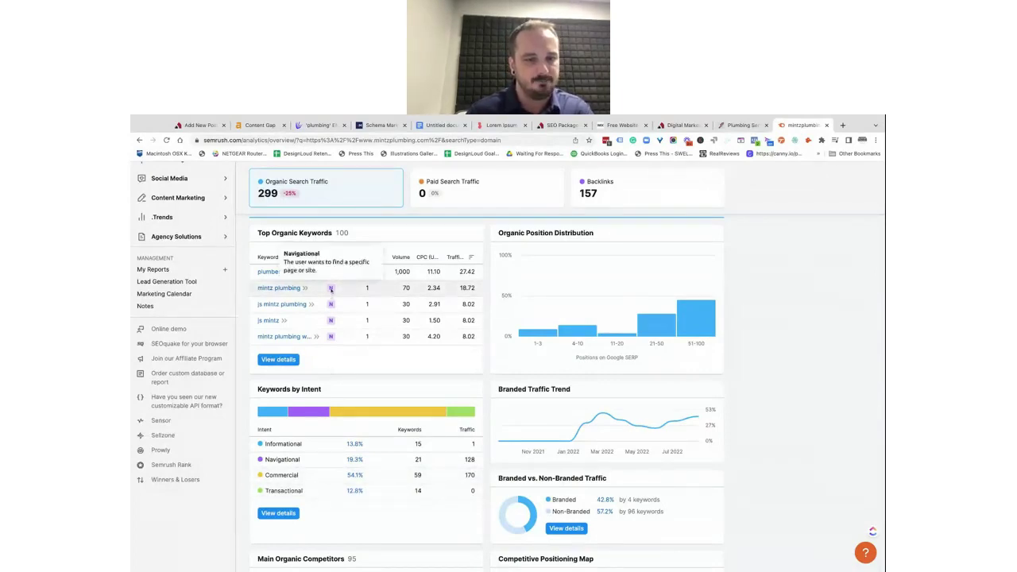
- Examine the main organic competitors and compare parlierplumbing.com with mintzplumbing.com on the Competitive Positioning Map
scroll(331, 289, down, 5)
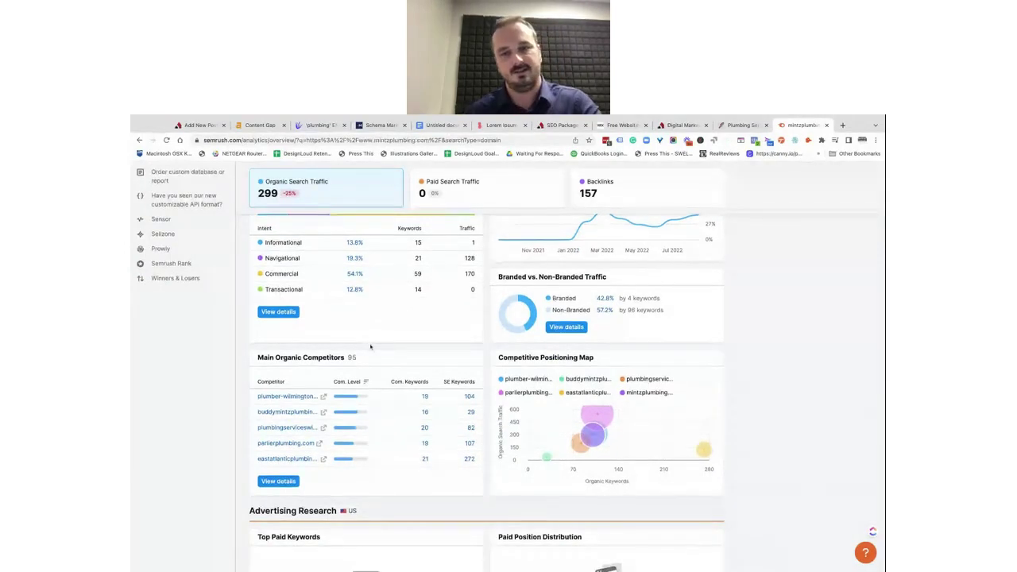
scroll(370, 347, down, 1)
scroll(371, 347, down, 2)
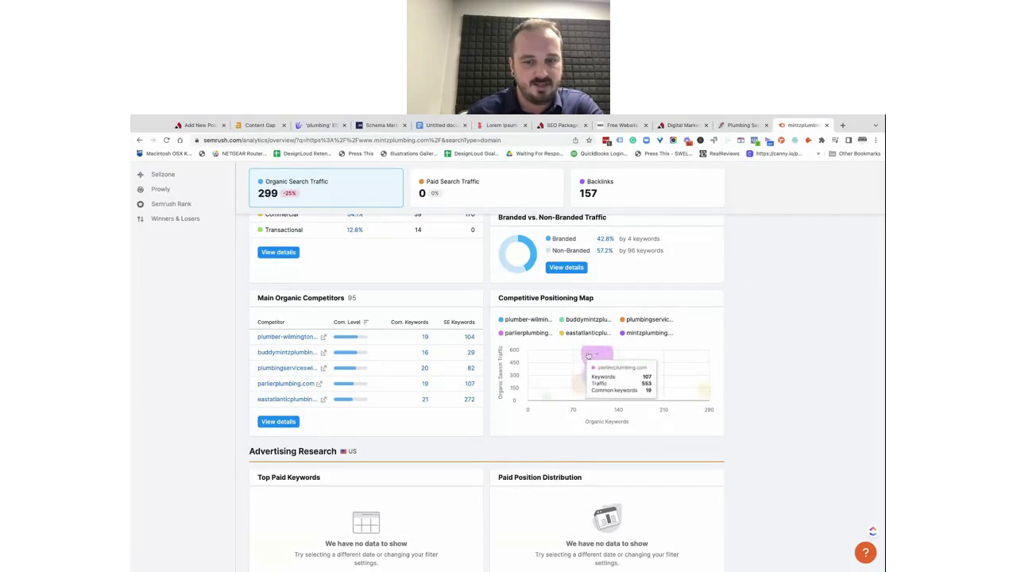
mouse_move(588, 360)
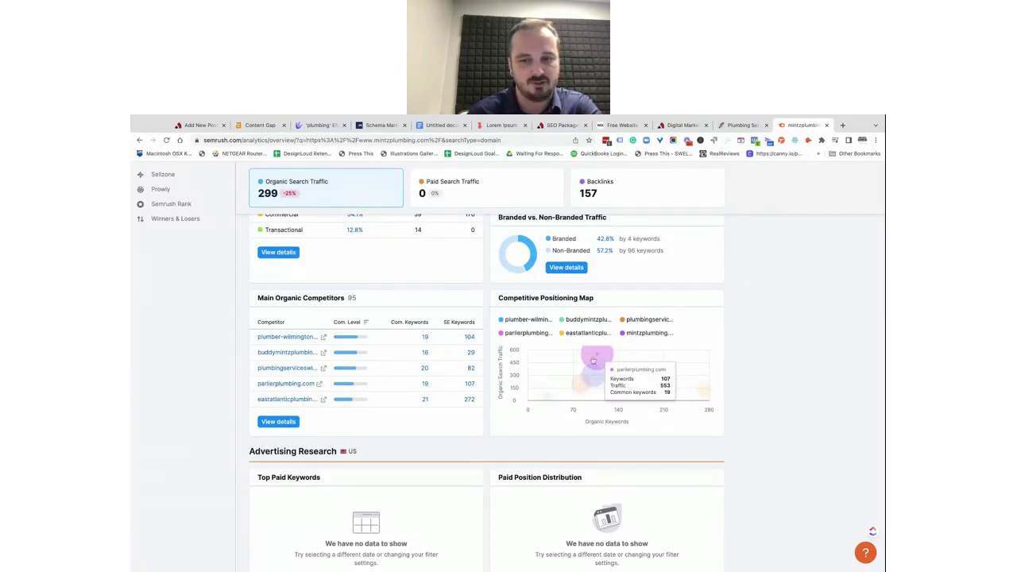
scroll(549, 418, down, 1)
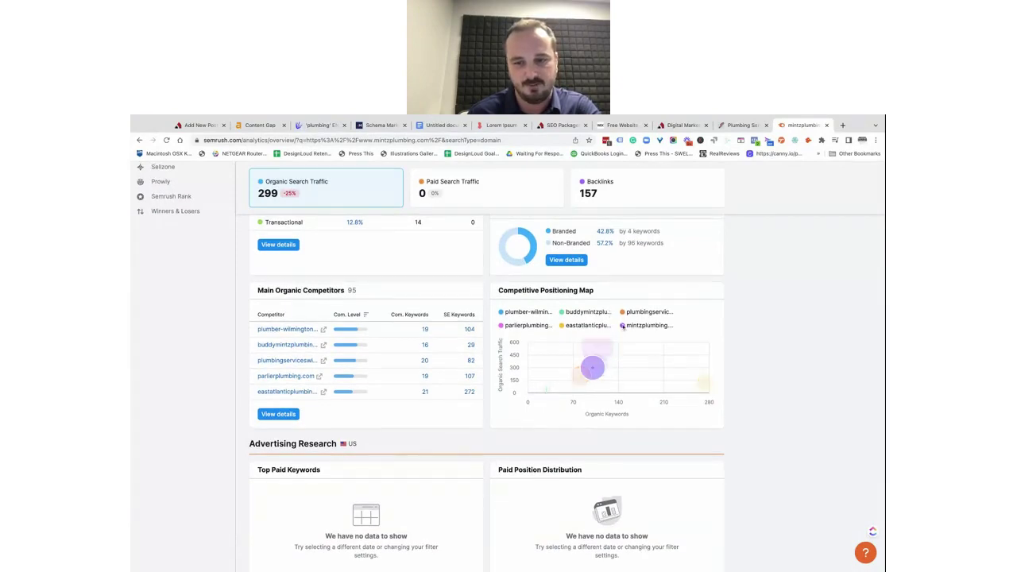
mouse_move(594, 351)
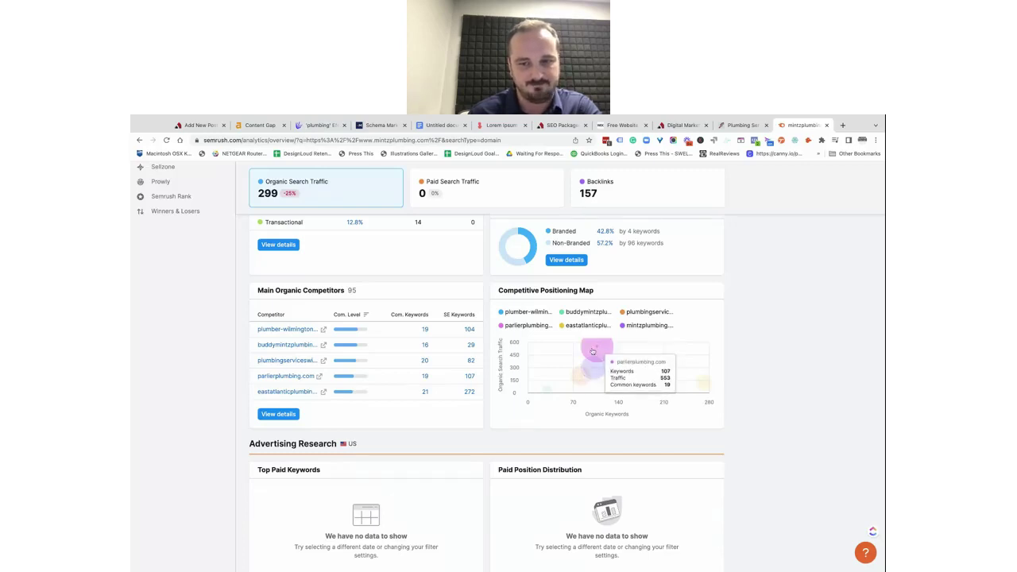
scroll(591, 351, down, 1)
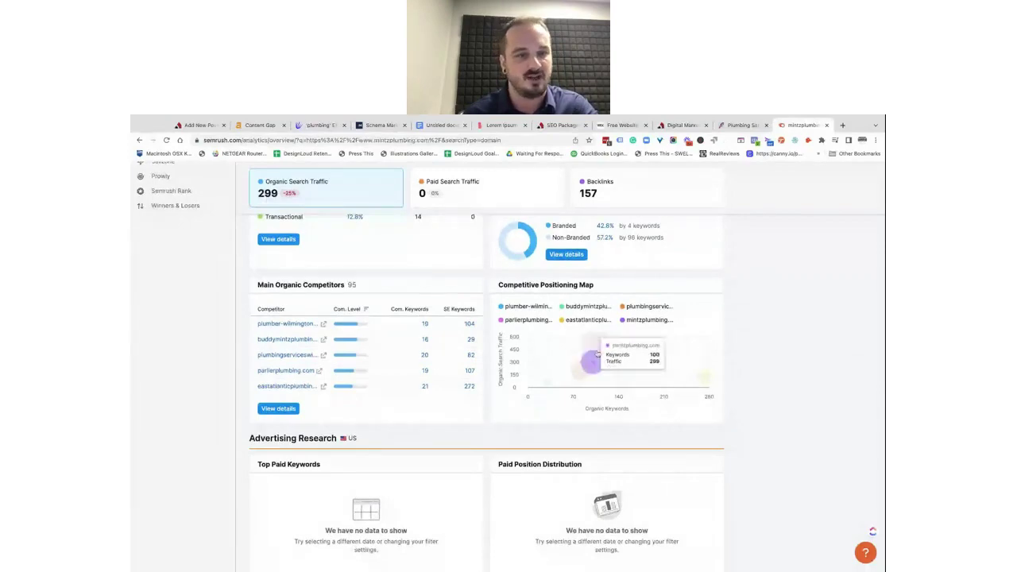
- Open the Keyword Gap tool with mintzplumbing.com as the base domain
scroll(550, 355, up, 1)
scroll(549, 355, up, 10)
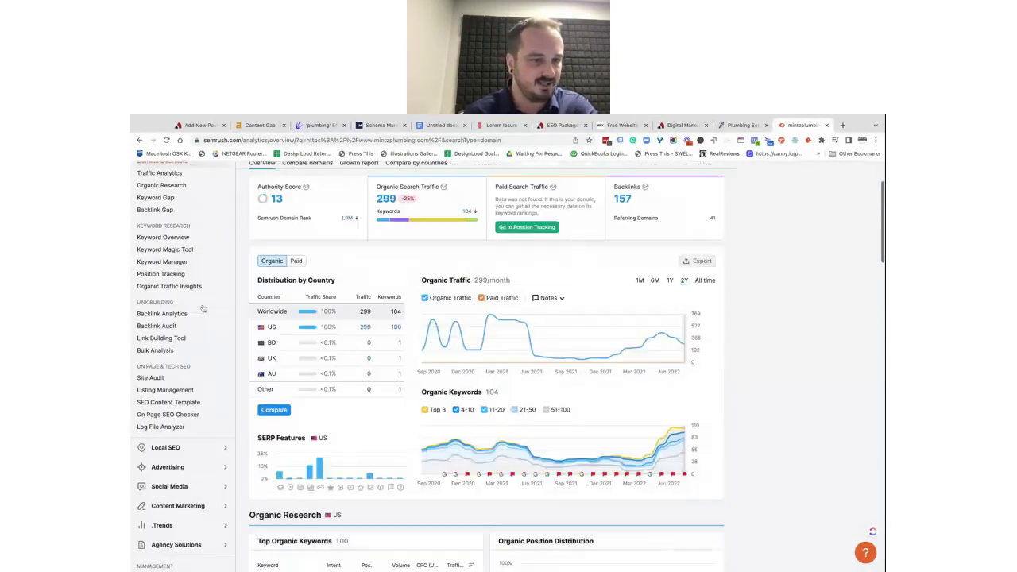
scroll(199, 302, up, 3)
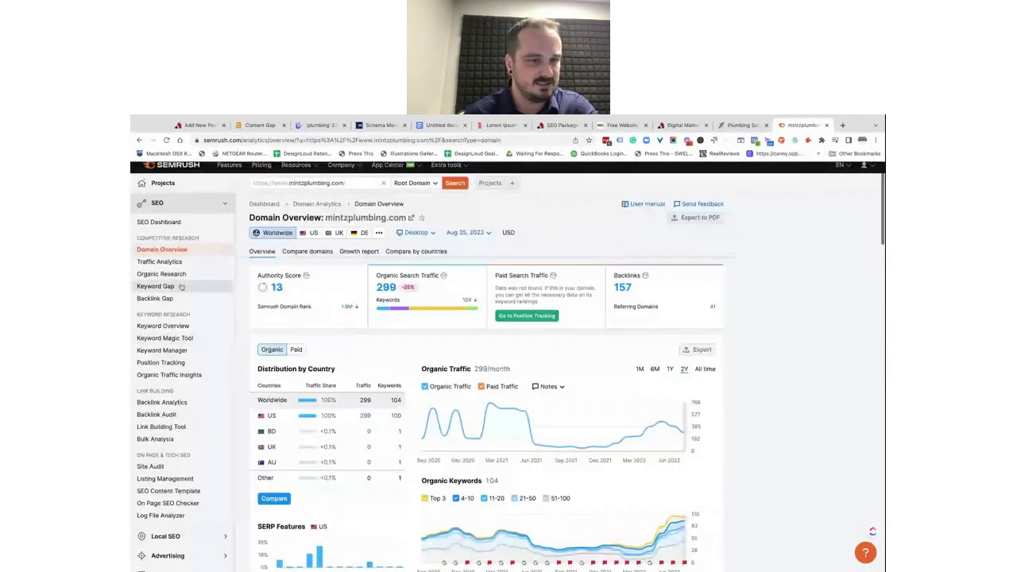
click(180, 287)
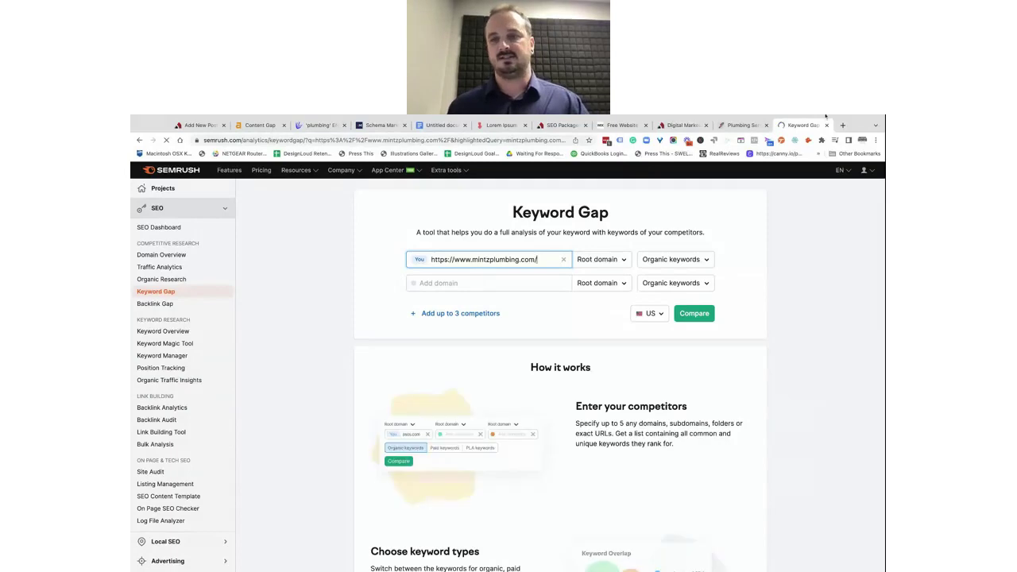
- Try to open the competitor's website directly at parlierplubming.com in a new tab
click(842, 125)
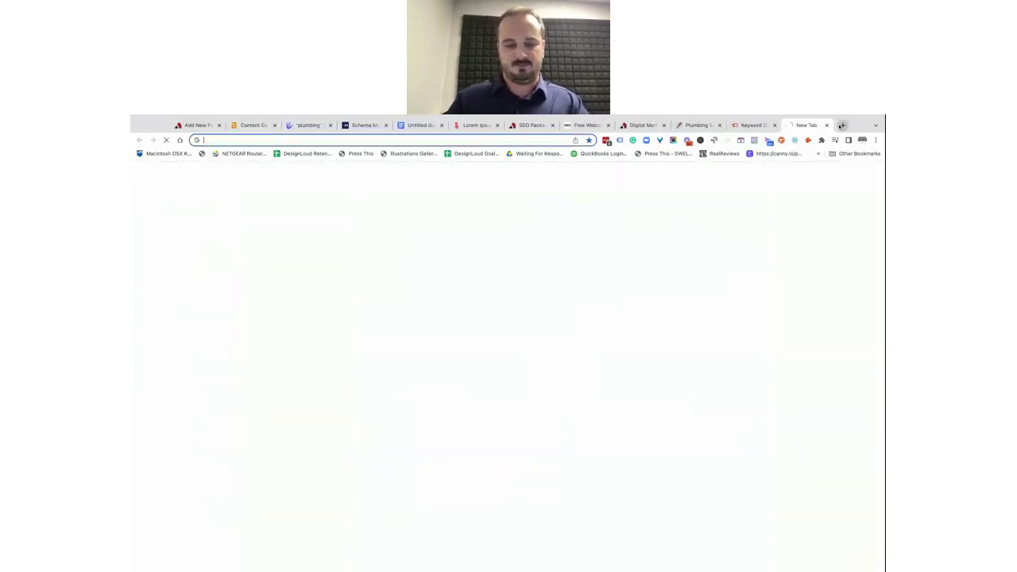
text(parlierplub)
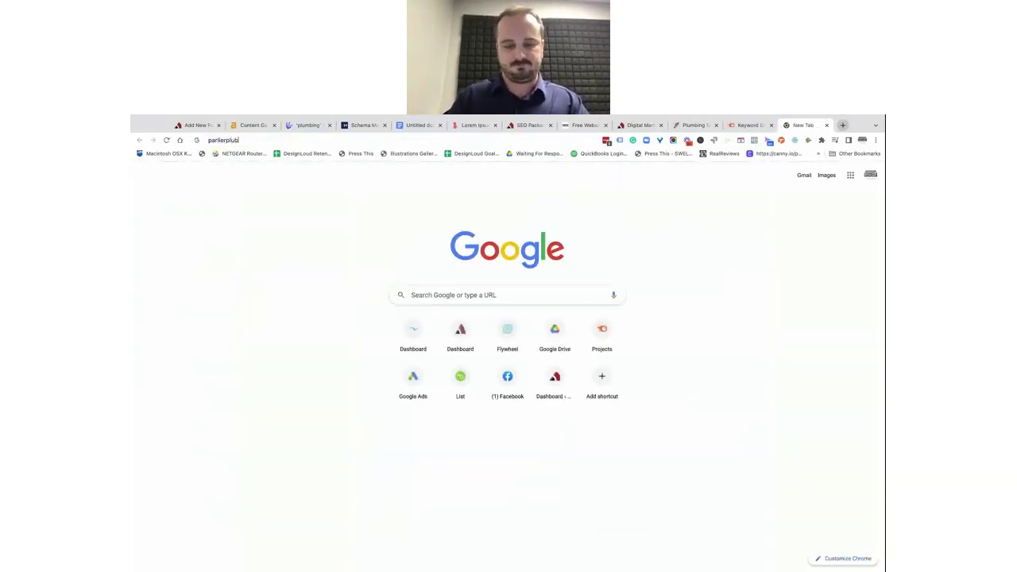
text(ming.com)
key(Return)
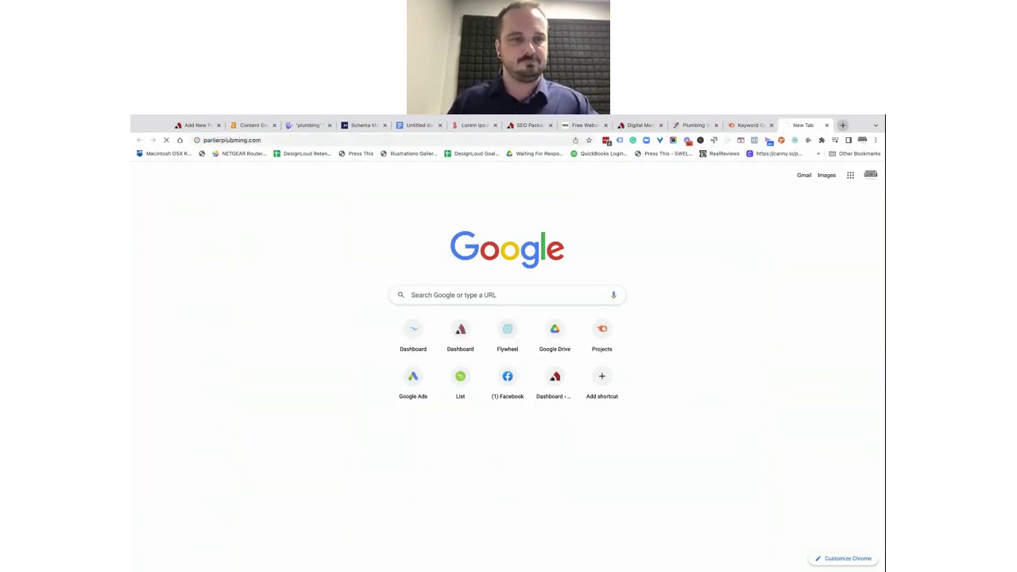
- Search Google for "parlier plumbing", open the Parlier Plumbing Repairs website and copy its web address
click(340, 140)
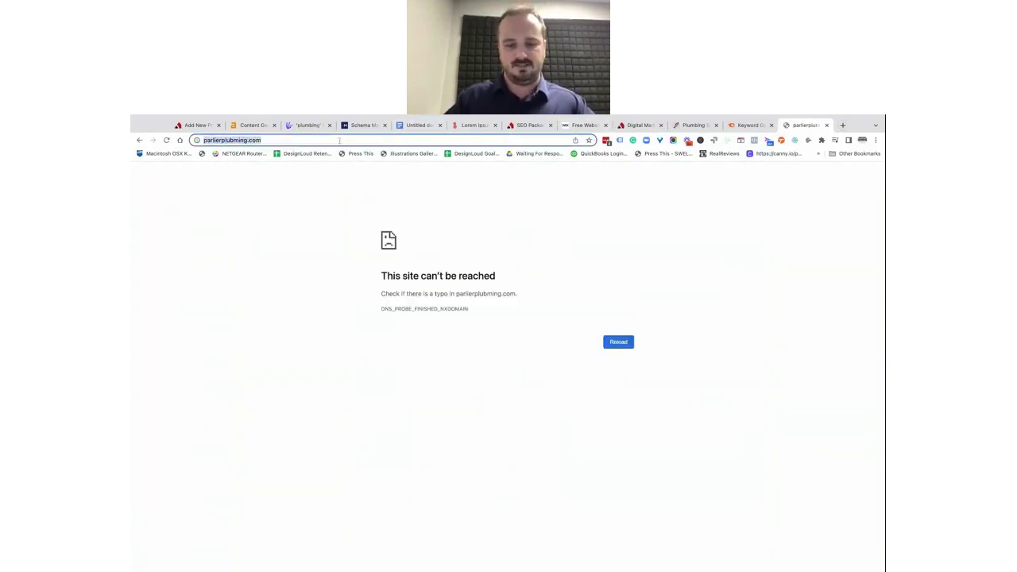
text(parlier pl)
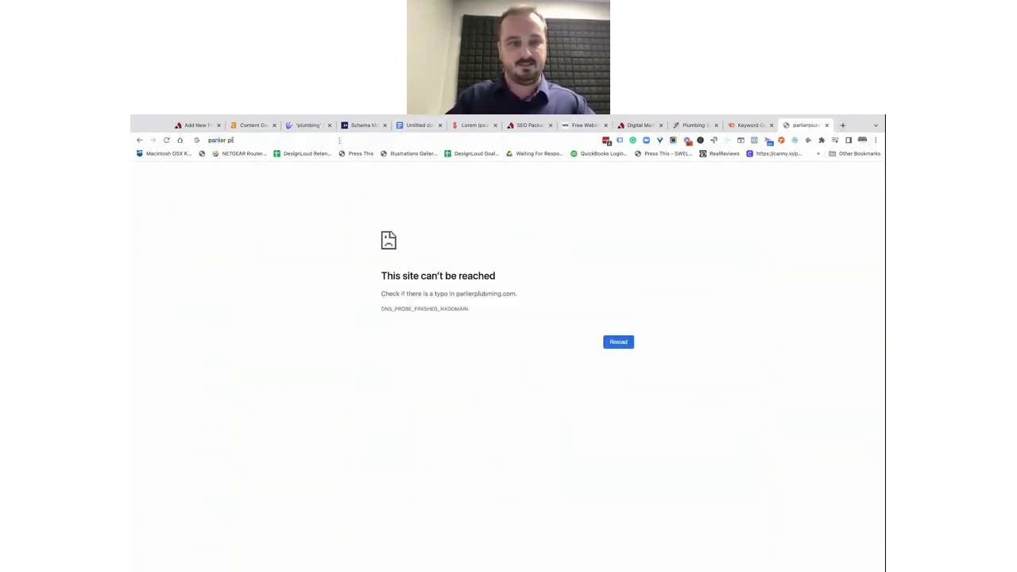
text(umb)
key(Return)
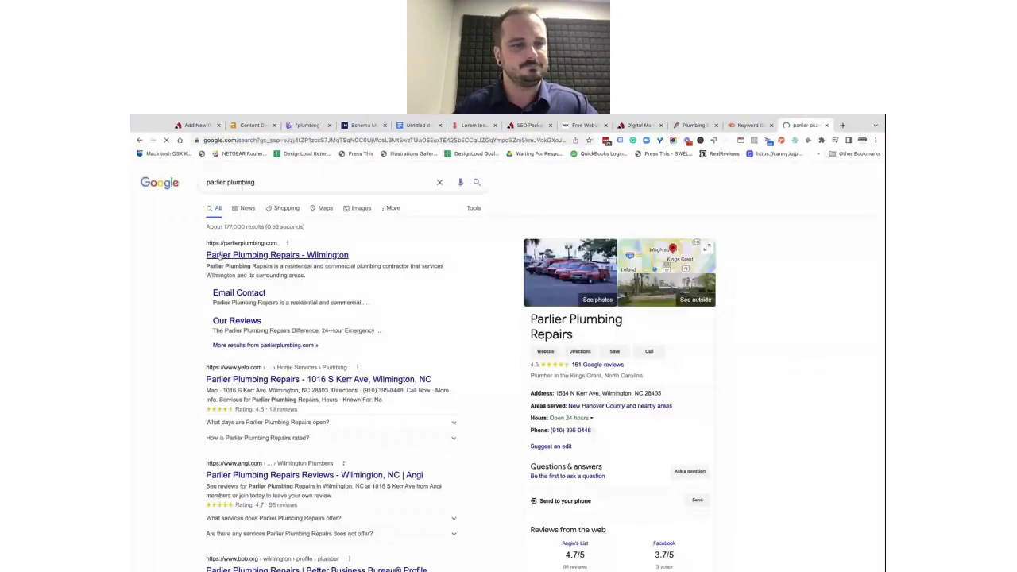
click(220, 255)
click(278, 140)
key(super+c)
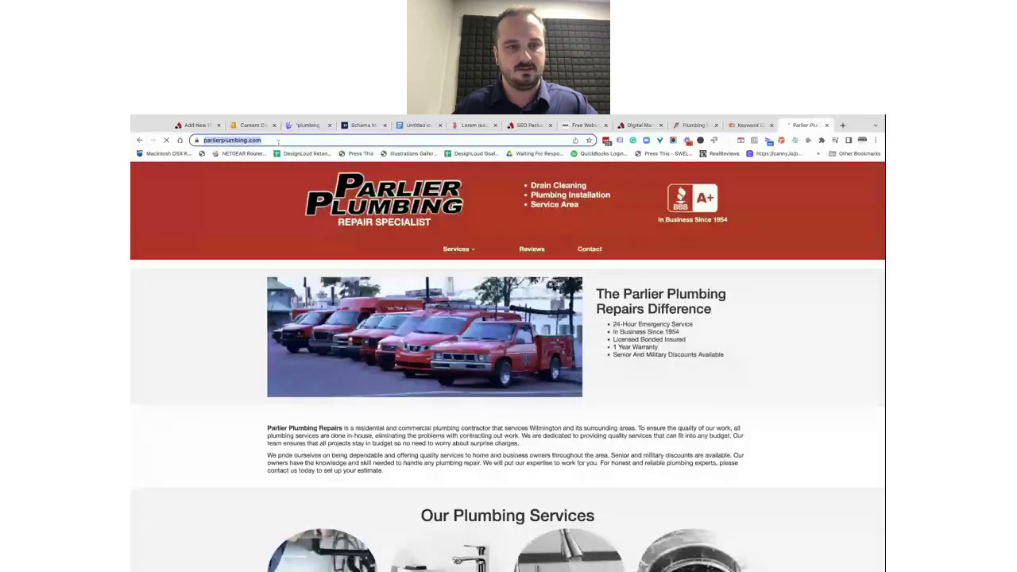
- Add parlierplumbing.com as the competitor in Keyword Gap and run the comparison with mintzplumbing.com
click(749, 125)
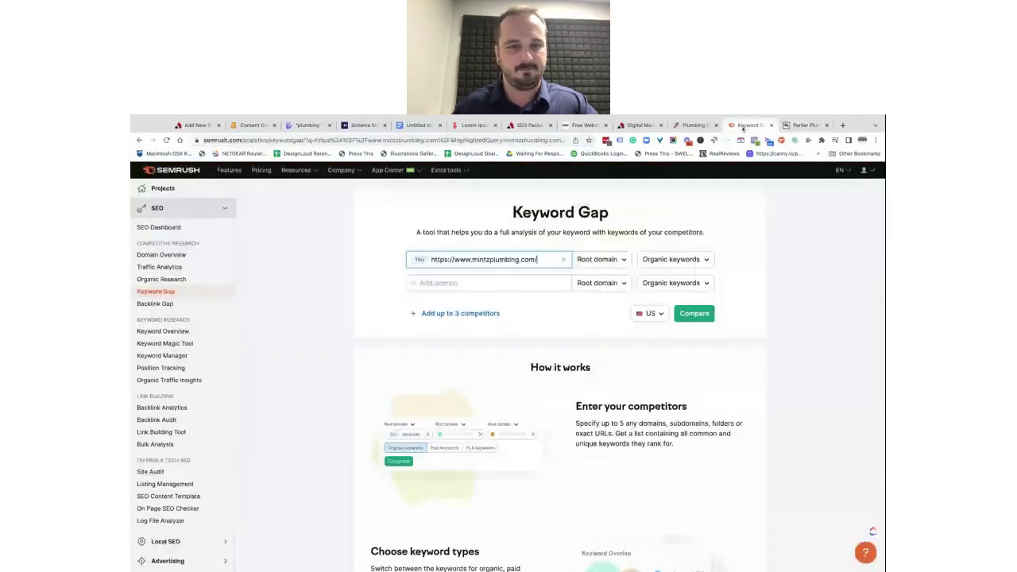
click(440, 286)
key(super+v)
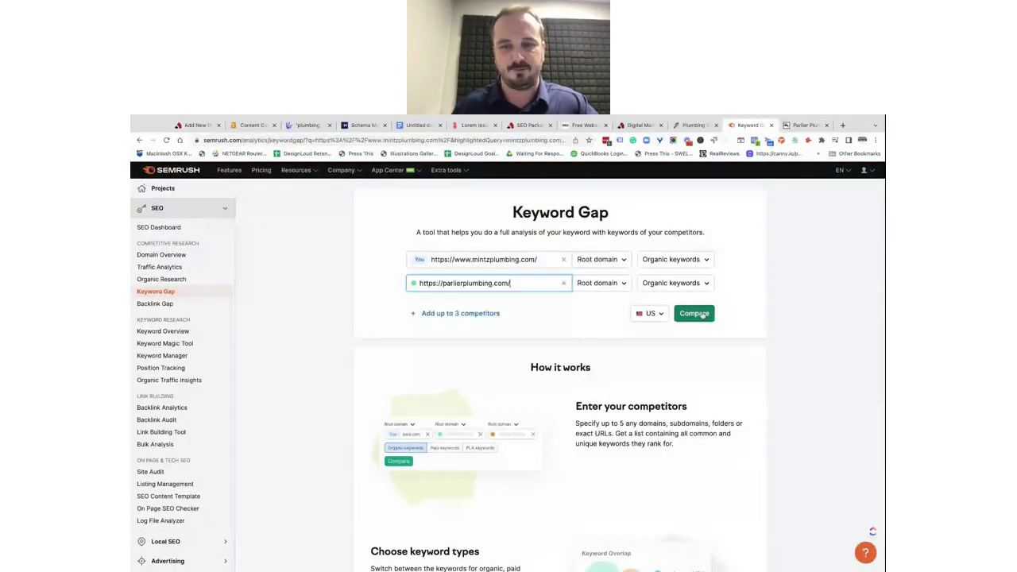
click(705, 315)
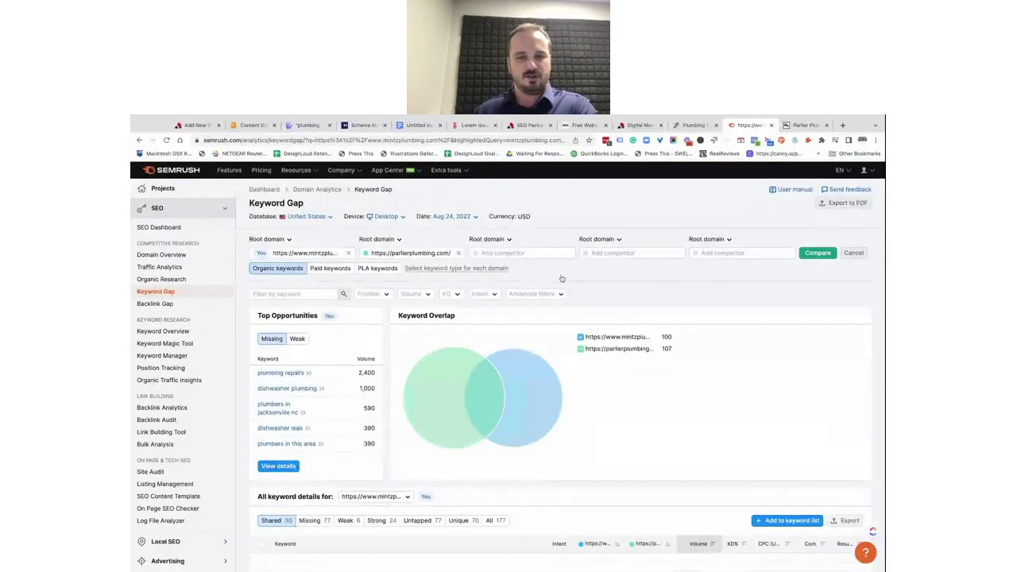
- Examine the Keyword Overlap diagram for each domain's keywords and the keywords both sites share
scroll(561, 278, down, 3)
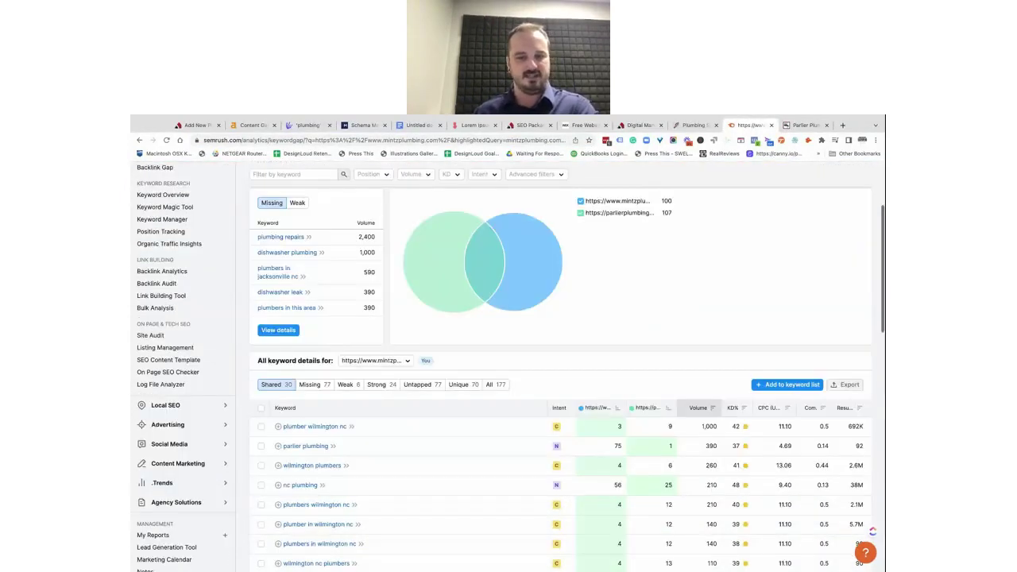
scroll(561, 366, up, 1)
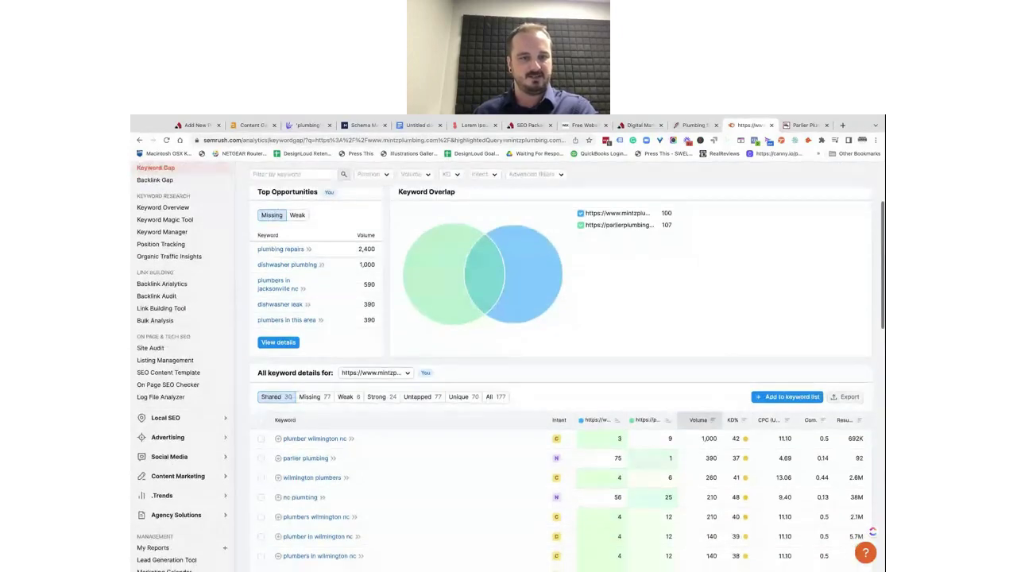
scroll(509, 239, down, 1)
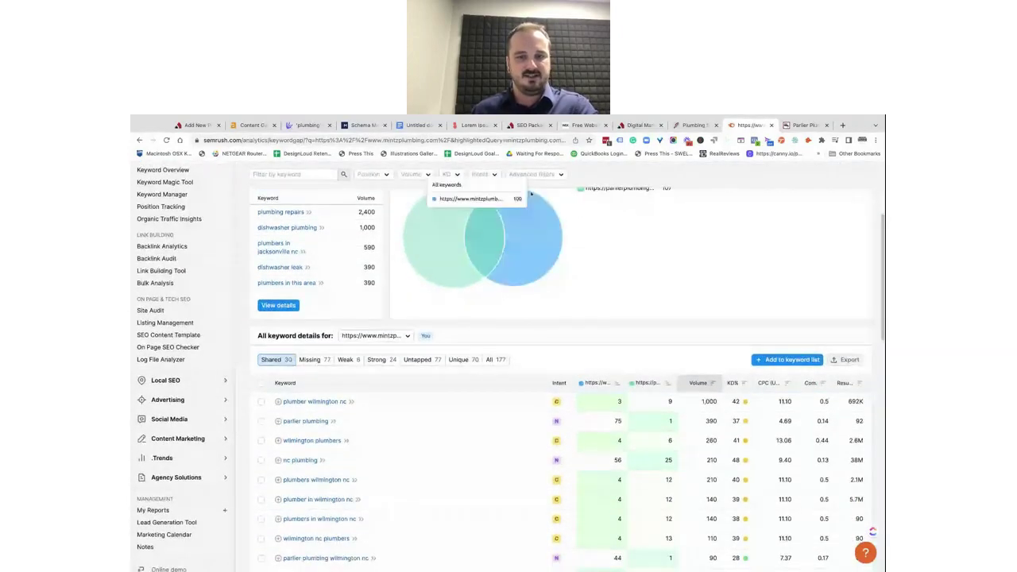
scroll(531, 194, up, 1)
mouse_move(533, 260)
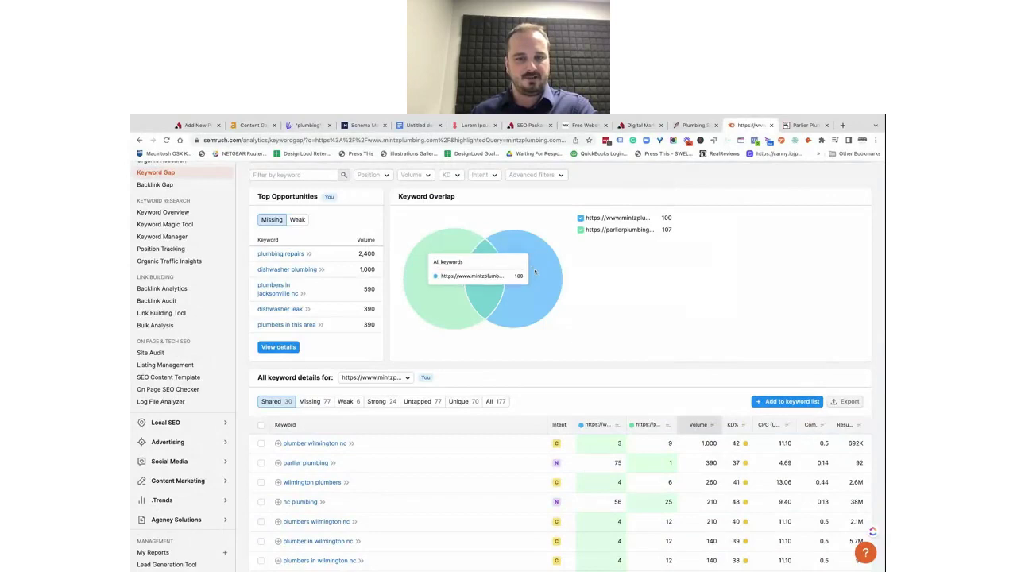
mouse_move(412, 266)
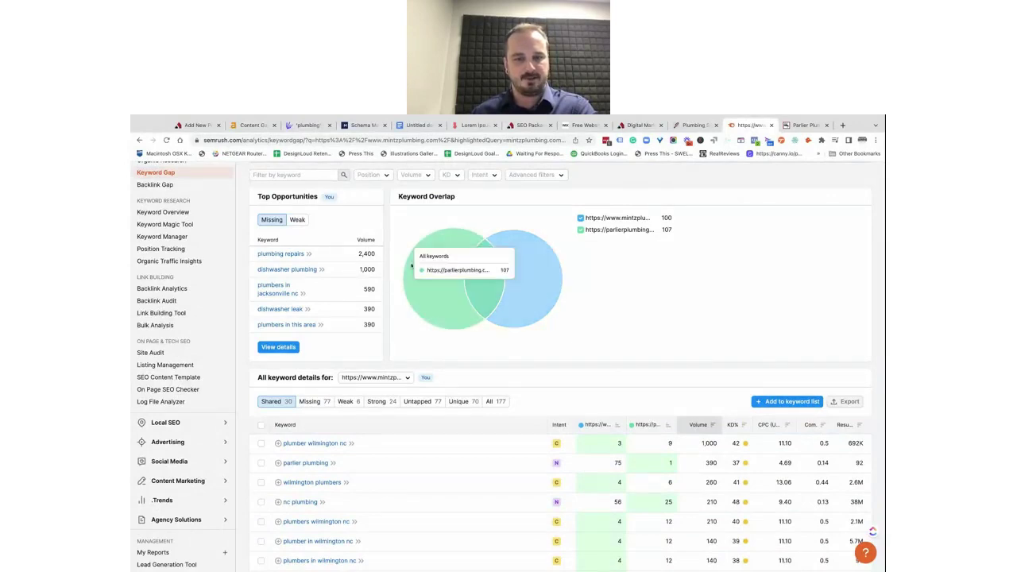
mouse_move(477, 296)
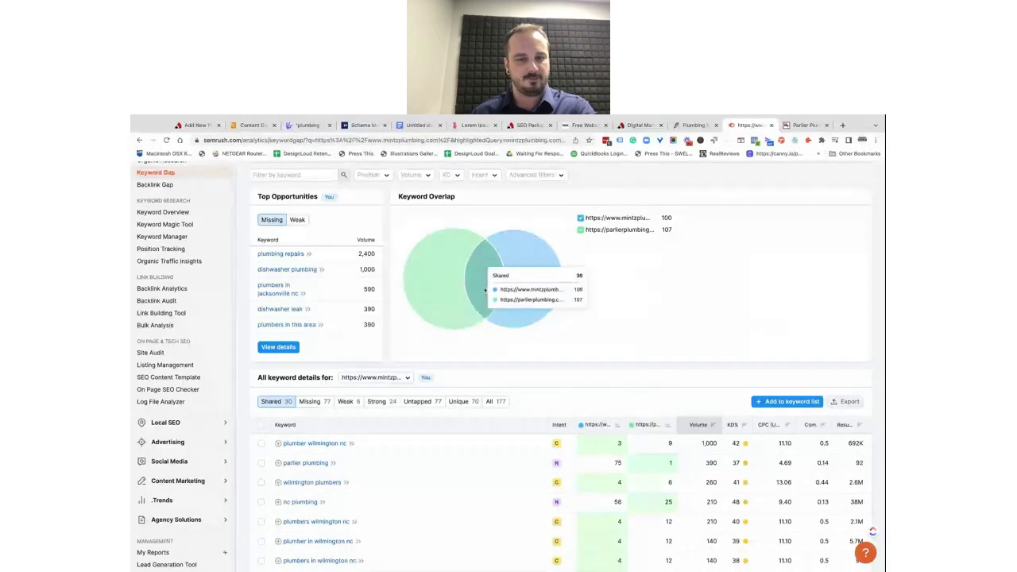
- Review the shared keywords table, checking the intent, rankings, volume and difficulty of "plumber wilmington nc"
scroll(560, 341, down, 1)
scroll(559, 341, down, 5)
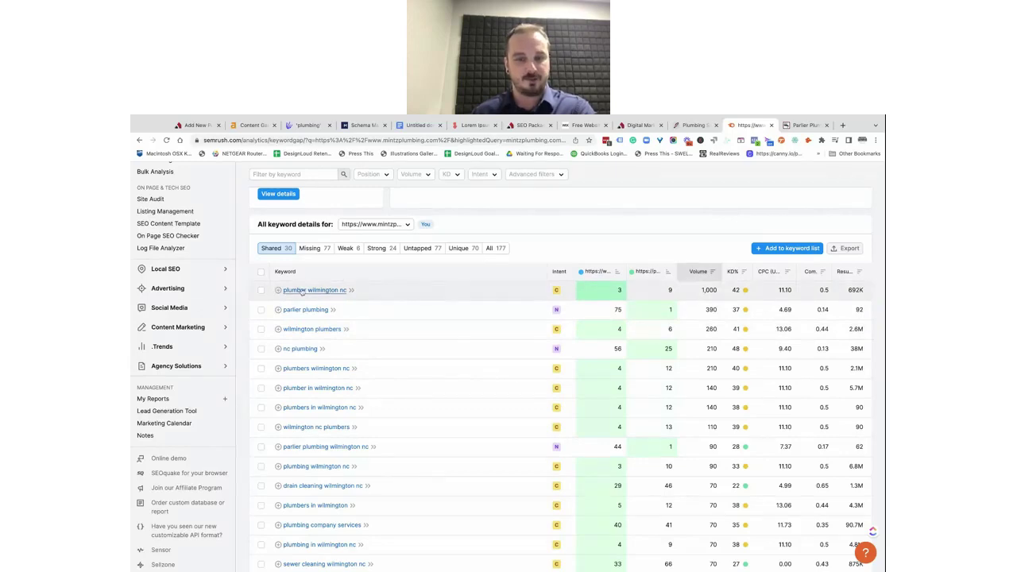
mouse_move(559, 291)
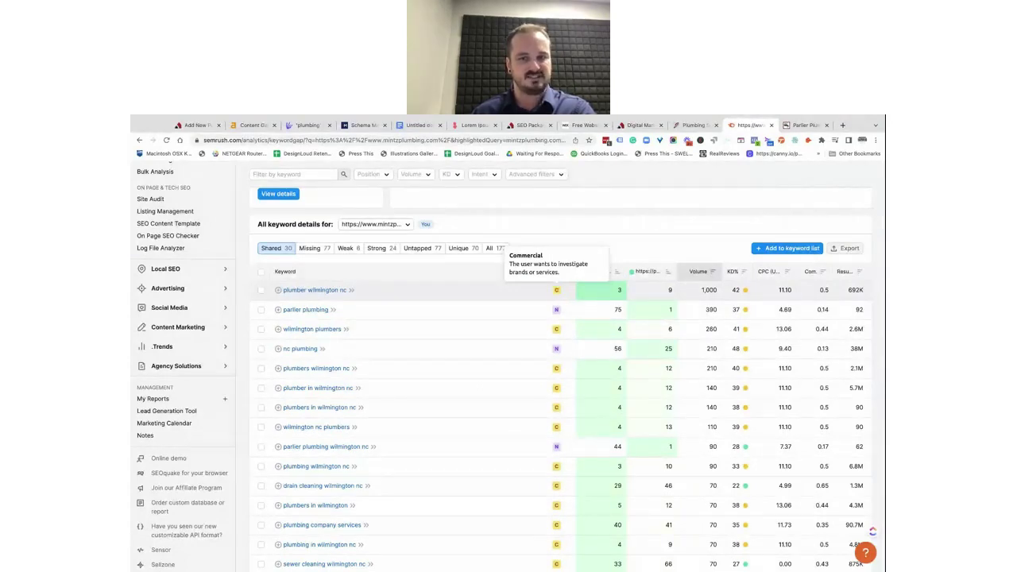
mouse_move(618, 291)
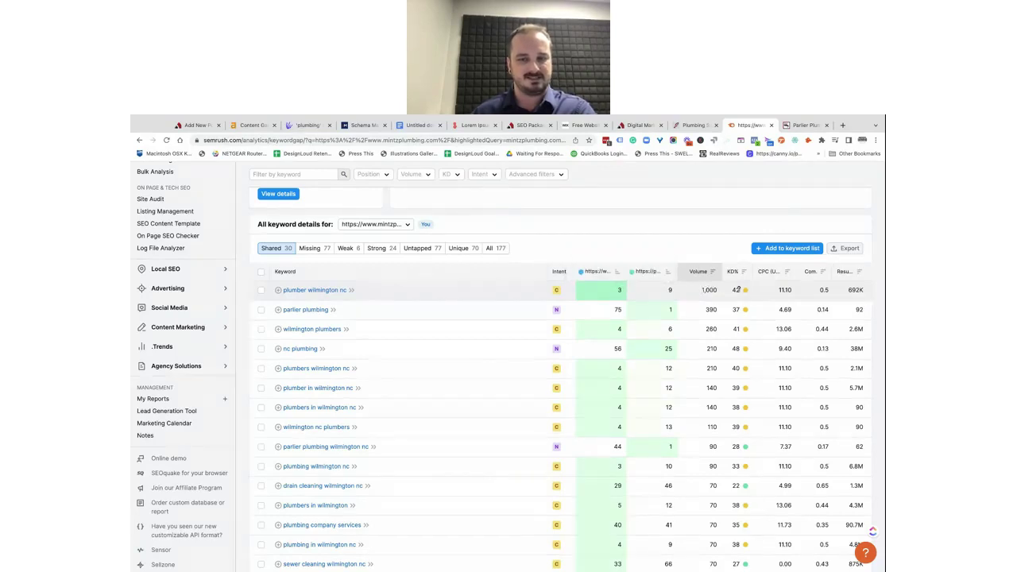
- Review the rest of the shared keywords table, comparing both domains' rankings, and return to the Keyword Gap overview
mouse_move(743, 291)
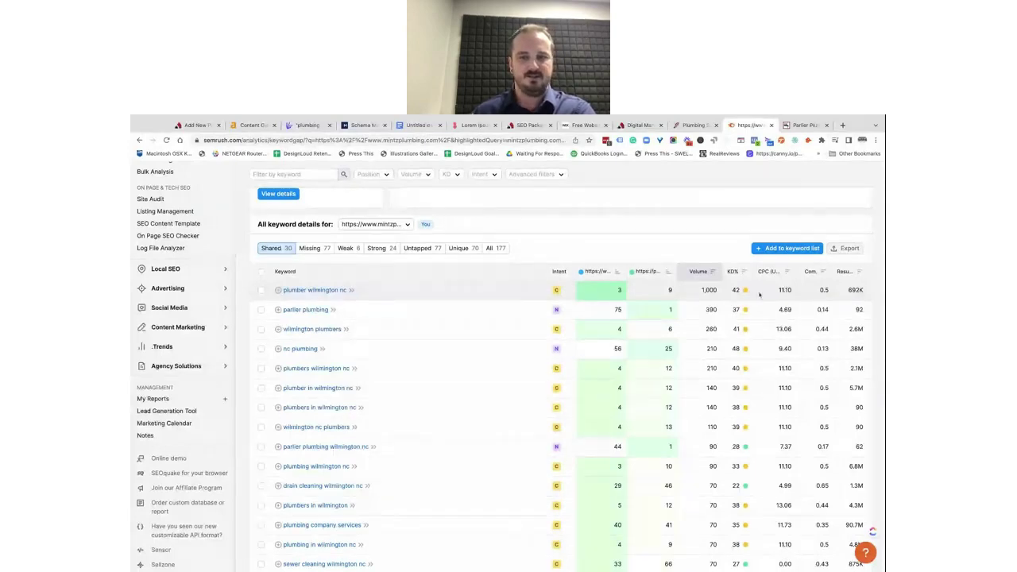
scroll(640, 313, down, 1)
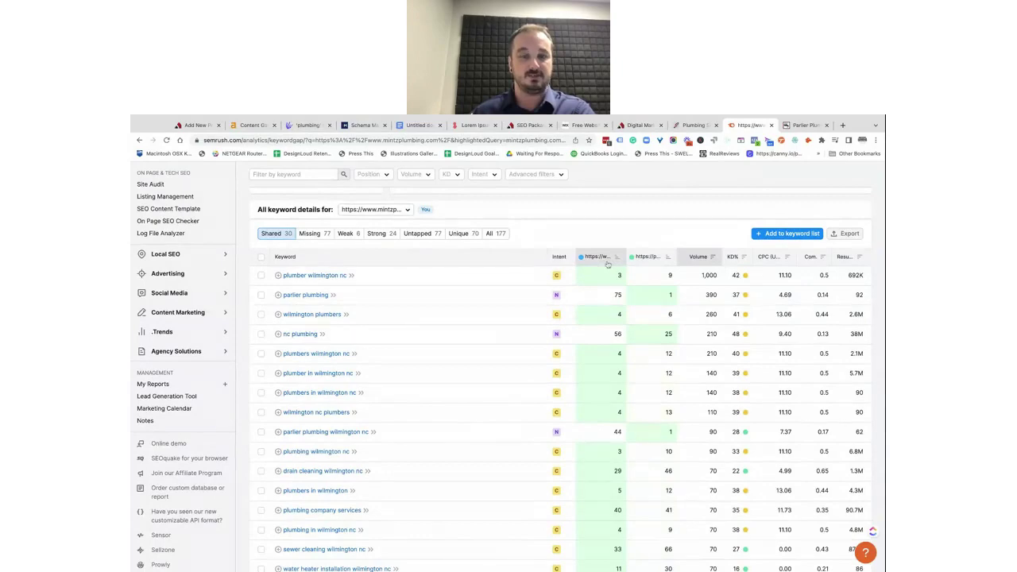
scroll(617, 306, down, 5)
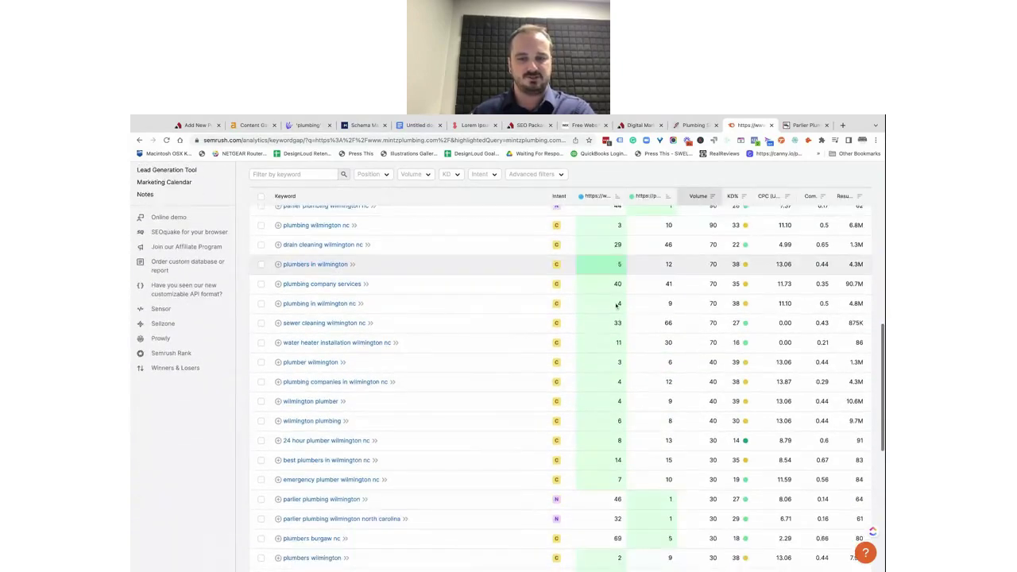
scroll(617, 305, down, 3)
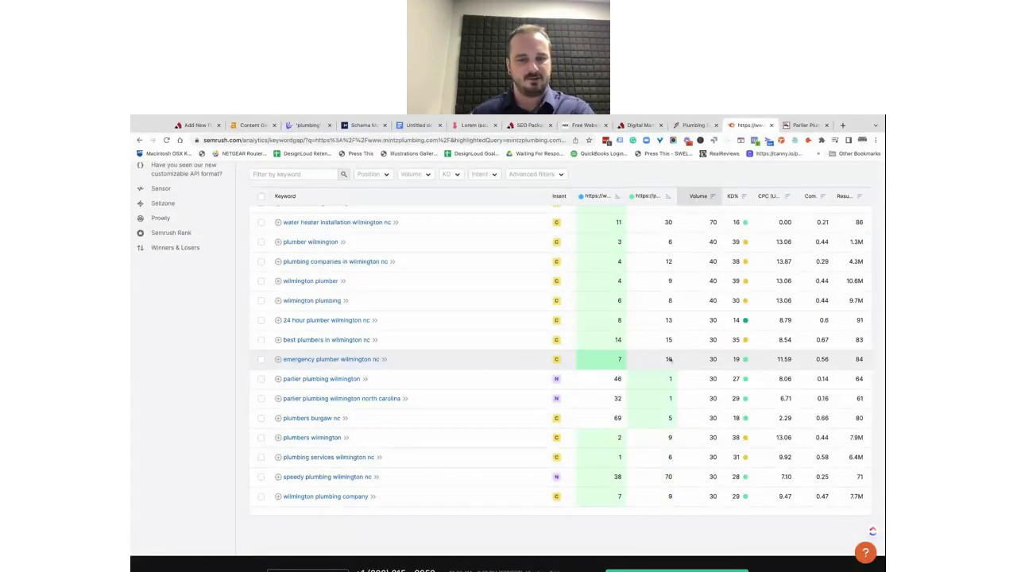
mouse_move(670, 359)
scroll(668, 357, up, 2)
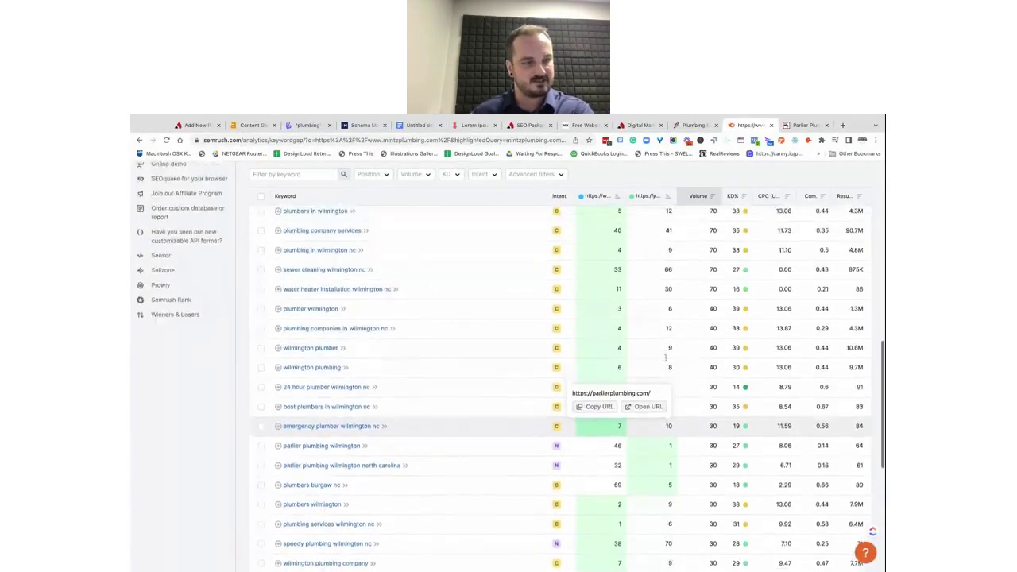
scroll(666, 358, up, 6)
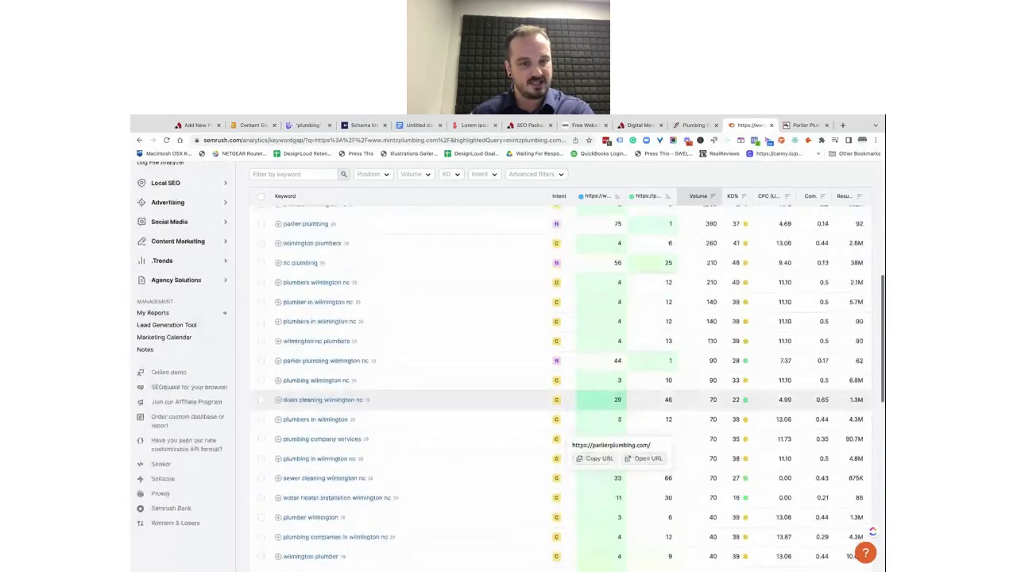
scroll(666, 358, up, 5)
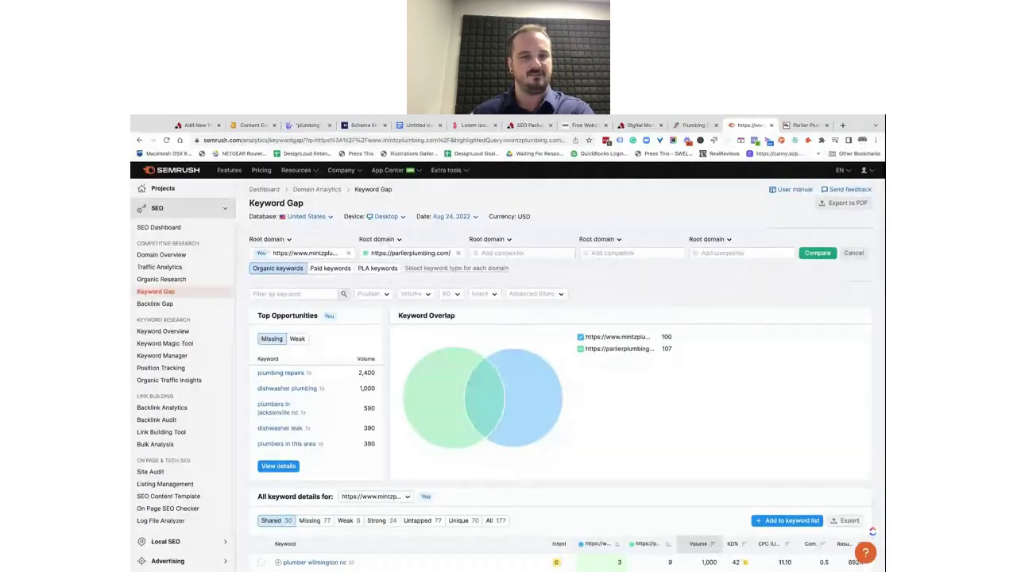
scroll(509, 364, down, 1)
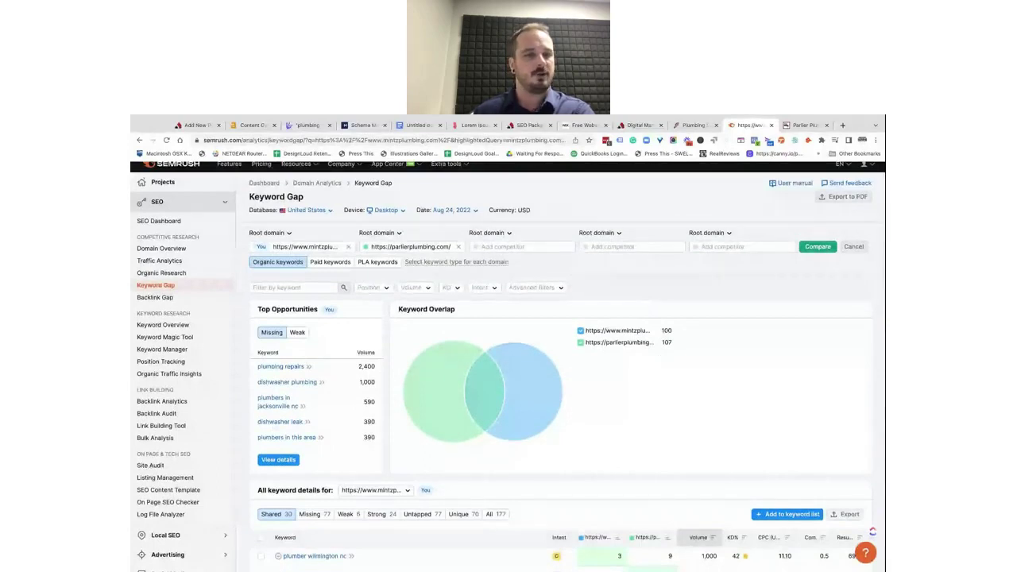
- Open the Backlink Gap report for both plumbing domains and look over the referring domain prospects for mintzplumbing.com
click(155, 297)
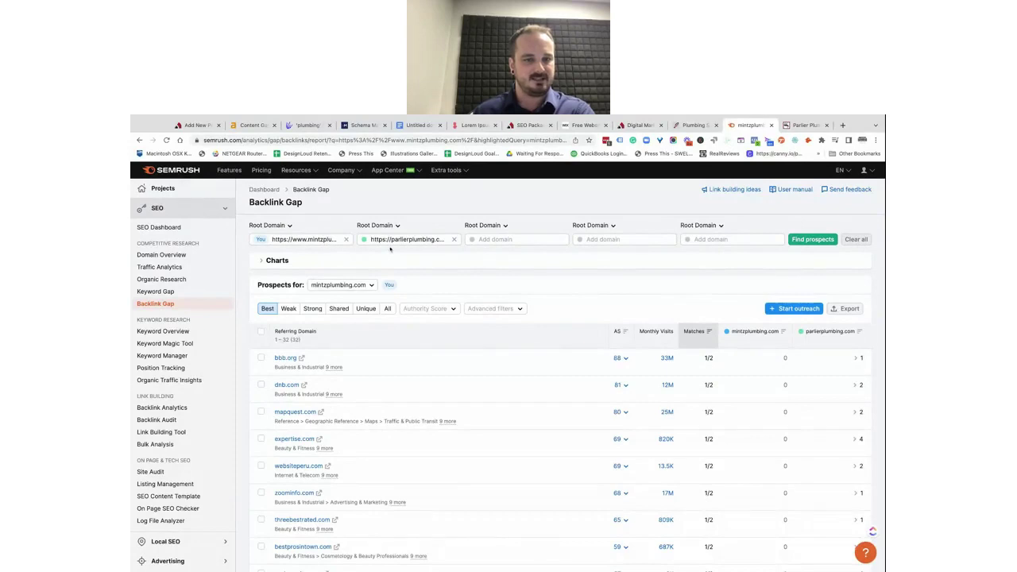
scroll(379, 299, down, 2)
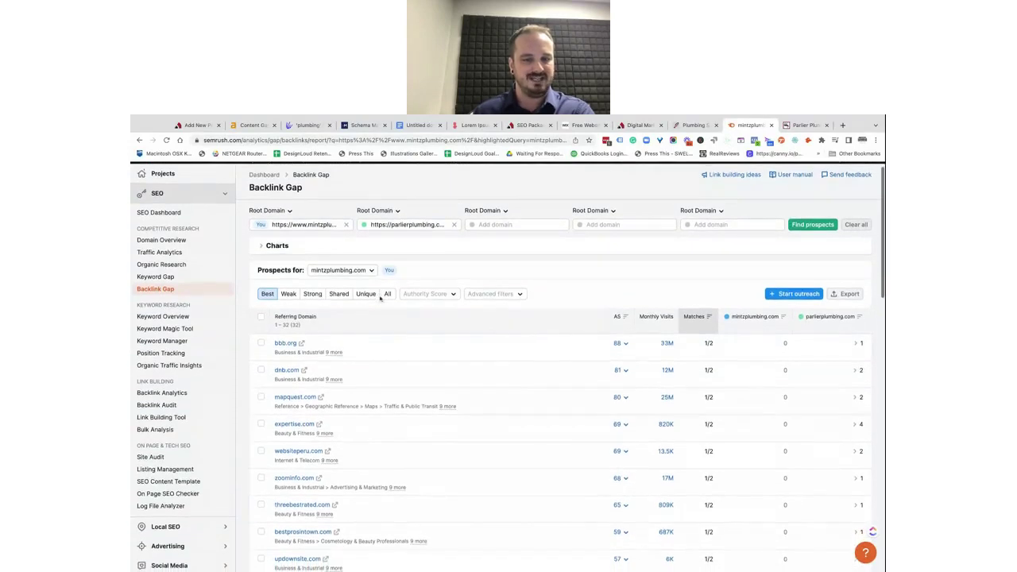
scroll(380, 299, down, 1)
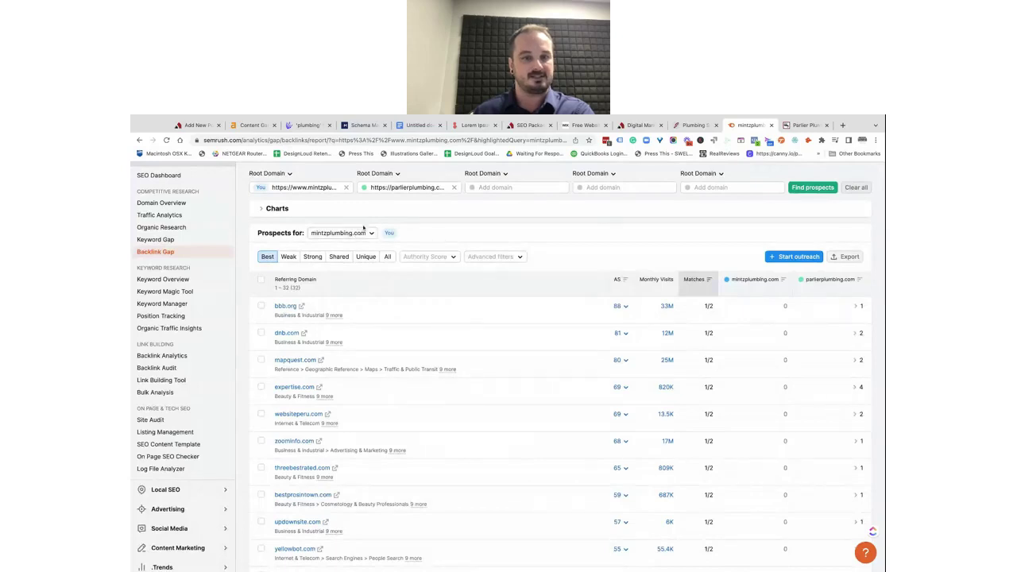
- Switch the backlink prospects to parlierplumbing.com and review the list of best referring domains
click(370, 234)
click(349, 263)
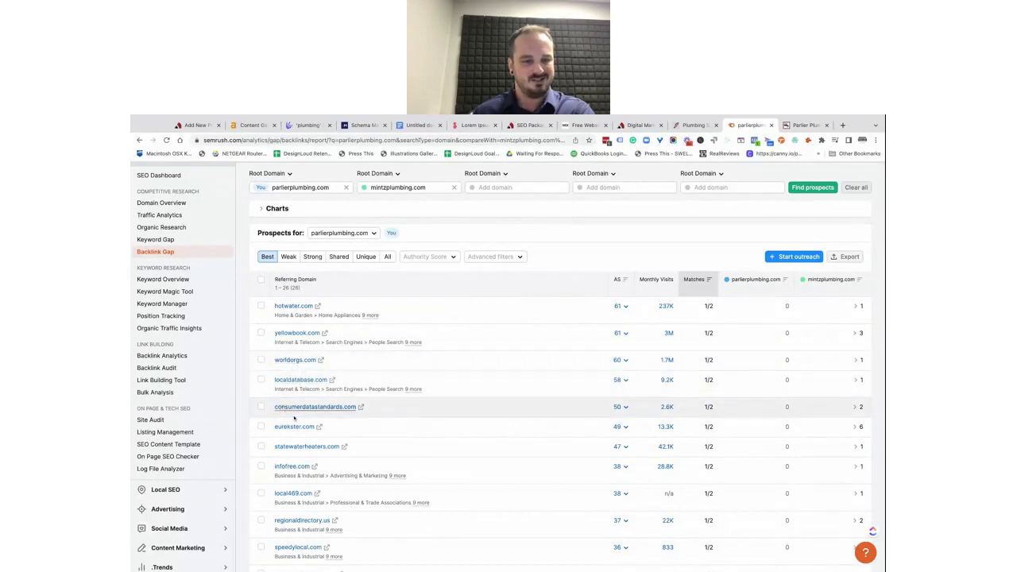
scroll(290, 421, down, 1)
scroll(288, 435, down, 2)
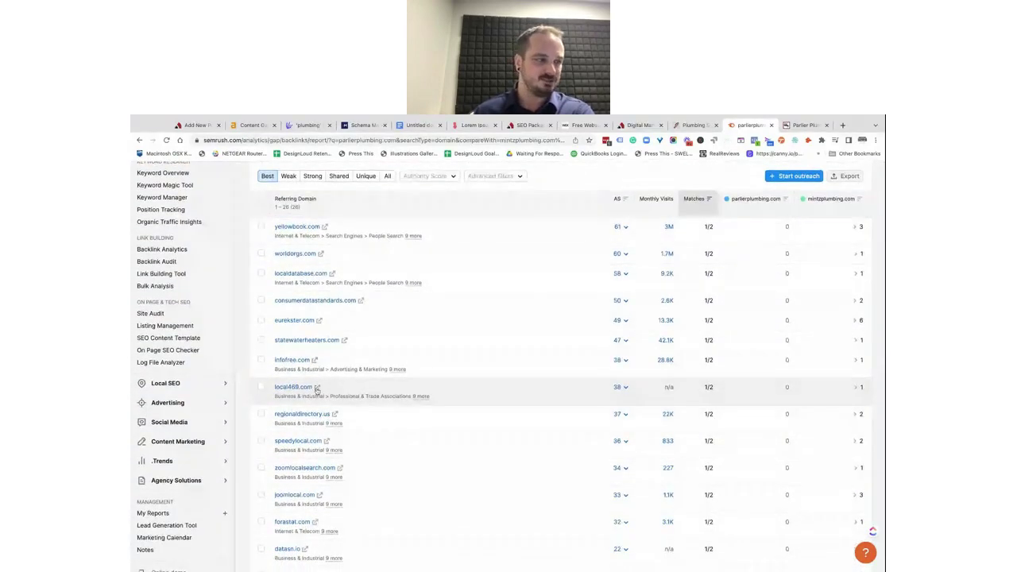
scroll(345, 413, down, 3)
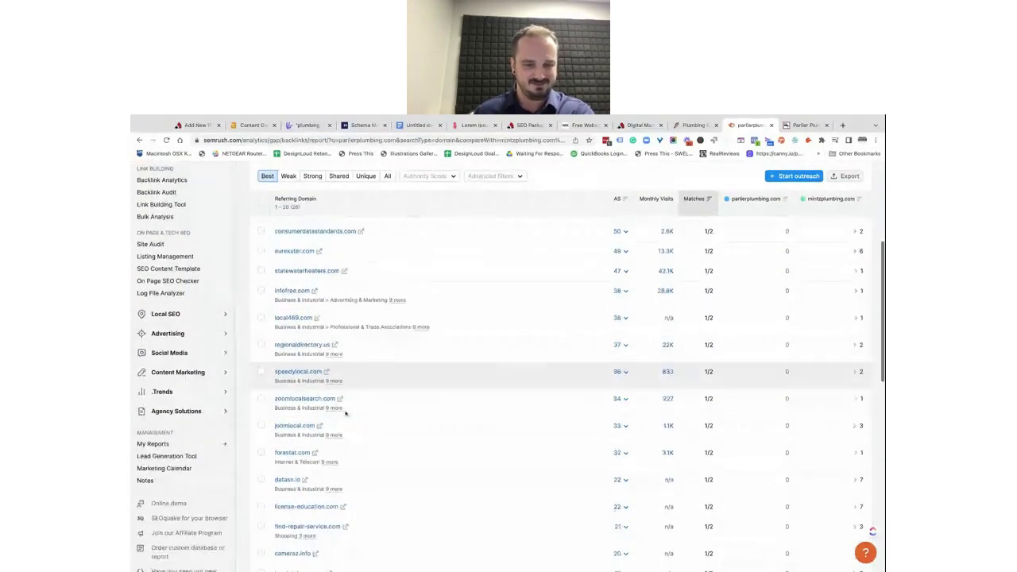
scroll(345, 413, down, 2)
scroll(345, 411, down, 1)
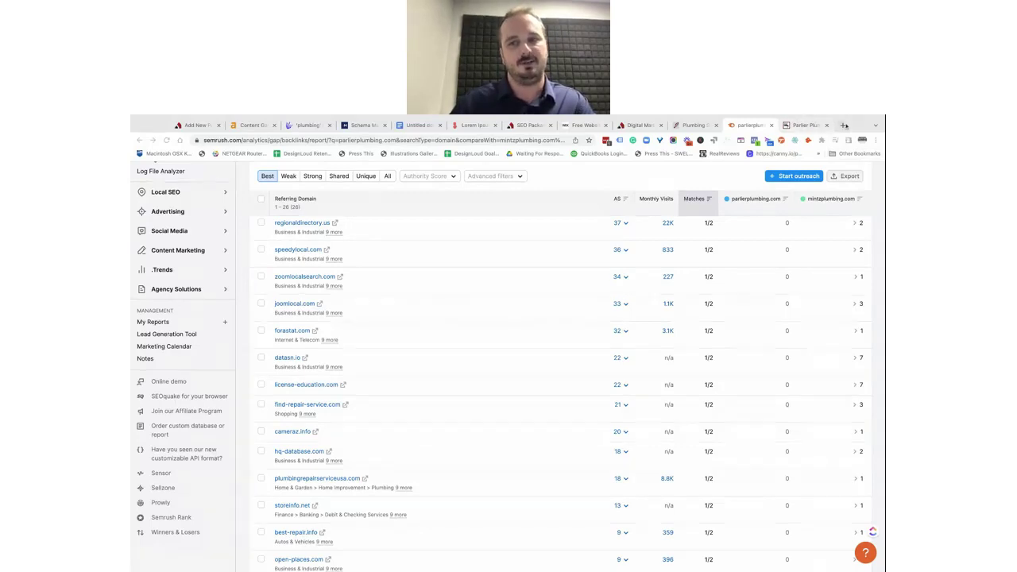
- Open designloud.com in a new browser tab
click(844, 126)
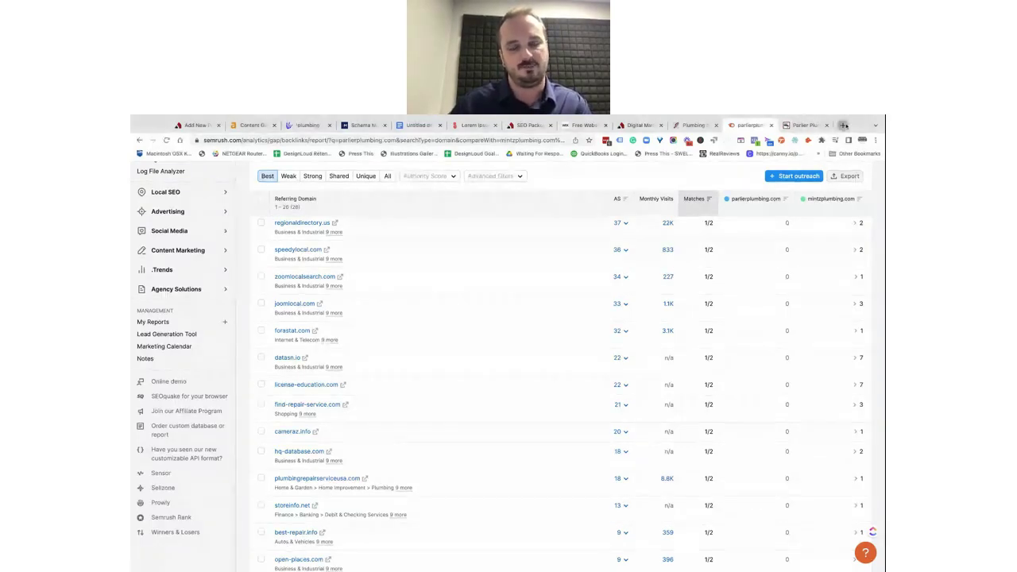
text(fac)
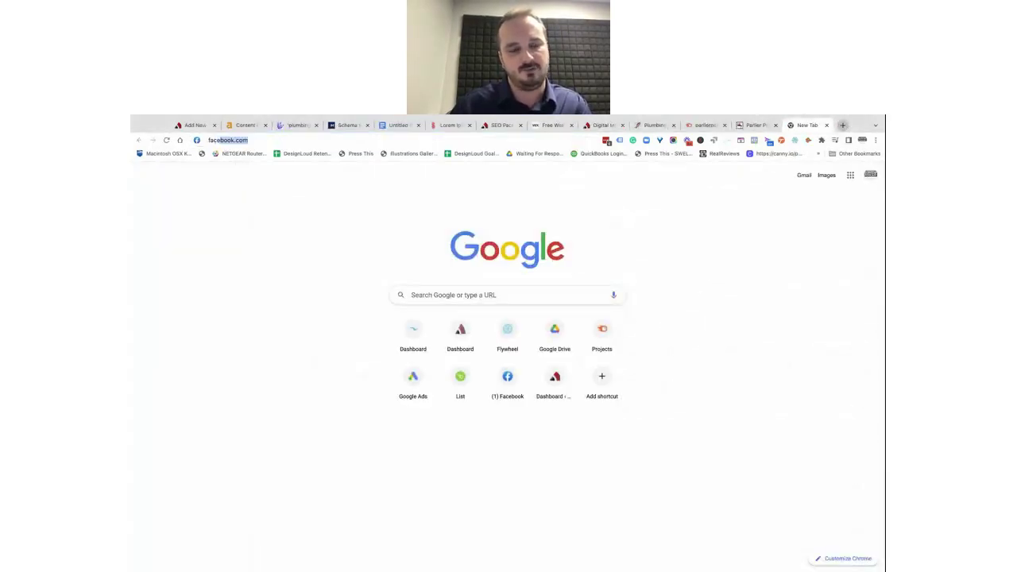
key(super+a)
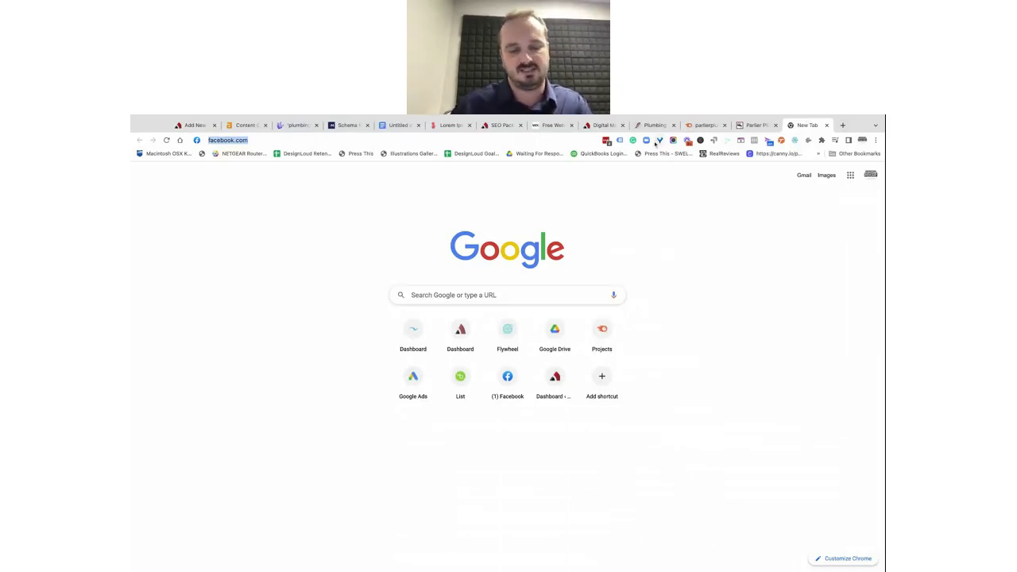
text(designloud.com)
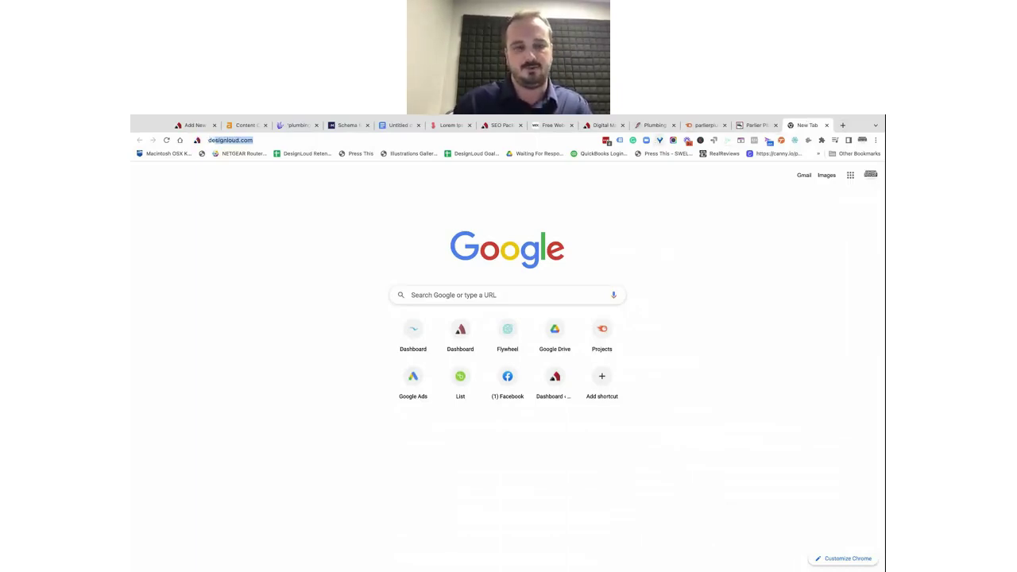
key(Return)
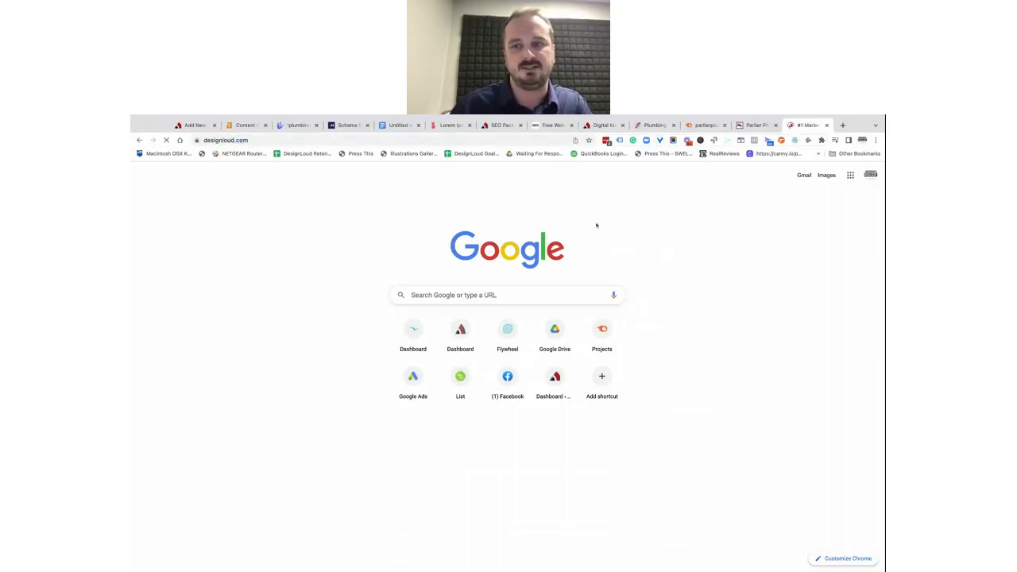
- Open DesignLoud's Facebook page from the social links in the website footer and look over its intro details
scroll(585, 249, down, 10)
scroll(585, 251, down, 15)
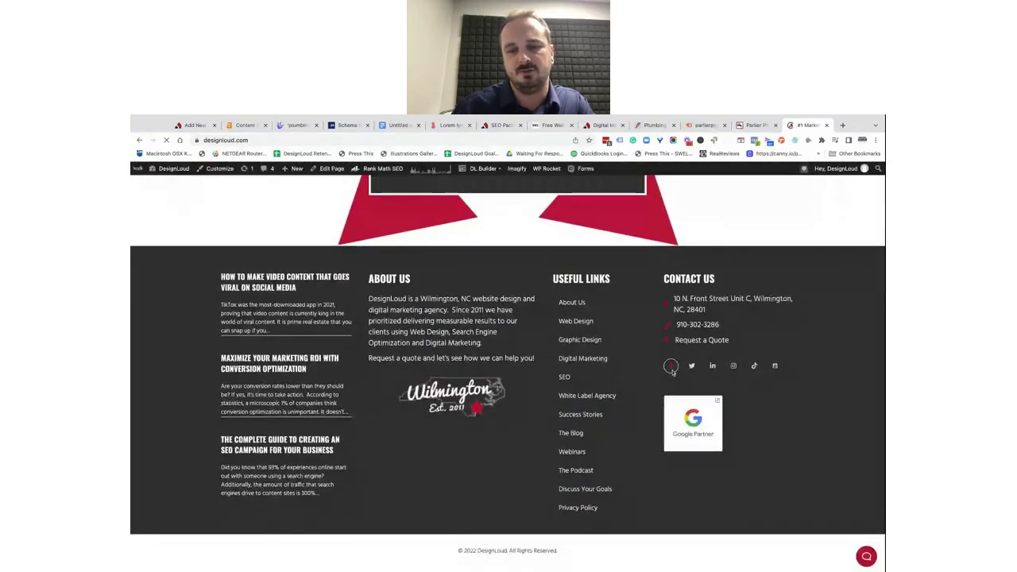
click(671, 367)
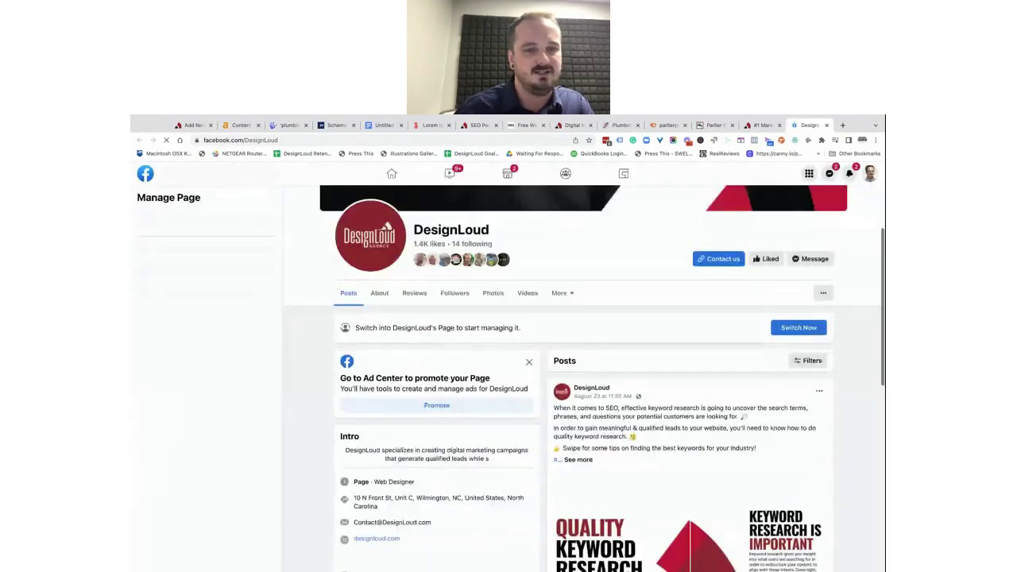
scroll(414, 389, down, 1)
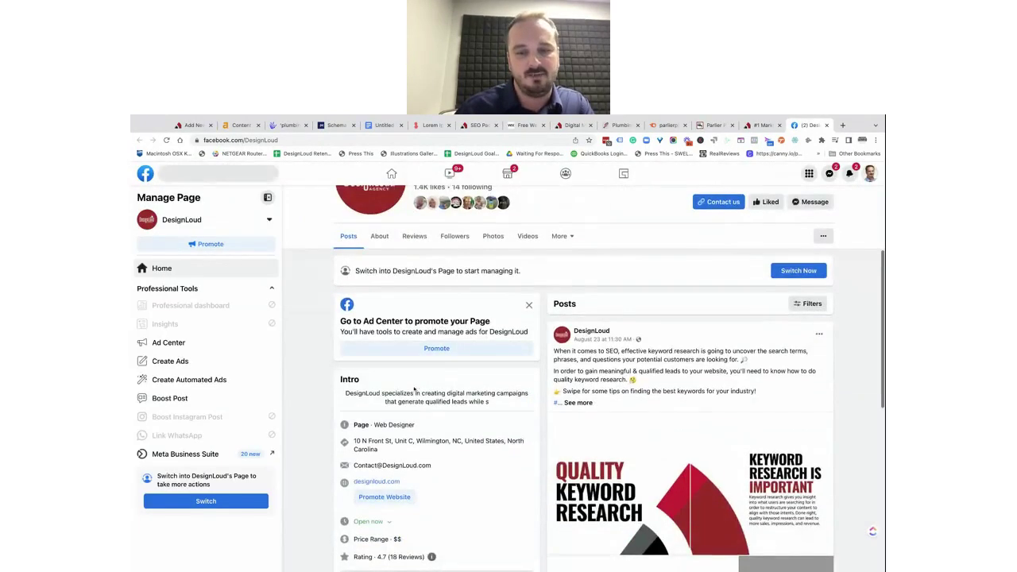
scroll(648, 398, down, 1)
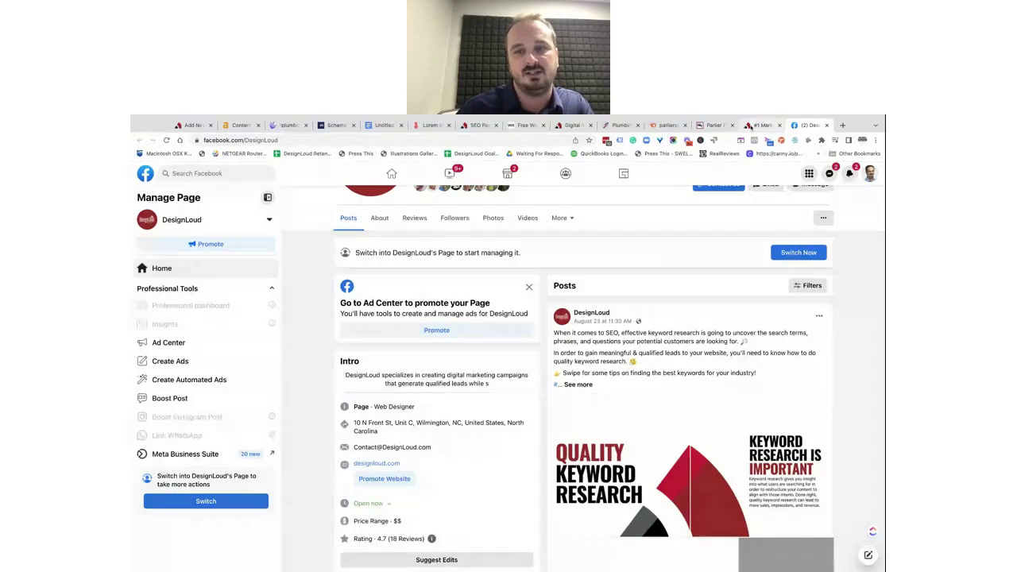
- Return to the DesignLoud homepage header and open the developer tools, enlarging the inspector to show more of the page code
click(751, 126)
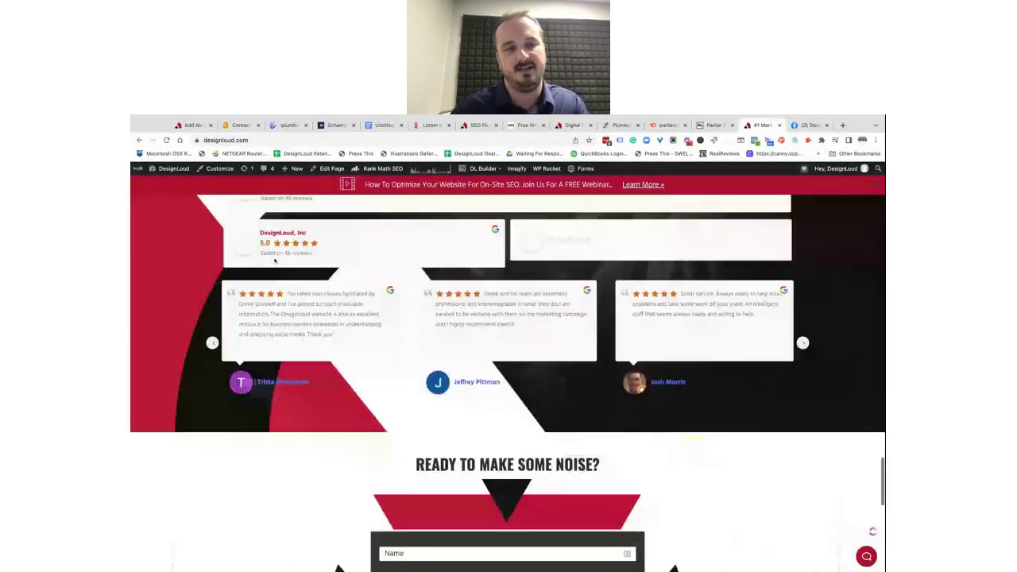
scroll(274, 261, up, 15)
scroll(232, 233, up, 15)
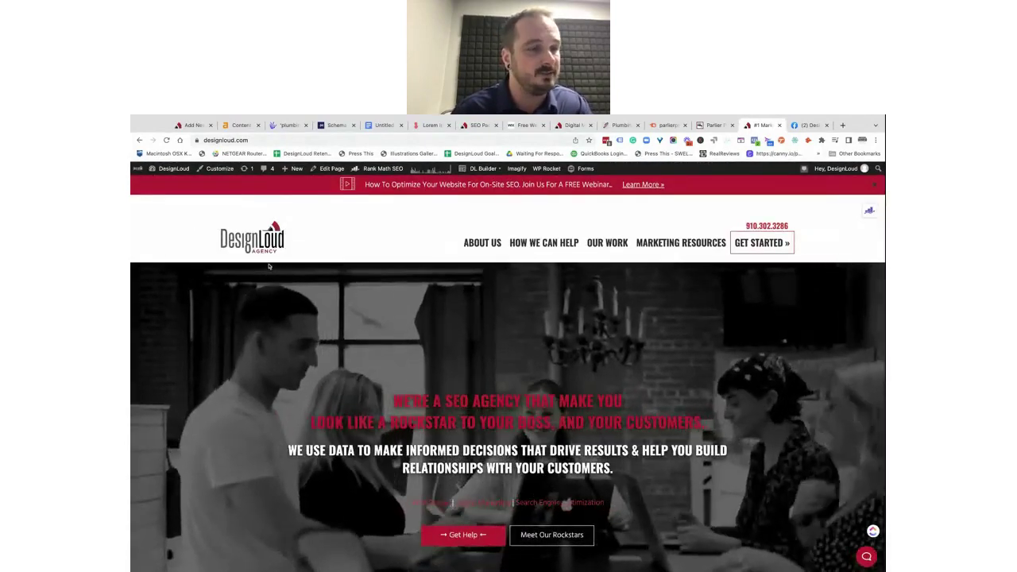
key(super+alt+i)
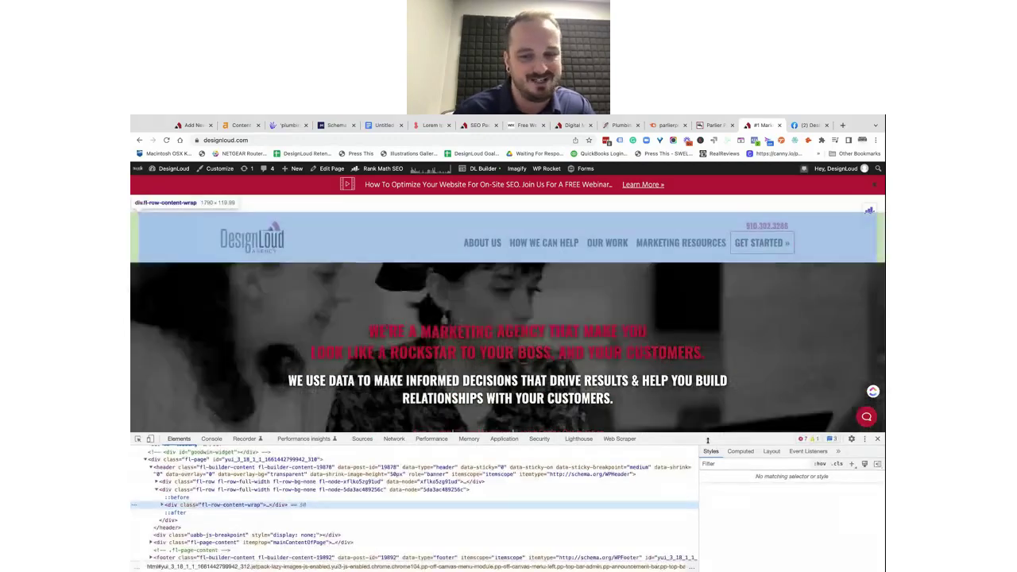
drag(707, 439, 707, 376)
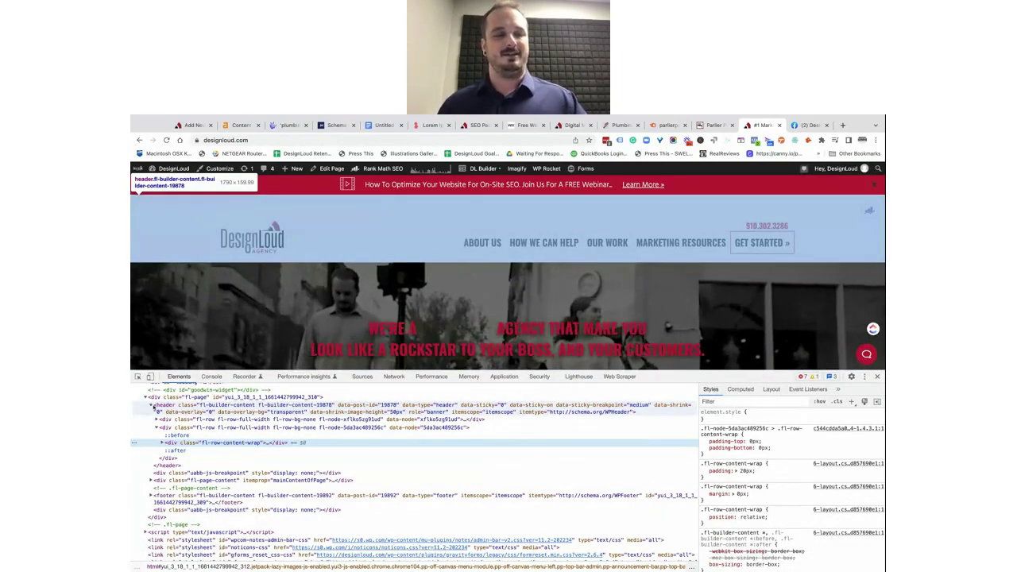
- Expand the page's head element in the inspector and review its title, description and Open Graph meta tags
scroll(150, 409, up, 3)
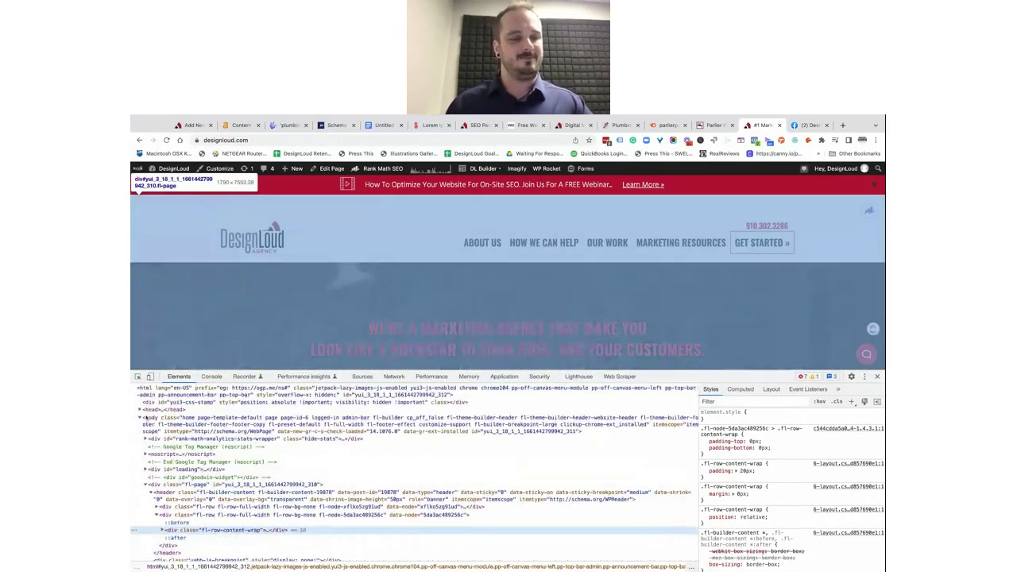
click(140, 409)
scroll(278, 492, down, 1)
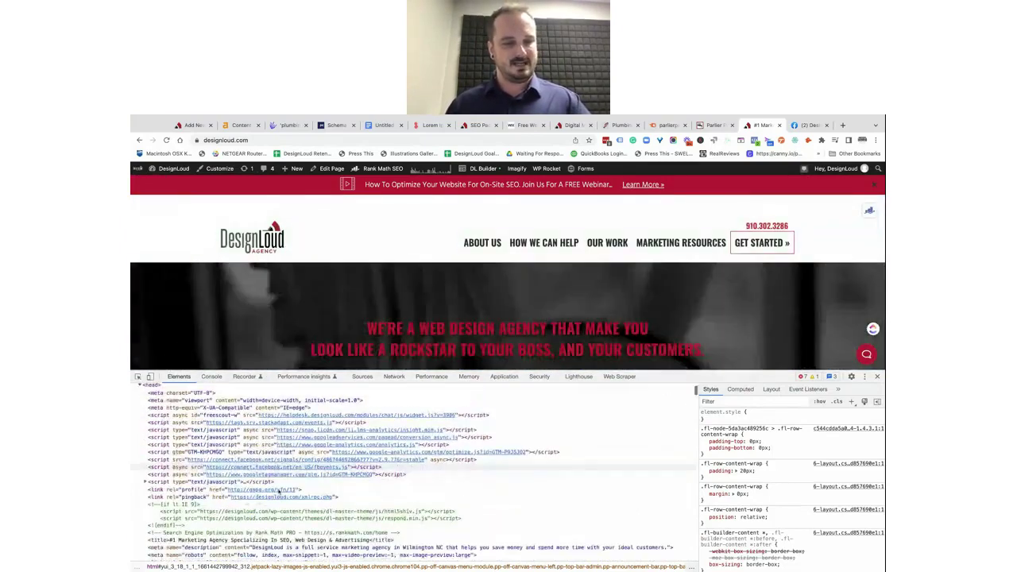
scroll(278, 491, down, 3)
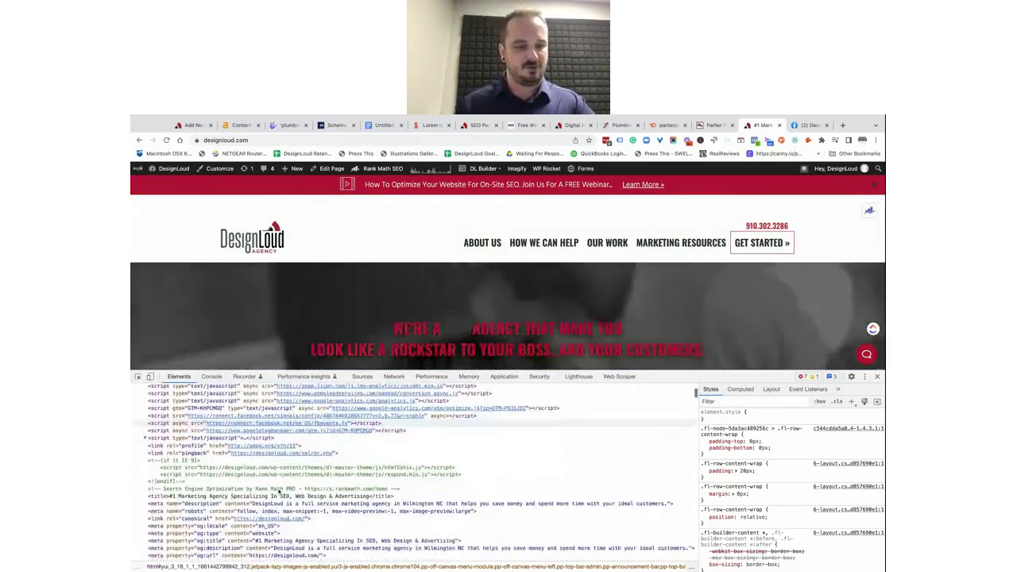
scroll(278, 492, down, 4)
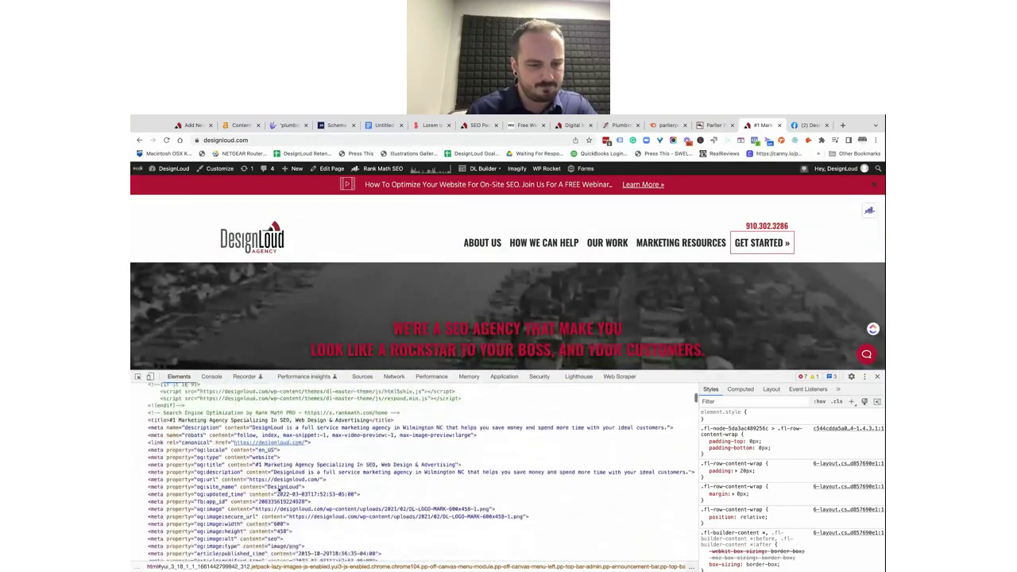
scroll(278, 491, down, 2)
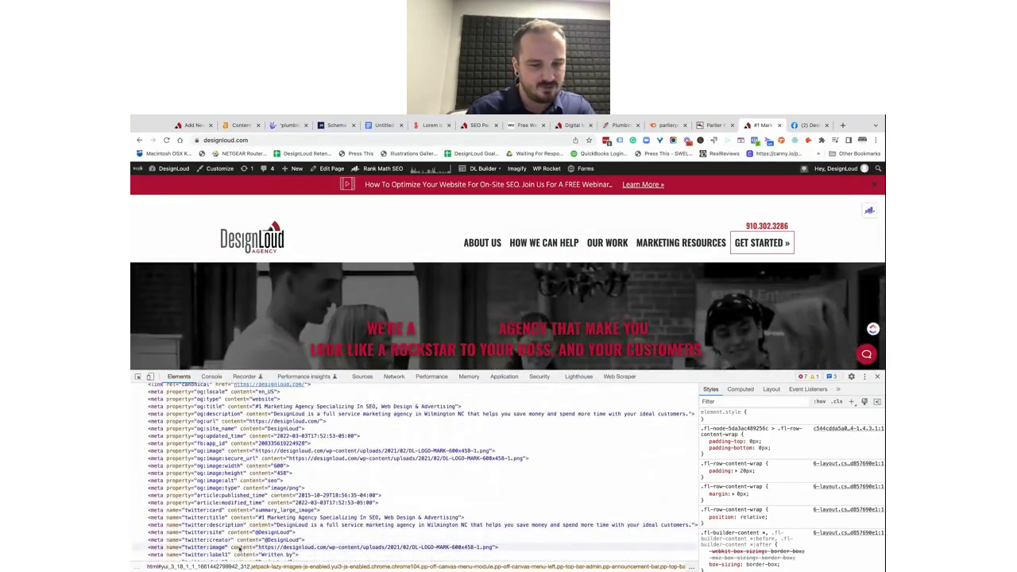
- Examine the twitter:image meta tag and the remaining code in the head element, and close the developer tools
click(248, 547)
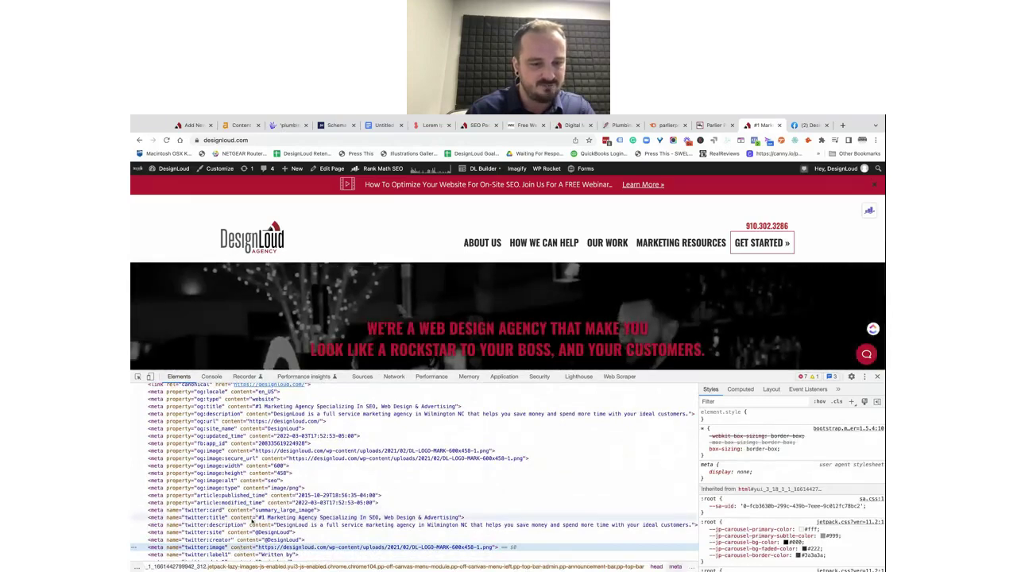
scroll(250, 530, down, 1)
scroll(251, 521, down, 4)
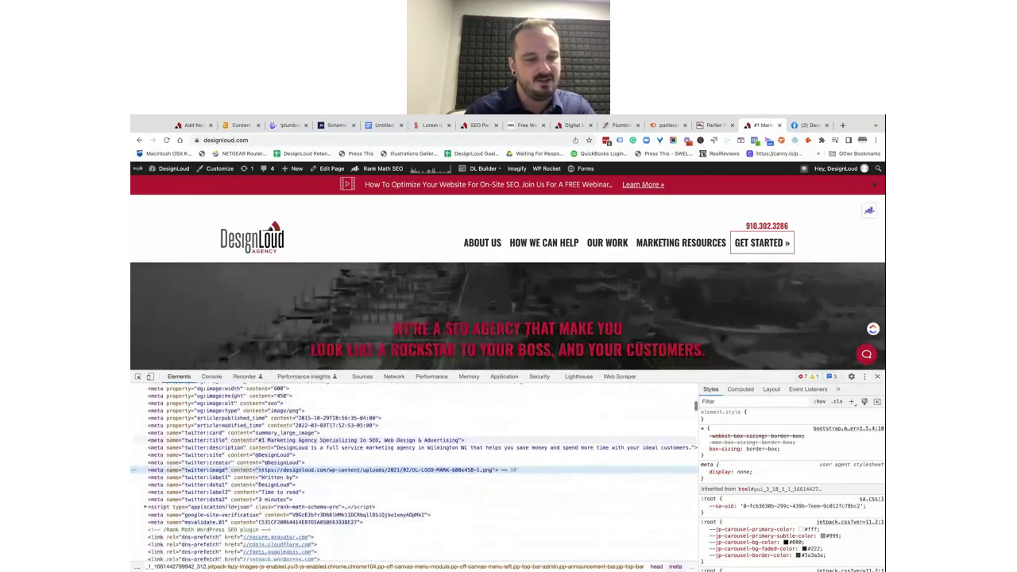
scroll(462, 460, down, 2)
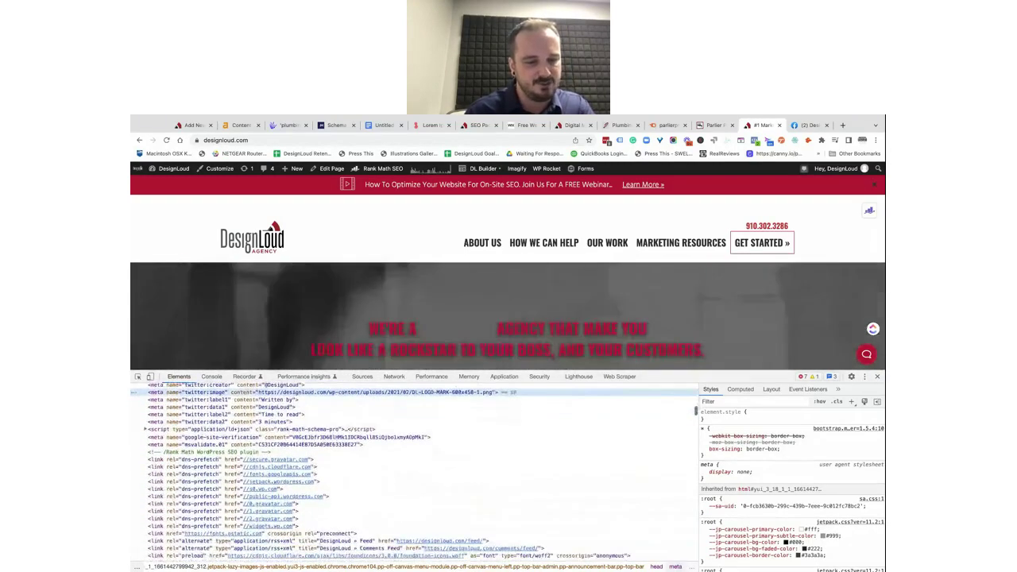
scroll(597, 468, down, 6)
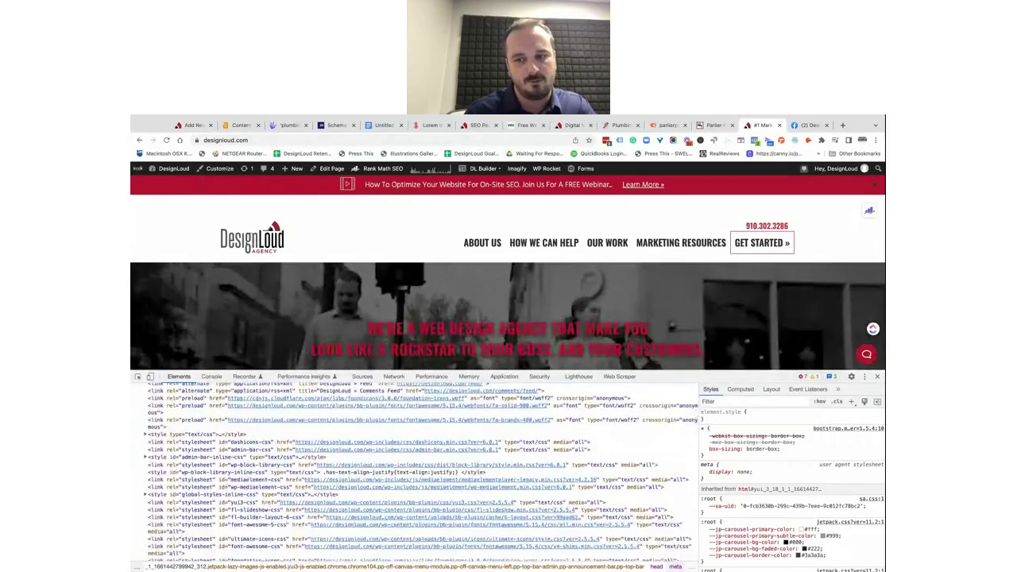
click(877, 377)
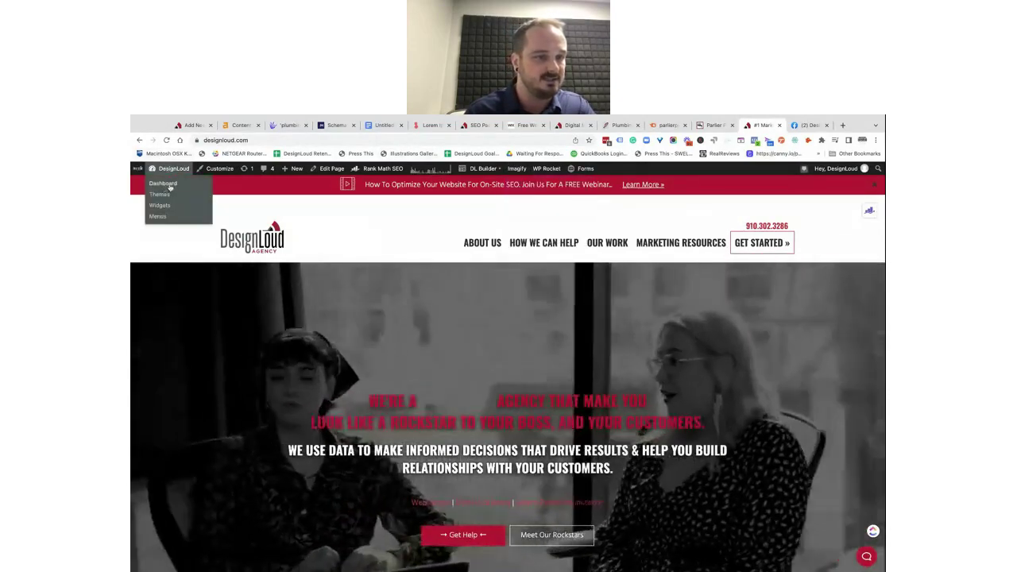
- Open the DesignLoud site's WordPress dashboard and go to the Rank Math General Settings
click(163, 185)
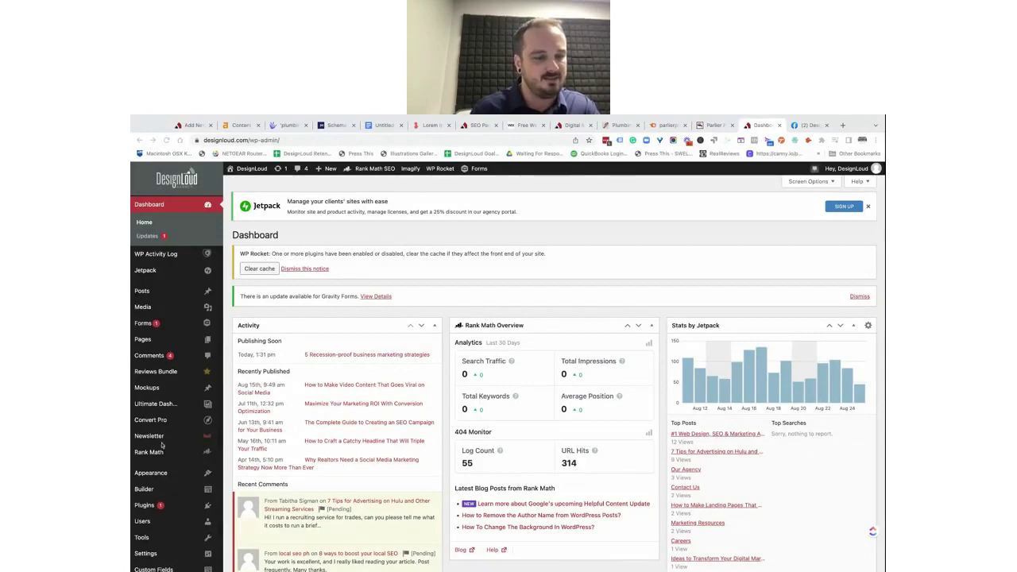
scroll(162, 445, down, 5)
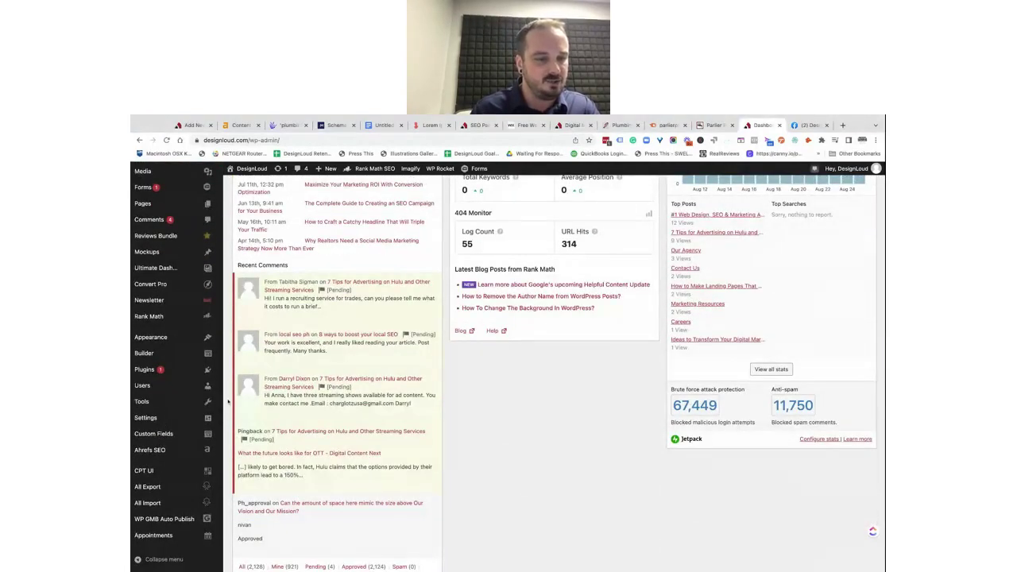
mouse_move(184, 334)
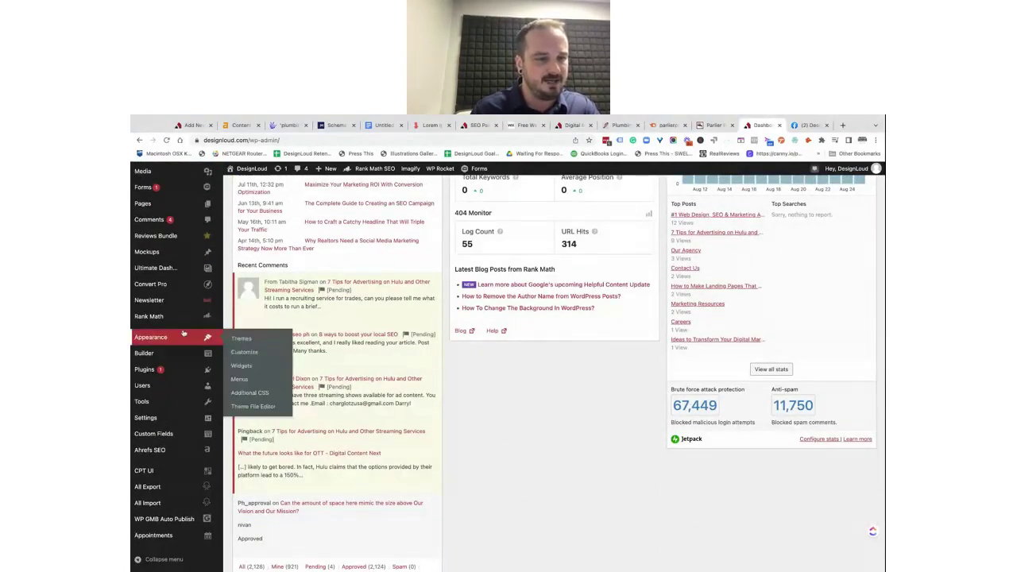
mouse_move(191, 317)
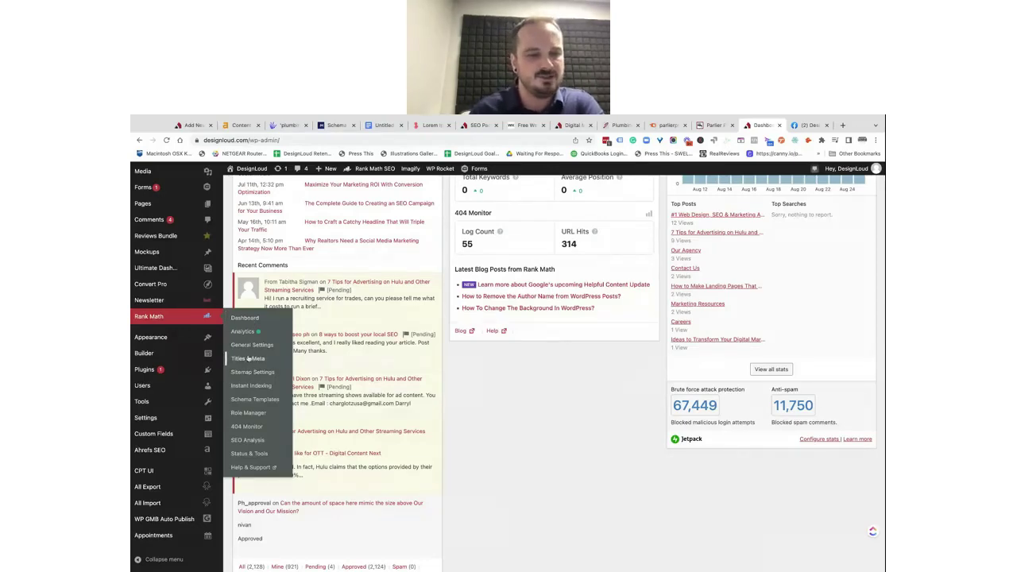
click(252, 346)
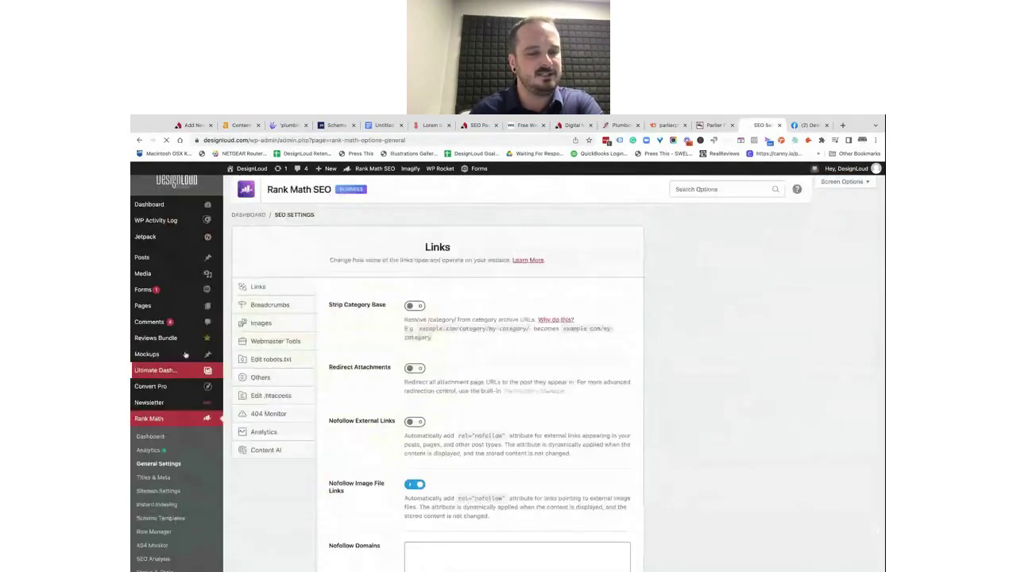
- Open the Rank Math Schema Templates page and look over its schema list
click(159, 519)
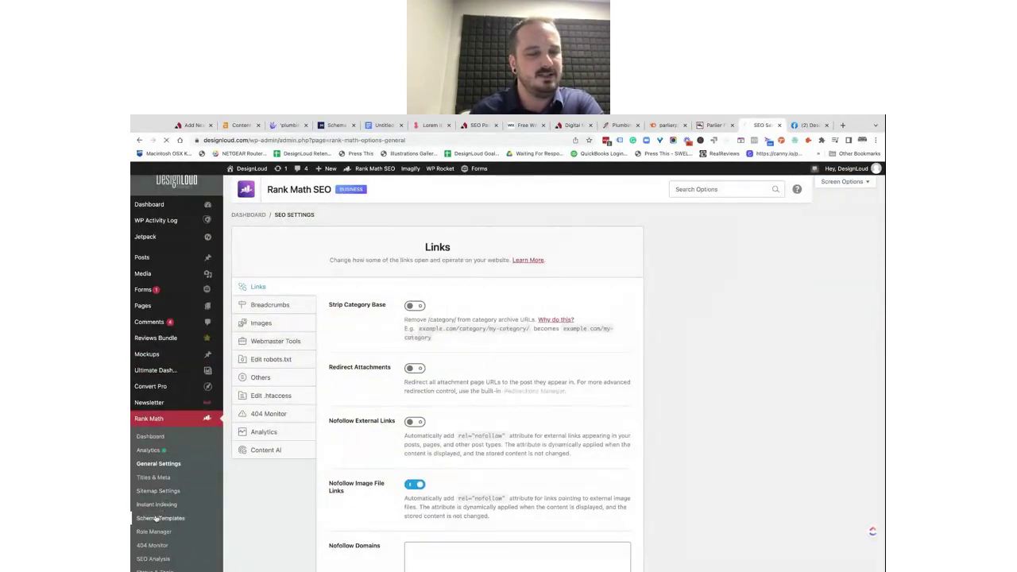
scroll(295, 511, down, 2)
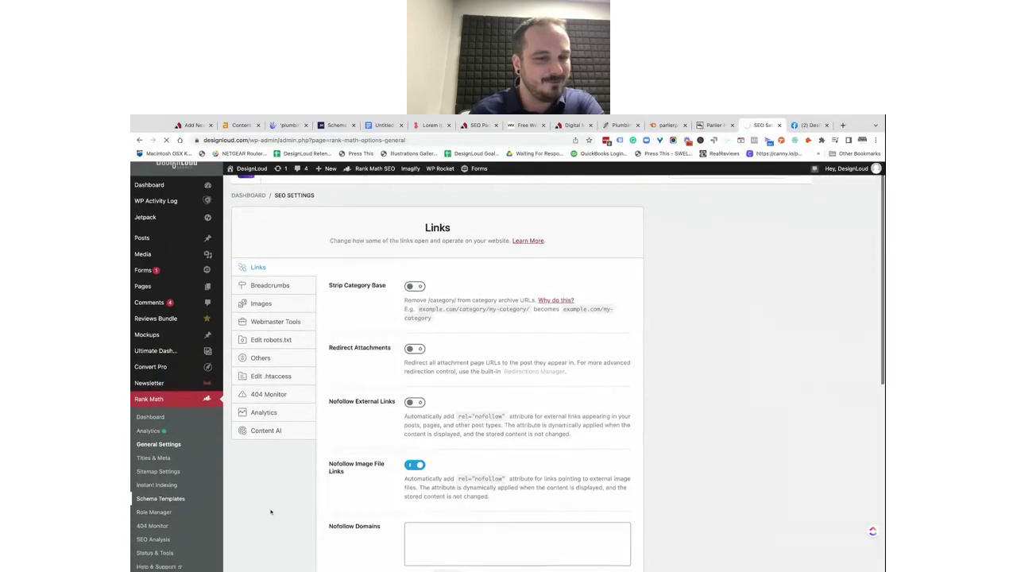
scroll(509, 365, down, 10)
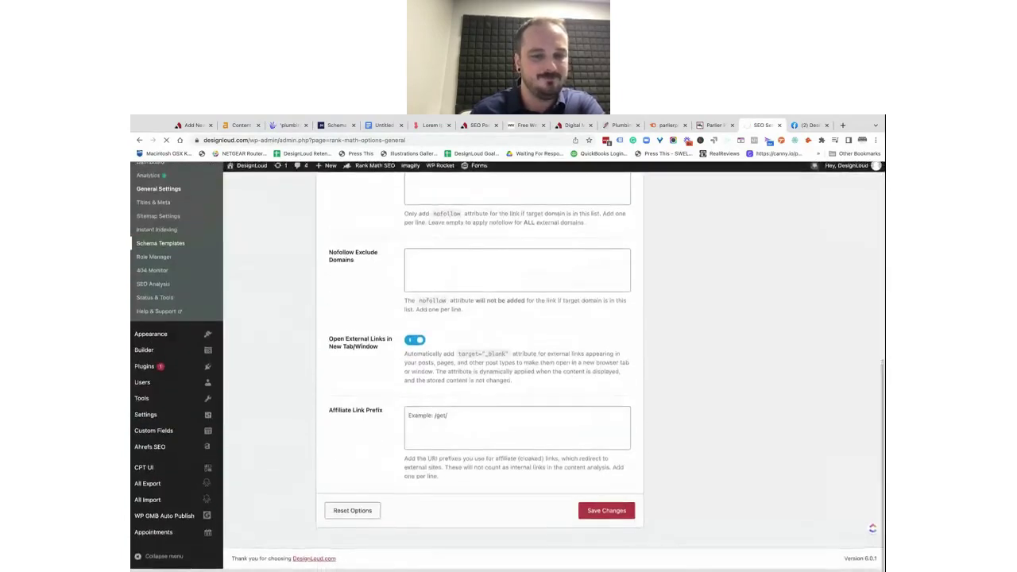
scroll(509, 366, up, 10)
scroll(509, 365, down, 8)
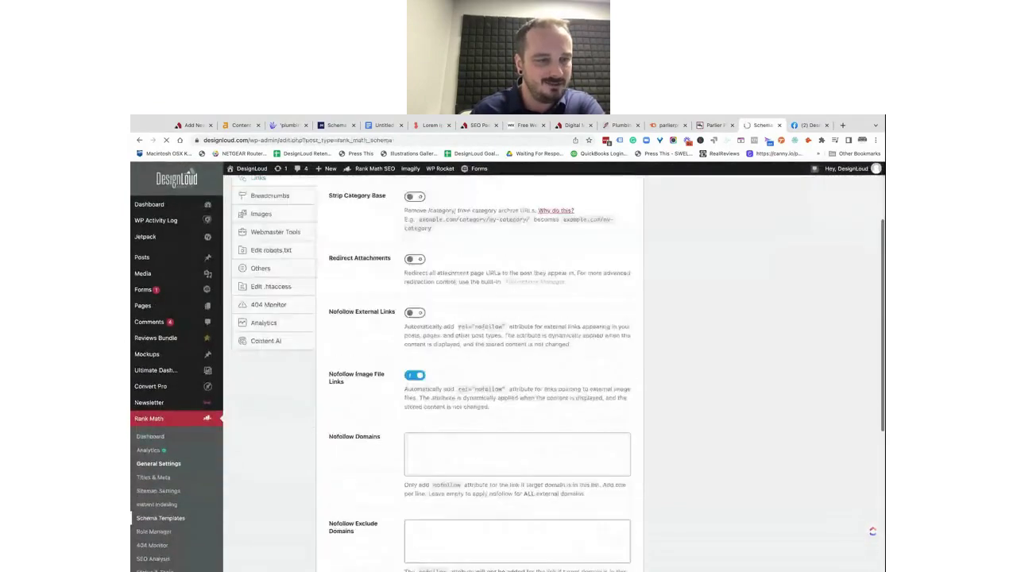
scroll(509, 365, up, 3)
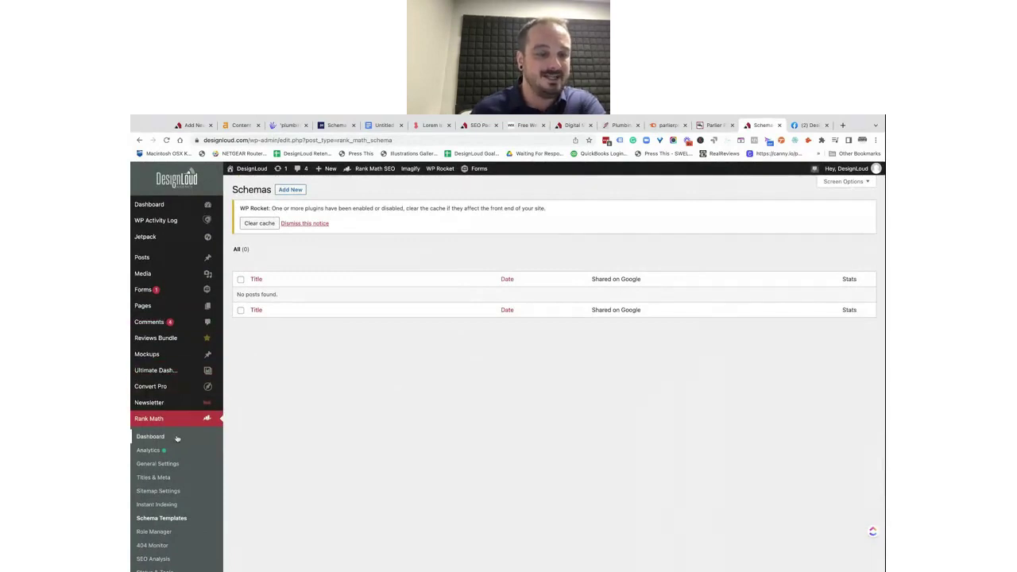
scroll(176, 439, down, 1)
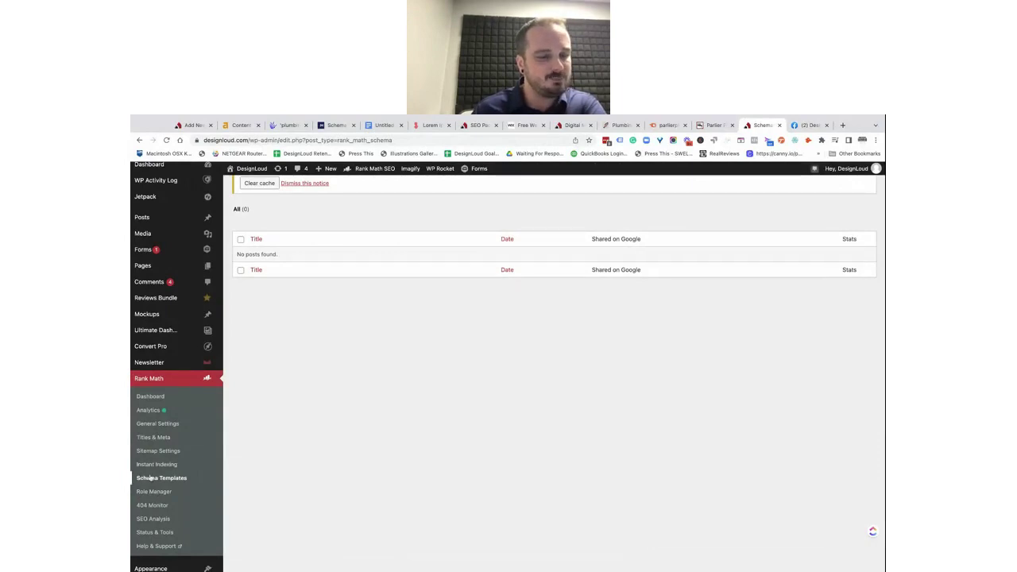
scroll(254, 455, down, 1)
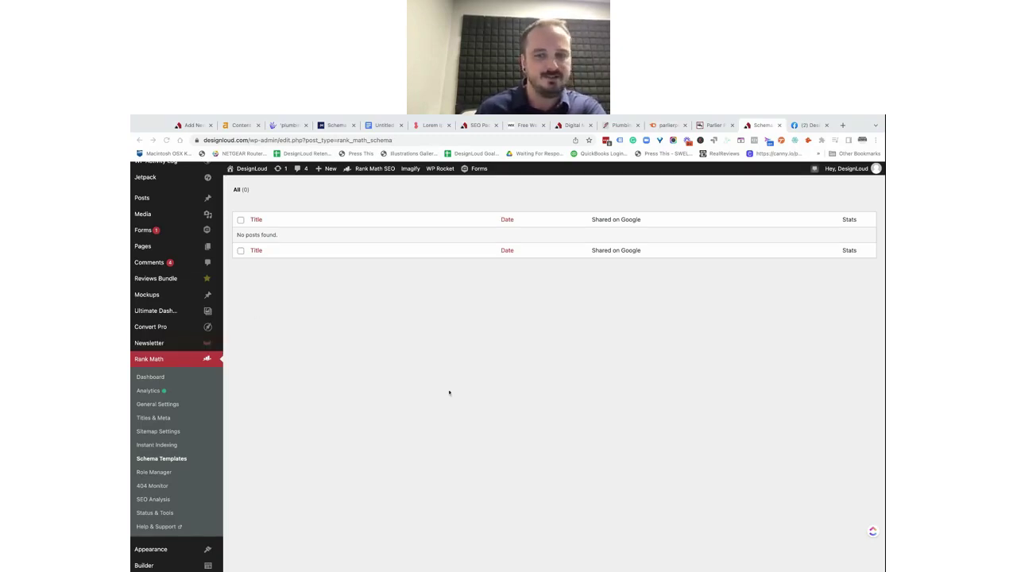
- Open app.jasper.ai in a new browser tab
click(842, 125)
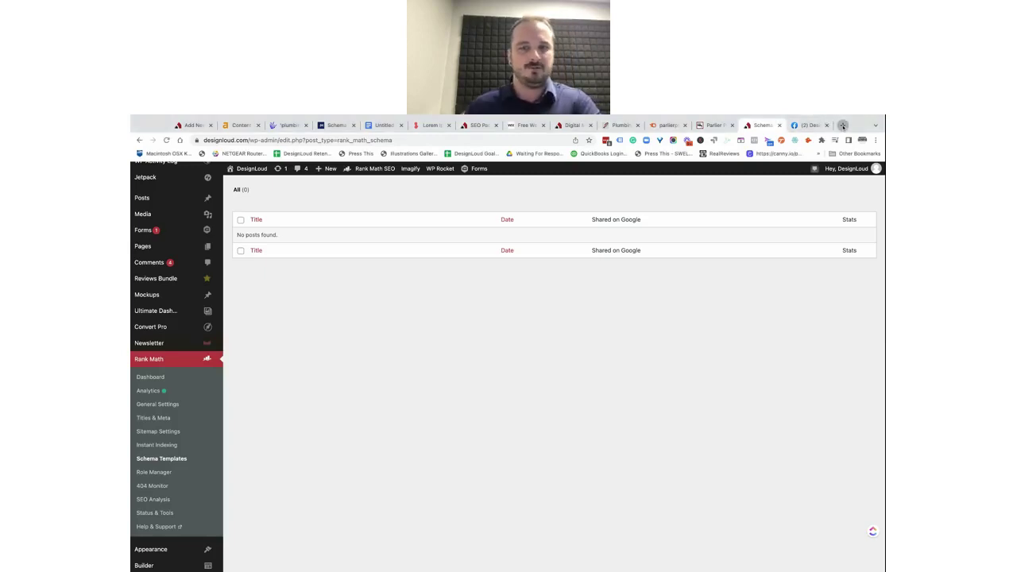
text(app.jasp)
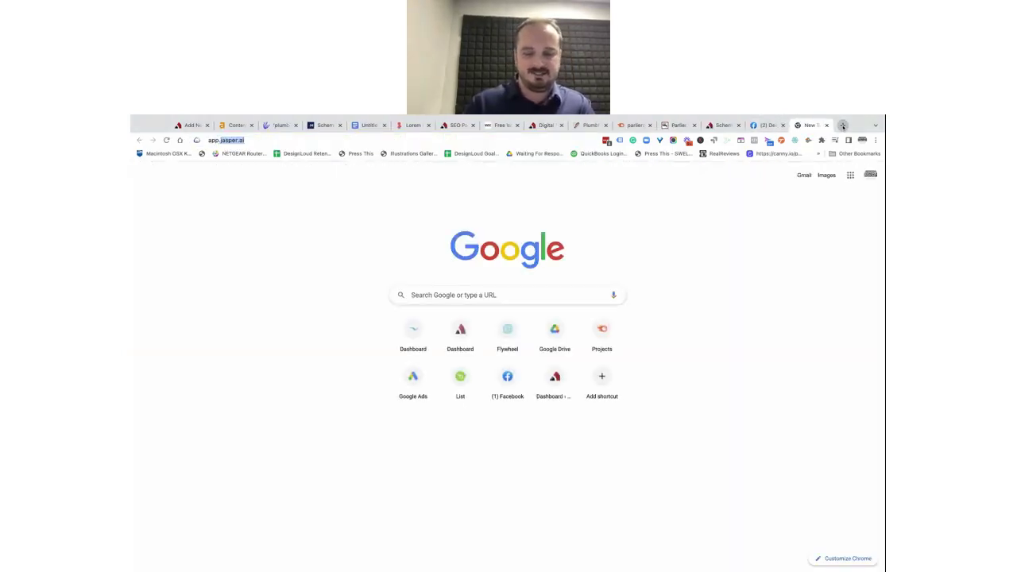
key(Return)
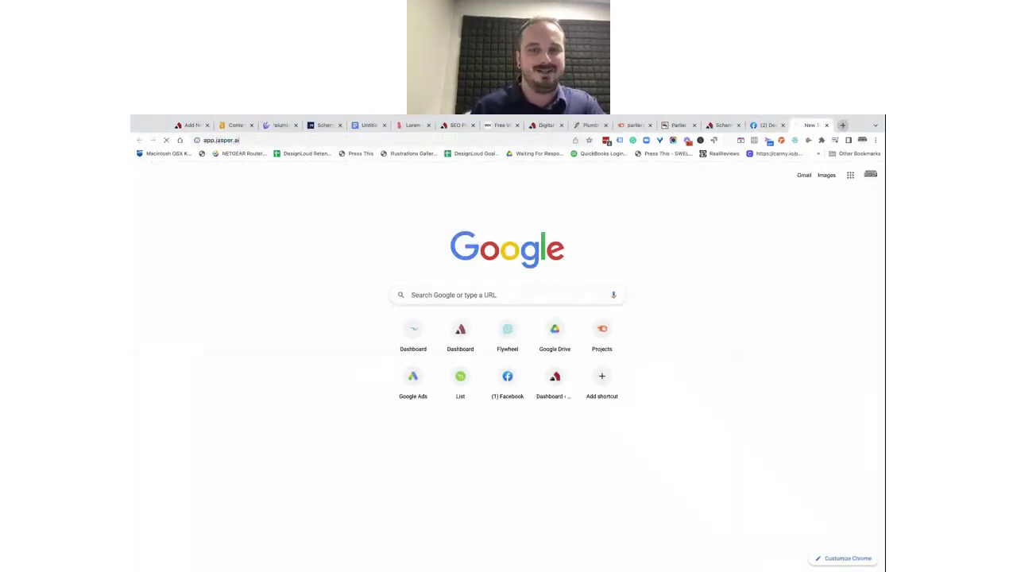
click(510, 140)
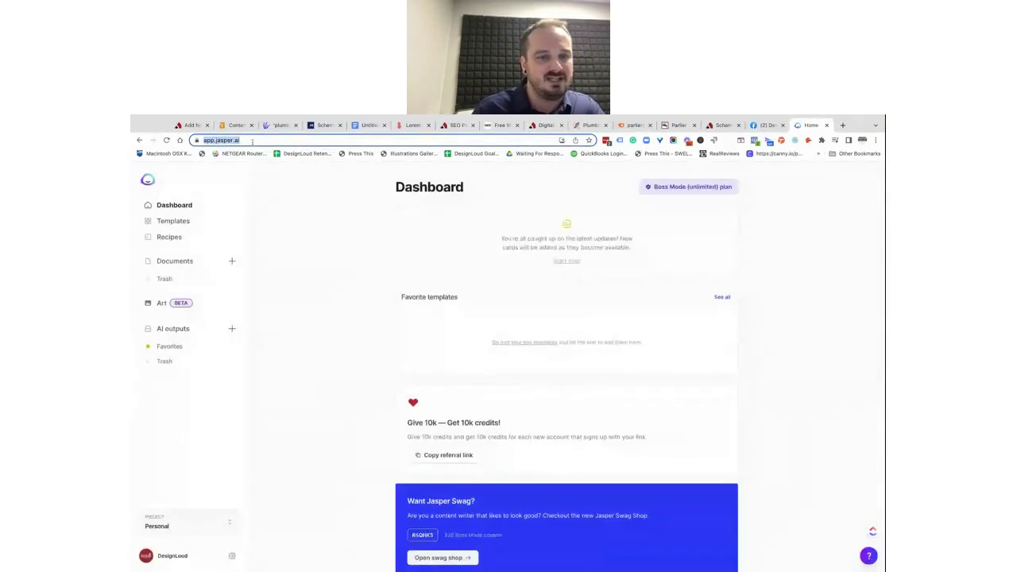
- Add a new document from the Jasper dashboard
click(231, 262)
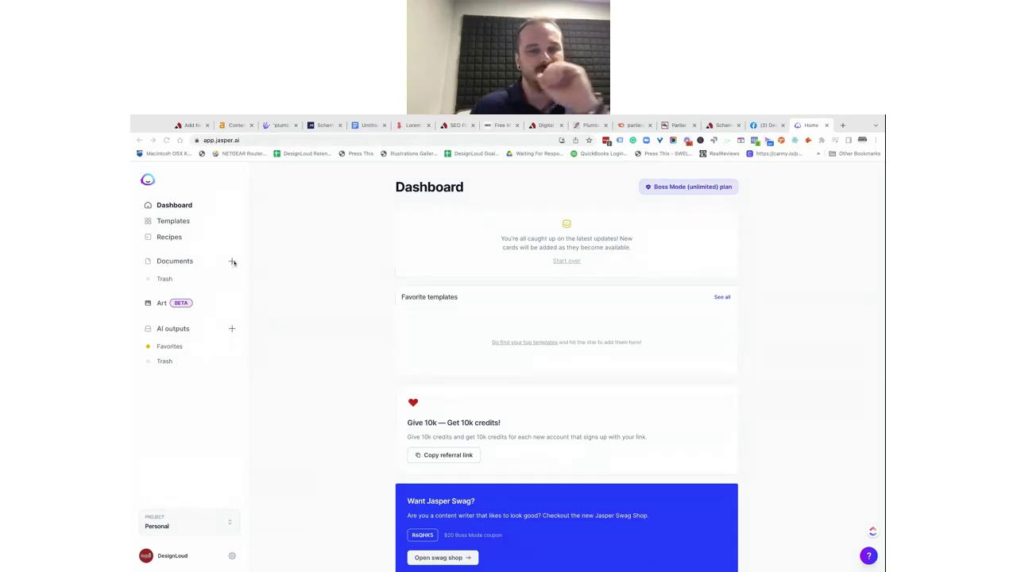
key(super+l)
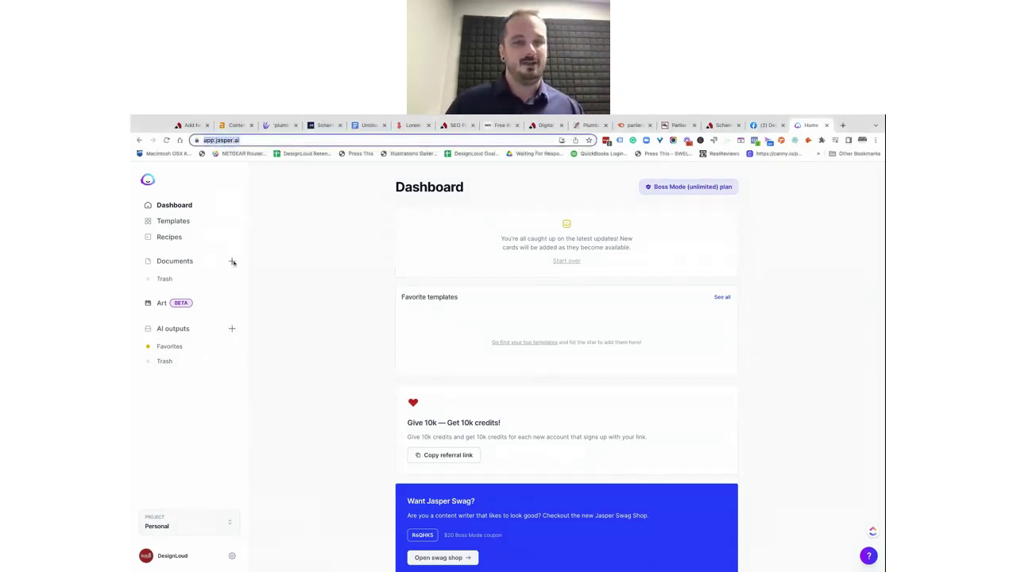
click(233, 262)
- Copy the whole plumbing questions article from the Google Docs document and paste it into a Jasper document started from scratch
key(super+5)
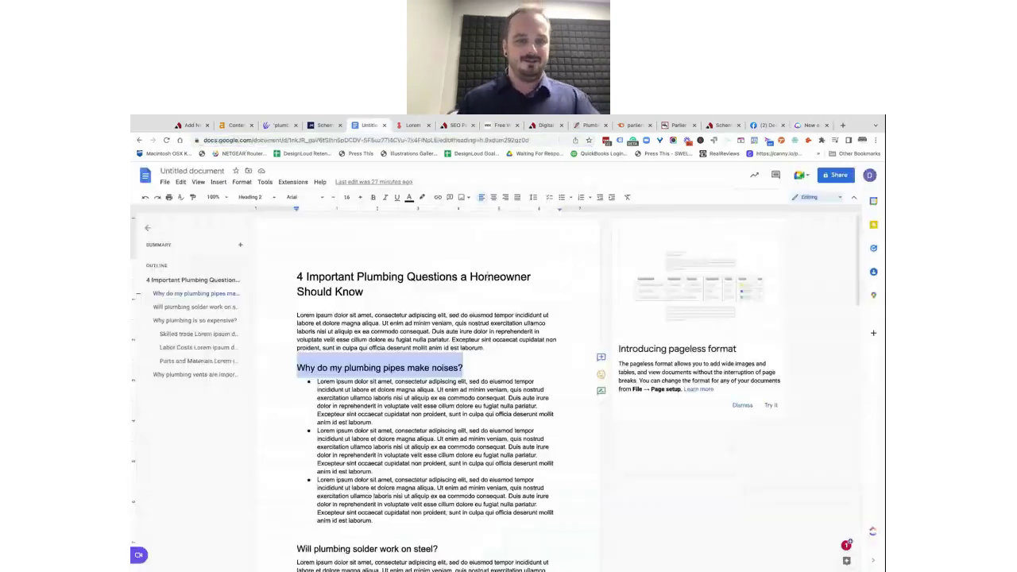
key(super+a)
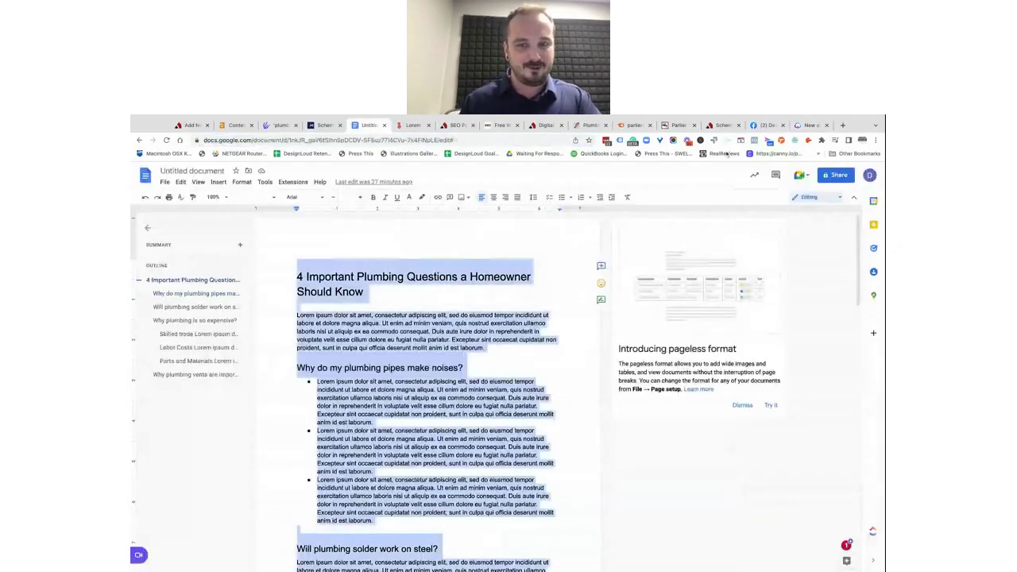
click(809, 126)
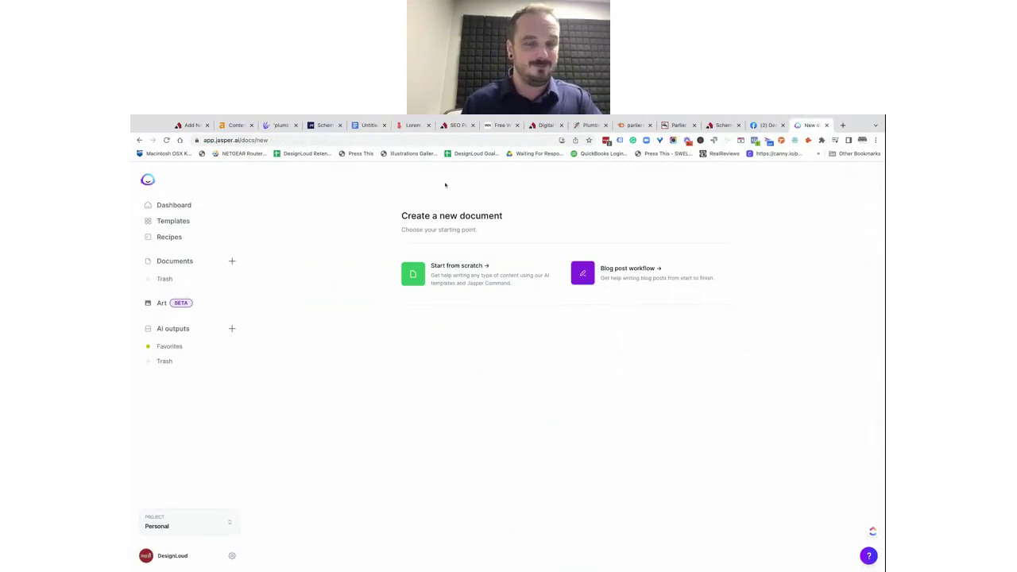
click(453, 277)
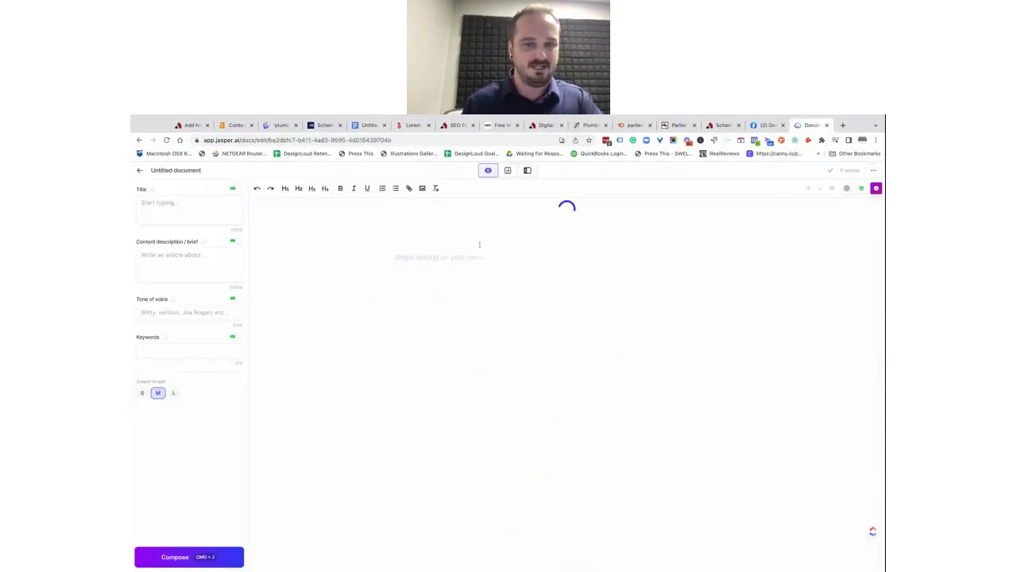
key(super+v)
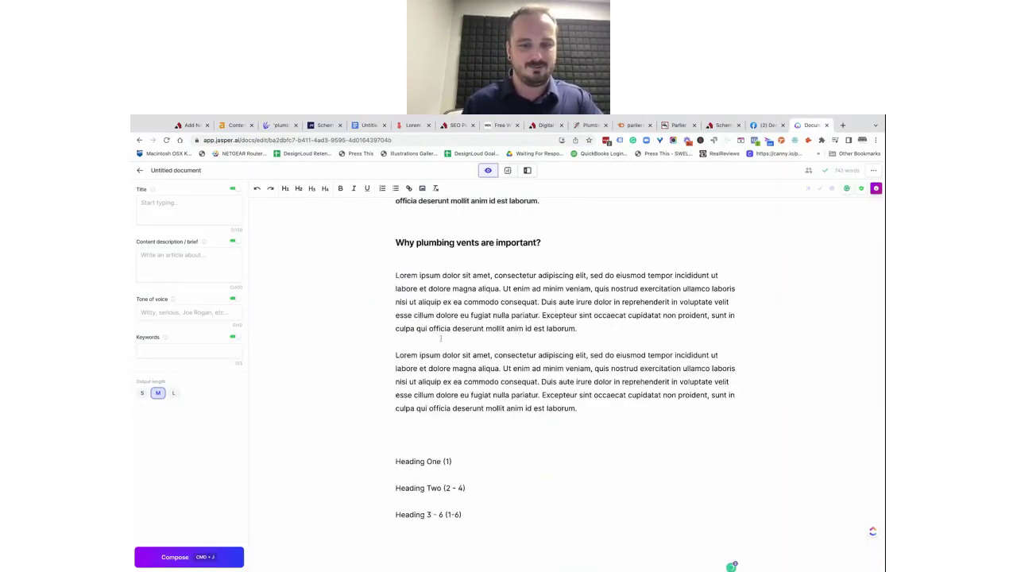
- Delete everything under the "Why plumbing vents are important?" and "Why plumbing is so expensive?" headings, including the subheadings and closing heading notes
drag(481, 514, 387, 277)
key(BackSpace)
scroll(556, 373, up, 3)
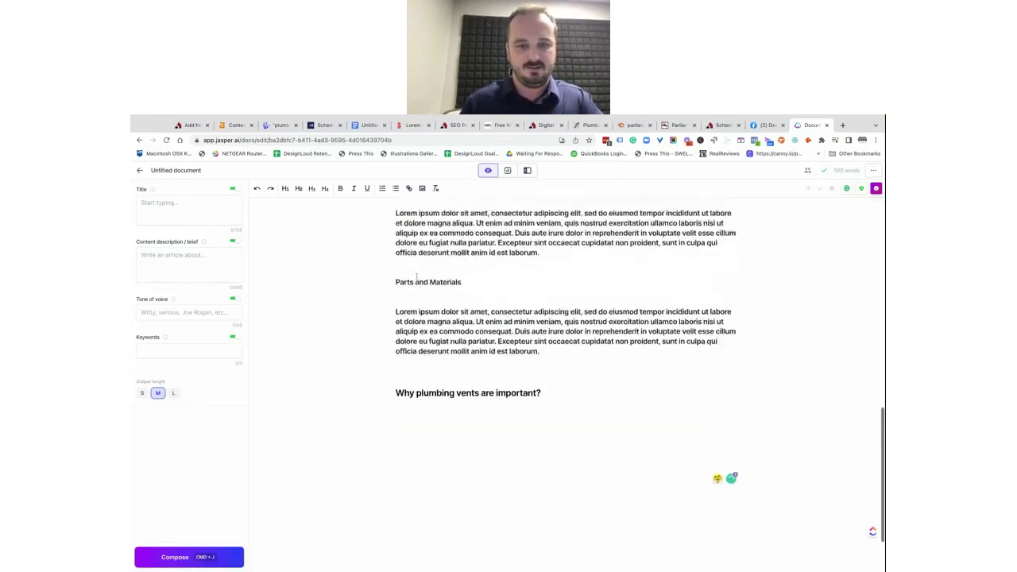
click(560, 381)
drag(561, 379, 396, 271)
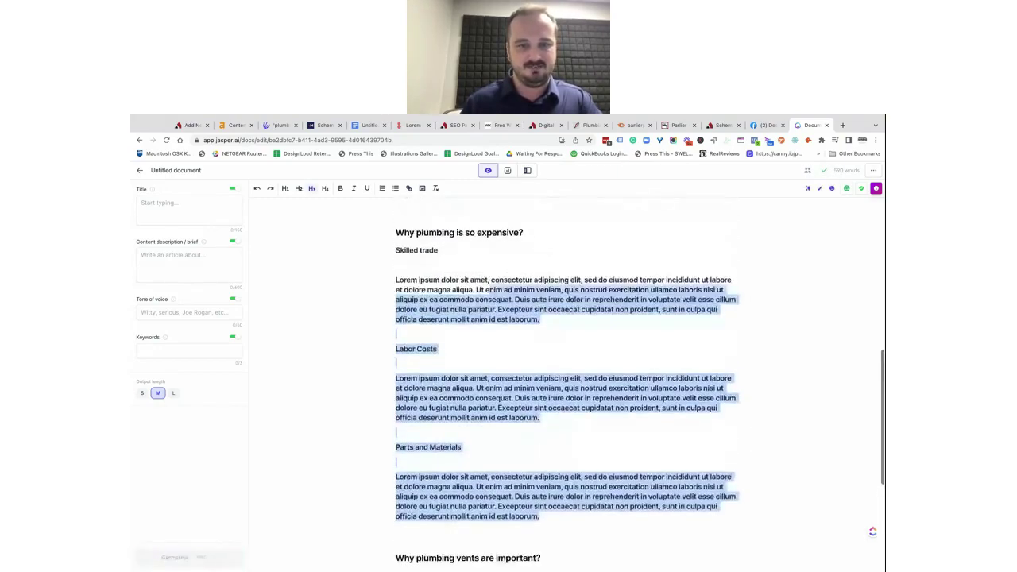
key(BackSpace)
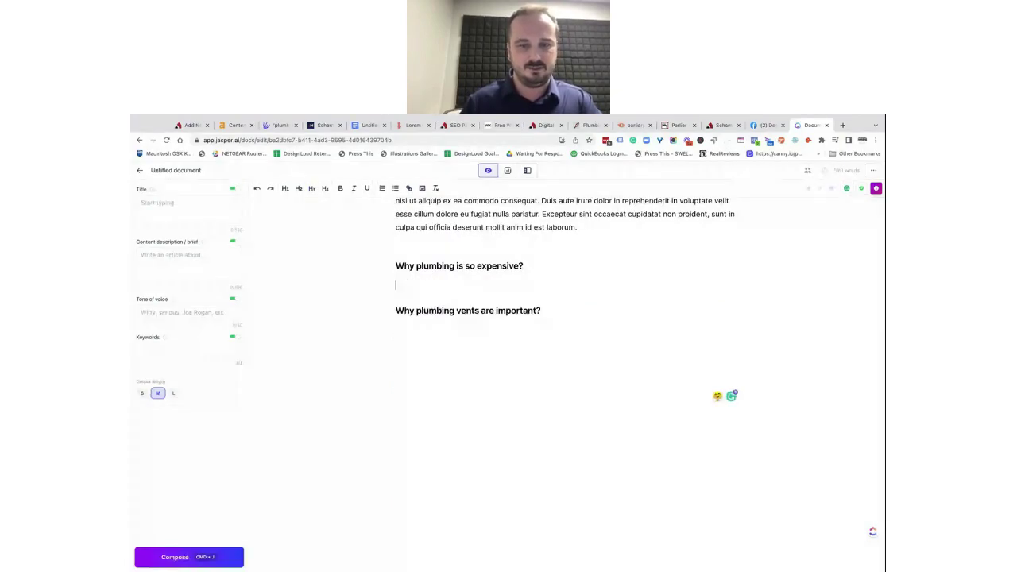
- Delete the Lorem ipsum paragraph under "Will plumbing solder work on steel?" and the three bullets under "Why do my plumbing pipes make noises?"
scroll(556, 358, up, 3)
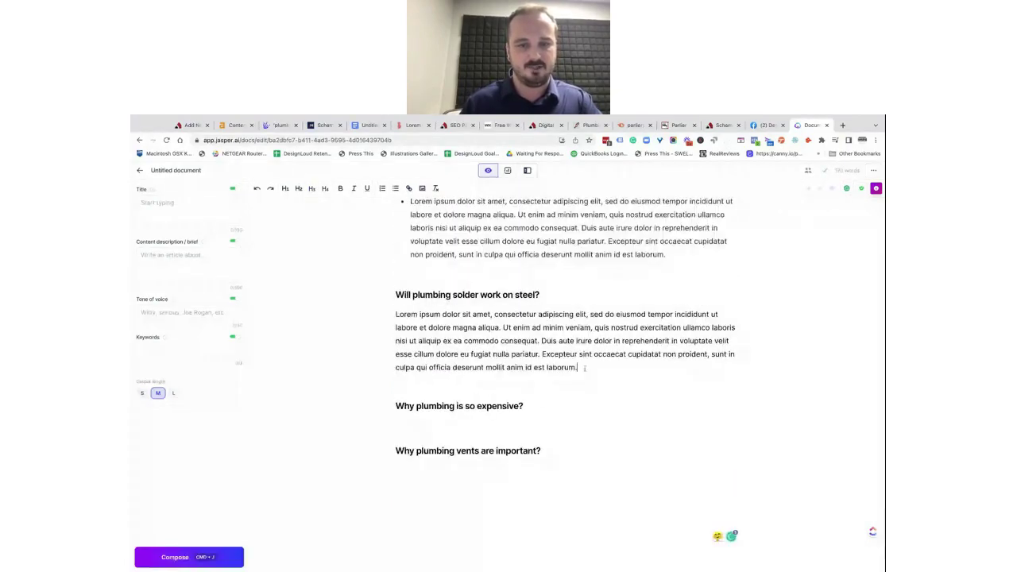
drag(425, 353, 395, 327)
key(BackSpace)
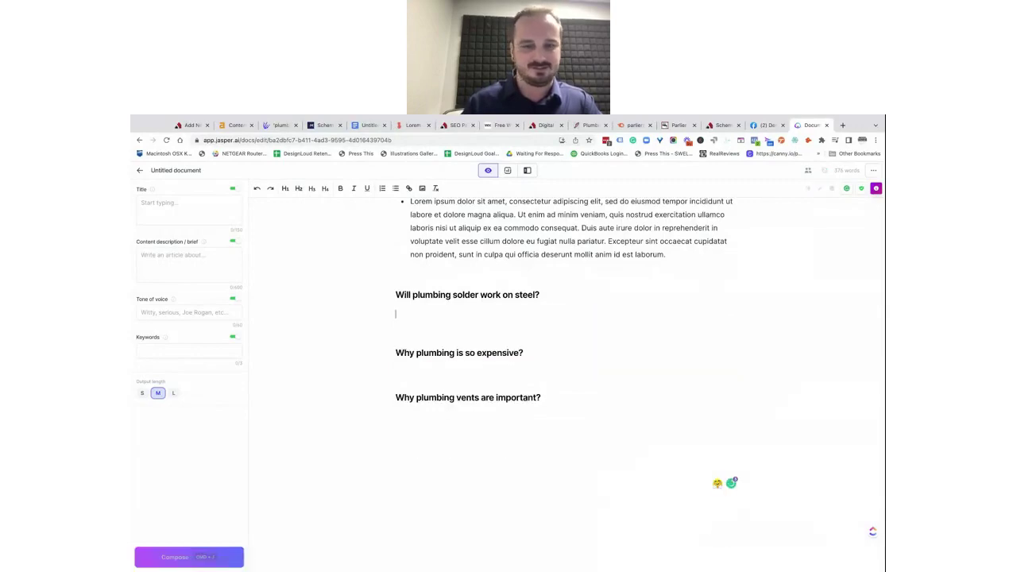
scroll(585, 368, up, 3)
drag(557, 221, 685, 397)
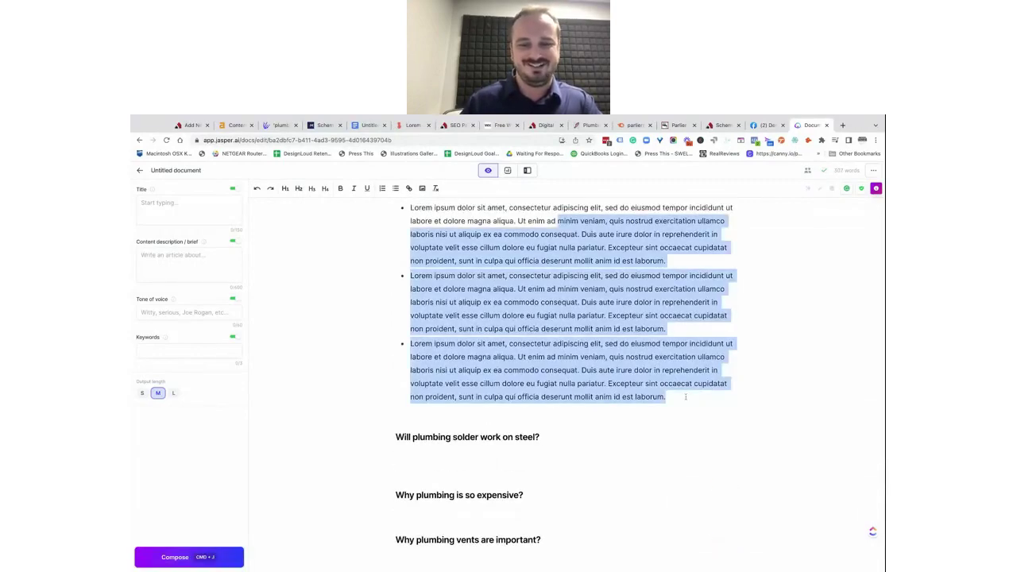
scroll(685, 396, up, 2)
click(410, 367)
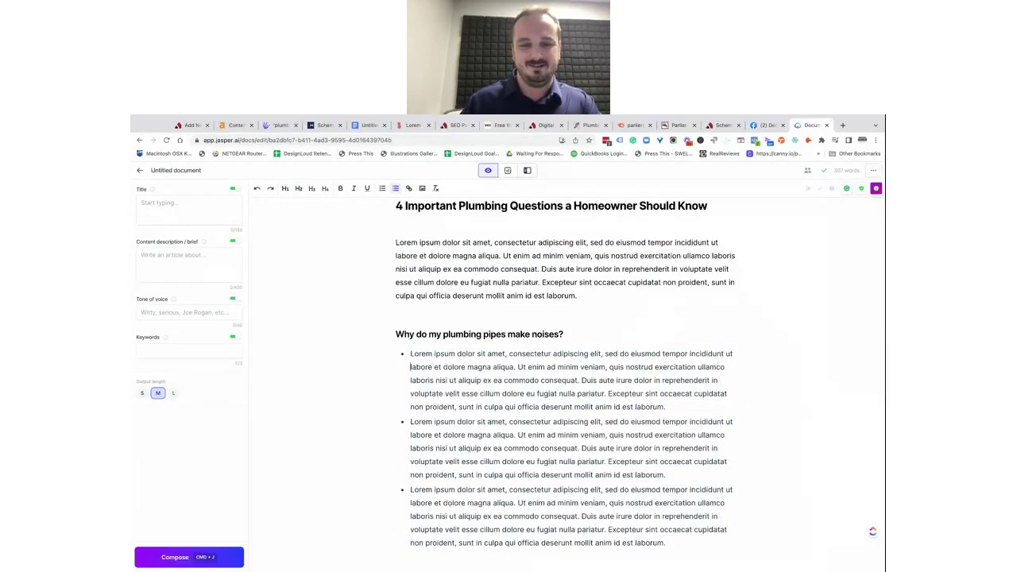
scroll(561, 422, down, 1)
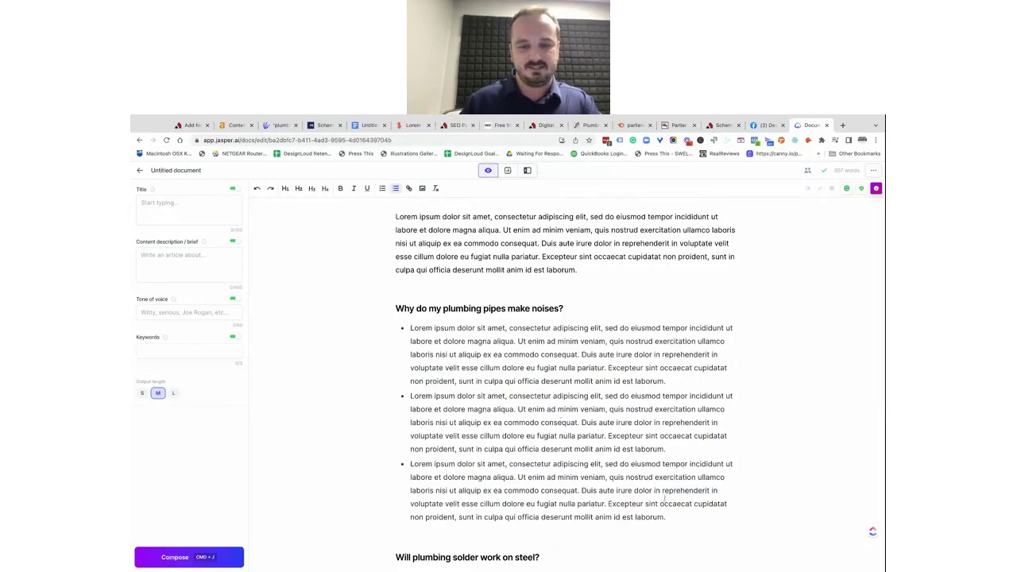
drag(670, 517, 410, 328)
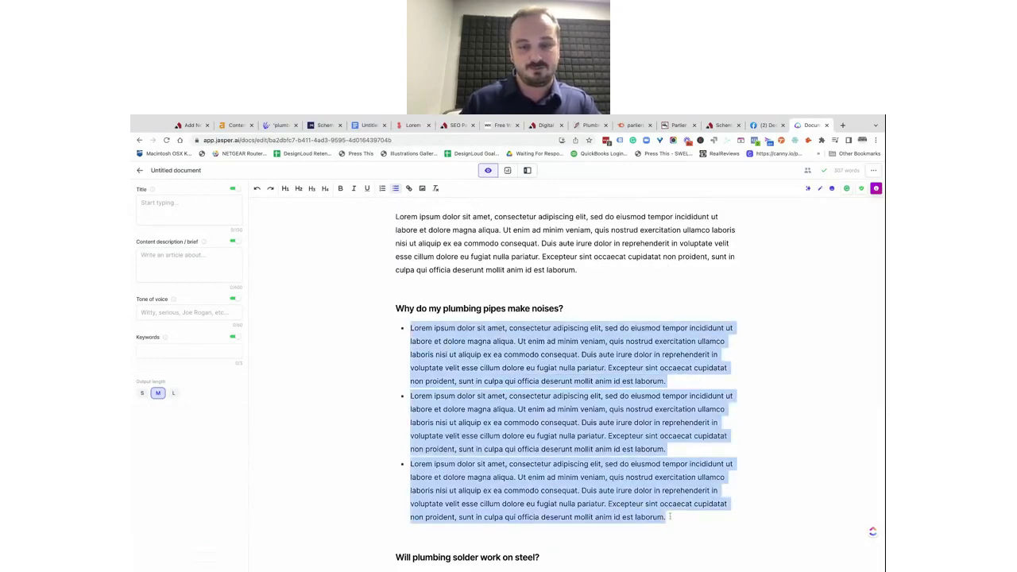
key(BackSpace)
key(BackSpace)
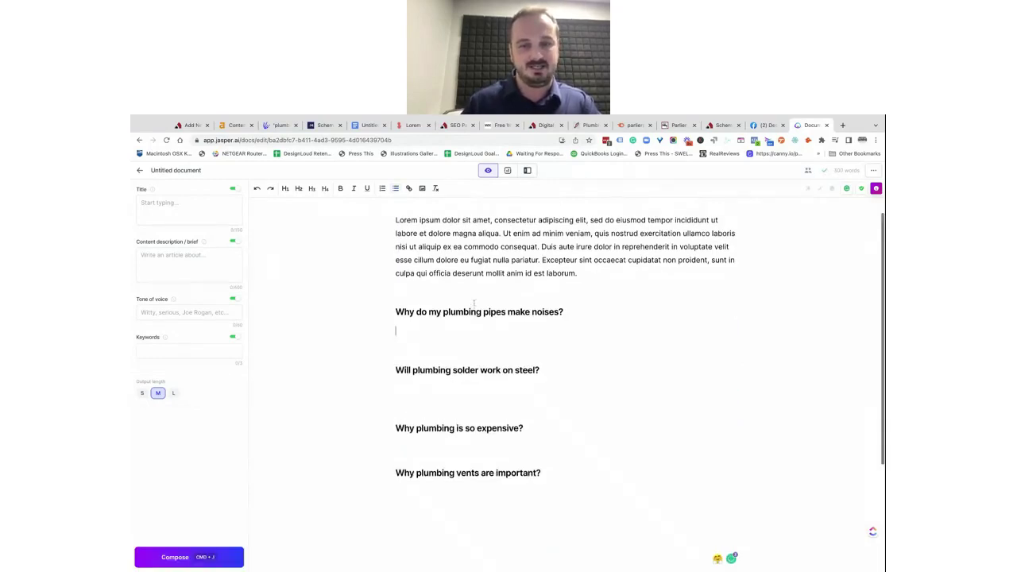
- Replace the introductory Lorem ipsum paragraph with the command ">write an intro paragraph" and have Jasper compose from it
scroll(556, 358, up, 2)
mouse_move(396, 284)
mouse_down()
mouse_move(585, 325)
mouse_move(381, 270)
mouse_up()
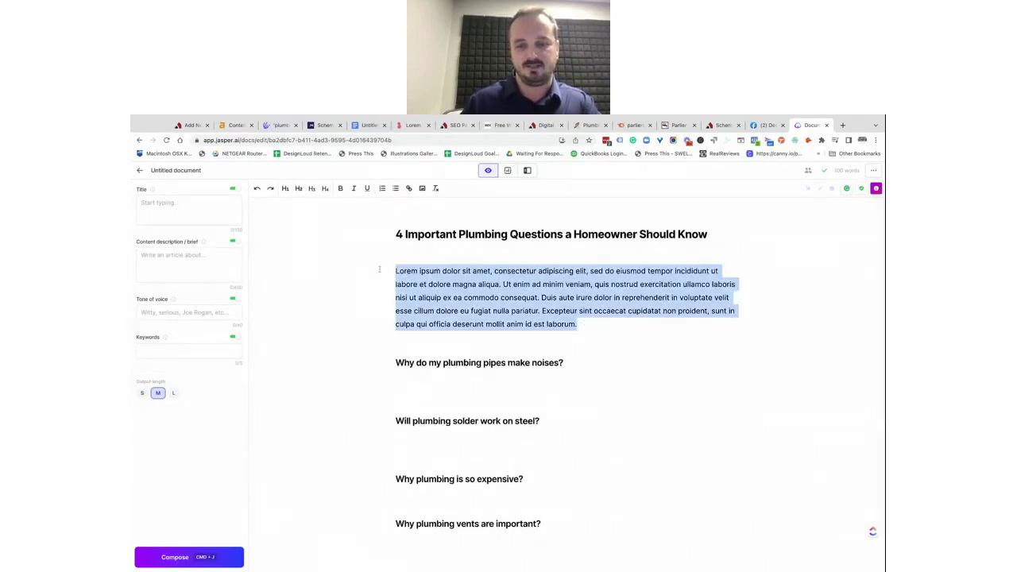
key(BackSpace)
text(>)
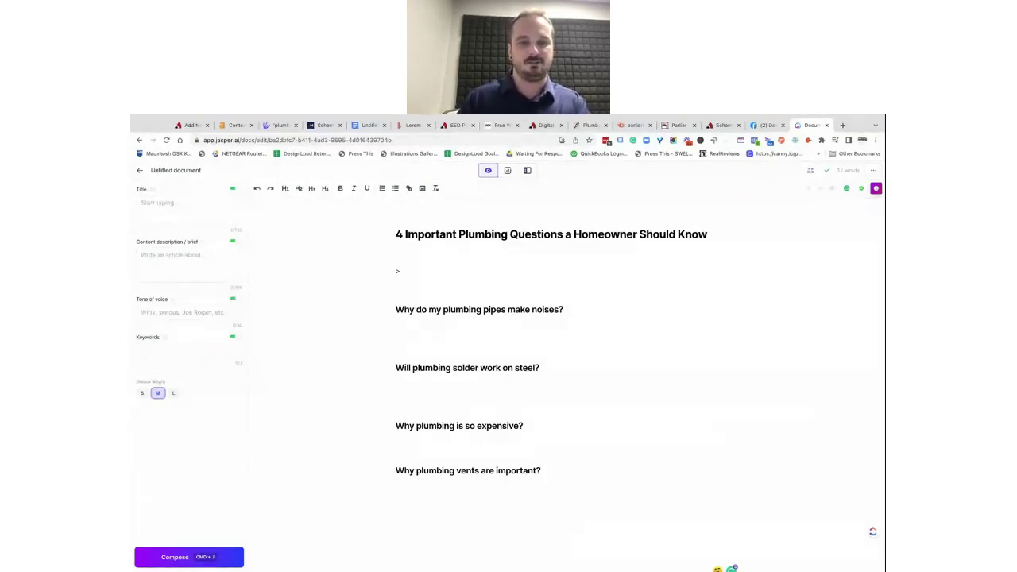
text(writ)
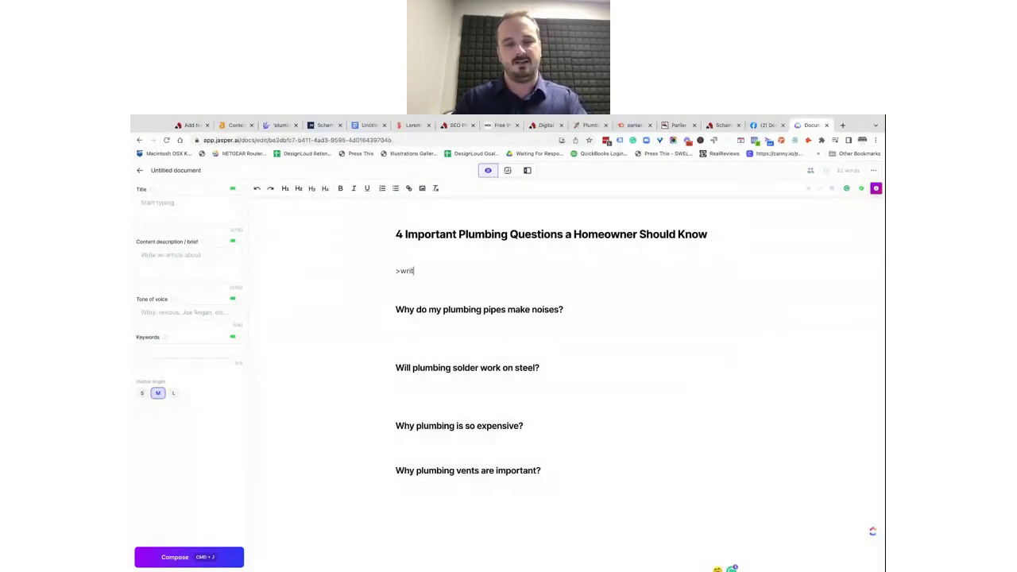
text(e an intro paragraph)
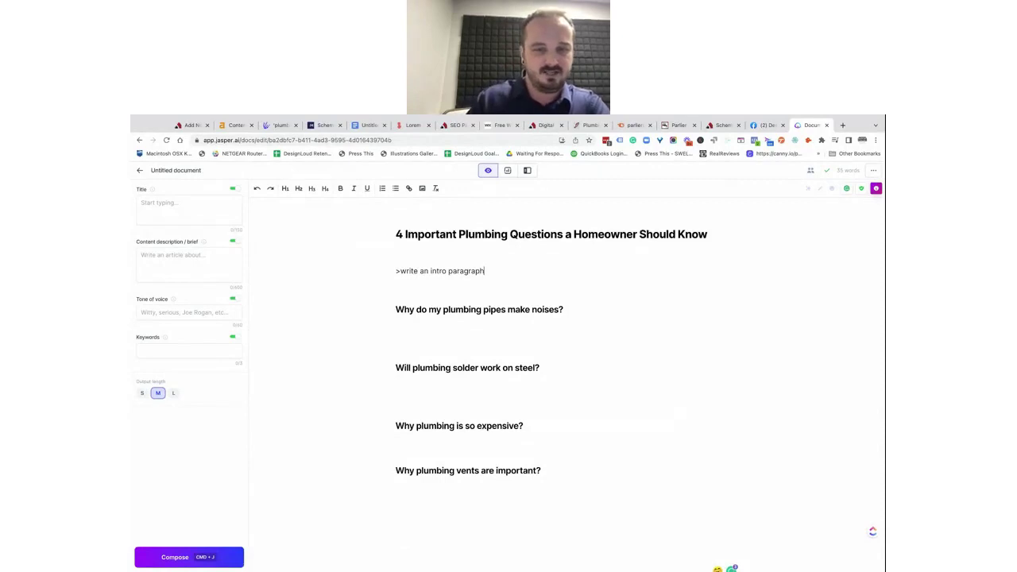
key(super+j)
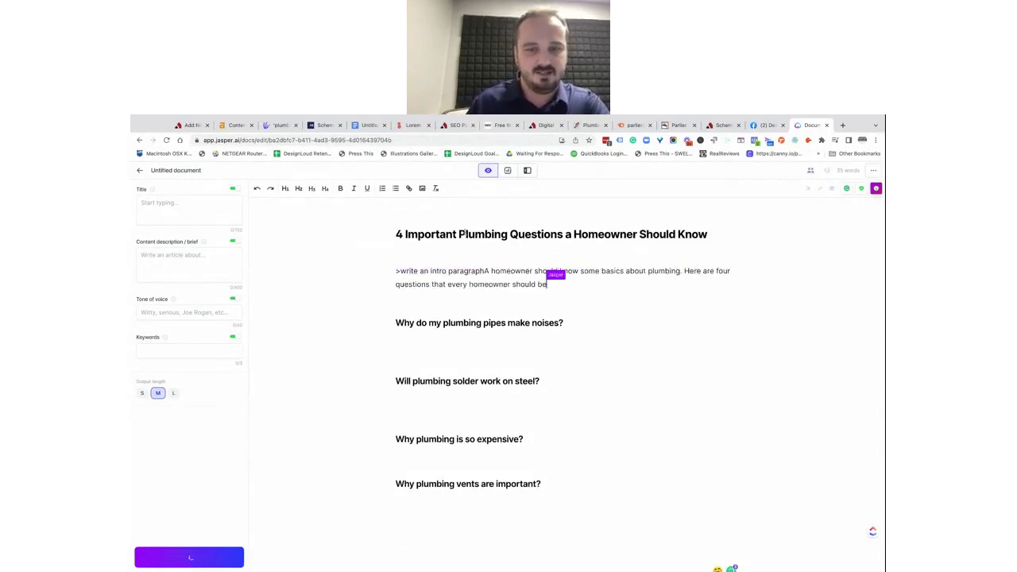
key(super+j)
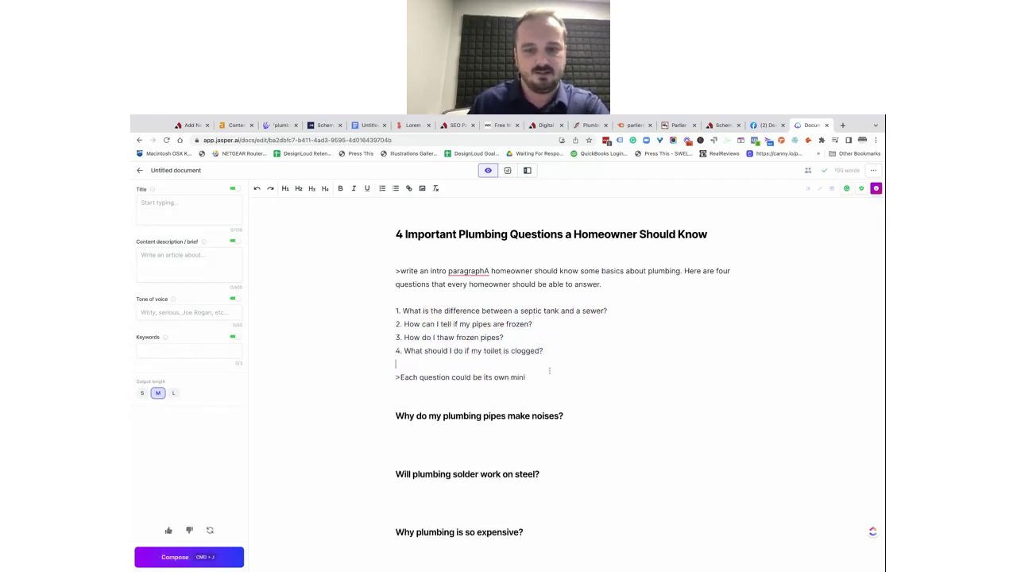
- Delete the generated numbered question list and the ">Each question could be its own mini" line from the introduction
drag(549, 366, 603, 284)
key(BackSpace)
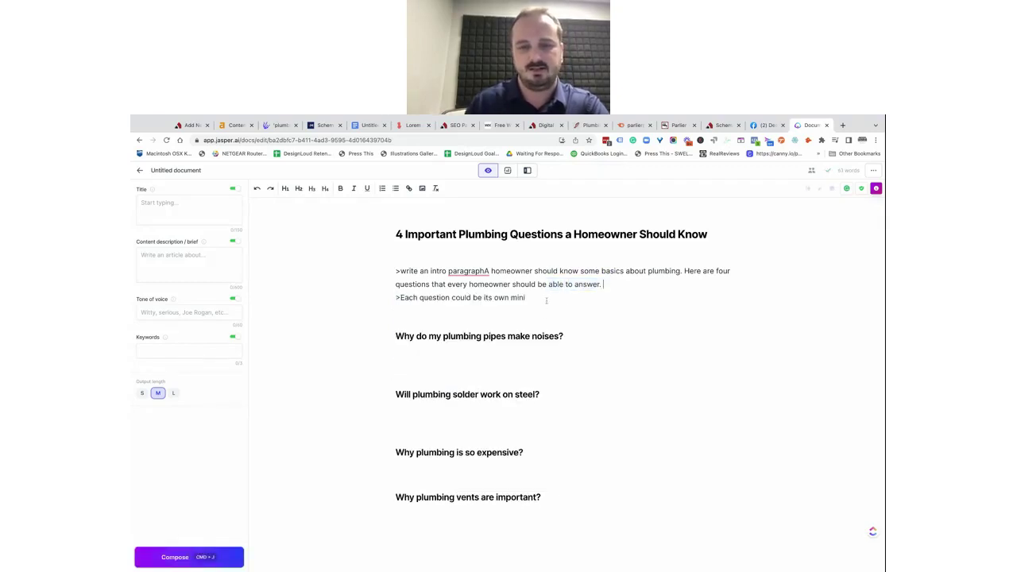
triple_click(546, 298)
key(BackSpace)
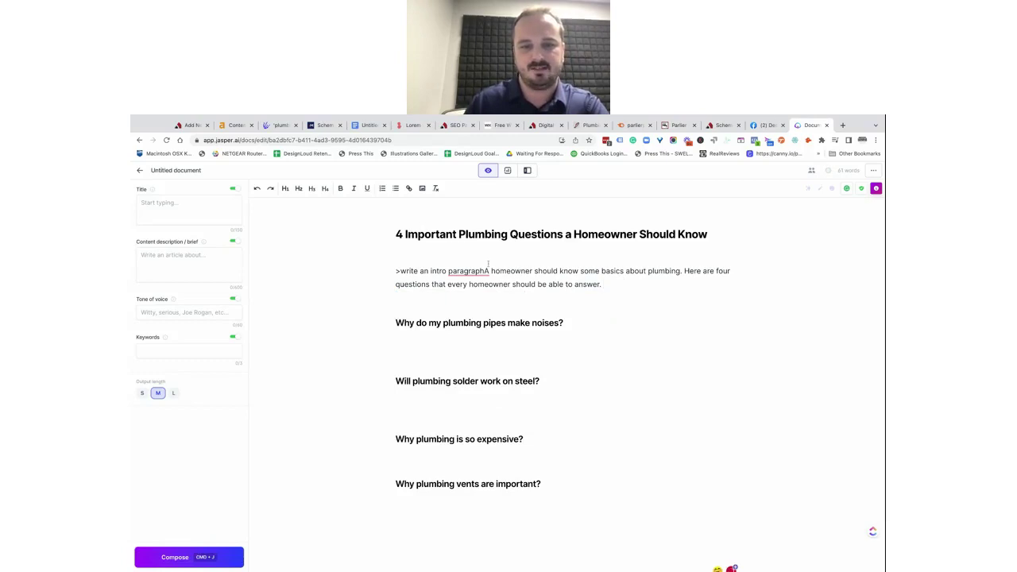
- Remove the ">write an intro paragraph" command text from the start of the generated introduction
right_click(487, 270)
key(shift+Left)
key(shift+Left)
key(shift+Left)
key(shift+Left)
key(shift+Left)
key(shift+Left)
key(shift+Left)
key(shift+Left)
key(shift+Left)
key(shift+Left)
key(shift+Left)
key(shift+Left)
key(shift+Left)
key(shift+Left)
key(shift+Left)
key(shift+Left)
key(shift+Left)
key(shift+Left)
key(shift+Left)
key(shift+Left)
key(BackSpace)
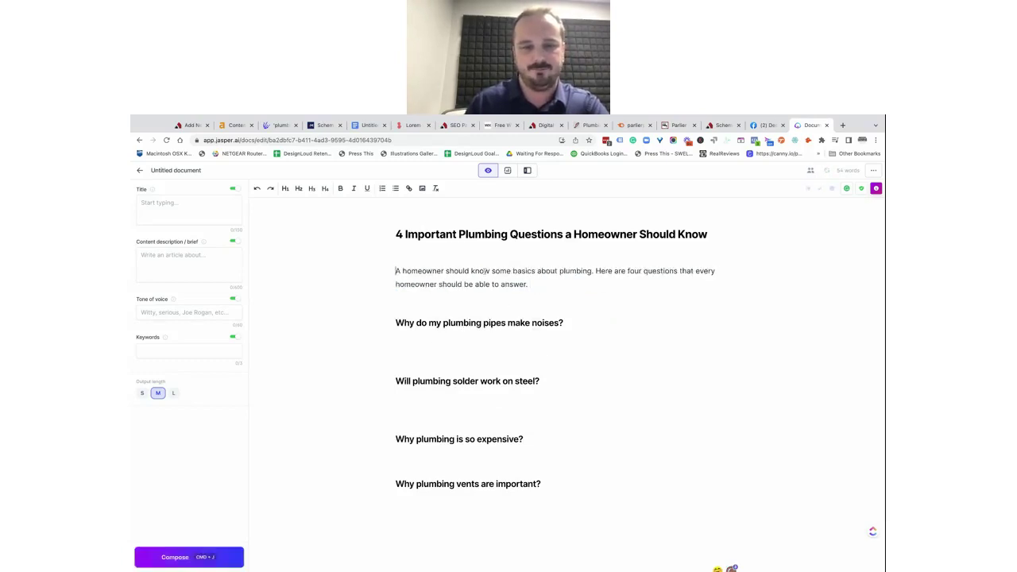
- Generate content with the Paragraph Generator about "Why do my plumbing pipes make noises?", copied from the document heading, with the keyword "Plumbing"
triple_click(578, 321)
key(super+c)
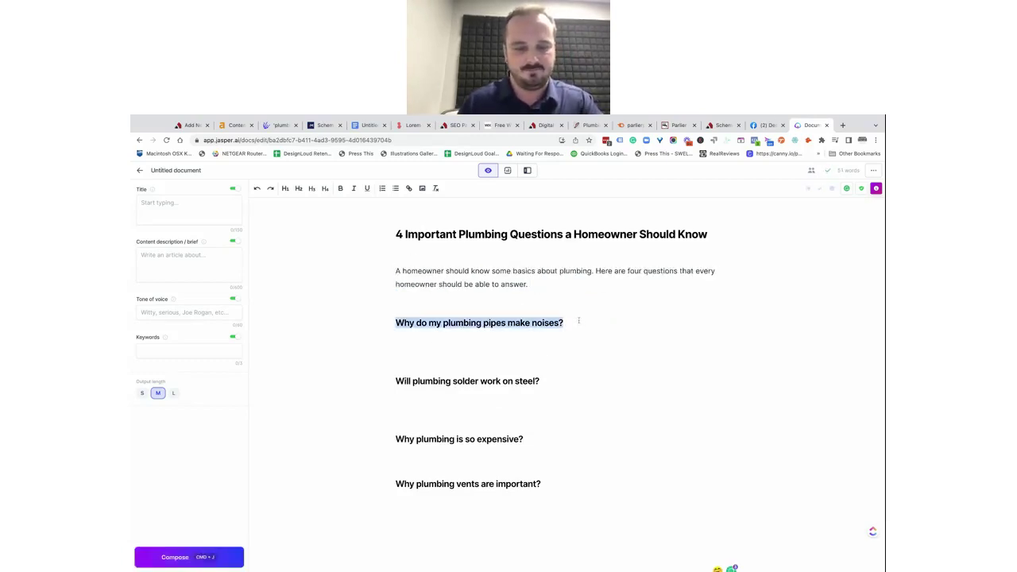
click(527, 170)
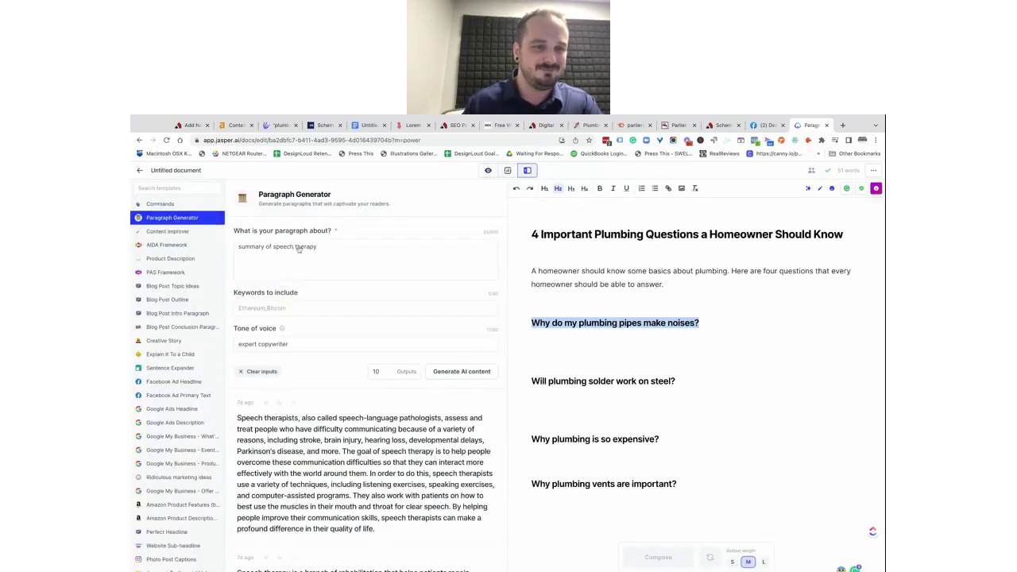
triple_click(299, 247)
key(super+v)
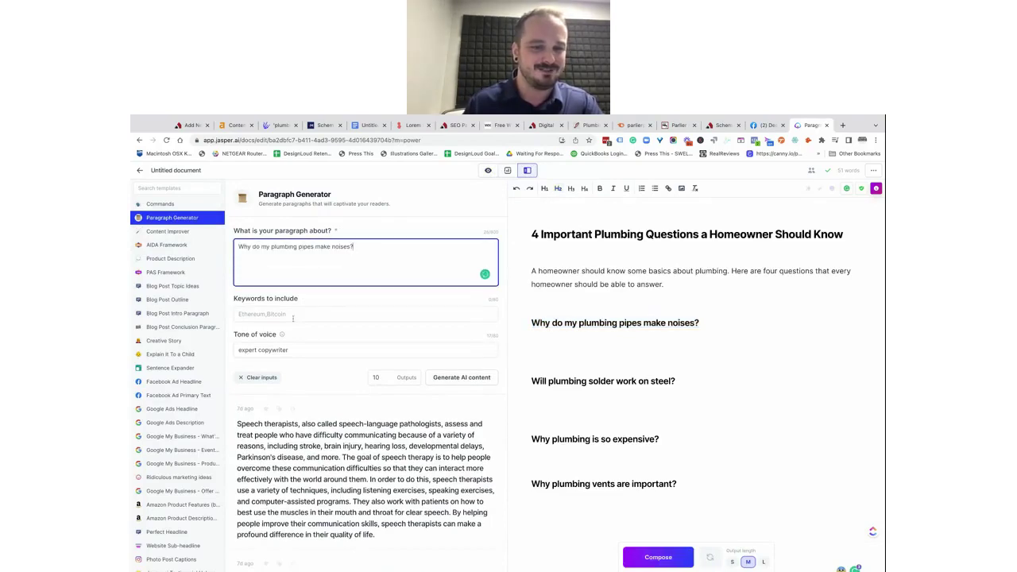
click(303, 314)
text(Plumbing)
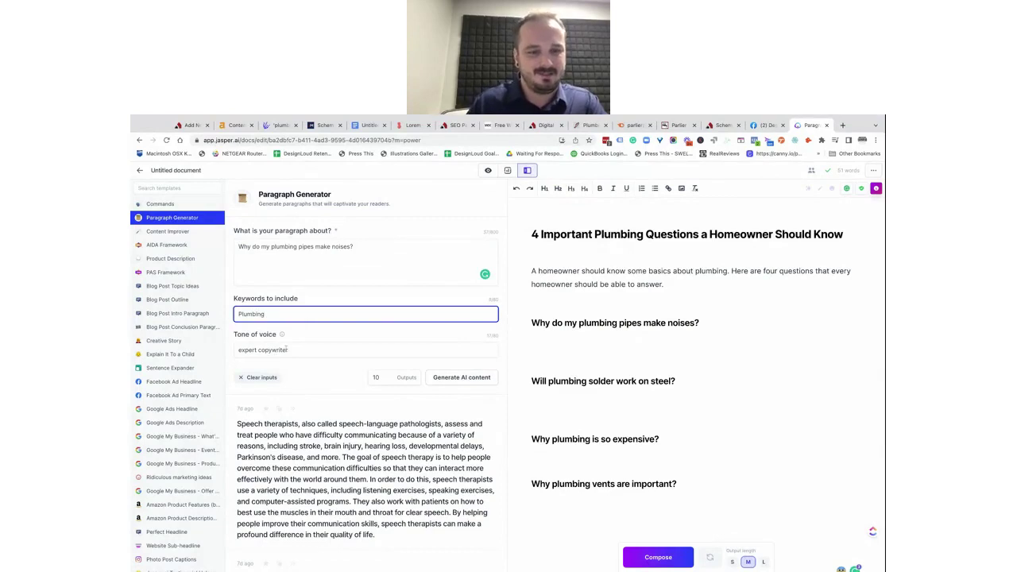
click(447, 380)
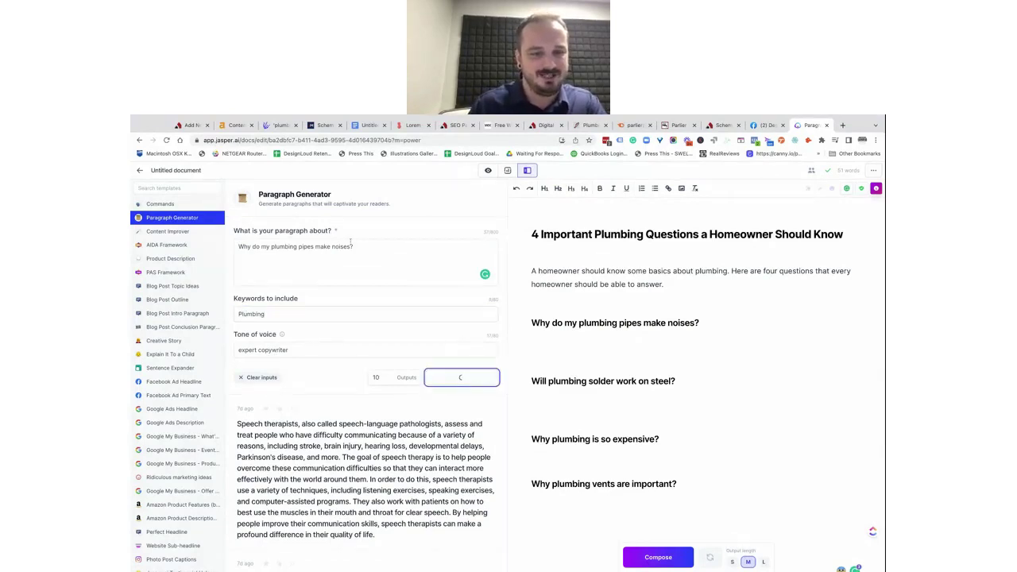
- Copy the second generated paragraph, covering loose pipes, water pressure and drainage problems, and paste it under "Why do my plumbing pipes make noises?"
scroll(331, 328, down, 1)
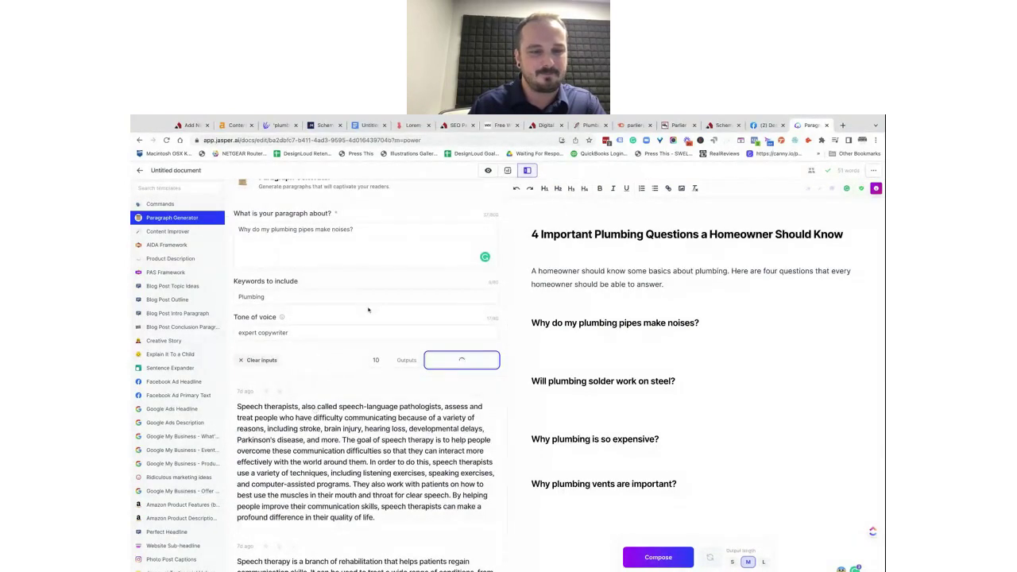
scroll(351, 308, up, 1)
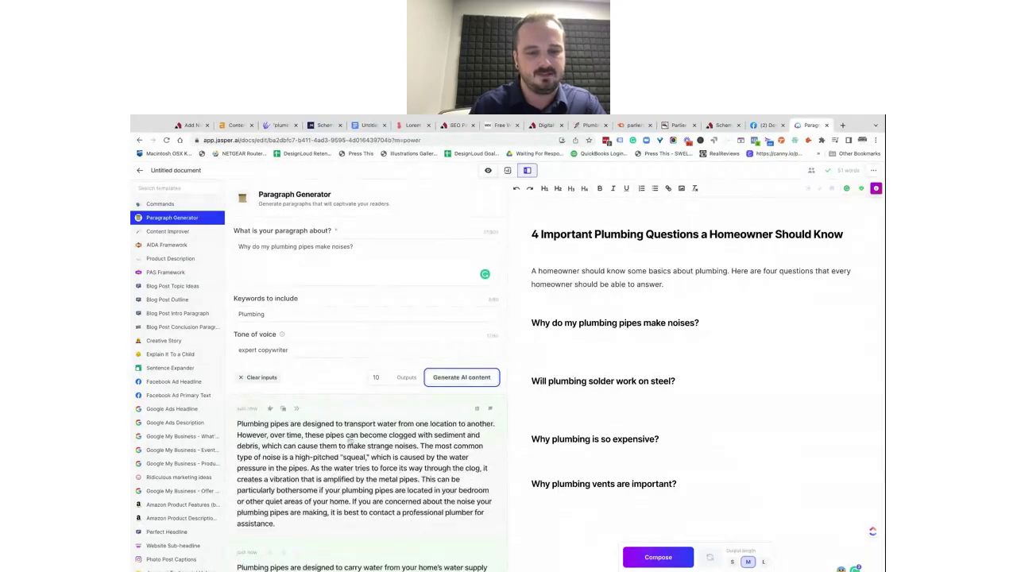
scroll(378, 449, down, 5)
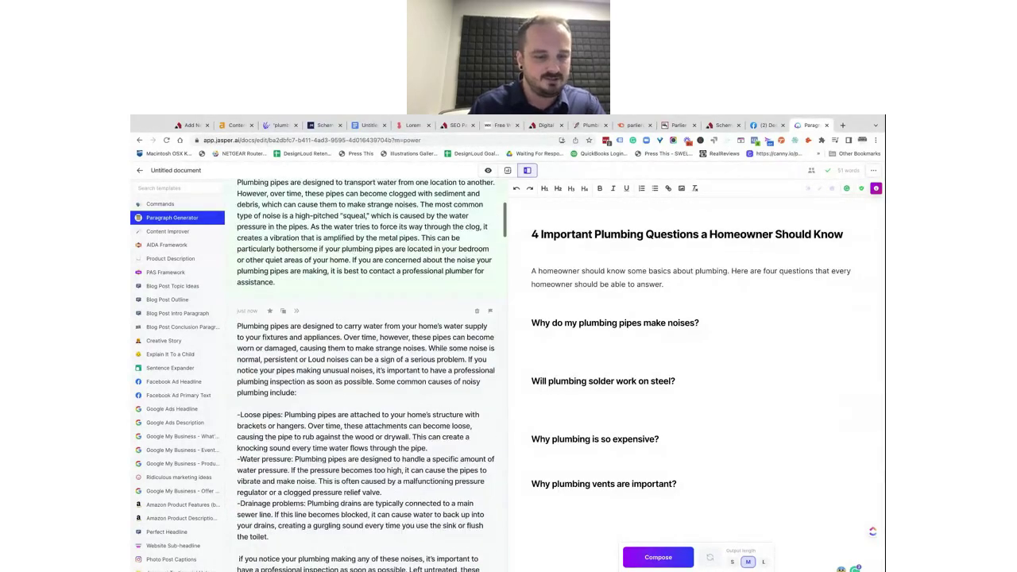
scroll(266, 328, down, 1)
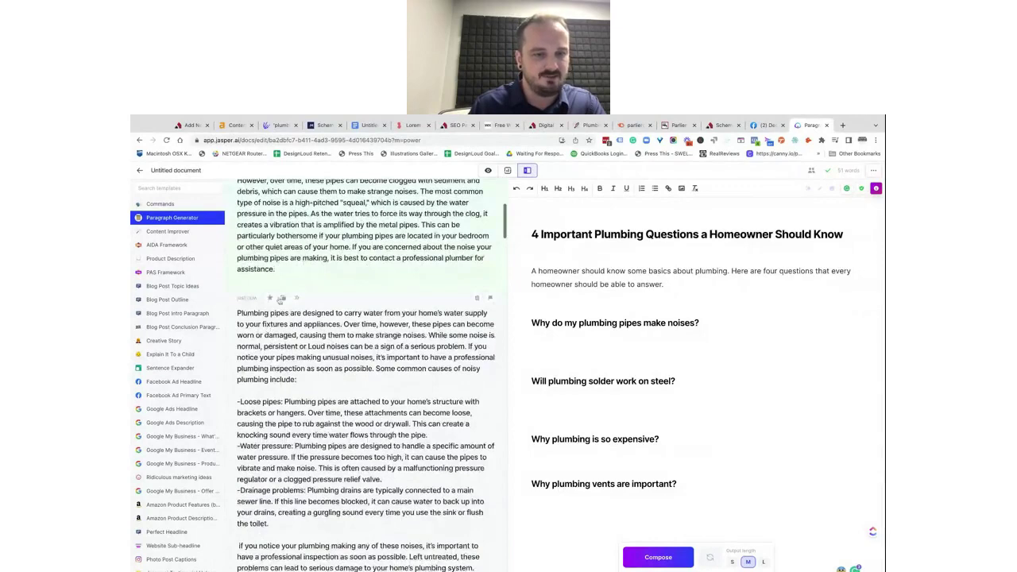
click(283, 297)
click(608, 344)
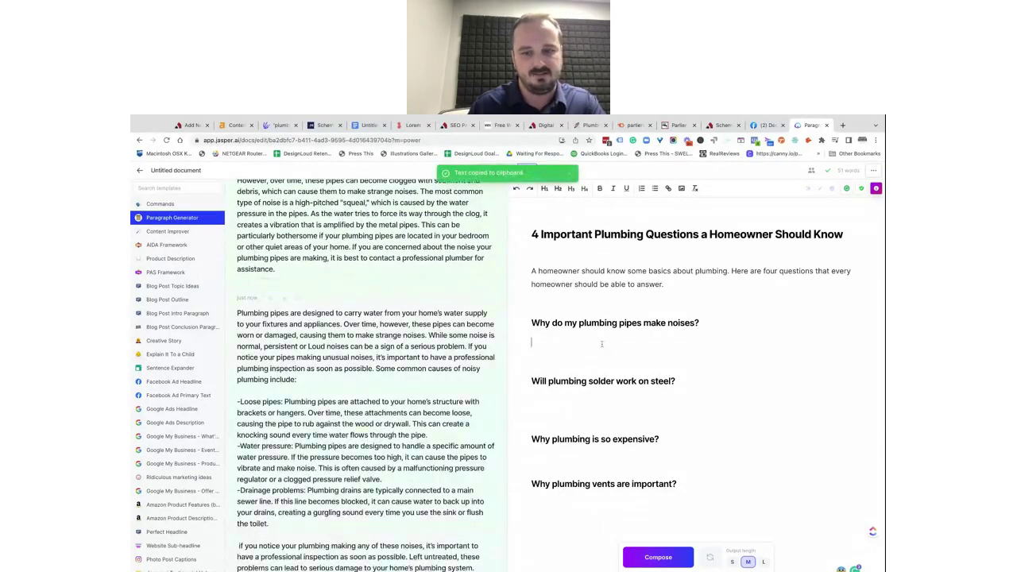
key(ctrl+v)
- Generate text under "Will plumbing solder work on steel?" with the command ">write a paragraph about the above", and remove the command text from the result
scroll(628, 397, down, 5)
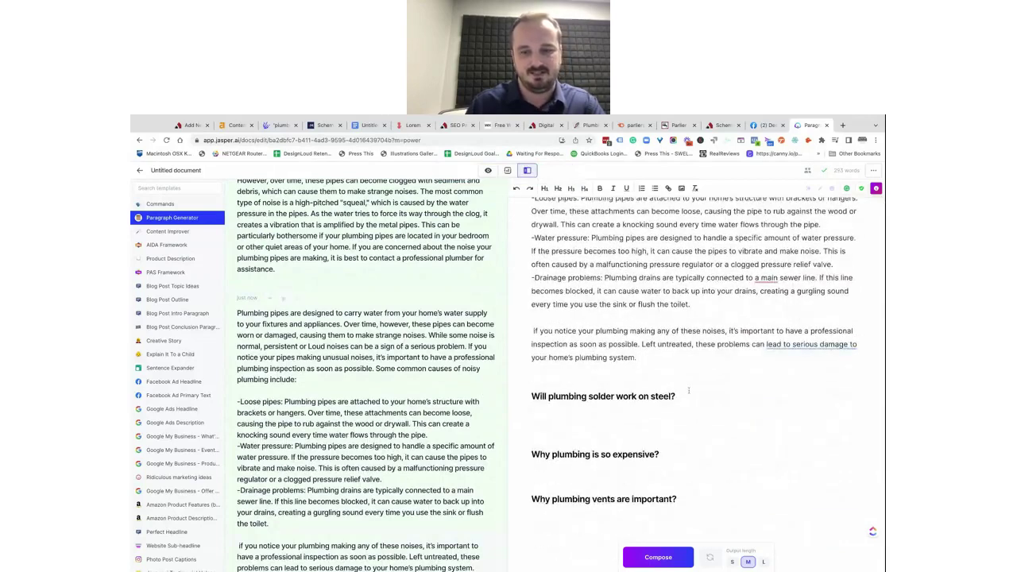
text(>write )
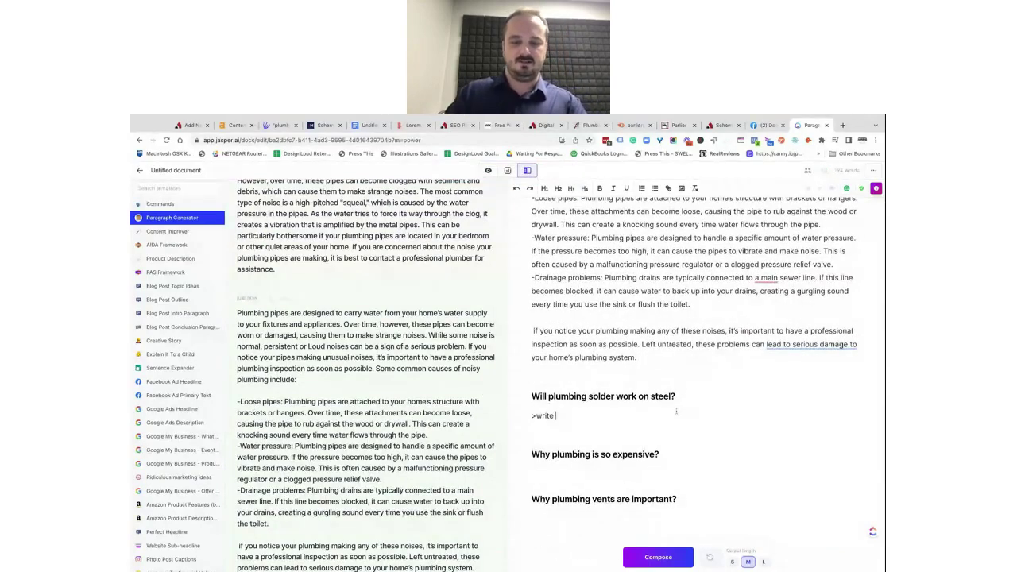
text(a par)
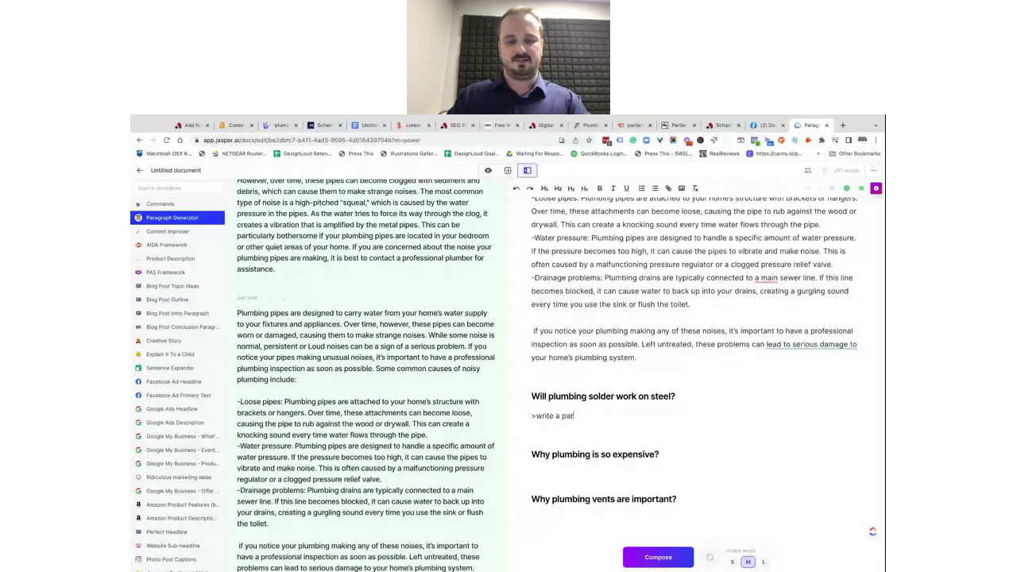
text(ah)
text(gra)
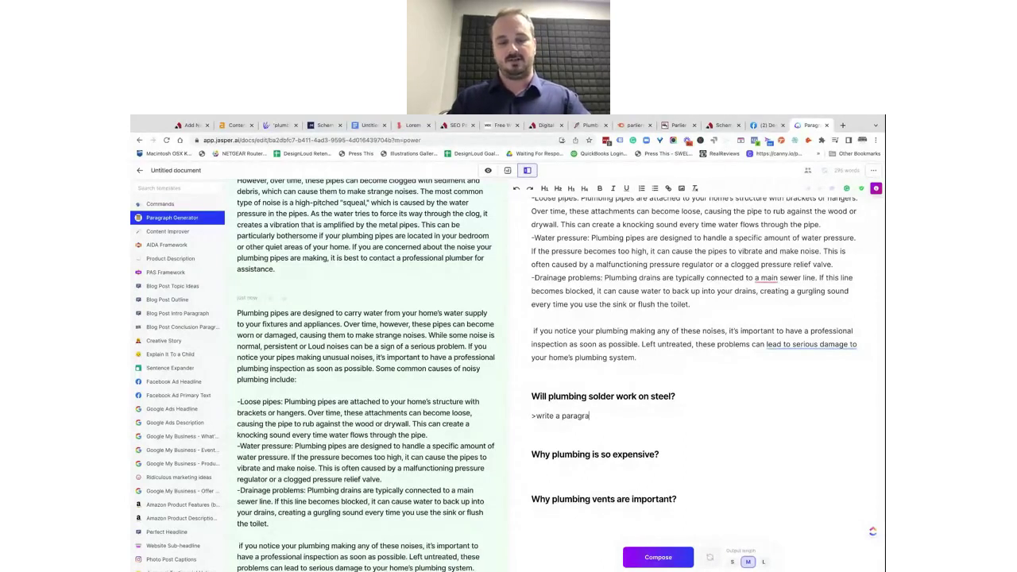
text(ph about the )
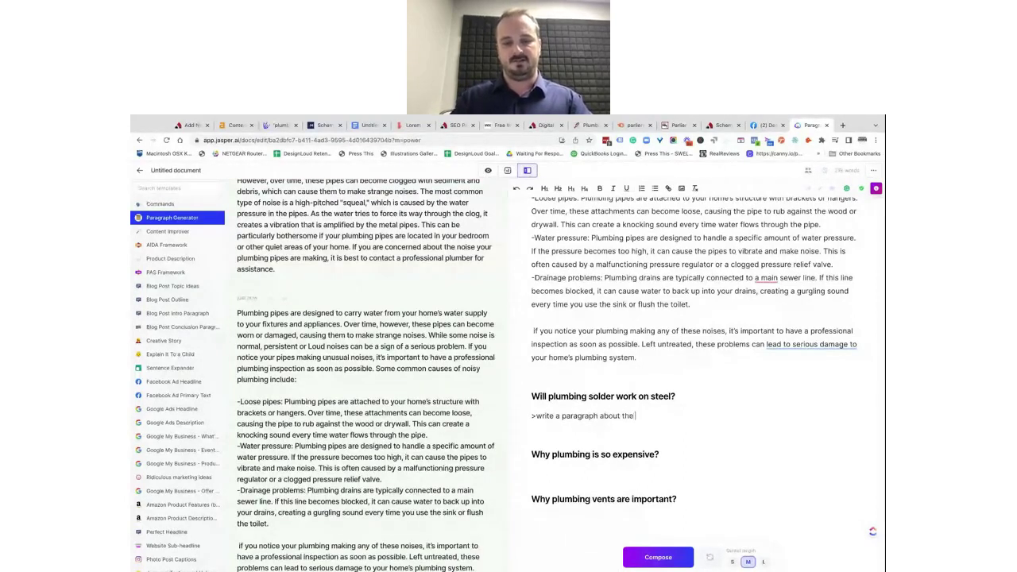
text(above)
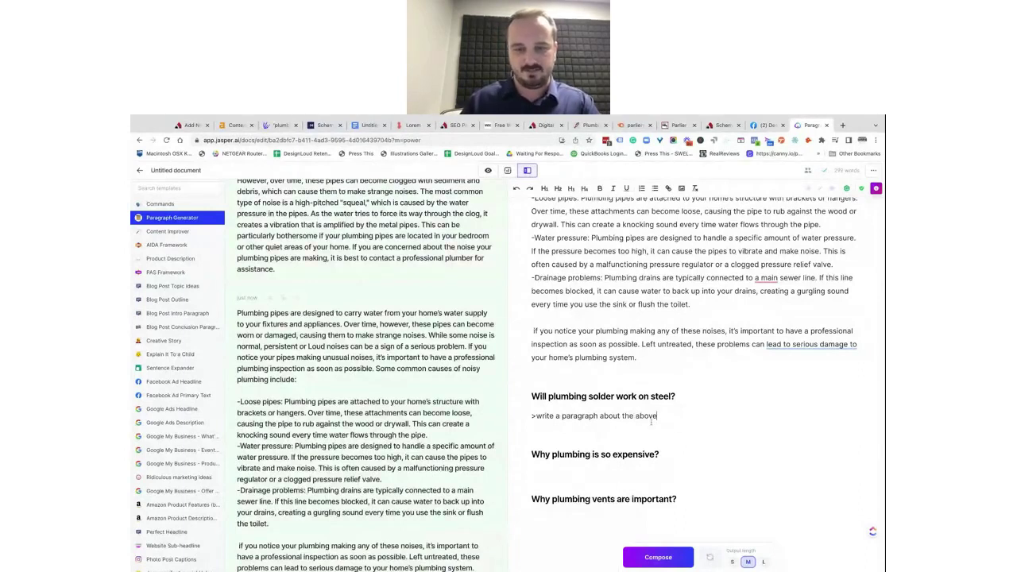
drag(651, 421, 531, 416)
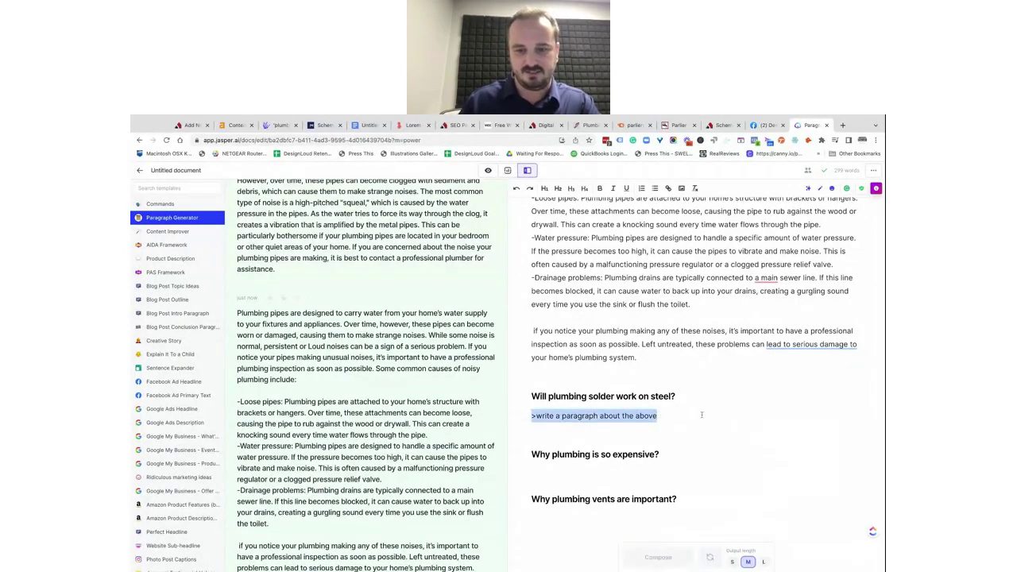
key(super+Return)
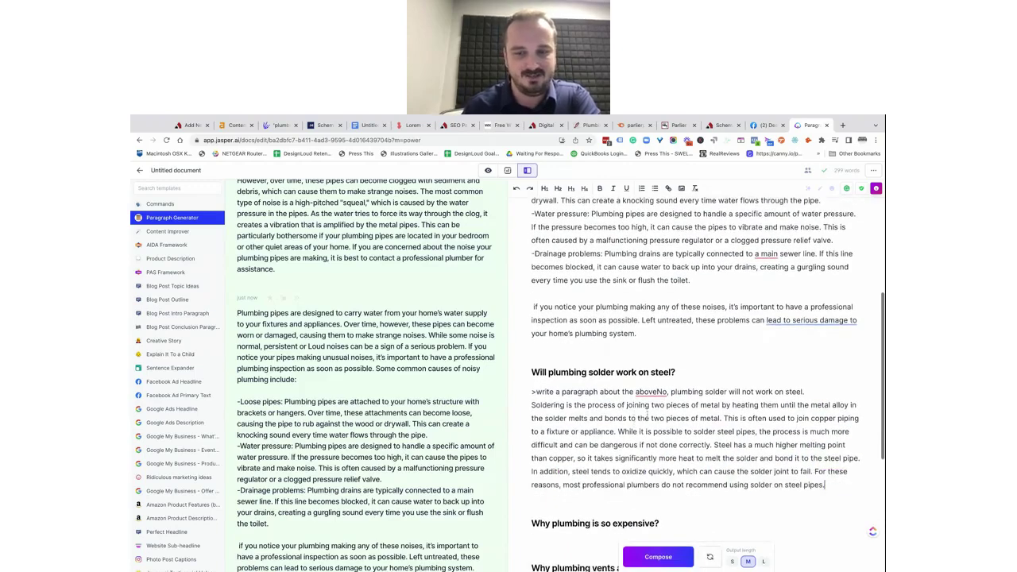
drag(658, 391, 531, 392)
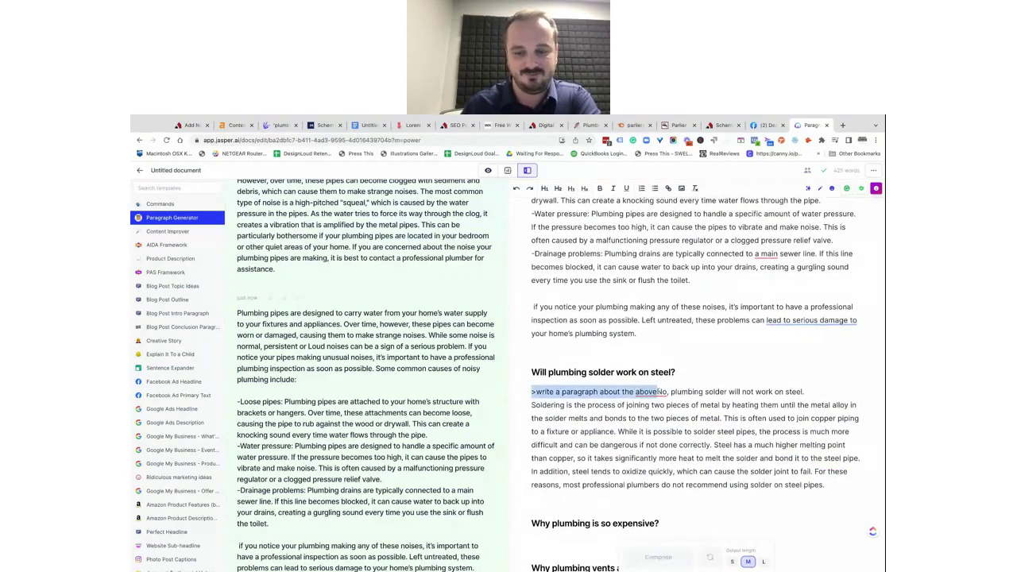
key(BackSpace)
- Reuse the ">write a paragraph about the above" command under "Why plumbing is so expensive?" to generate its text, and delete the command
scroll(609, 434, down, 1)
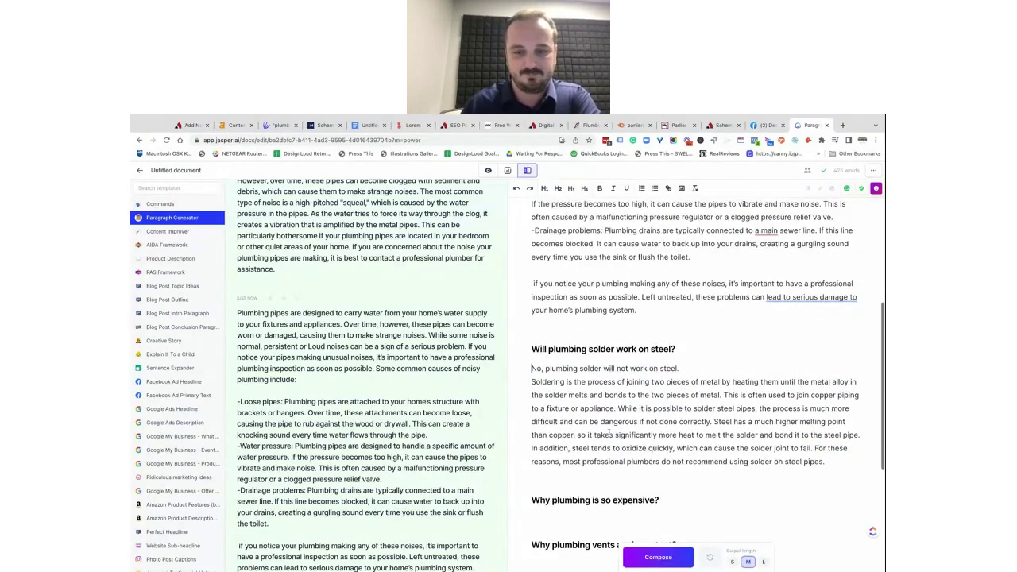
scroll(610, 433, down, 1)
click(610, 497)
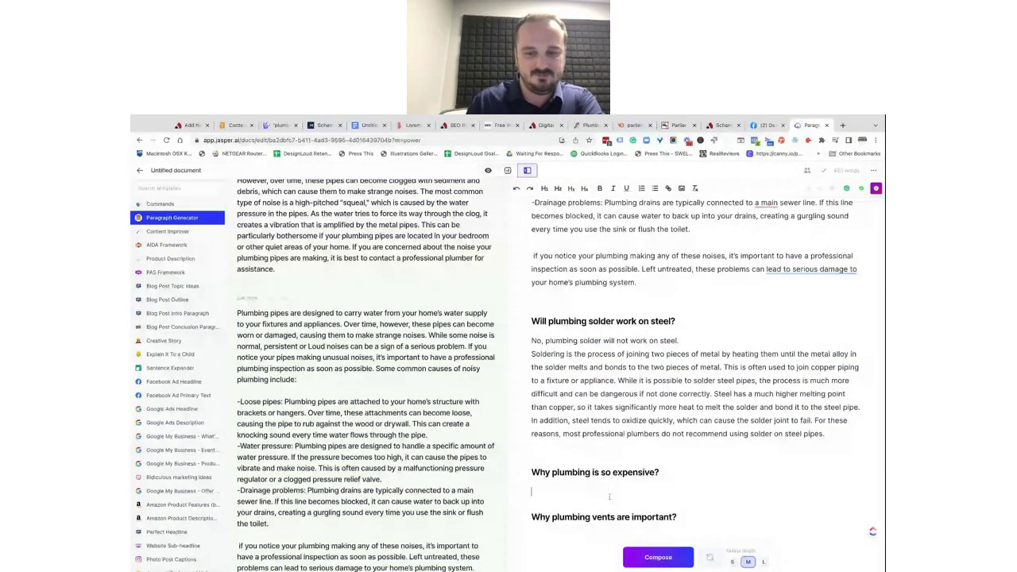
key(ctrl+v)
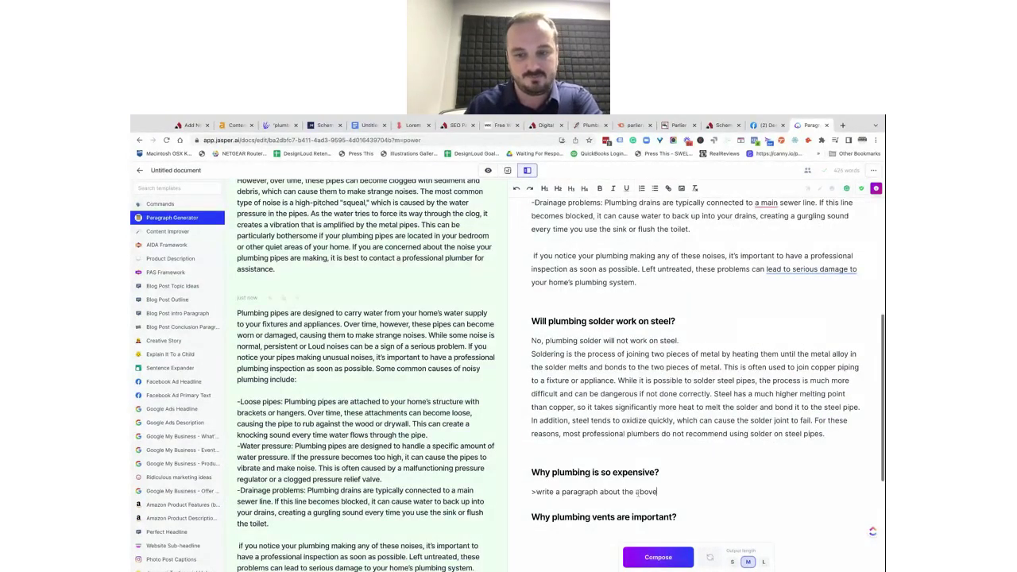
key(ctrl+Return)
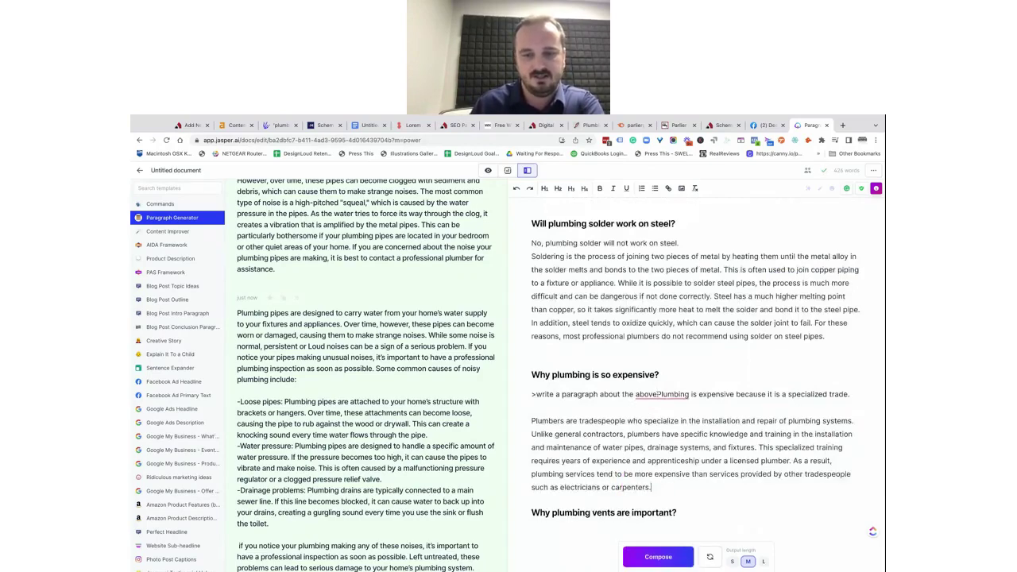
drag(658, 394, 532, 395)
key(BackSpace)
- Run ">write a paragraph about the above" under "Why plumbing vents are important?" and strip the command text from the generated paragraph
scroll(608, 439, down, 1)
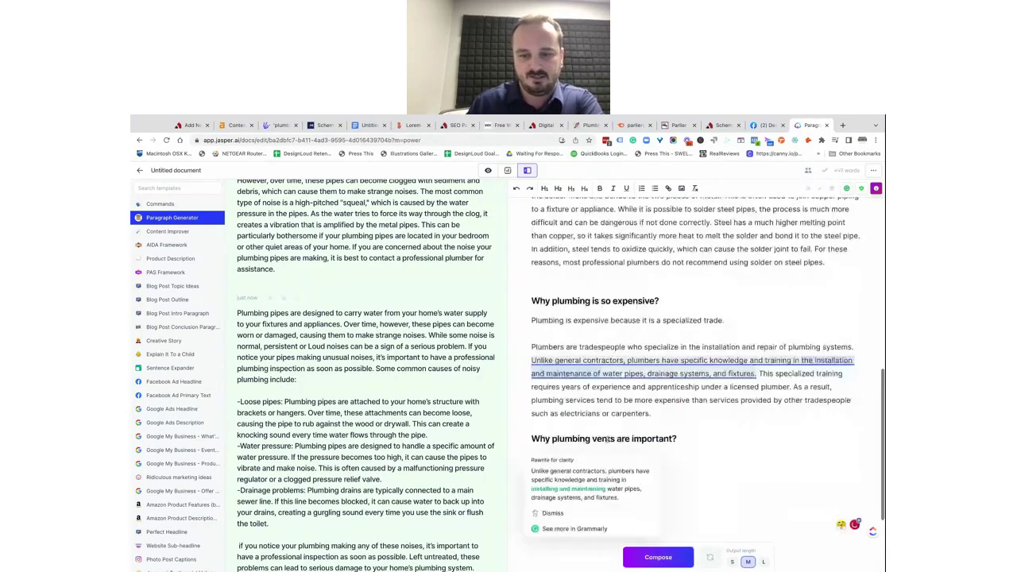
click(700, 458)
key(ctrl+v)
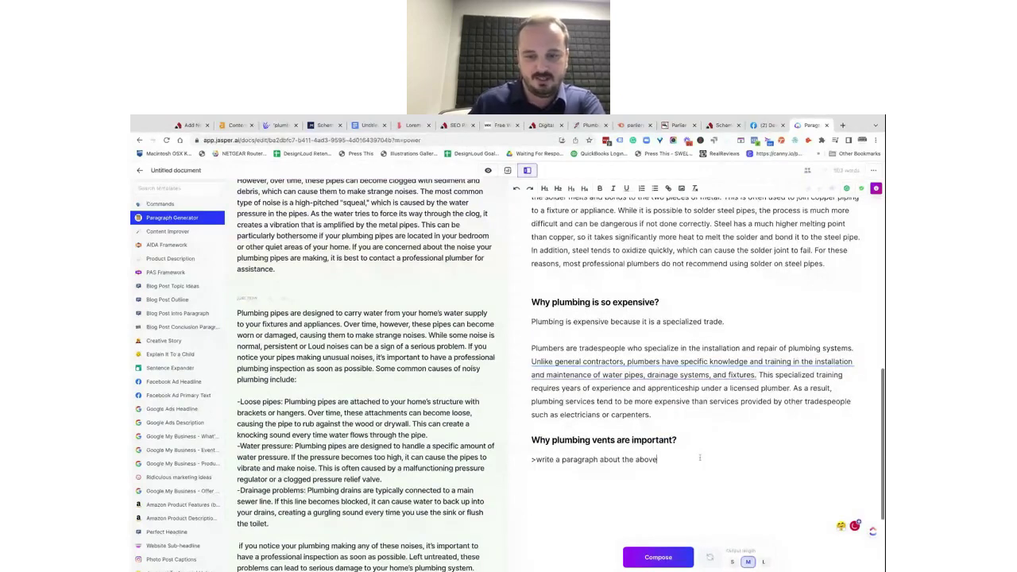
drag(676, 459, 529, 459)
key(super+Return)
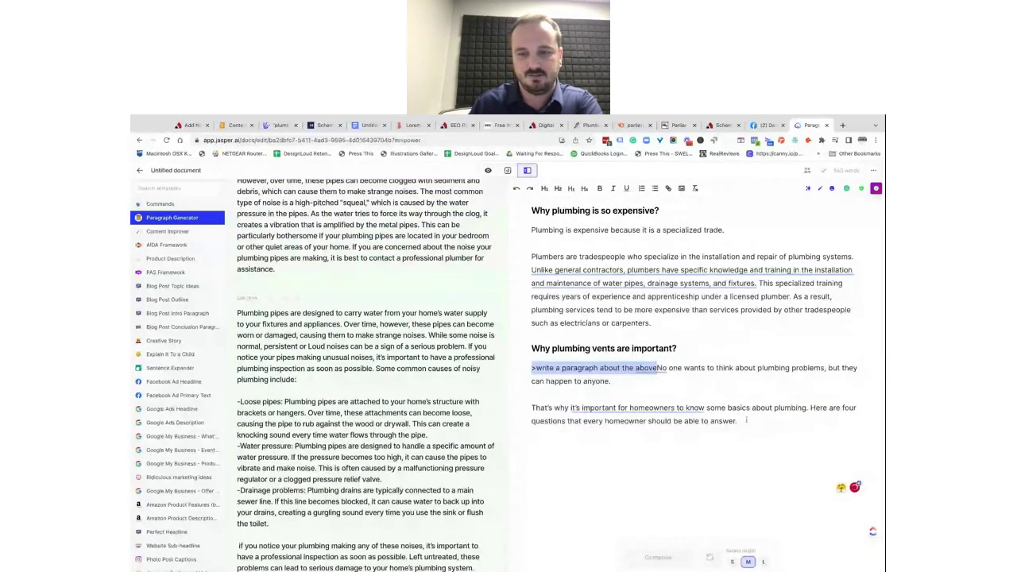
mouse_move(651, 369)
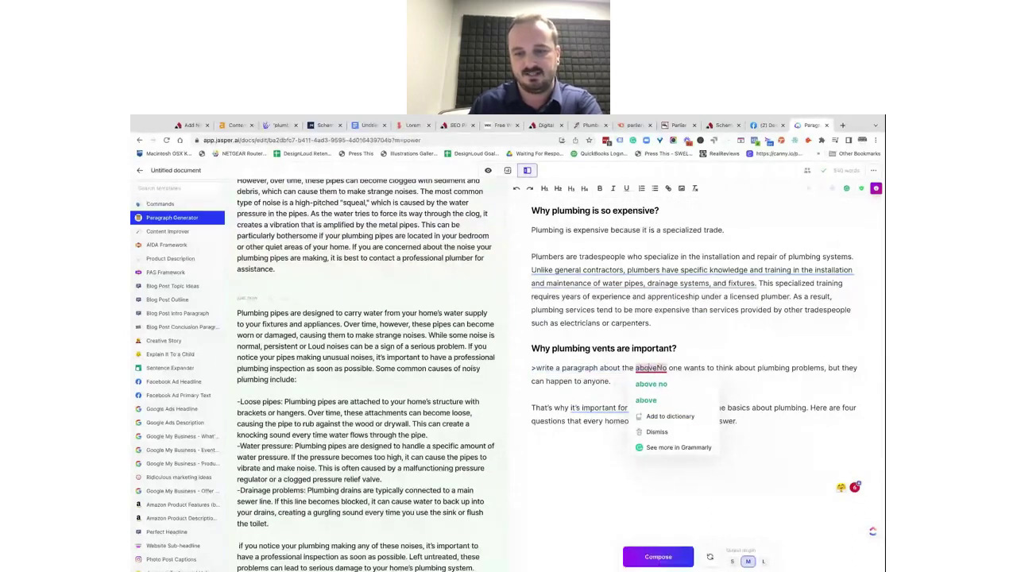
drag(661, 369, 532, 369)
key(BackSpace)
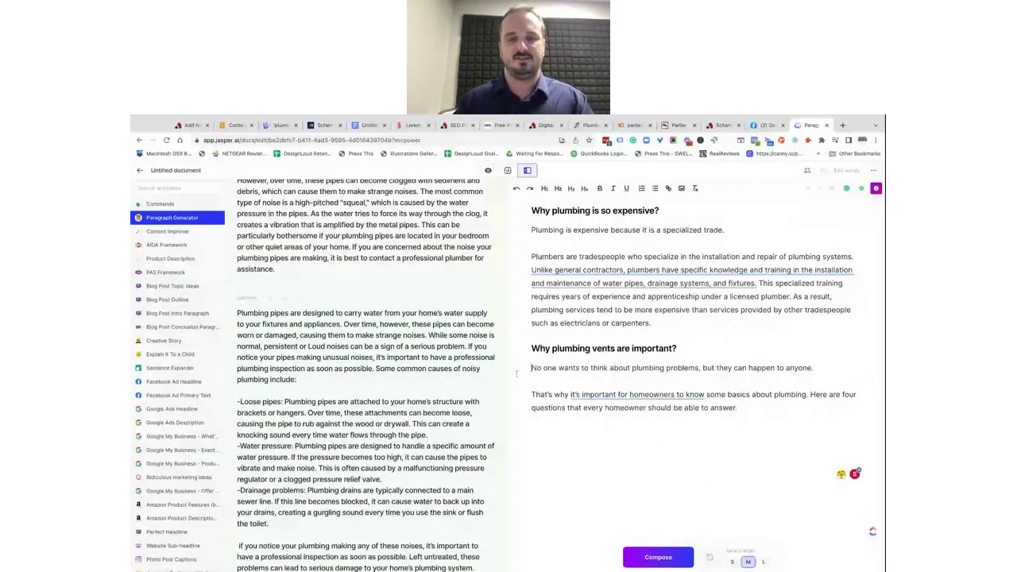
- Copy the whole Jasper article into the WordPress post draft, replacing its existing "Why do my plumbing pipes make noises?" heading
key(ctrl+a)
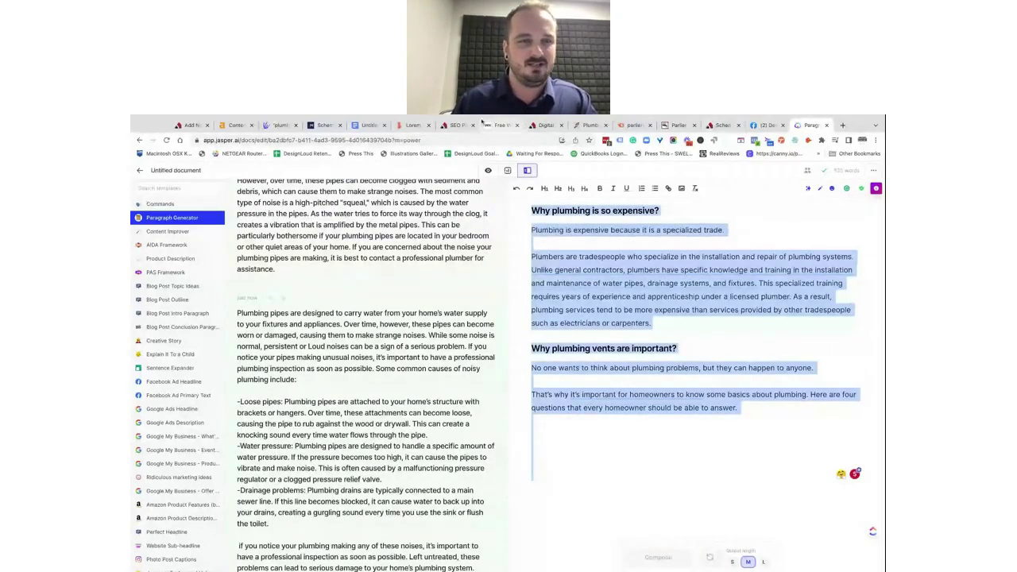
click(191, 125)
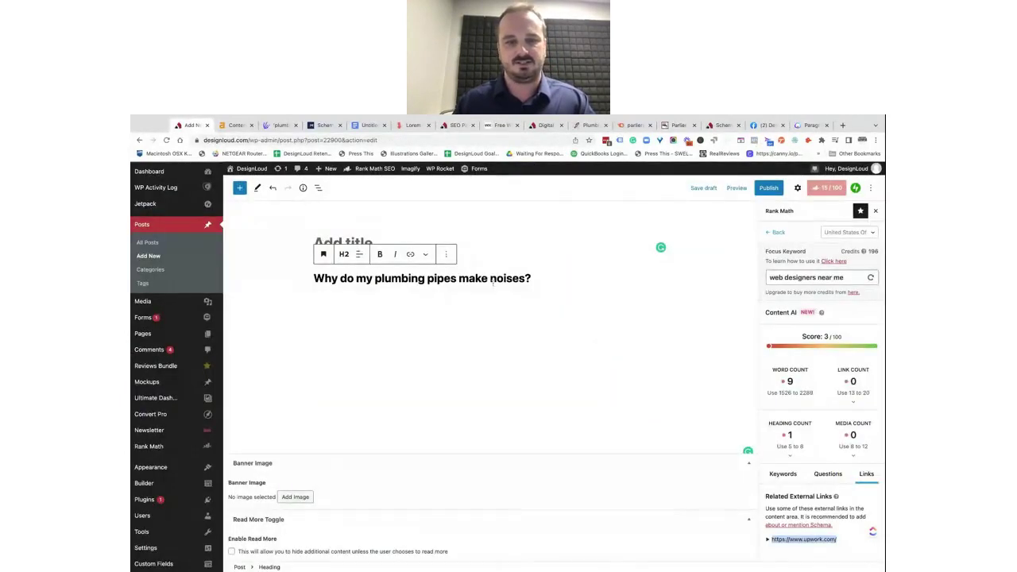
click(548, 279)
key(alt+shift+Left)
key(alt+shift+Left)
key(alt+shift+Left)
key(alt+shift+Left)
key(alt+shift+Left)
key(alt+shift+Left)
key(alt+shift+Left)
key(BackSpace)
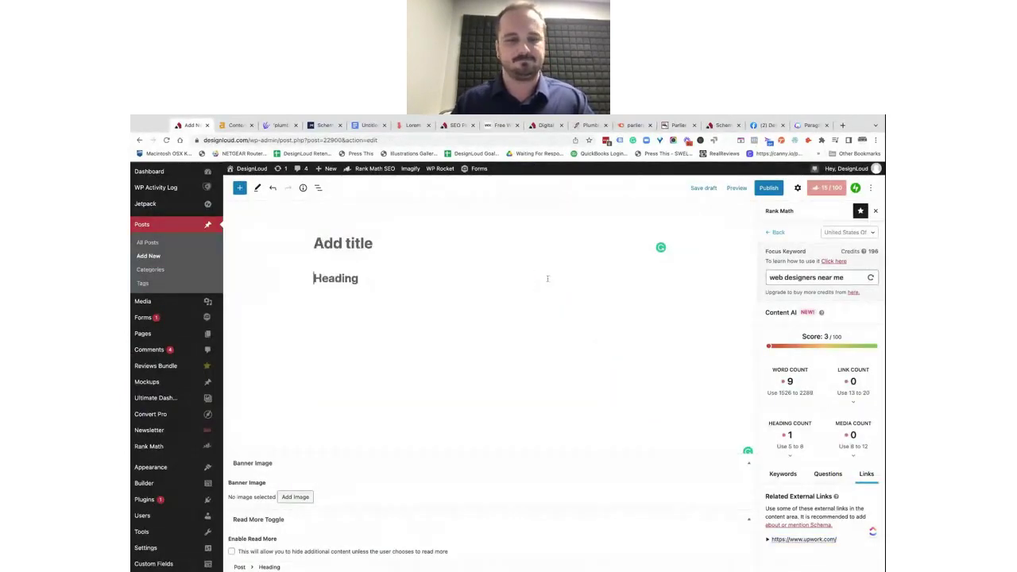
key(super+v)
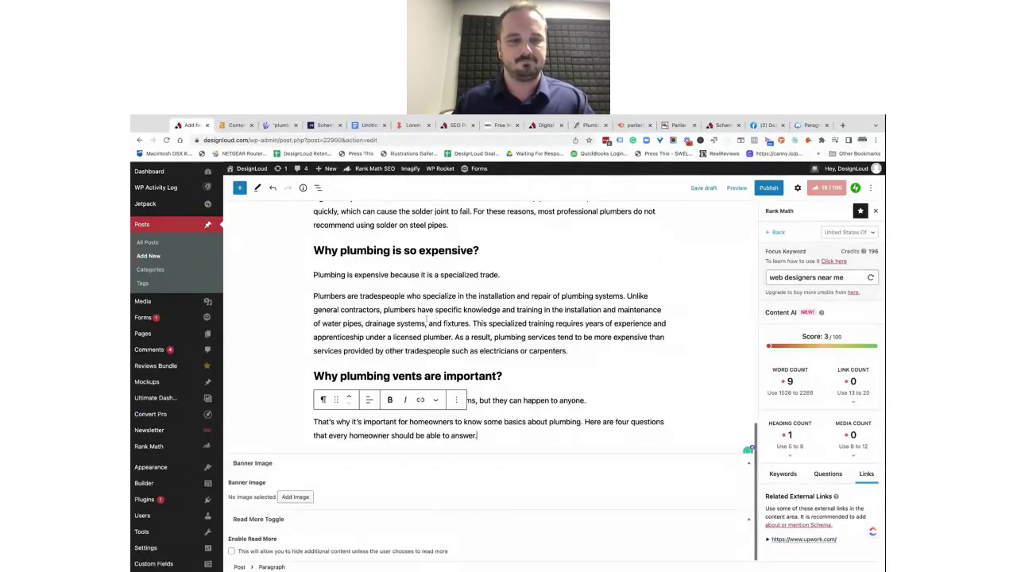
- Copy the H1 "4 Important Plumbing Questions a Homeowner Should Know" into the post title and delete the duplicate heading block from the body
scroll(428, 320, up, 15)
click(417, 302)
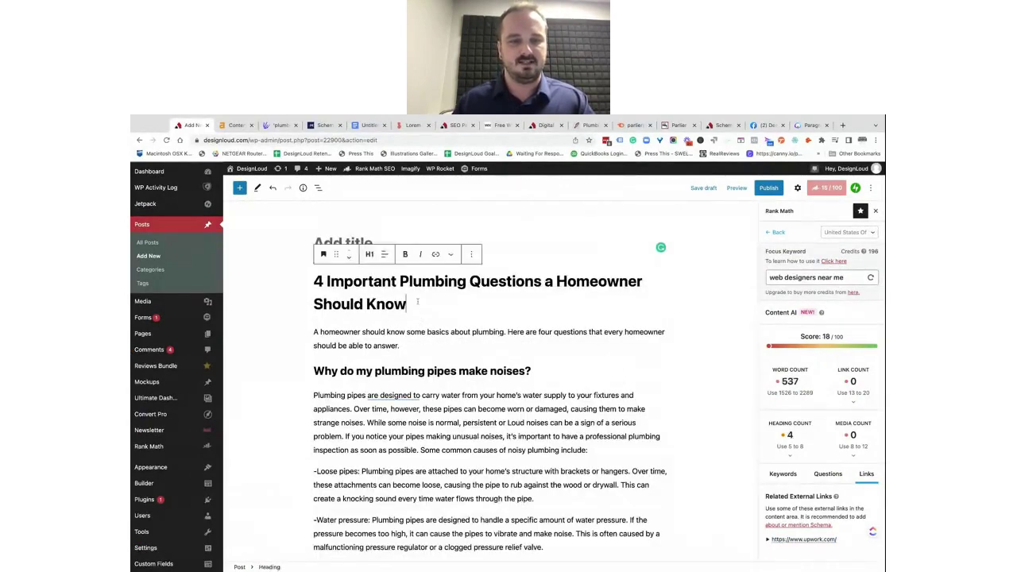
key(super+a)
key(super+c)
click(344, 237)
key(super+v)
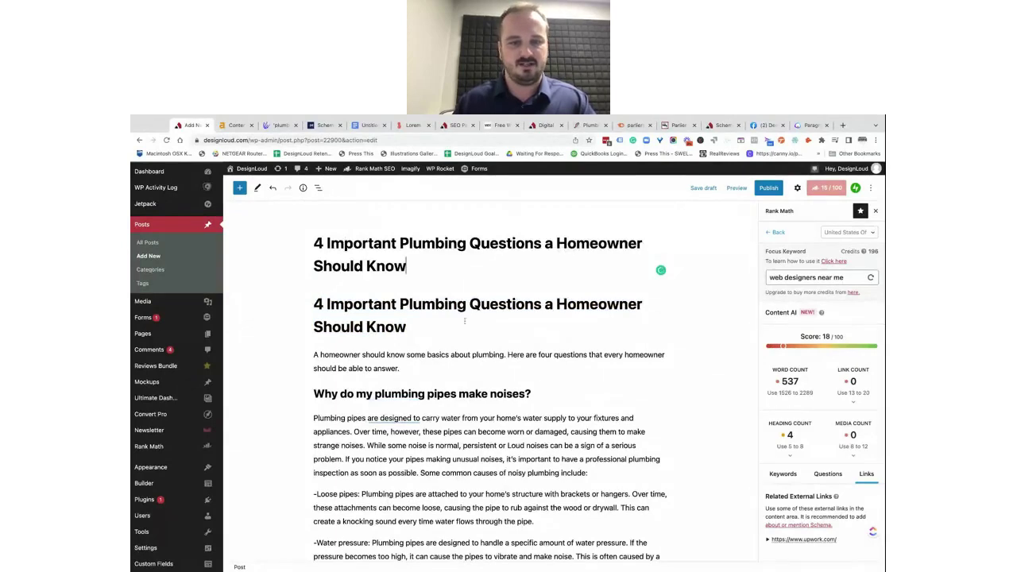
triple_click(444, 321)
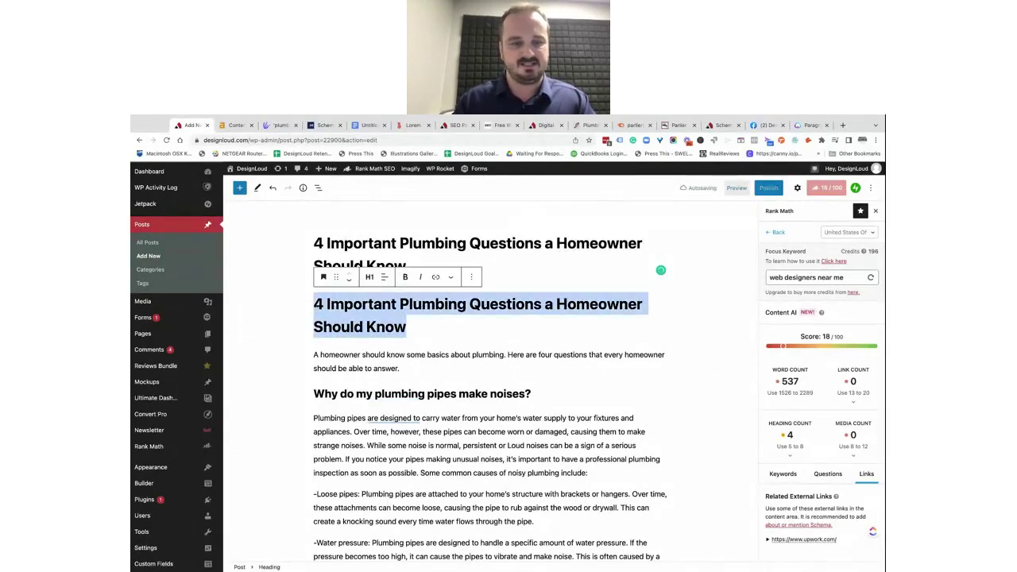
key(BackSpace)
key(BackSpace)
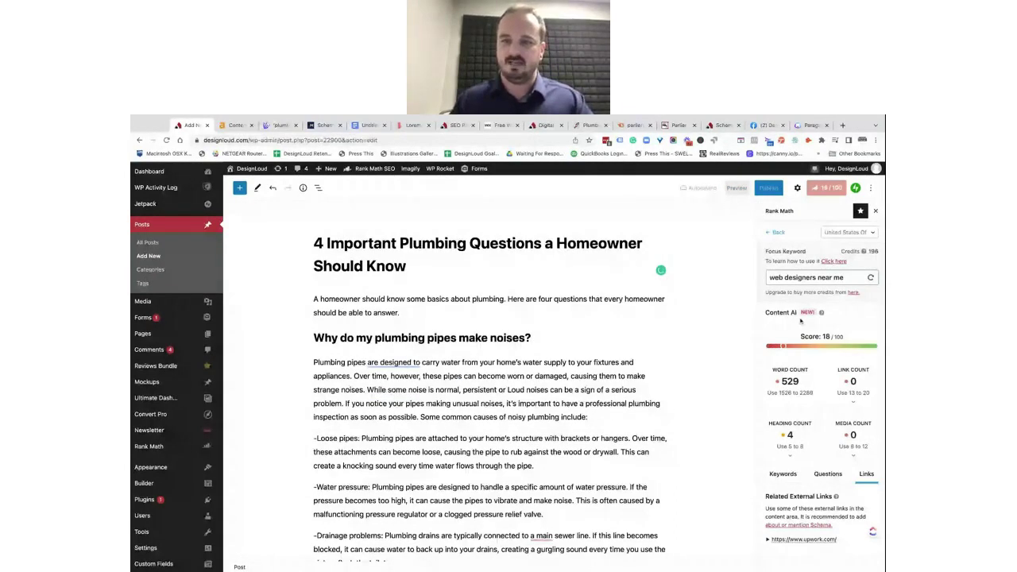
- Replace the Rank Math focus keyword "web designers near me" with "Plumbing" in the general SEO settings
triple_click(806, 277)
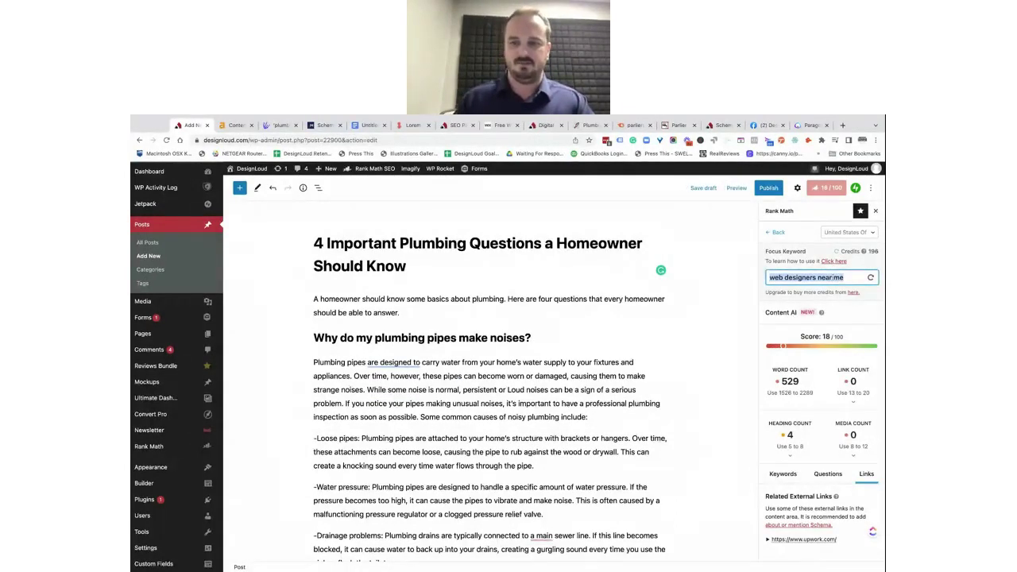
click(778, 232)
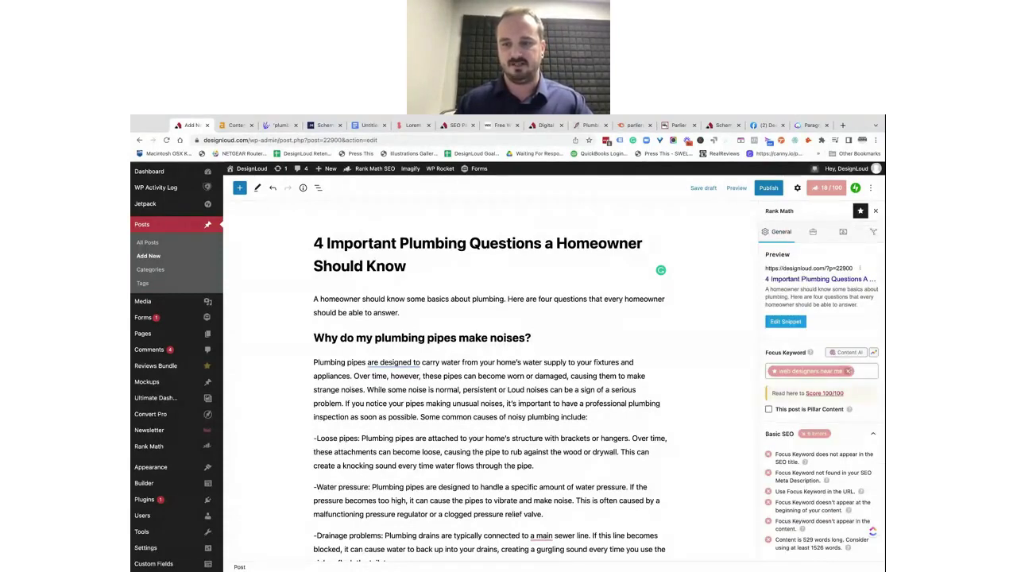
click(848, 371)
click(789, 375)
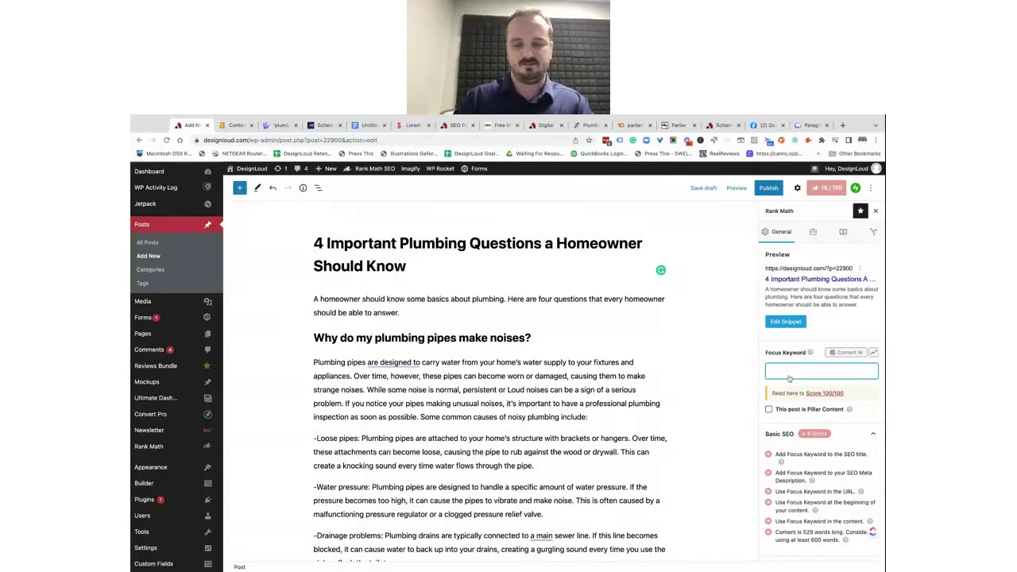
text(Plumbing)
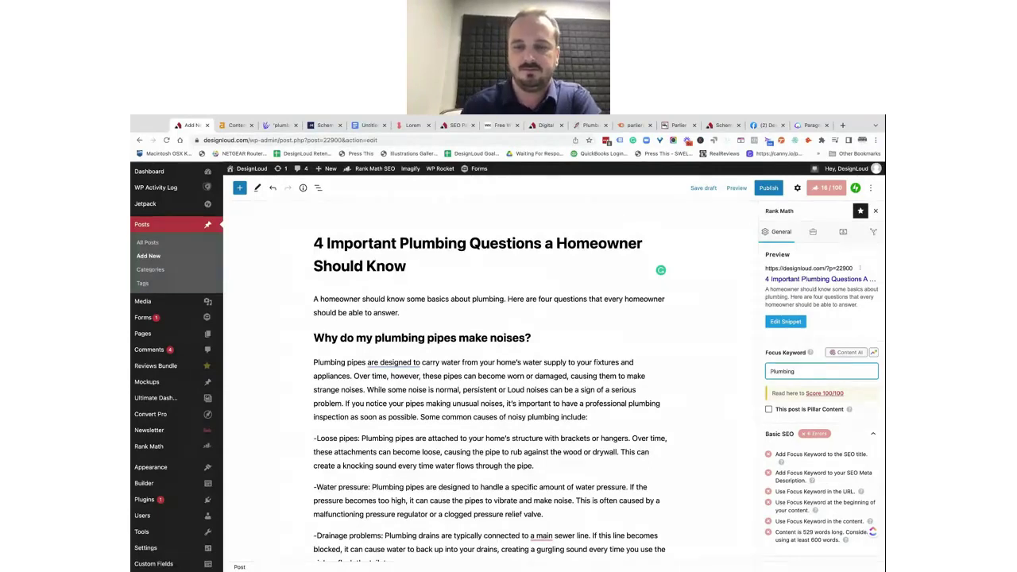
key(Return)
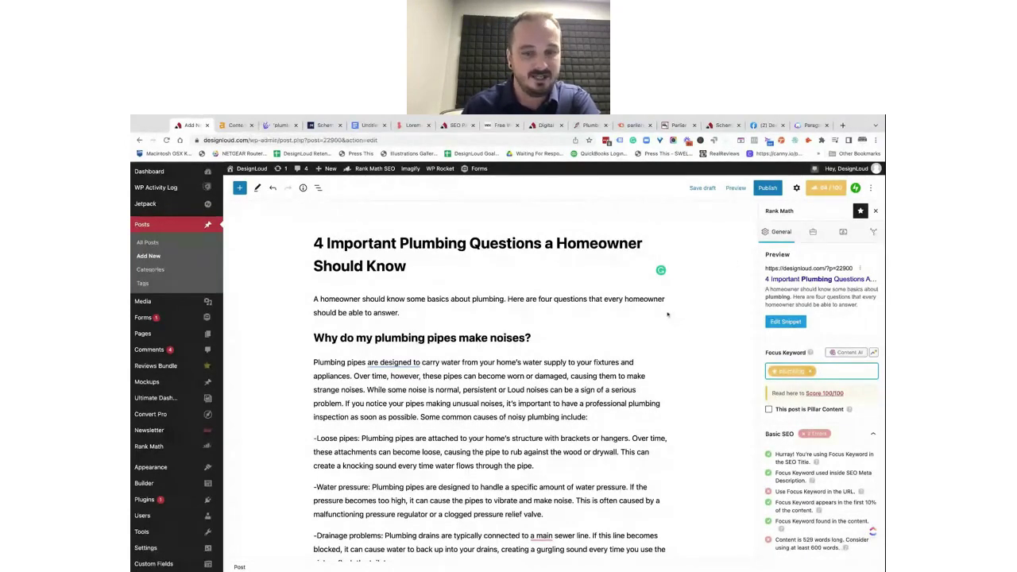
- Review the pasted plumbing article in the post editor, including the Grammarly suggestion on "are designed to" and the noisy pipes section
scroll(667, 315, down, 1)
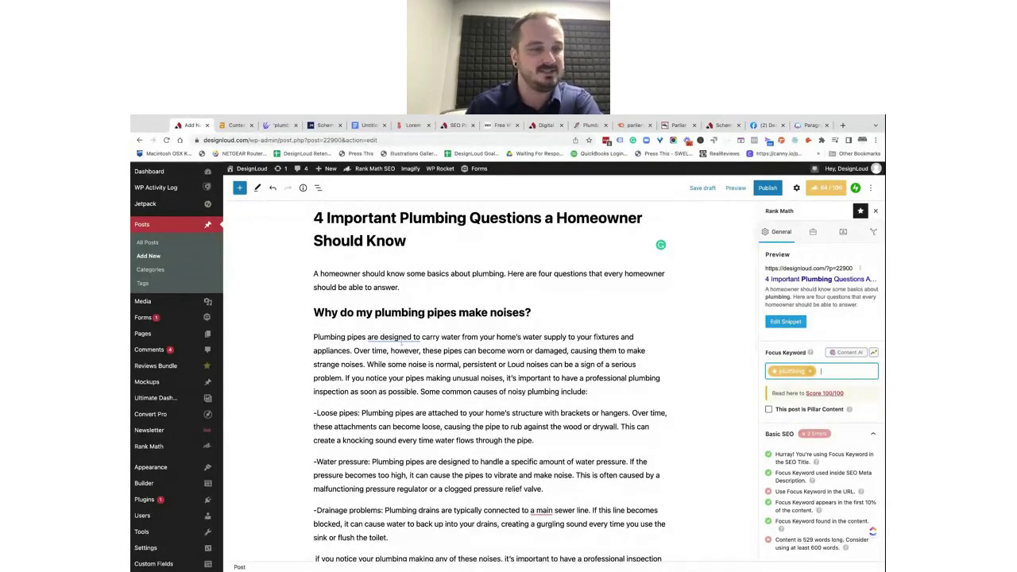
mouse_move(408, 336)
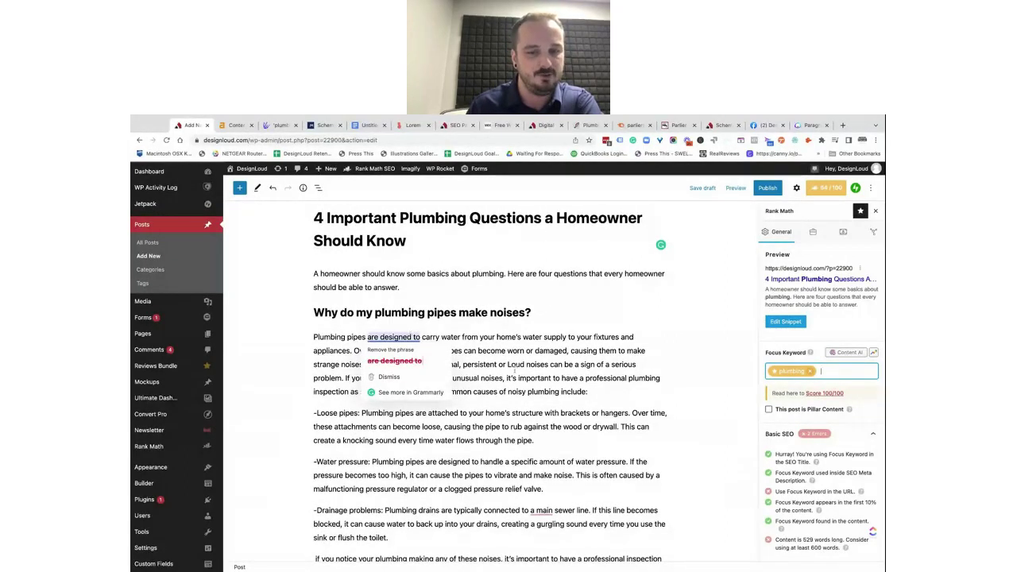
click(501, 389)
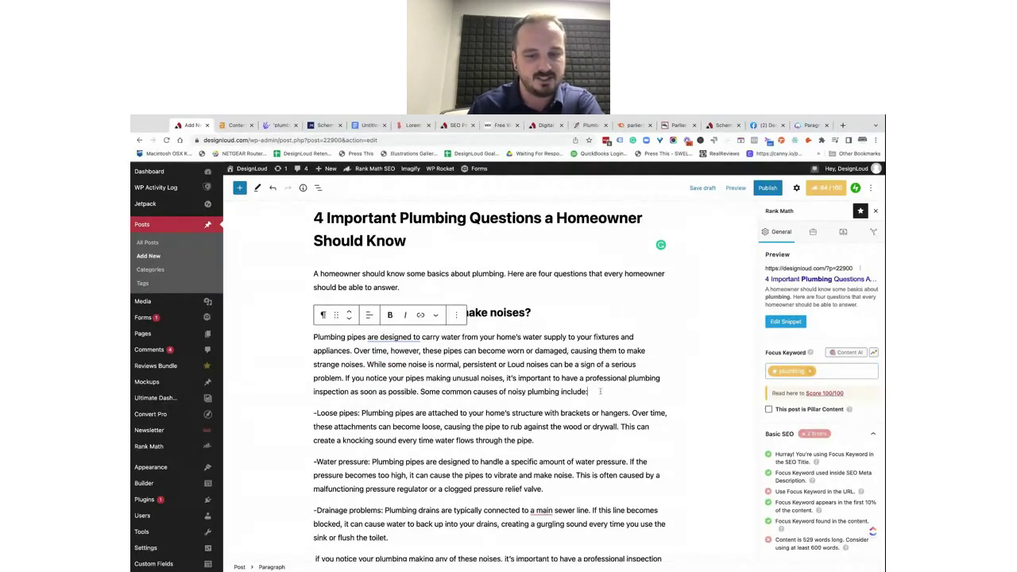
scroll(563, 420, down, 3)
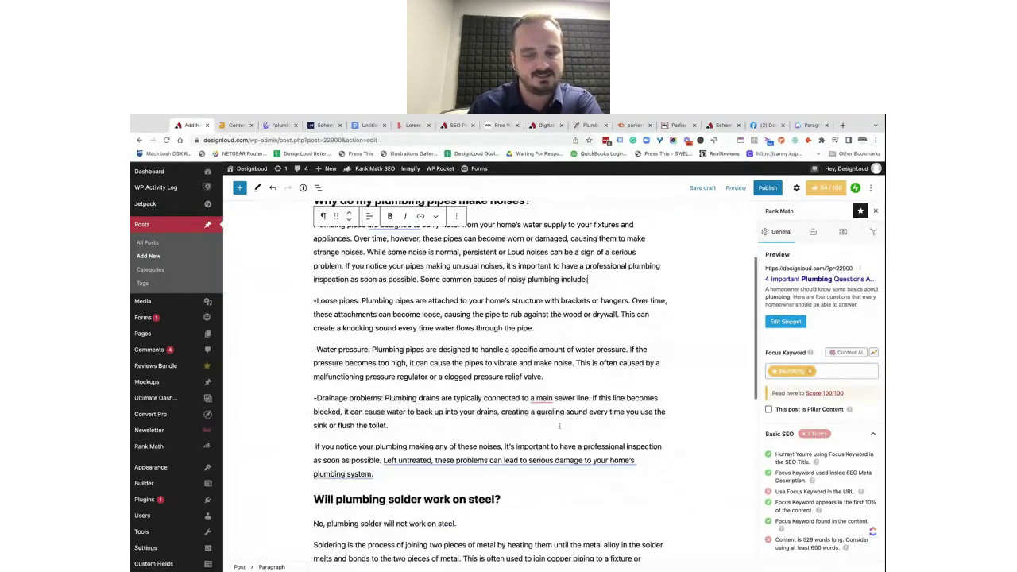
scroll(559, 426, down, 1)
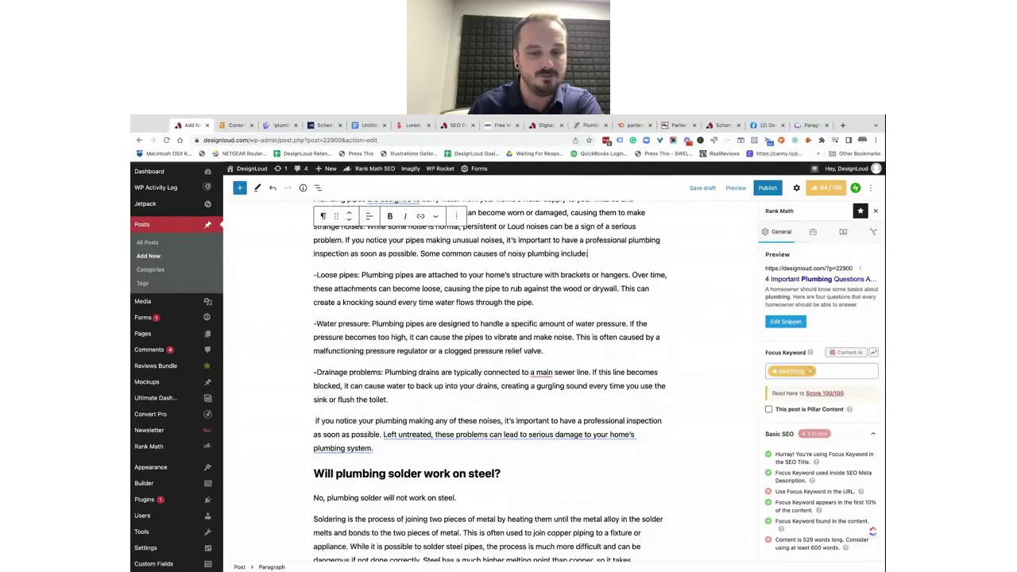
scroll(490, 382, up, 2)
scroll(490, 381, down, 1)
scroll(490, 382, up, 1)
scroll(536, 374, up, 2)
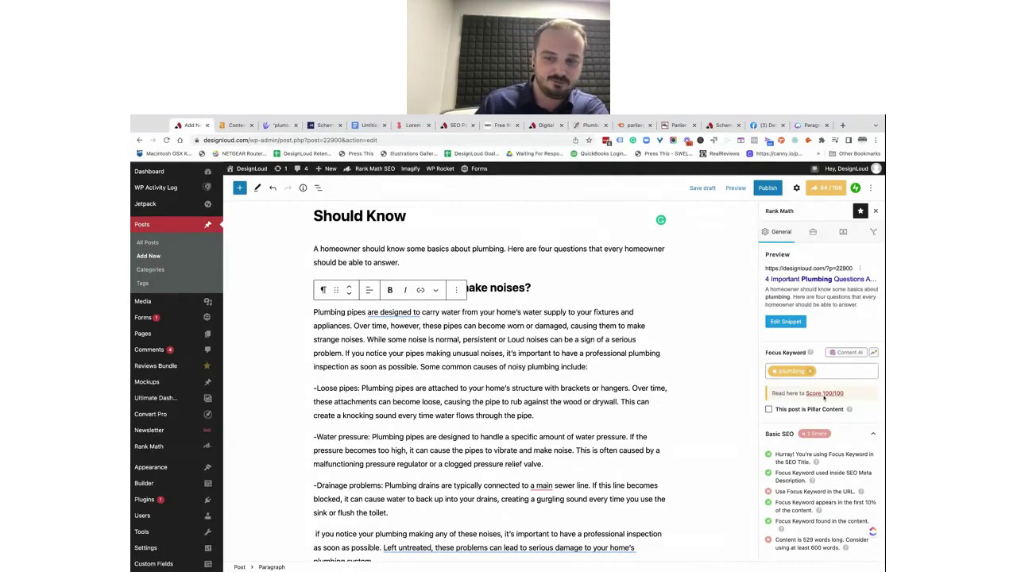
- Examine the Basic SEO checks for the focus keyword in Rank Math and highlight the article's word count in the content length check
scroll(809, 435, down, 1)
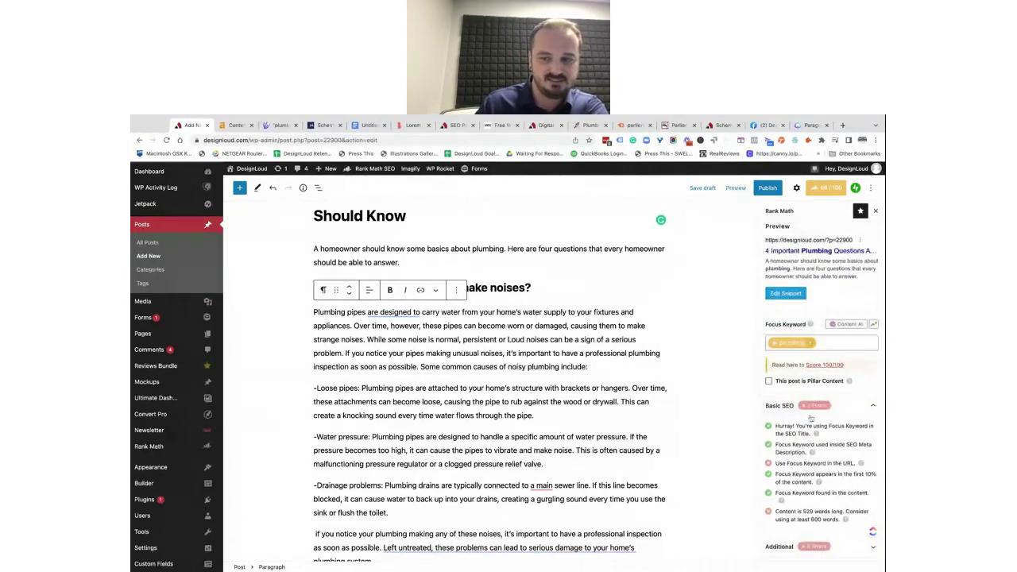
scroll(810, 419, down, 1)
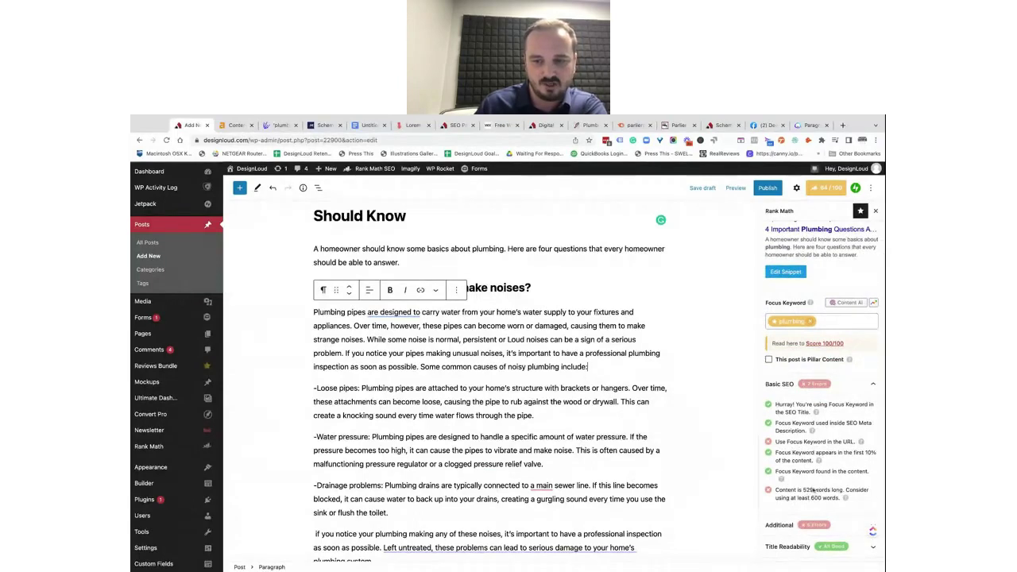
drag(843, 491, 798, 490)
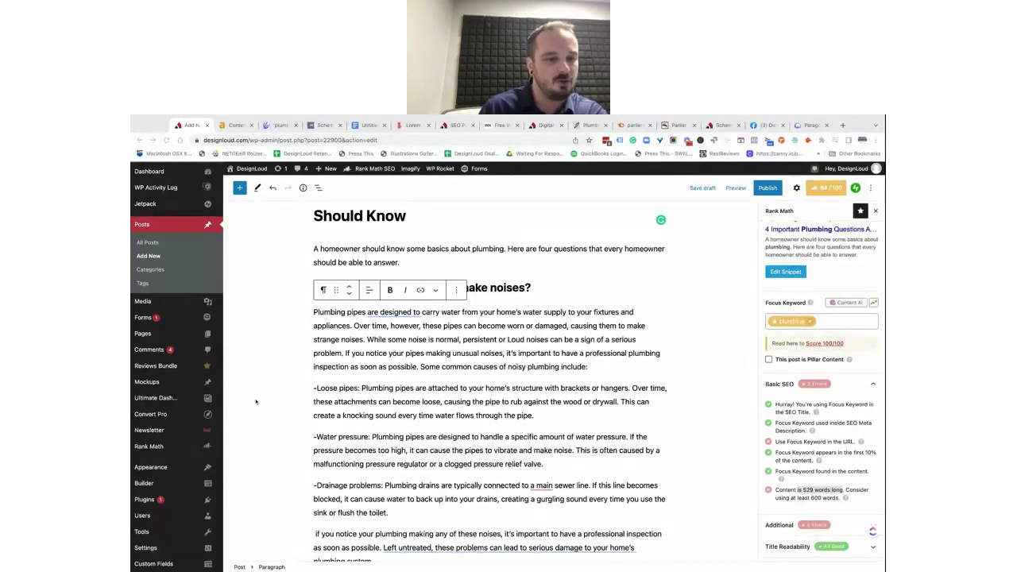
mouse_move(193, 436)
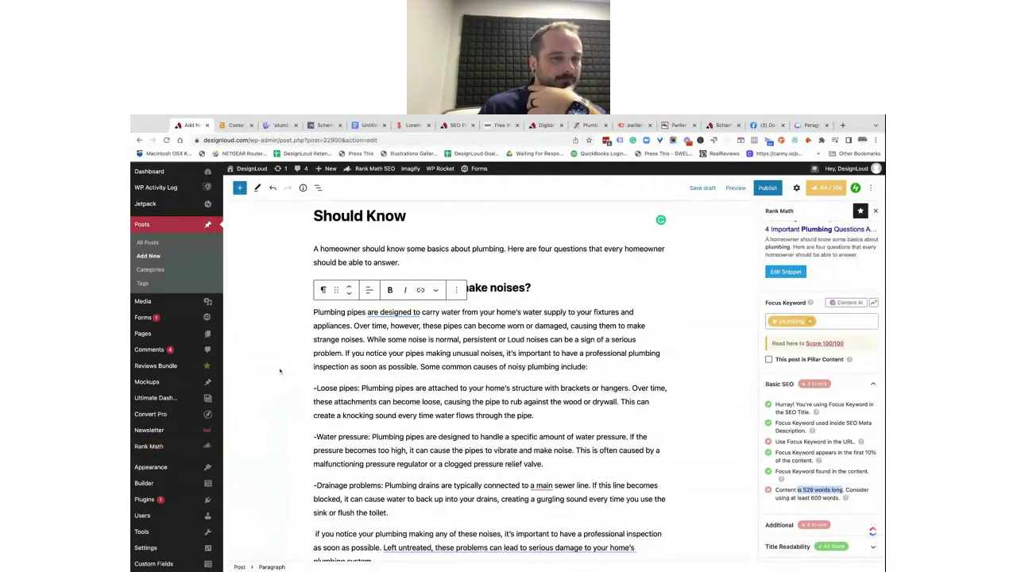
scroll(238, 430, down, 4)
mouse_move(140, 470)
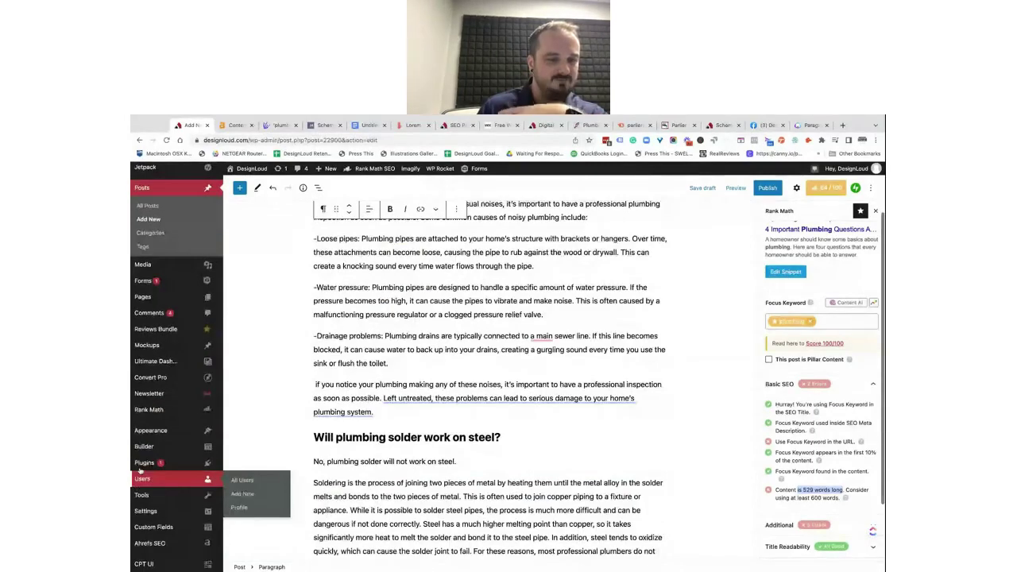
scroll(151, 469, down, 2)
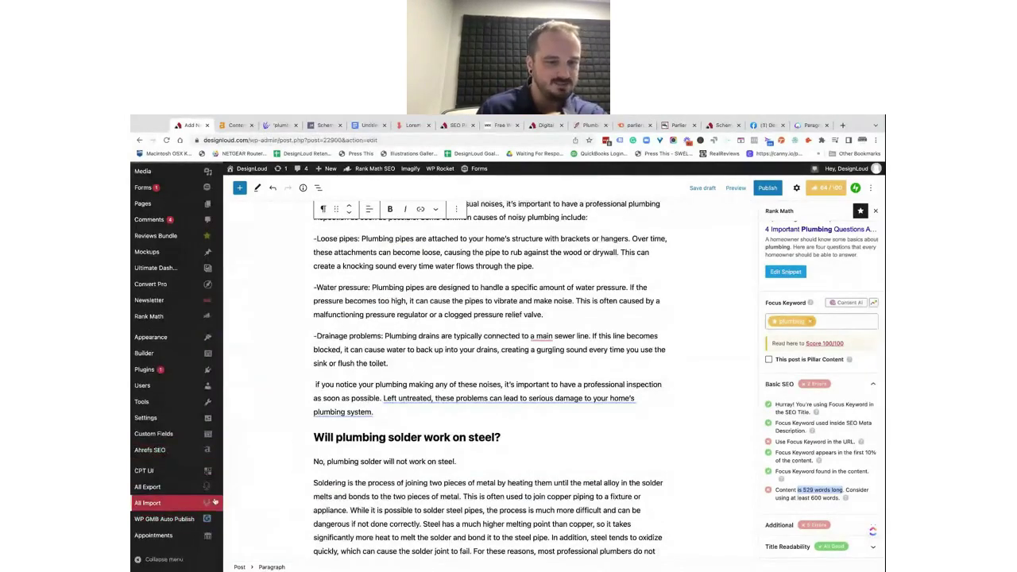
scroll(327, 367, up, 4)
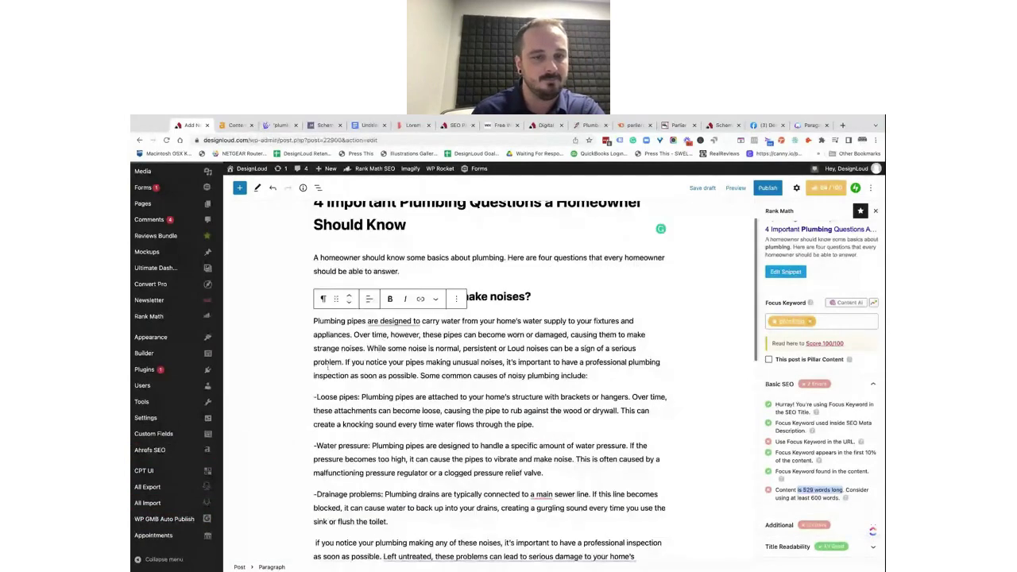